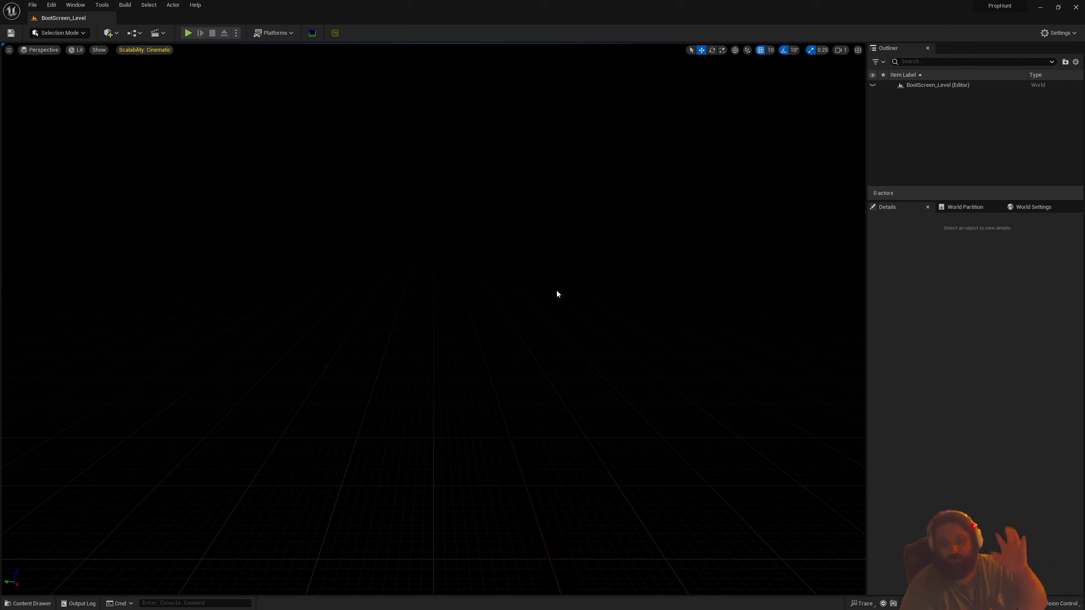
Open Gameplay_Level from the PropHunt Maps folder and set the overall scalability quality to Epic
left_click(25, 602)
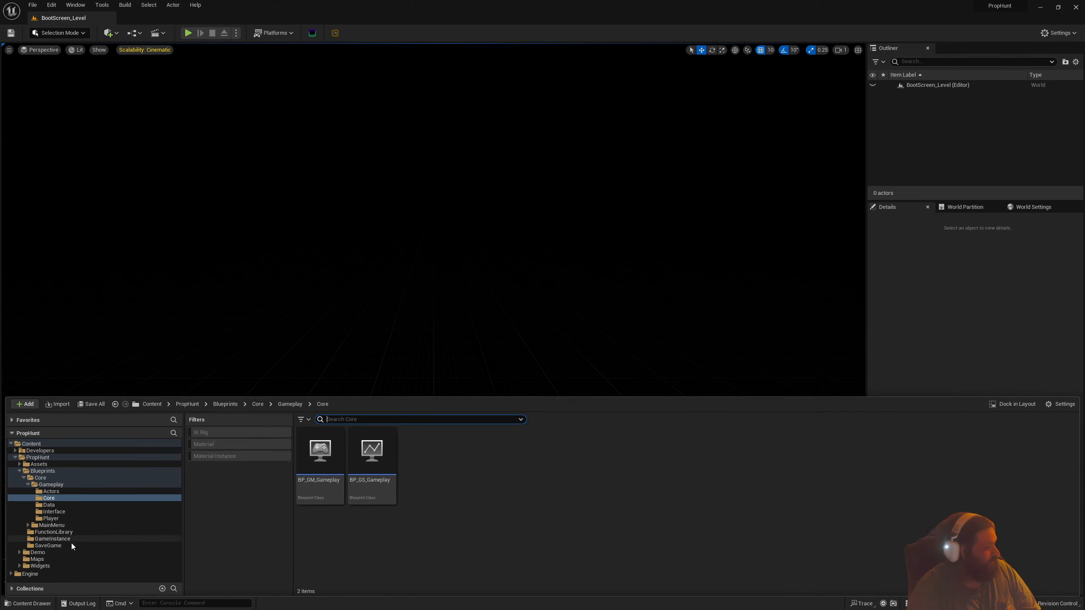
left_click(72, 559)
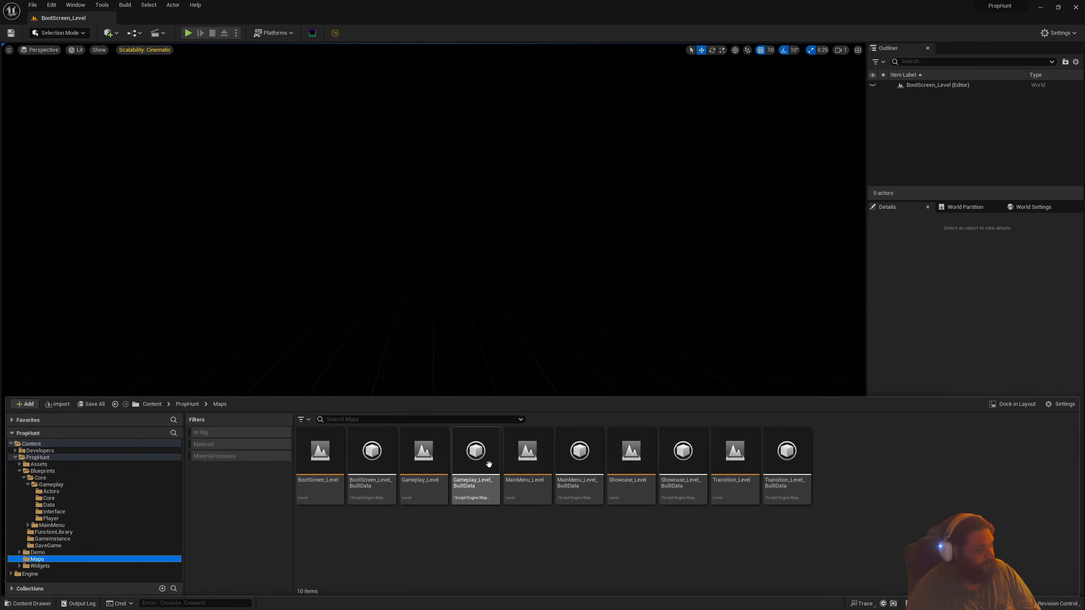
double_click(423, 453)
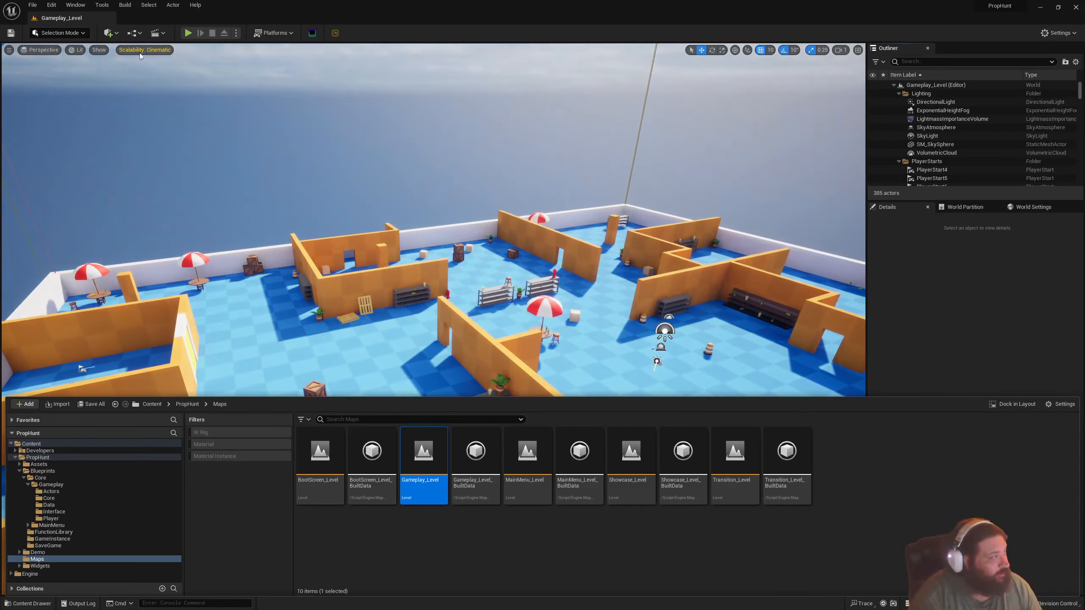
left_click(149, 51)
left_click(262, 63)
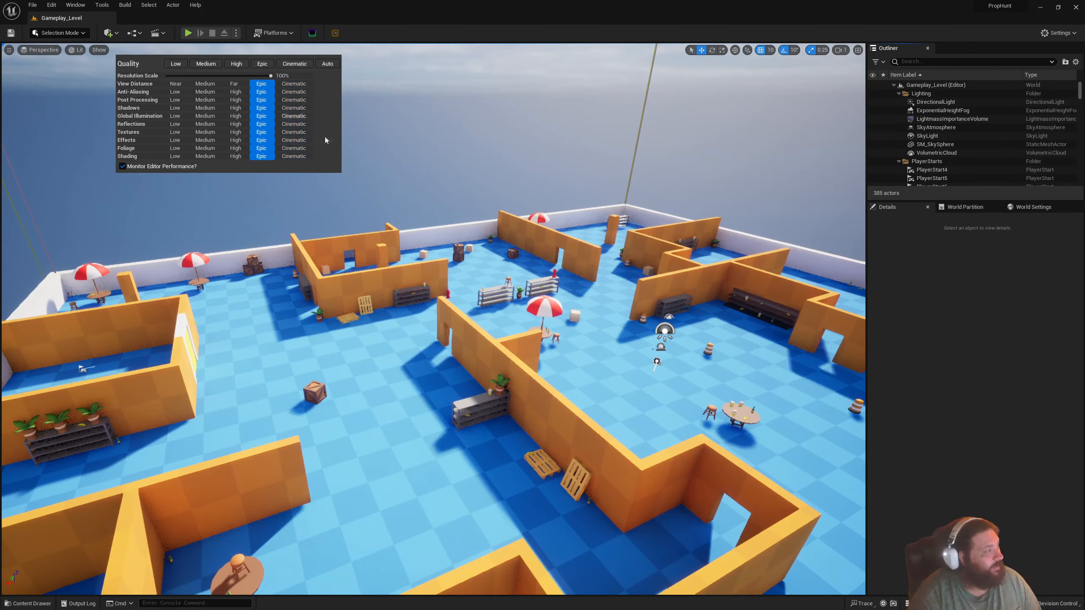
Select the long orange wall behind the wooden pallets and review its General, Actor and All property categories, including the advanced Actor settings
right_click_drag(385, 196, 324, 184)
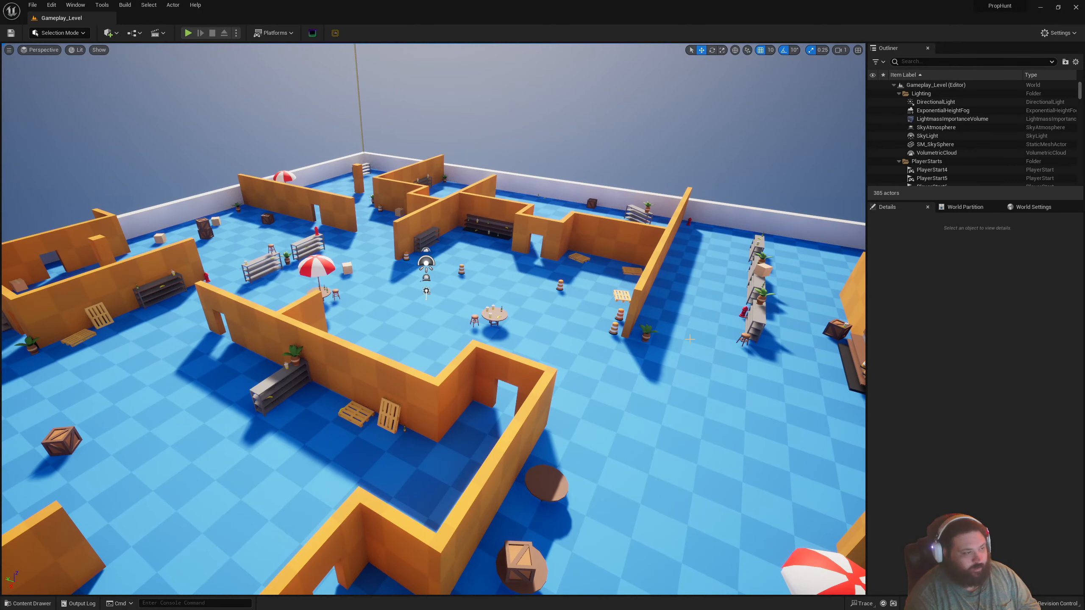
right_click_drag(689, 339, 636, 331)
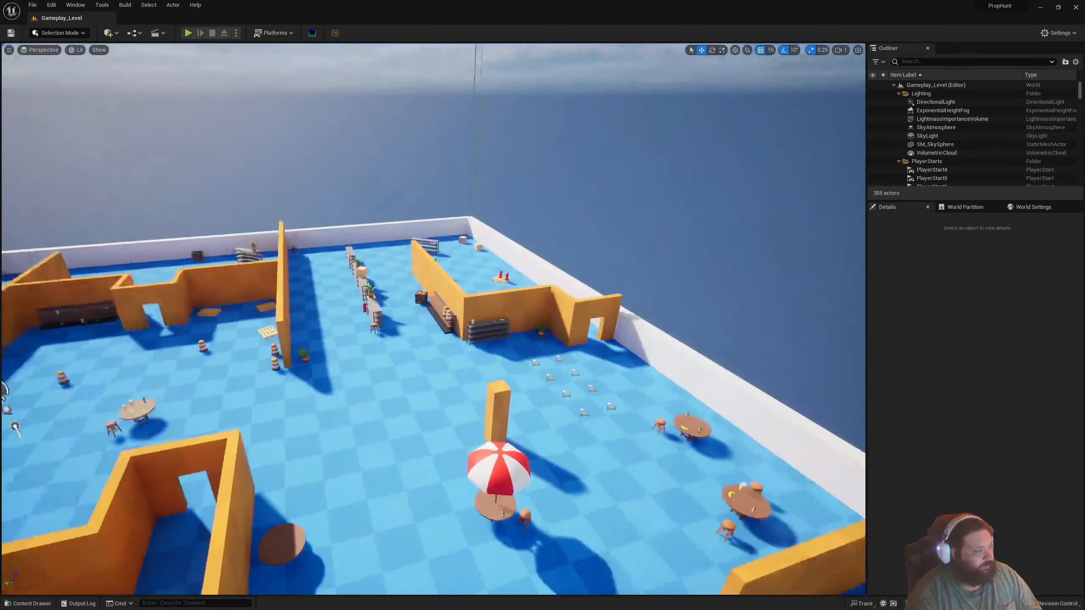
right_click_drag(342, 248, 330, 243)
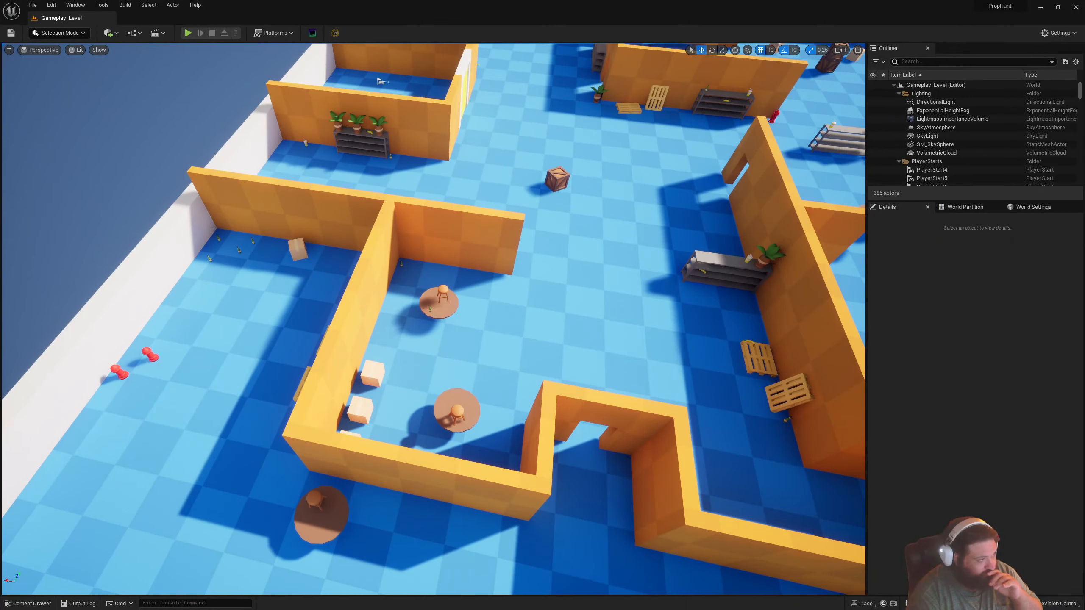
right_click_drag(598, 239, 570, 249)
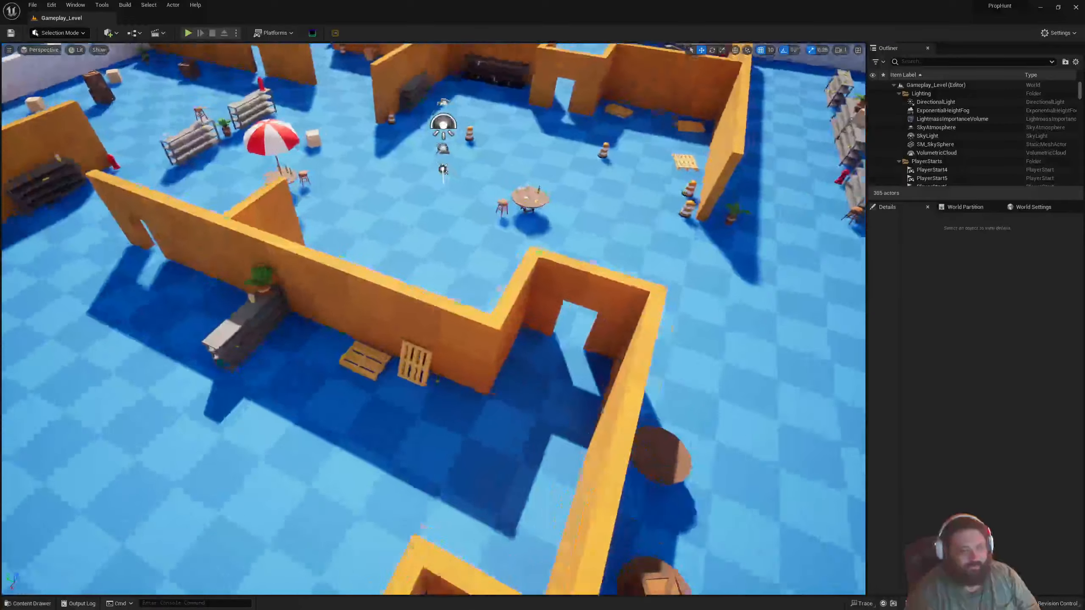
right_click_drag(433, 318, 380, 295)
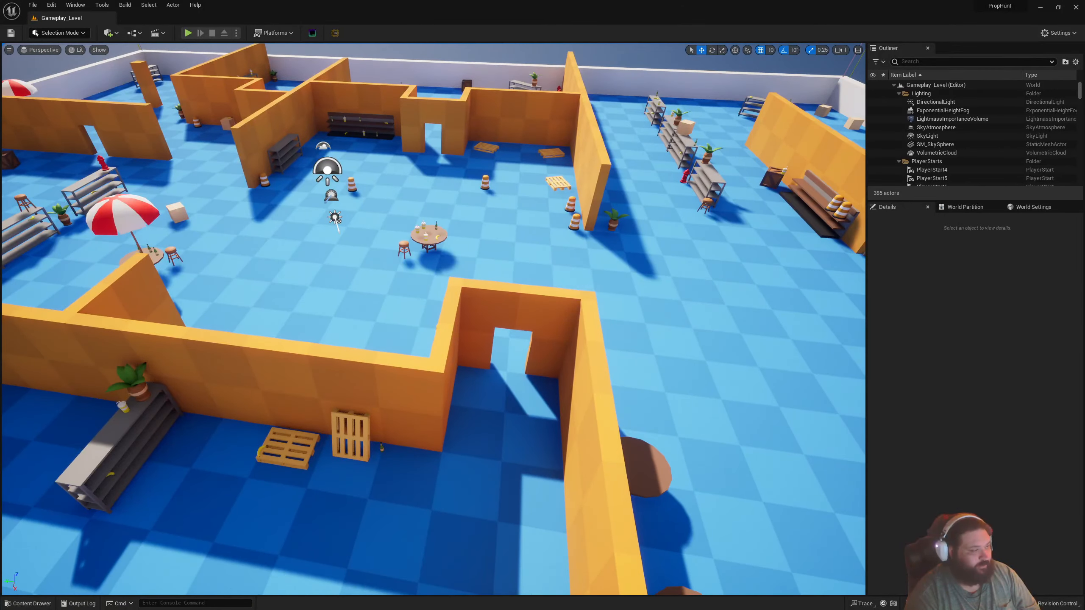
left_click(401, 390)
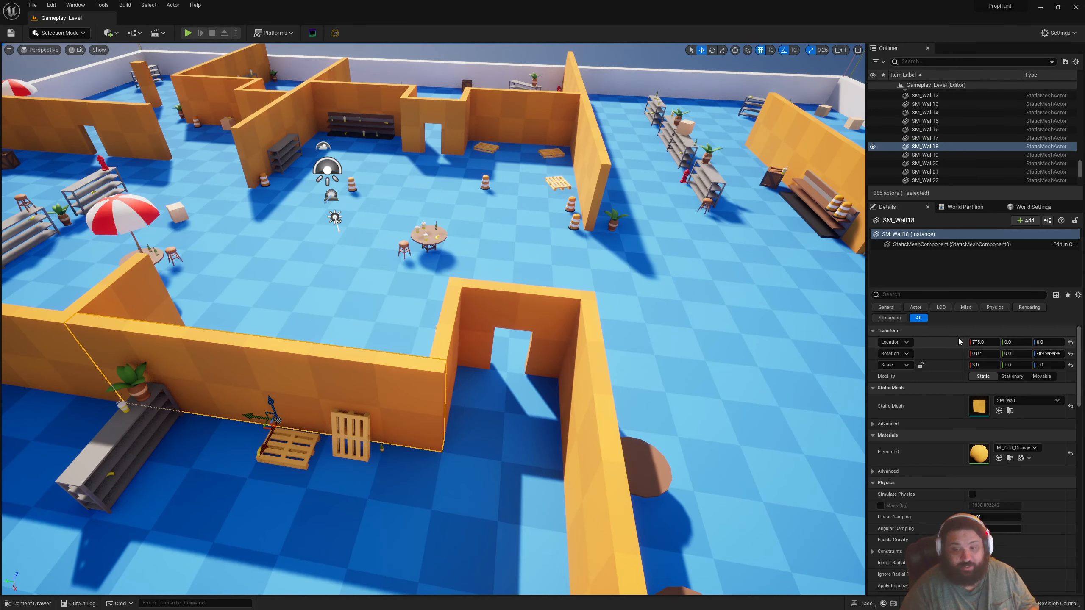
left_click(886, 307)
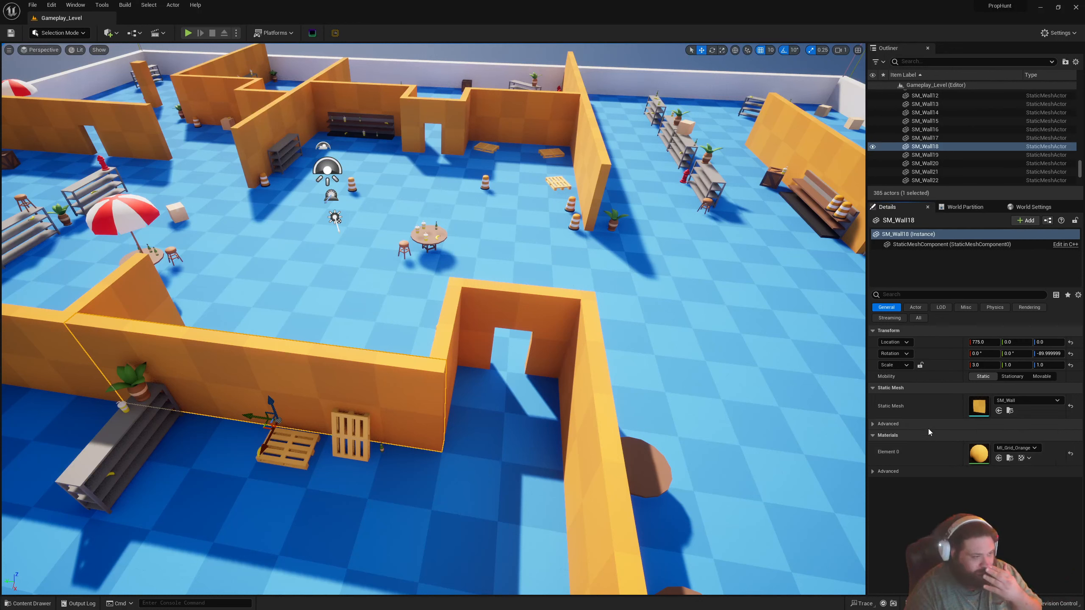
left_click(915, 308)
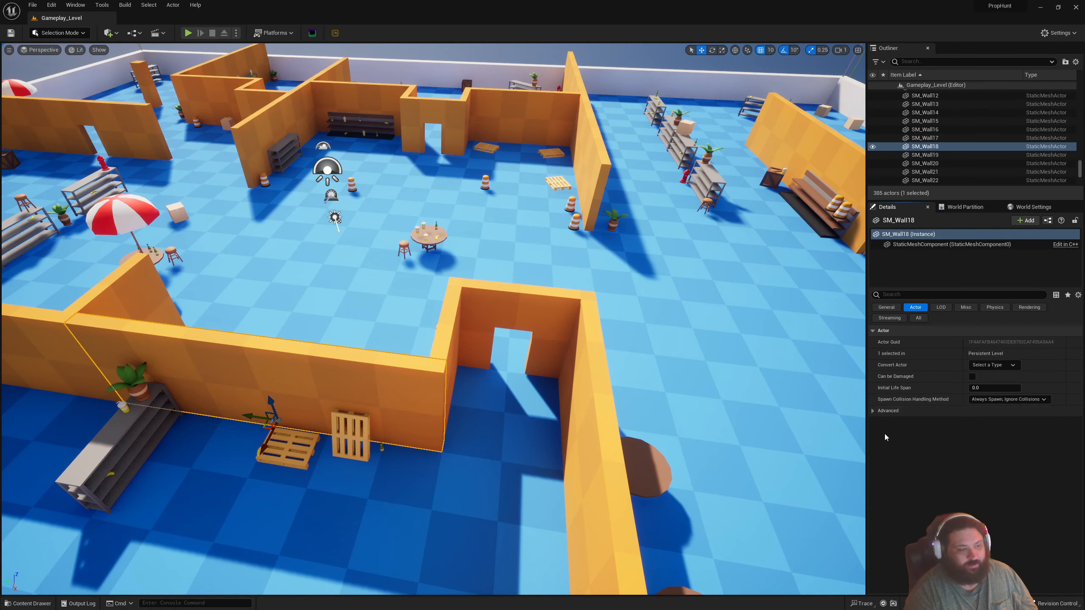
left_click(873, 410)
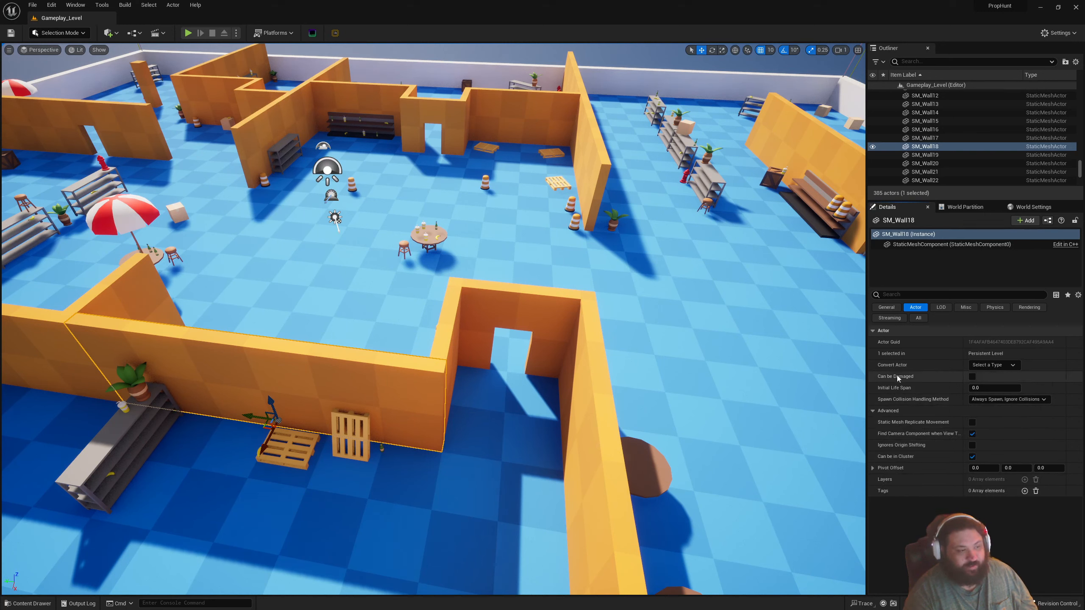
left_click(995, 365)
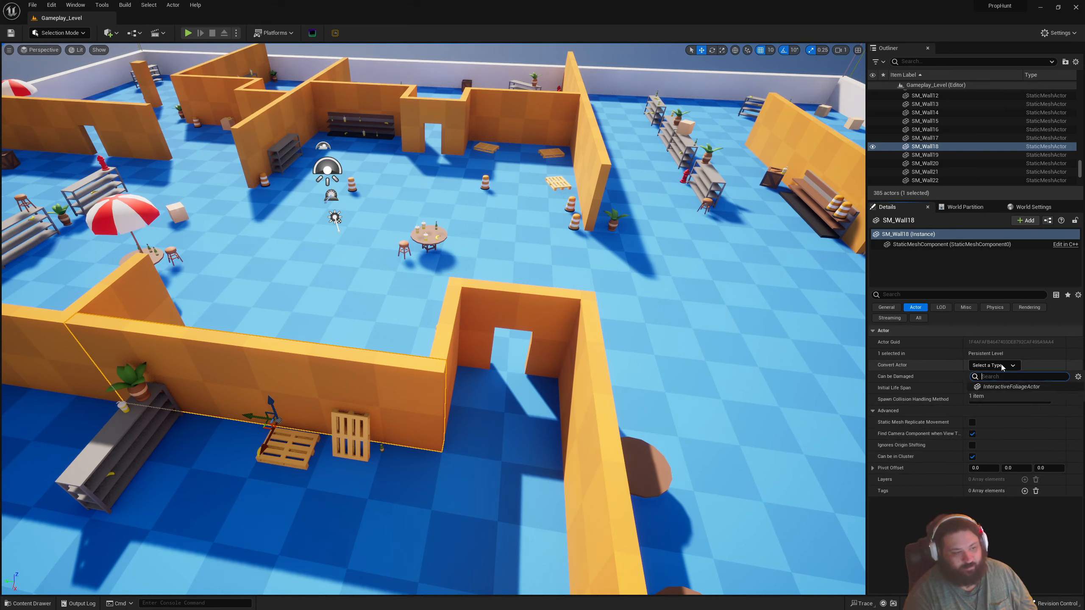
left_click(872, 388)
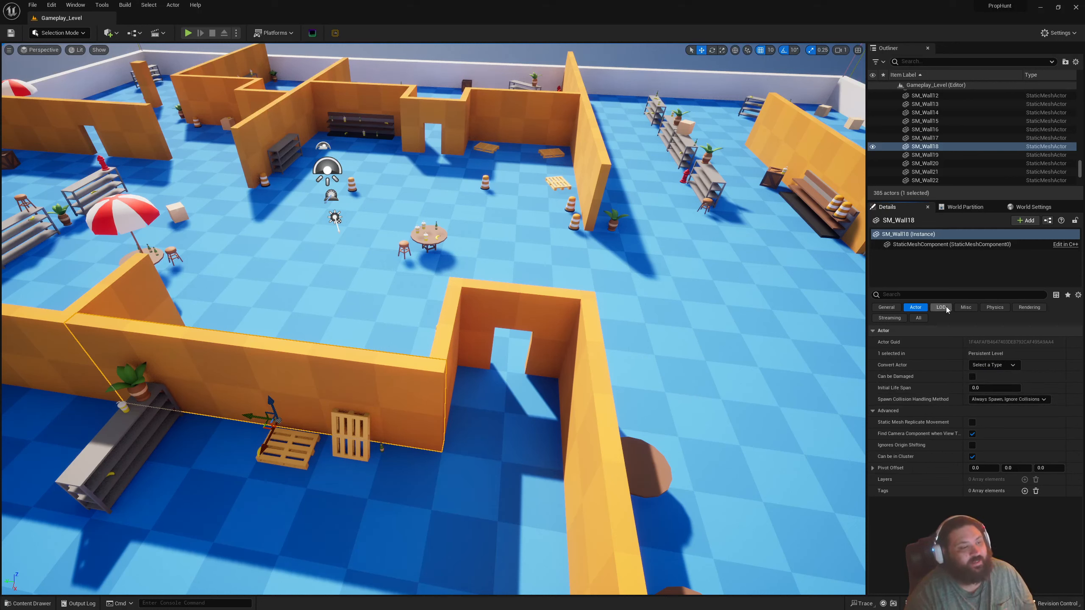
left_click(918, 318)
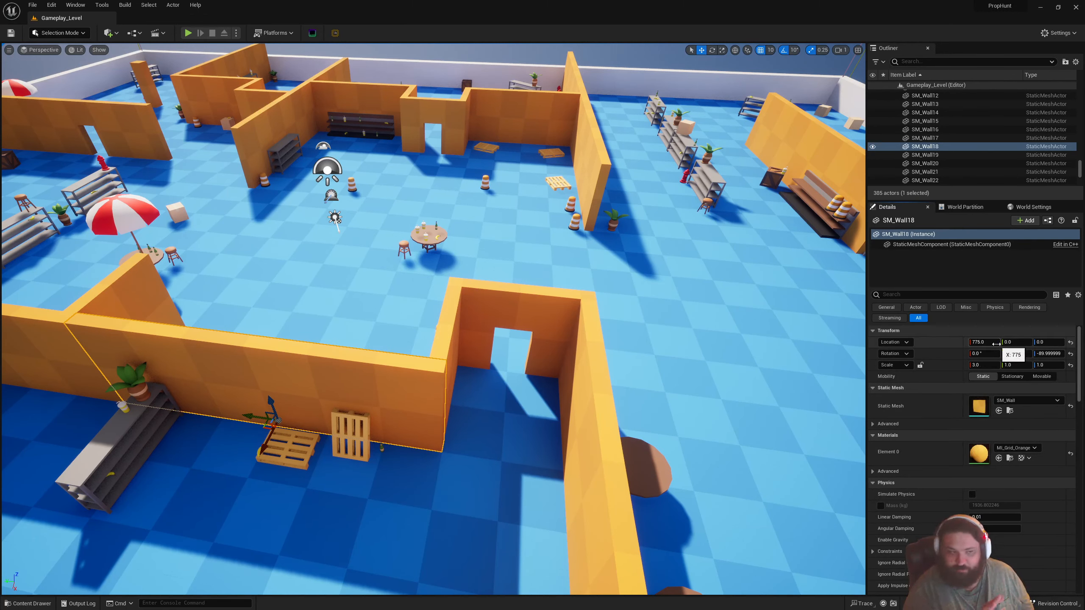
Open the selected wall in the Property Matrix and expand every property category from DataLayers up to StaticMeshActor to examine the settings
left_click(1055, 297)
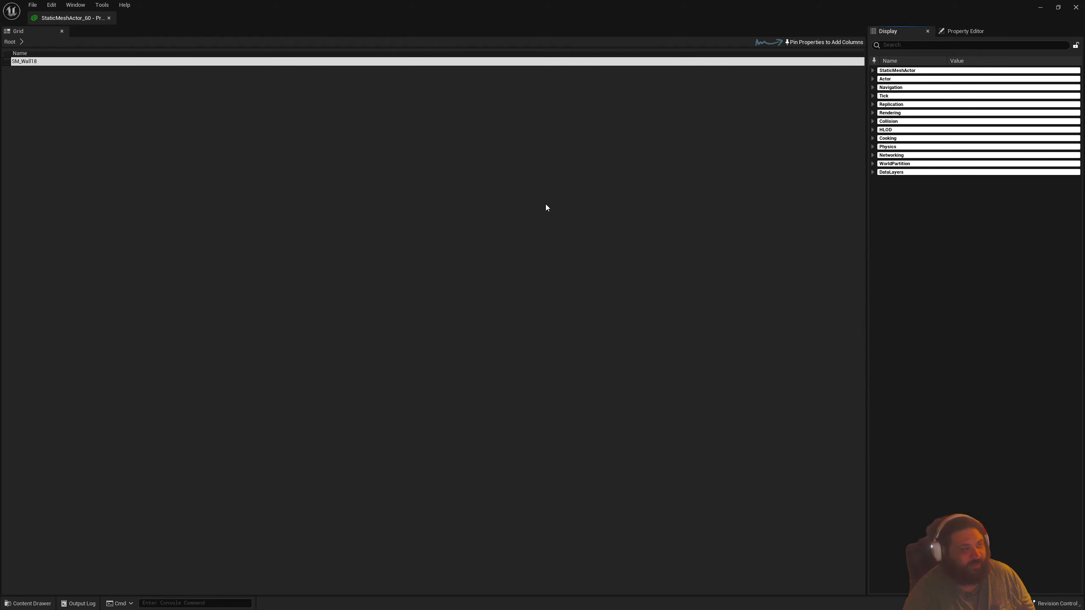
left_click(873, 172)
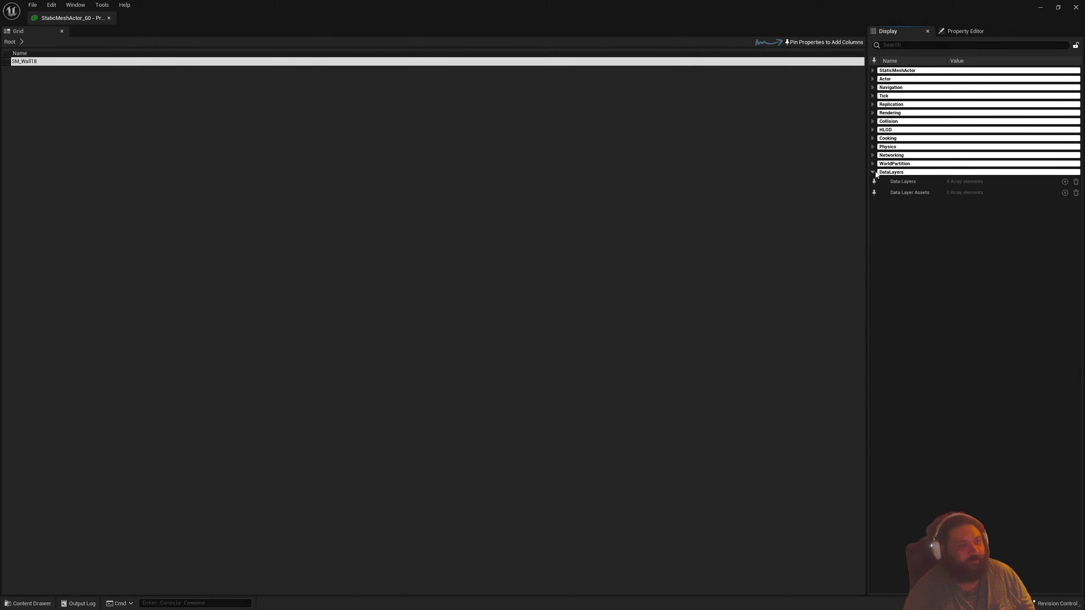
left_click(873, 164)
left_click(873, 155)
left_click(873, 146)
left_click(873, 138)
left_click(874, 130)
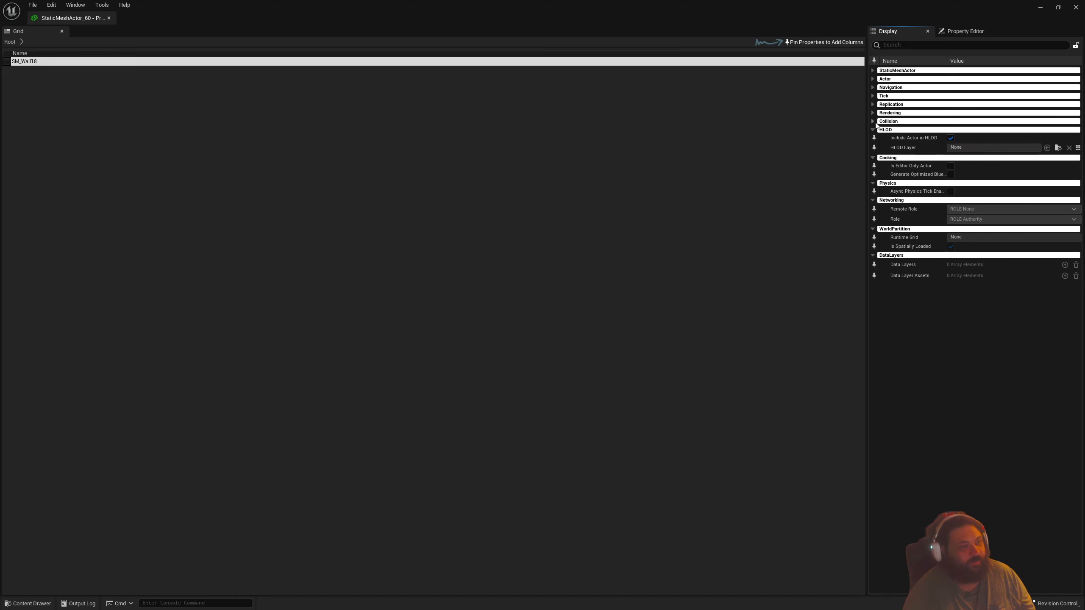
left_click(874, 121)
left_click(873, 113)
left_click(873, 104)
left_click(873, 96)
left_click(873, 79)
left_click(873, 79)
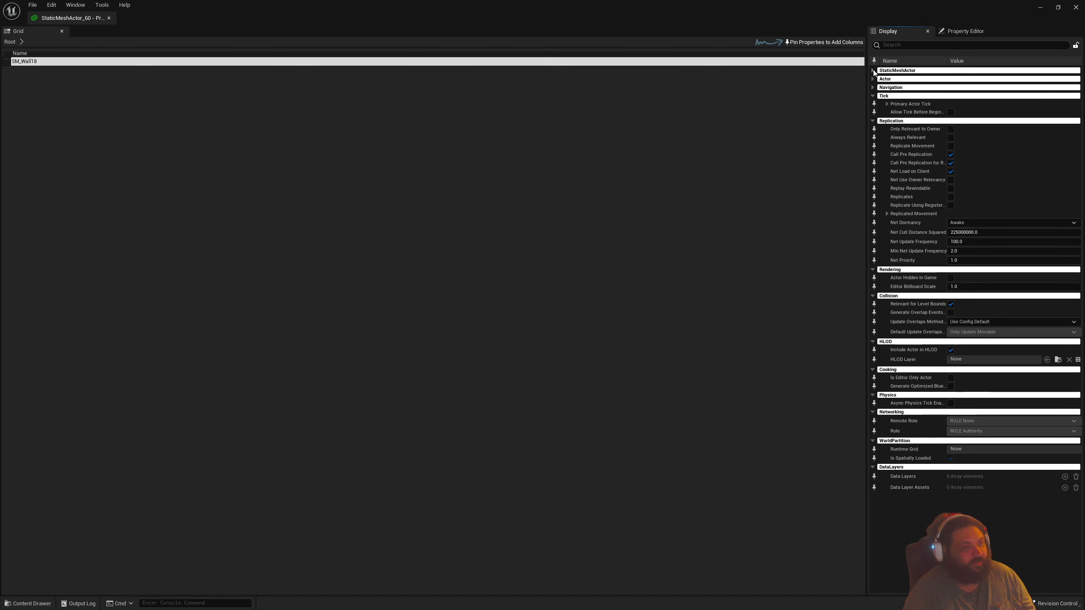
left_click(873, 71)
left_click(873, 98)
left_click(873, 90)
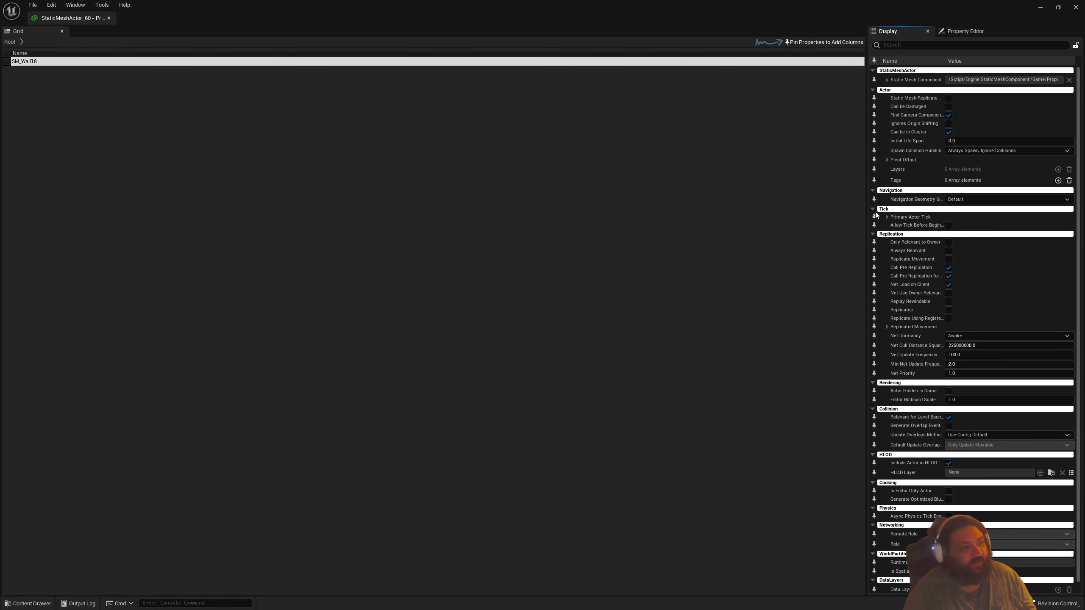
Try to include the short adjoining wall while the Property Matrix window is open beside the level, and close the matrix
left_click_drag(259, 4, 859, 289)
left_click(458, 330, "ctrl")
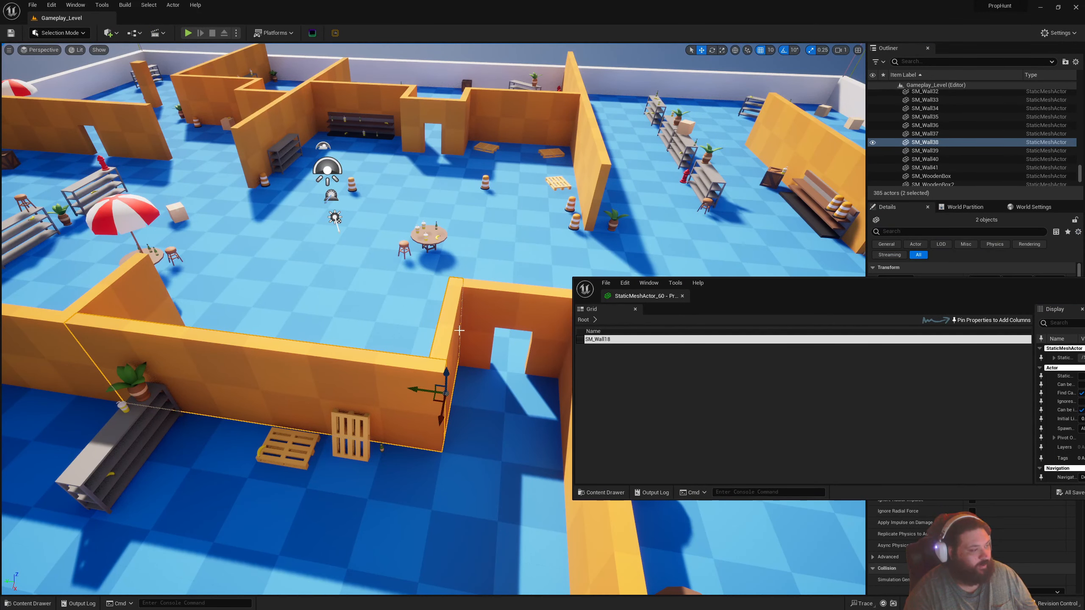
left_click(453, 330)
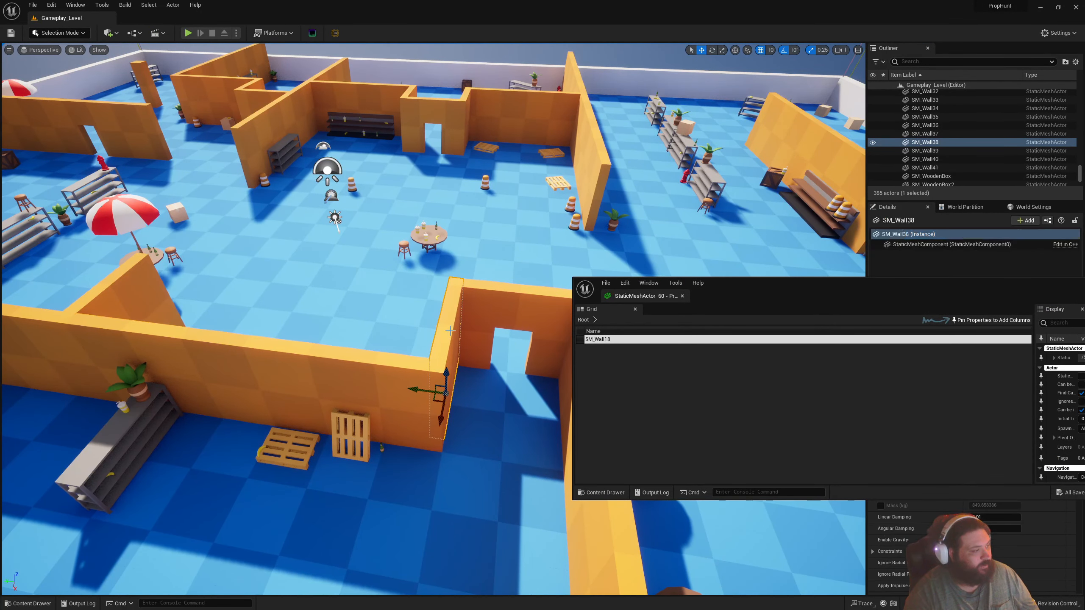
mouse_move(453, 330)
right_mouse_down()
mouse_move(543, 308)
mouse_move(454, 332)
right_mouse_up()
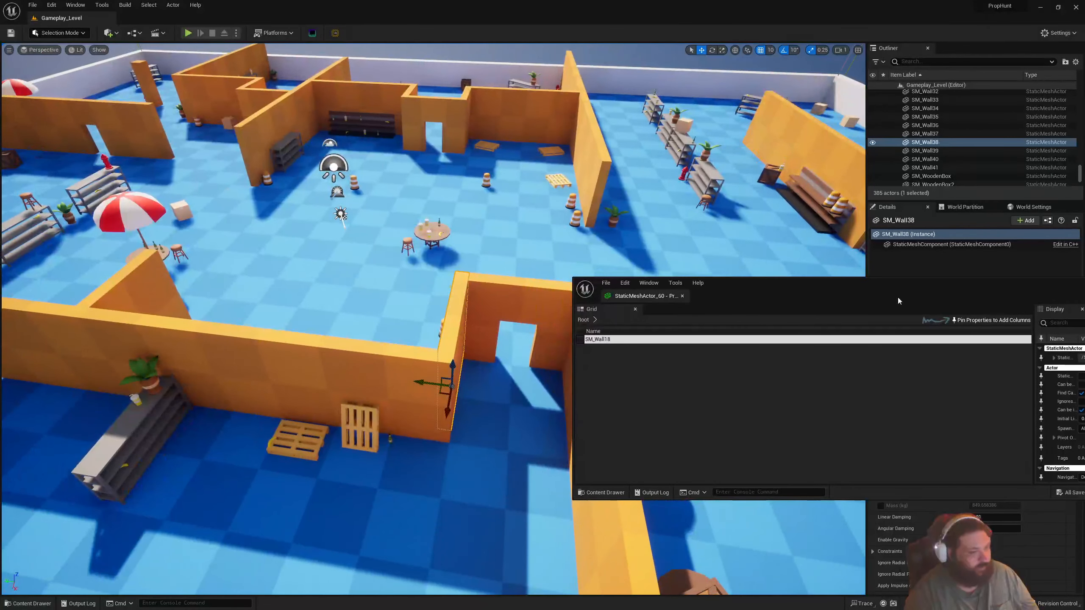
left_click_drag(898, 300, 793, 300)
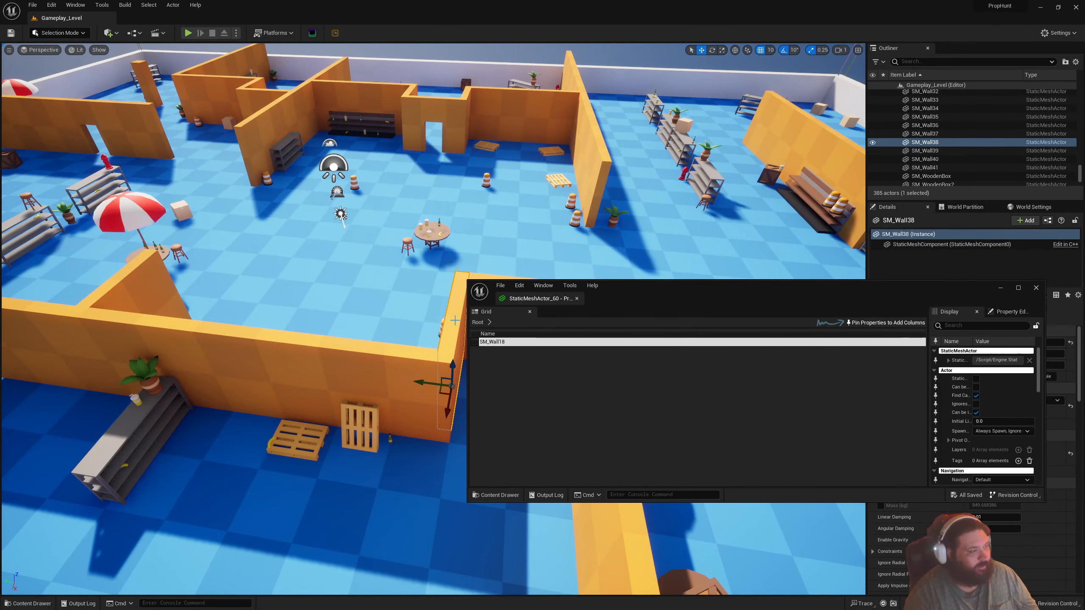
right_click_drag(455, 380, 482, 377)
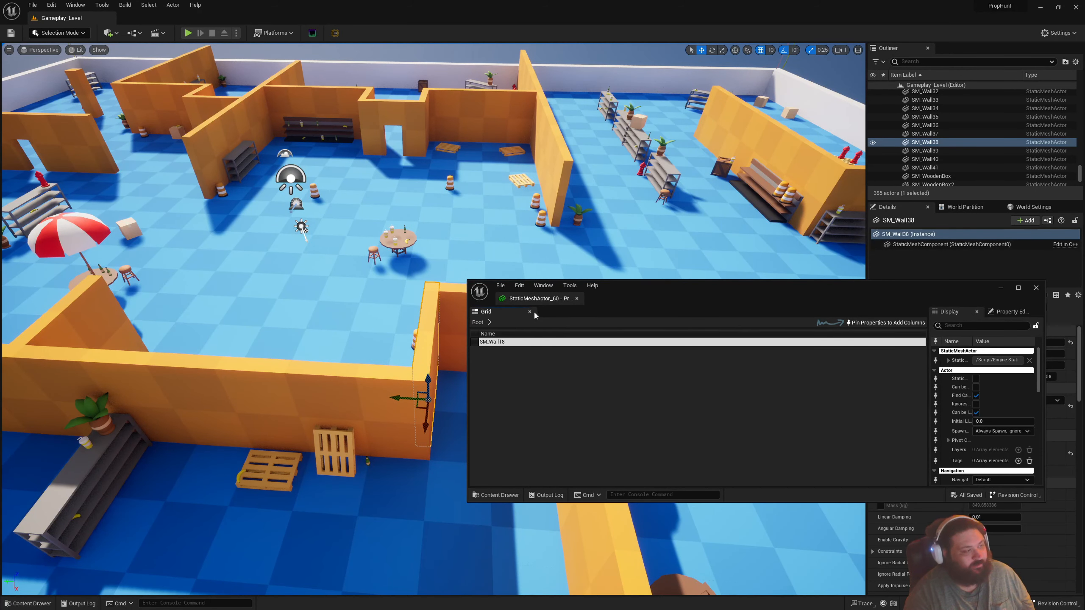
left_click_drag(845, 299, 814, 212)
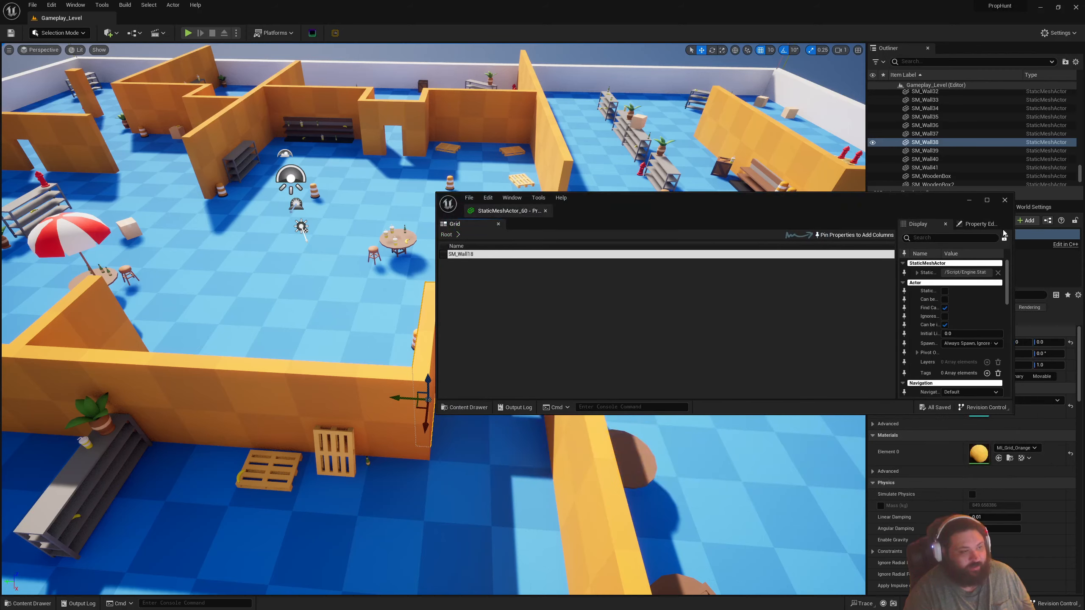
left_click(987, 200)
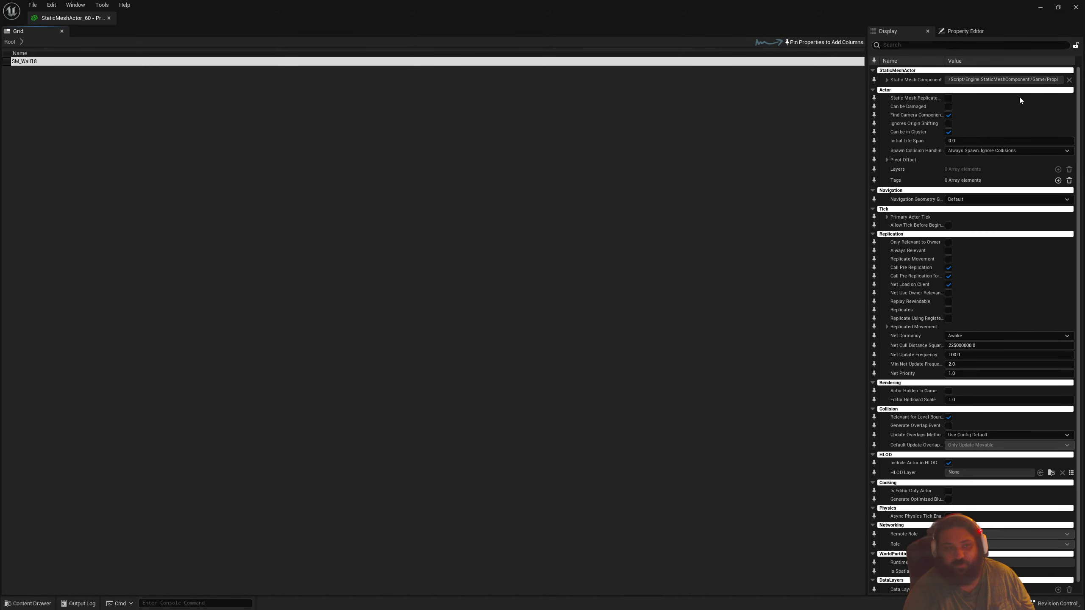
left_click(1076, 7)
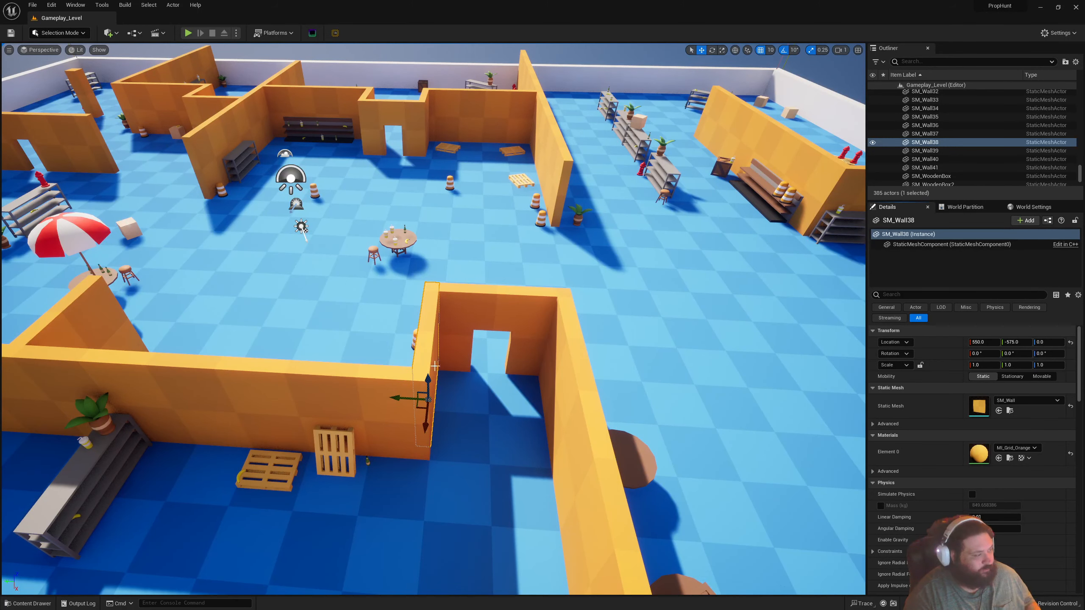
Select the long wall, the short adjoining wall, the doorpost and the far side wall together, and open them in the Property Matrix
left_click(392, 385)
left_click(432, 339, "shift")
left_click(523, 333, "shift")
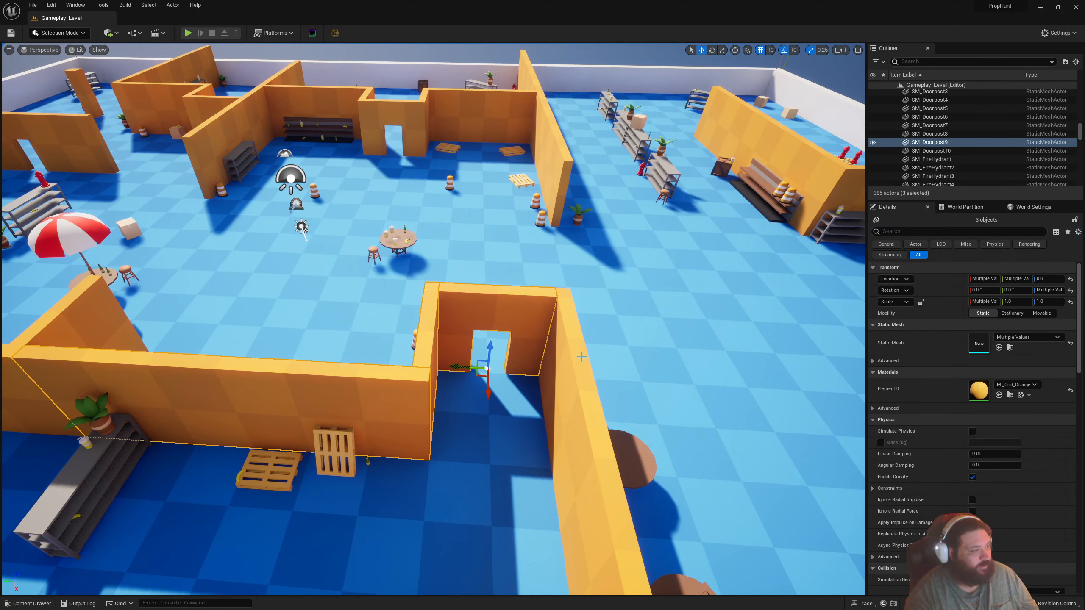
left_click(581, 356, "shift")
left_click(1056, 231)
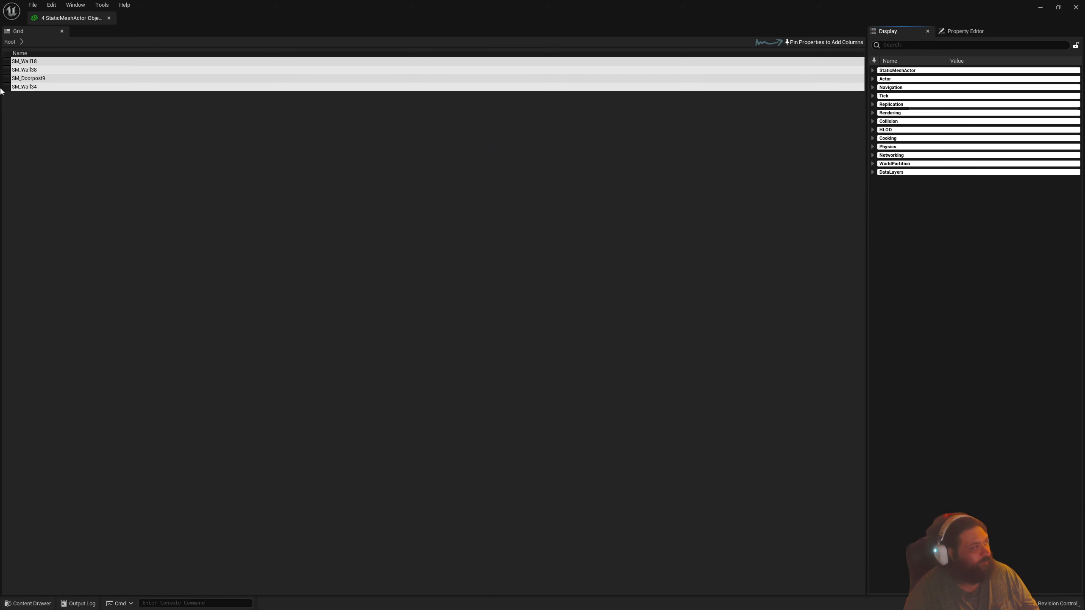
Select all four actors in the Property Matrix, expand StaticMeshActor, Networking, Cooking, Rendering and Replication to review their shared settings, and close the matrix
left_click(79, 62)
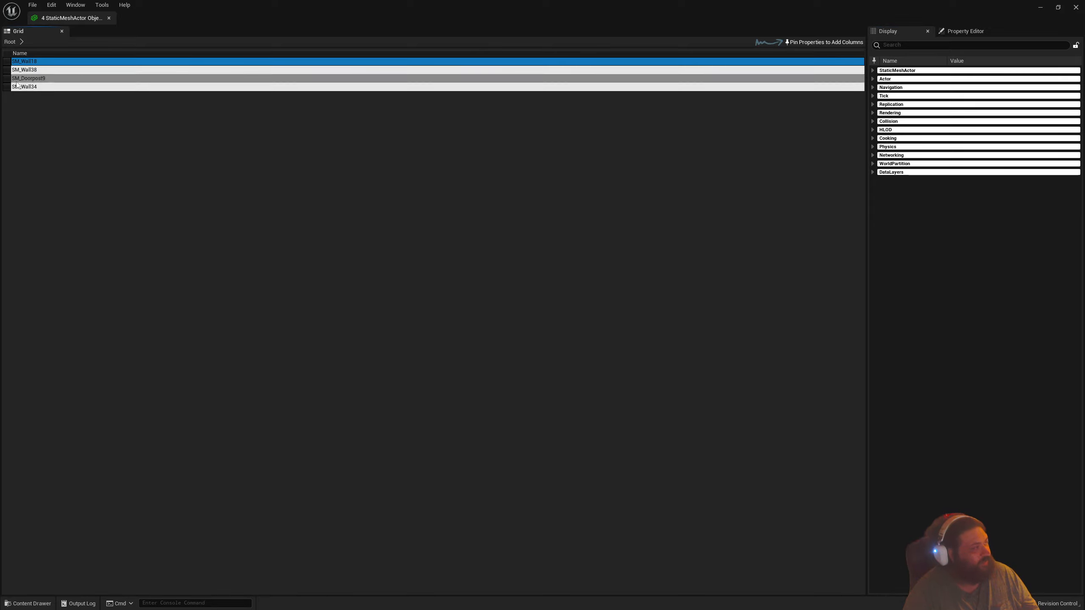
left_click(59, 85)
left_click(68, 64, "shift")
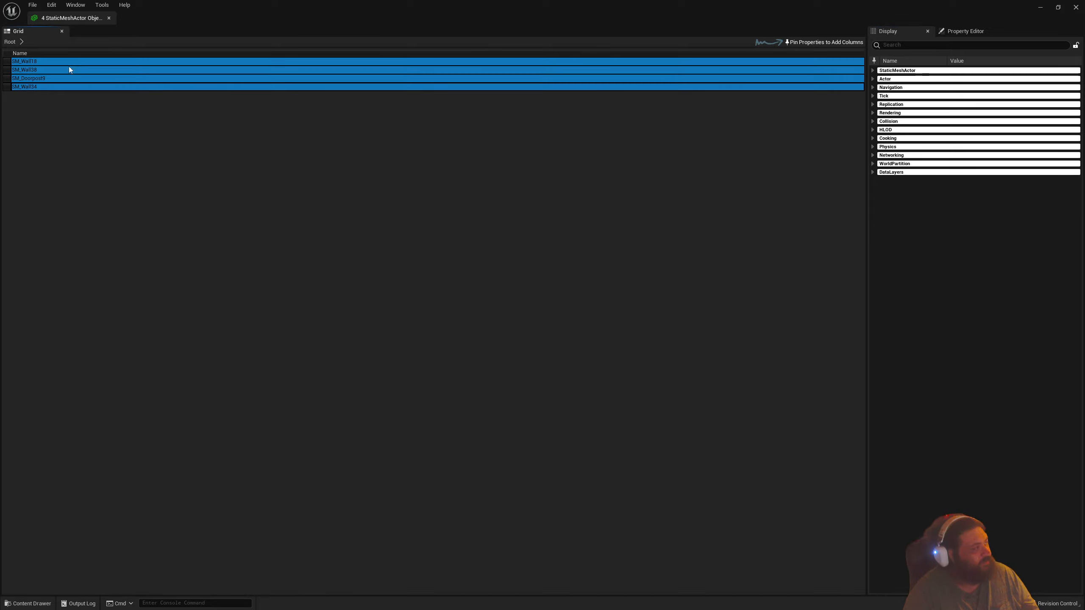
left_click(873, 70)
left_click(873, 166)
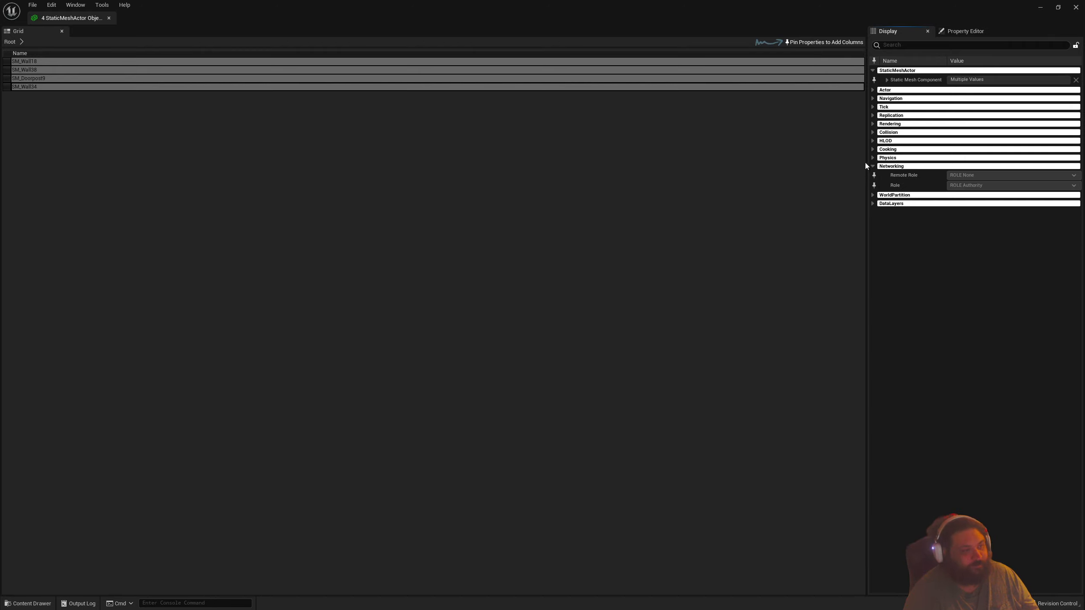
left_click(873, 149)
left_click(872, 124)
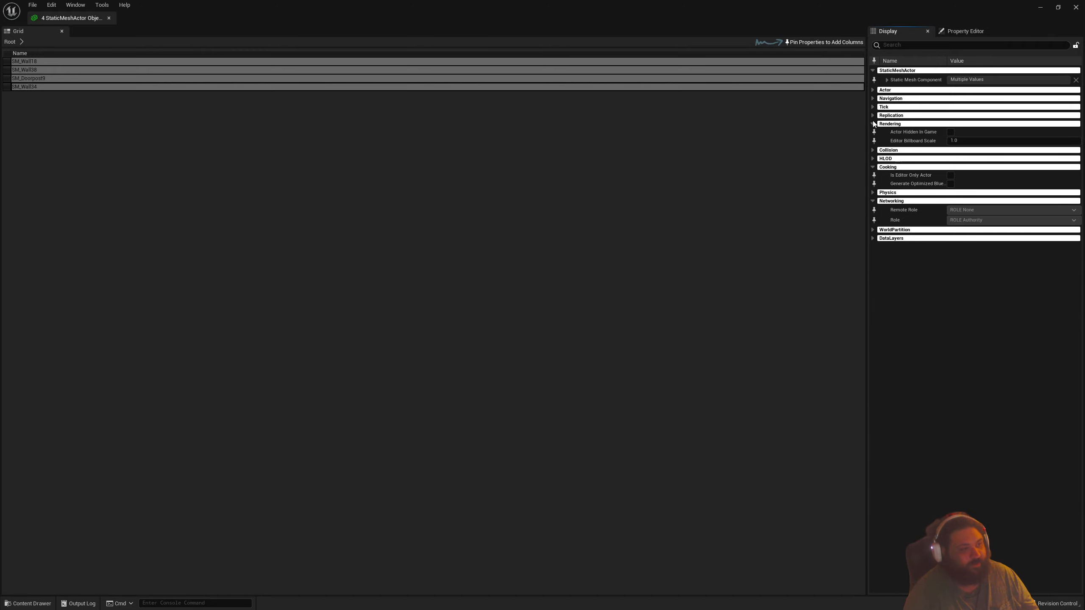
left_click(873, 115)
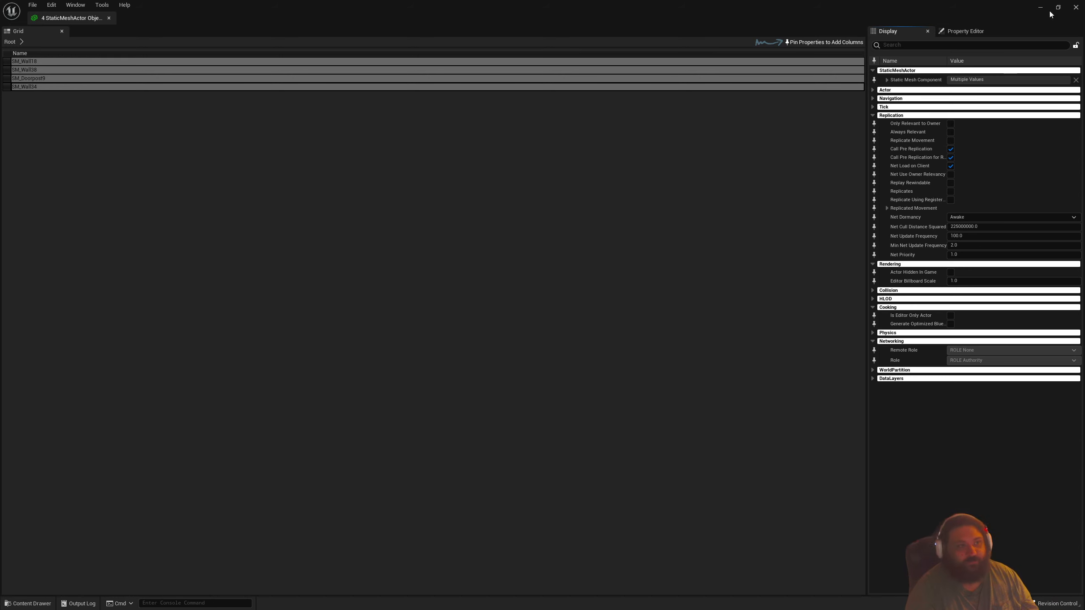
left_click(1075, 7)
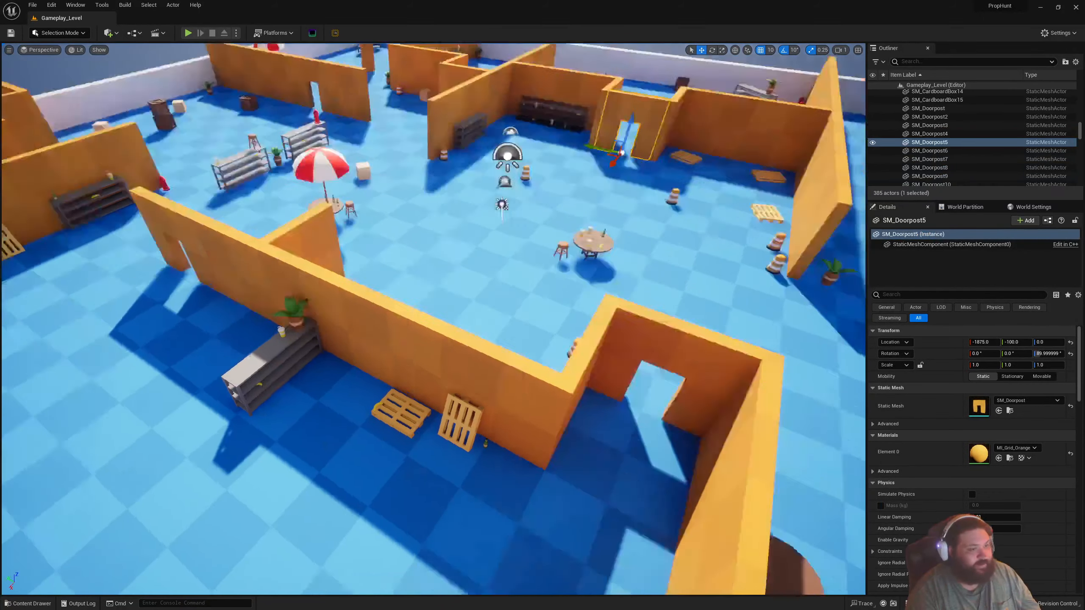
Show and hide the Favorites category in the doorpost's details, and review the available property view options
right_click_drag(433, 318, 543, 306)
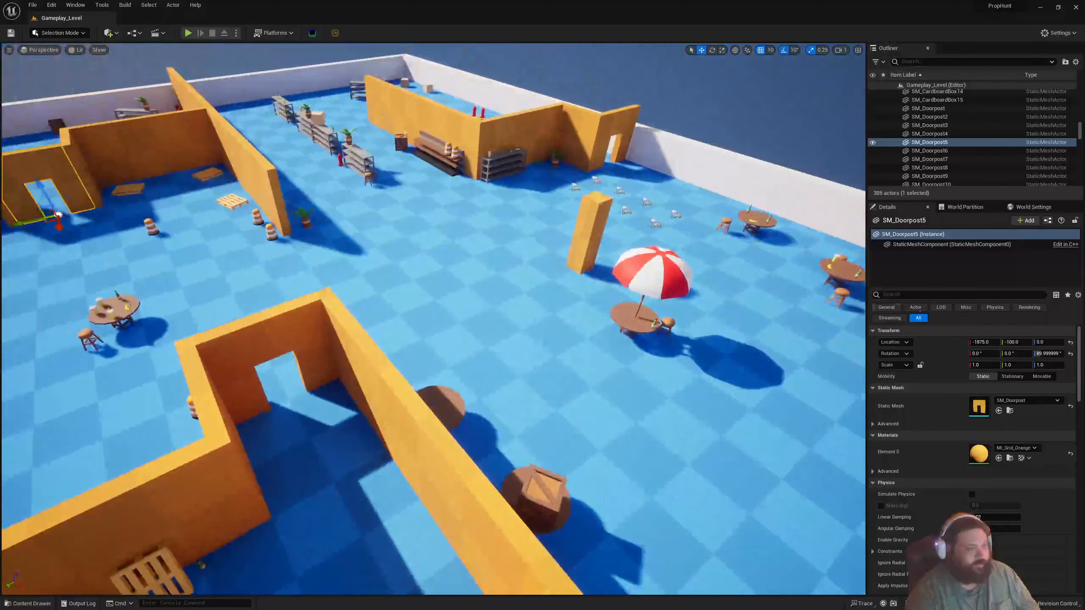
left_click(1068, 295)
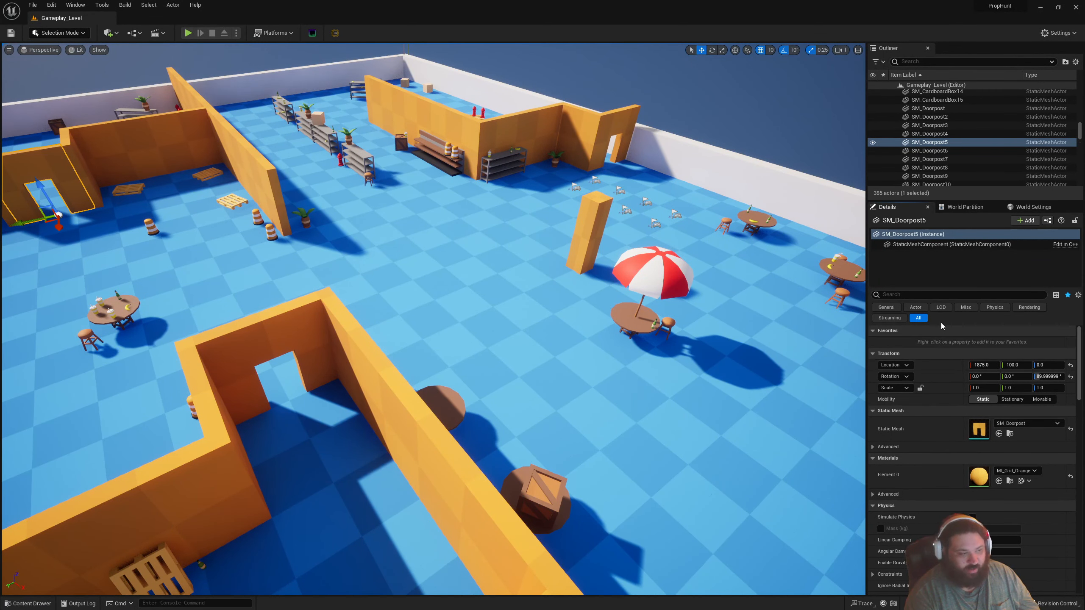
left_click(1068, 295)
left_click(1078, 295)
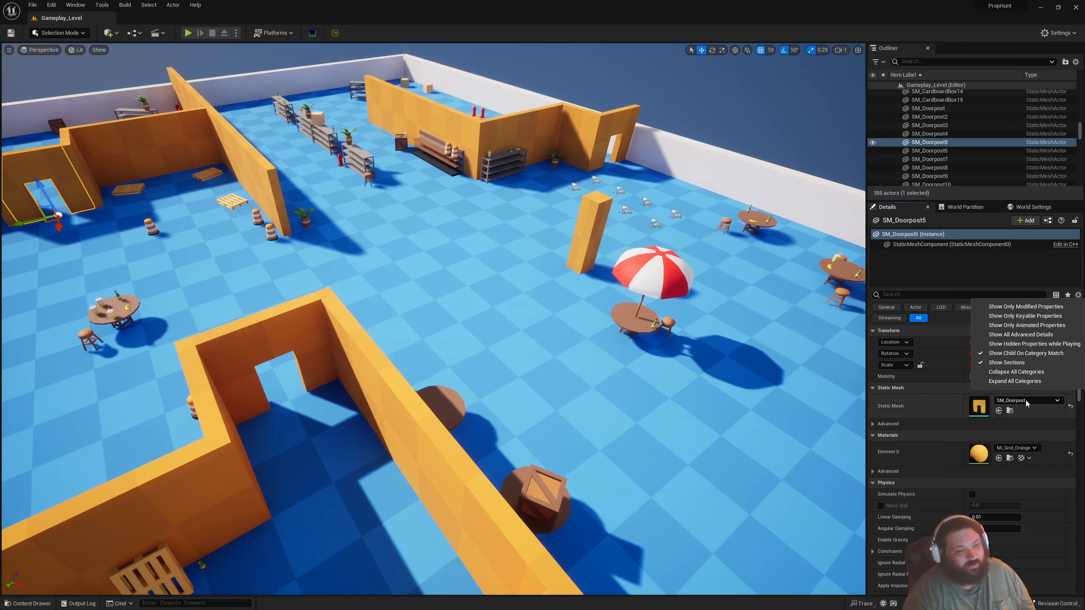
left_click(969, 369)
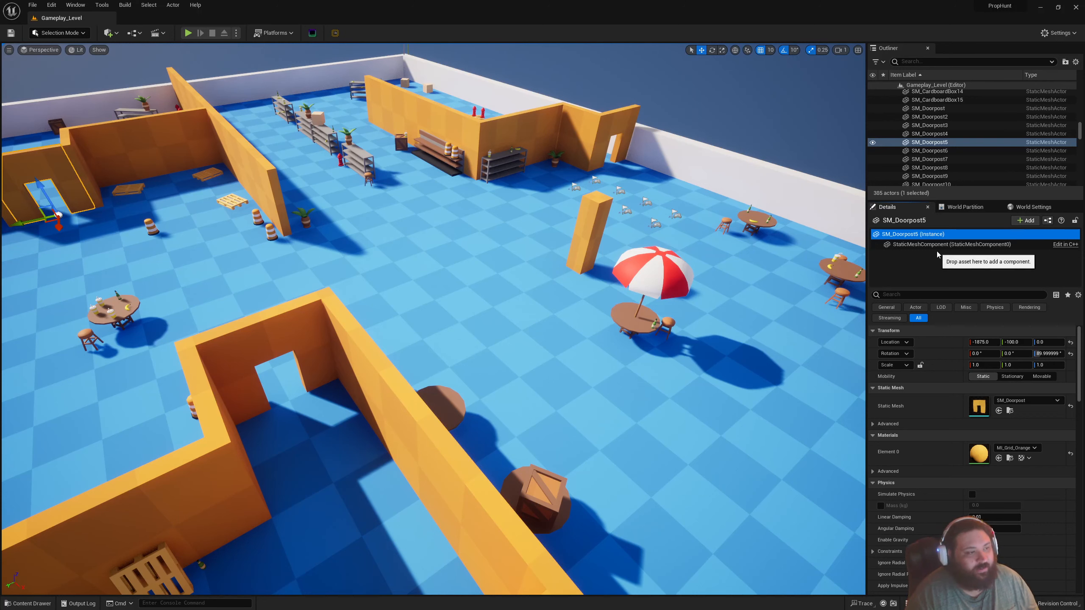
Select the wall beside the crate and compare the properties of its StaticMeshComponent with those of the wall instance
left_click(388, 355)
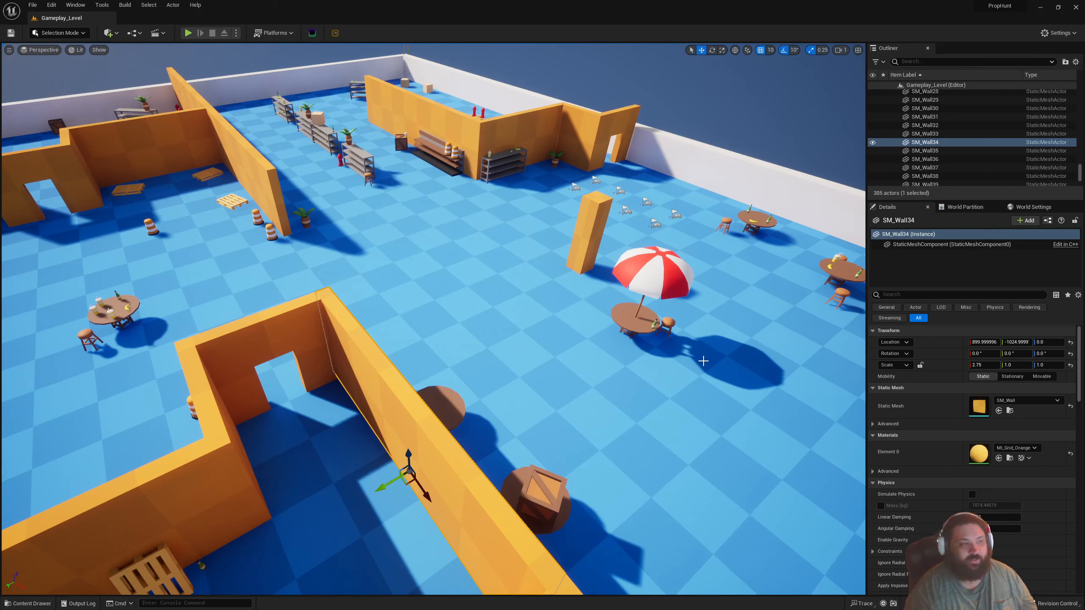
left_click(953, 244)
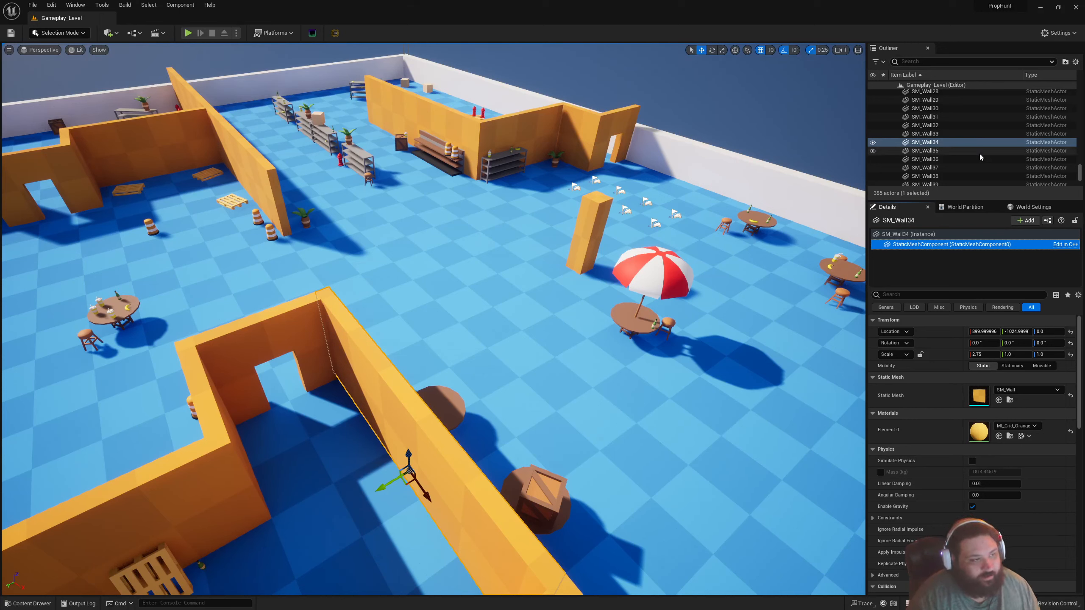
scroll(1063, 149, "up", 7)
left_click_drag(1079, 166, 1079, 89)
left_click(934, 244)
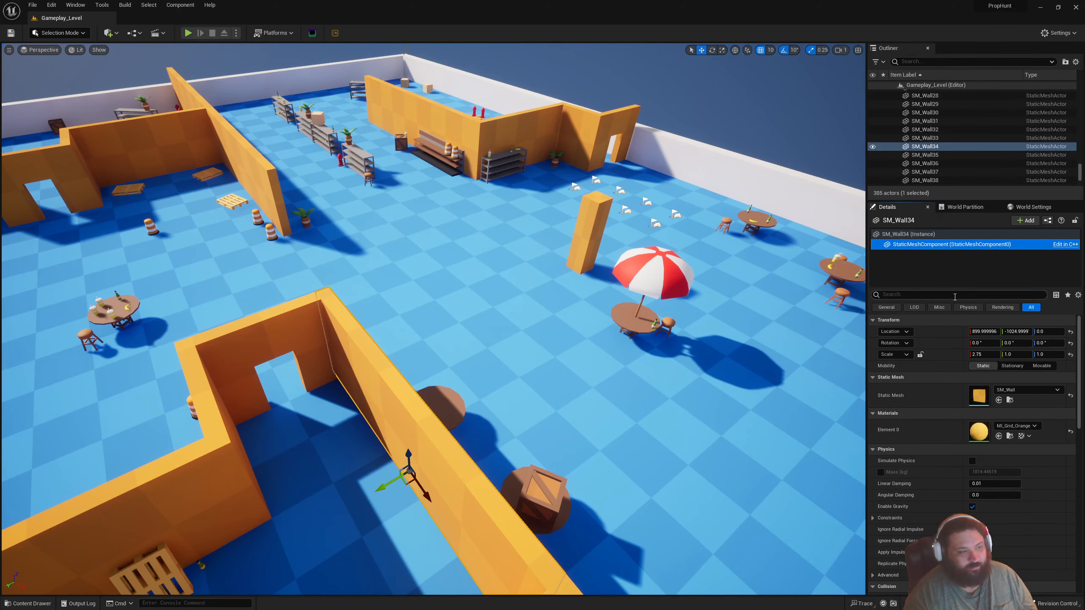
left_click(908, 234)
Select the plant on the grey shelf and compare its StaticMeshComponent properties with those of the plant instance
right_click_drag(463, 422, 462, 421)
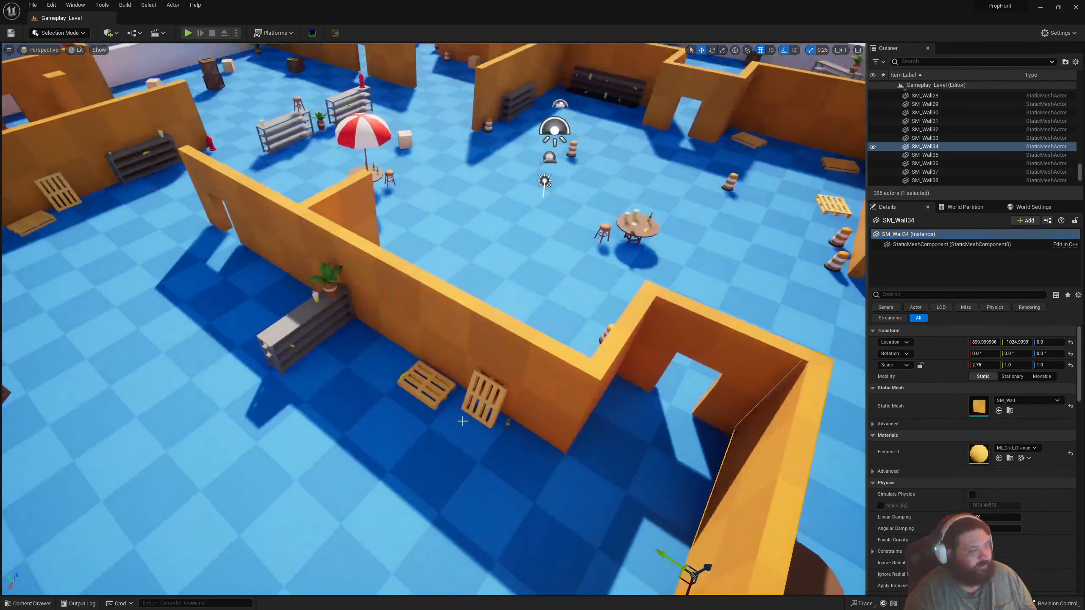
left_click(335, 282)
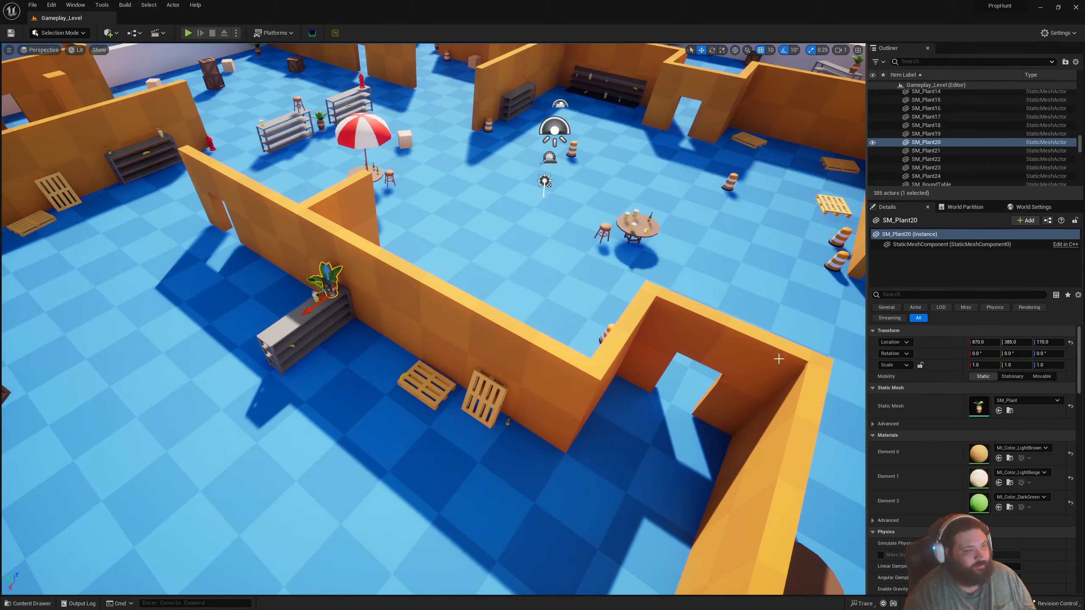
left_click(934, 247)
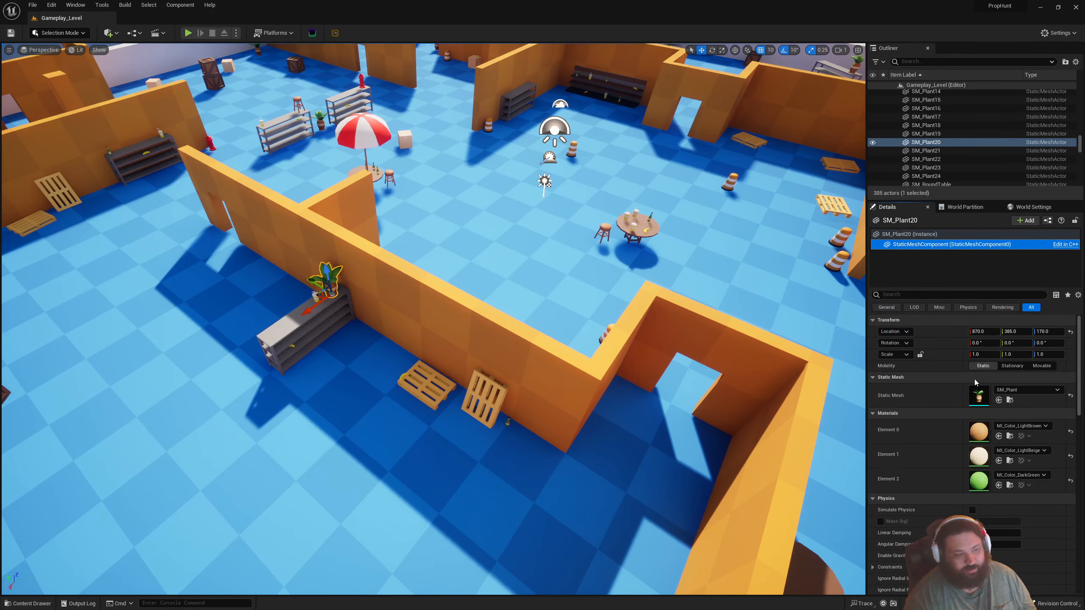
left_click(931, 234)
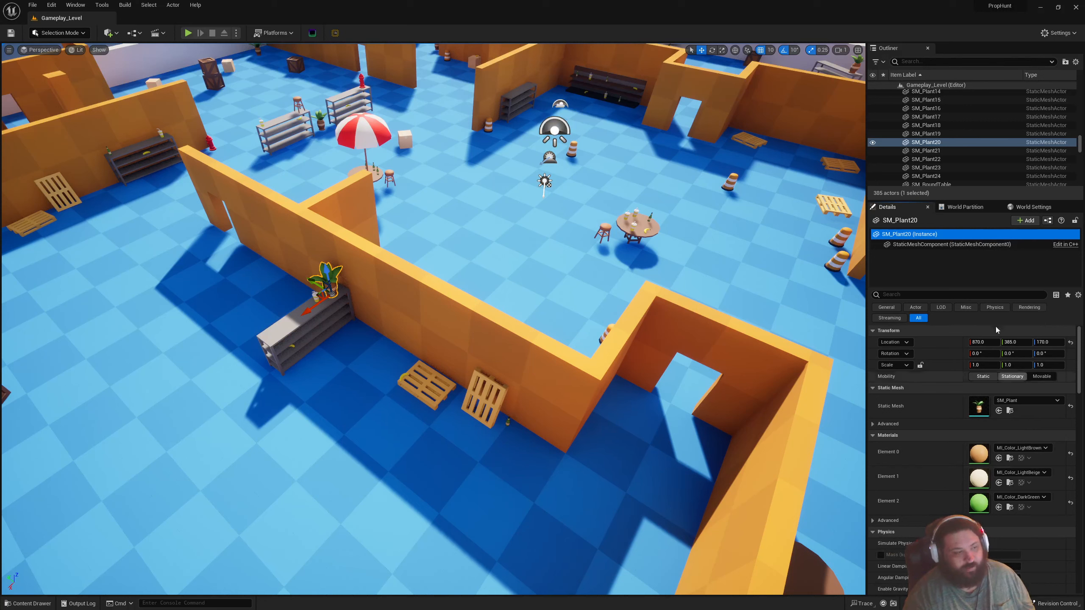
left_click(944, 245)
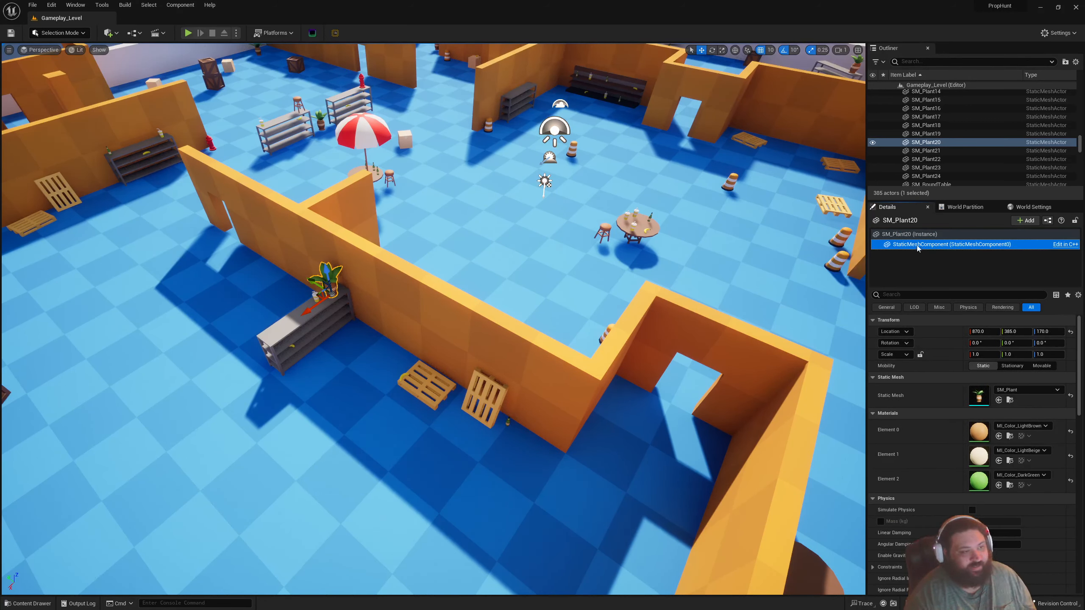
left_click(918, 234)
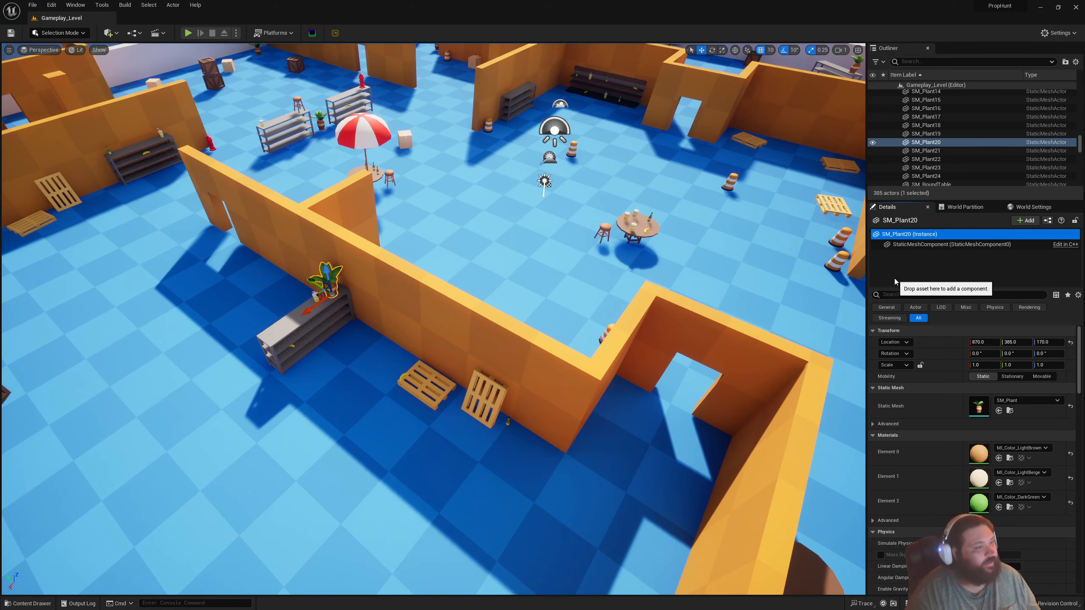
Activate the Select tool and select the round table under the red-and-white umbrella
right_click_drag(598, 333, 670, 290)
key("f")
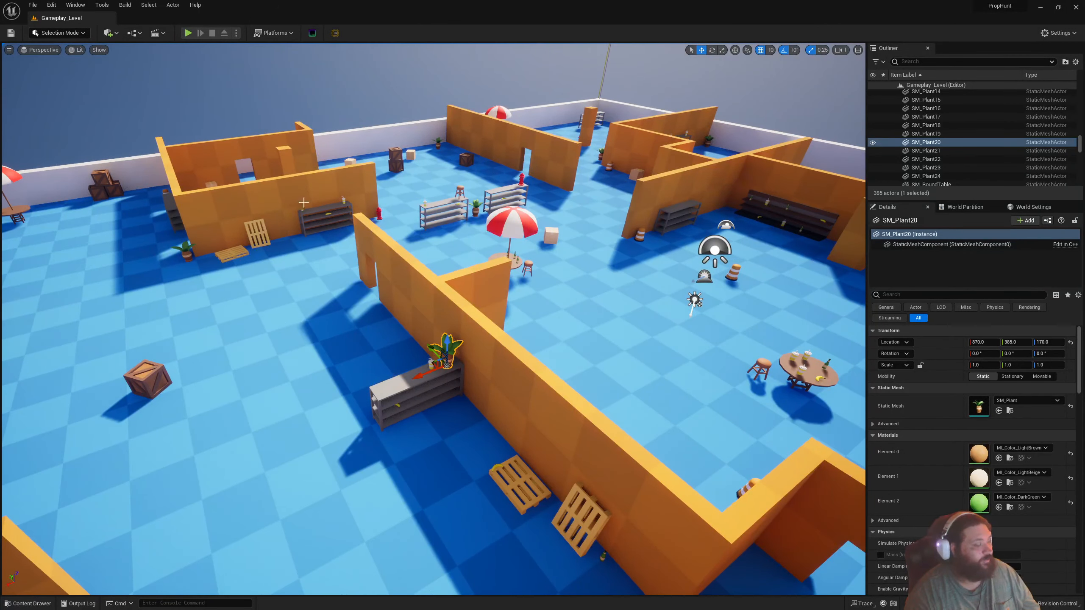
left_click(691, 49)
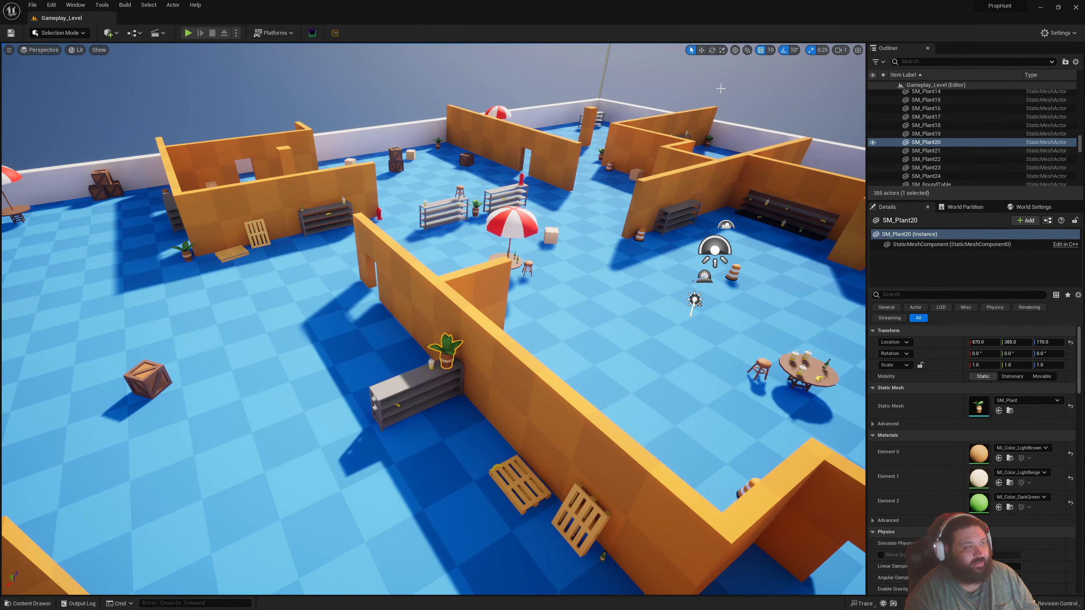
right_click_drag(455, 373, 586, 368)
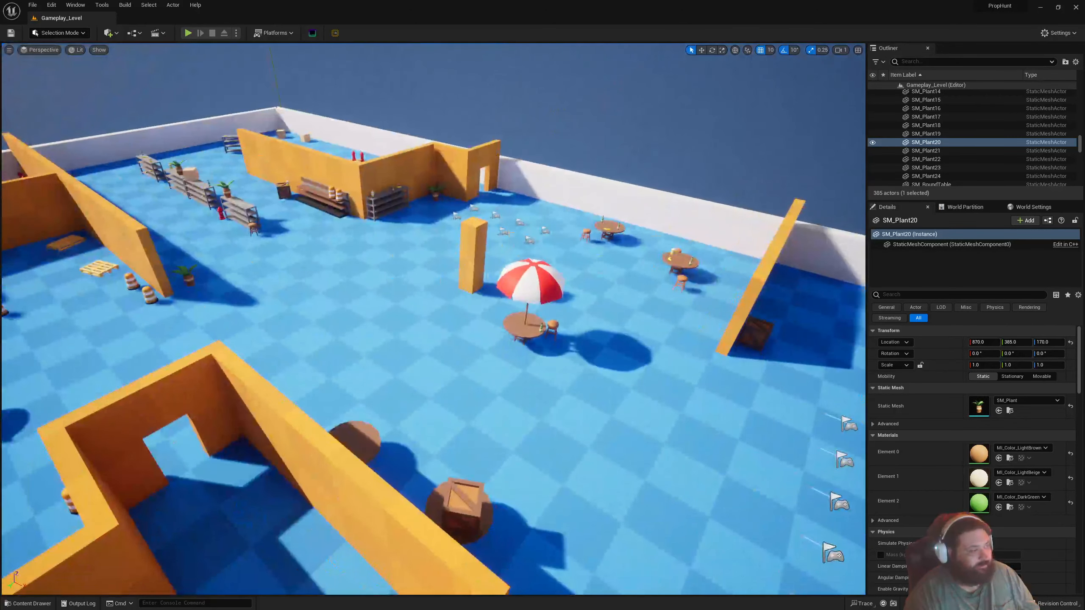
left_click(537, 282)
left_click(525, 324)
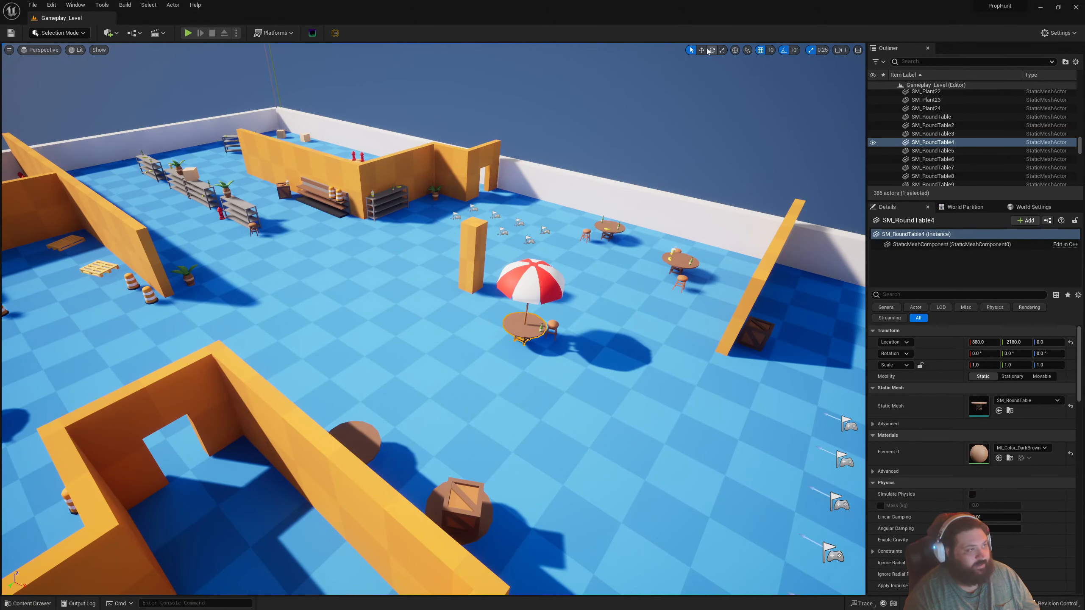
Try the Move tool on the round table, rotate the table about its vertical axis, and undo the rotation
left_click(702, 49)
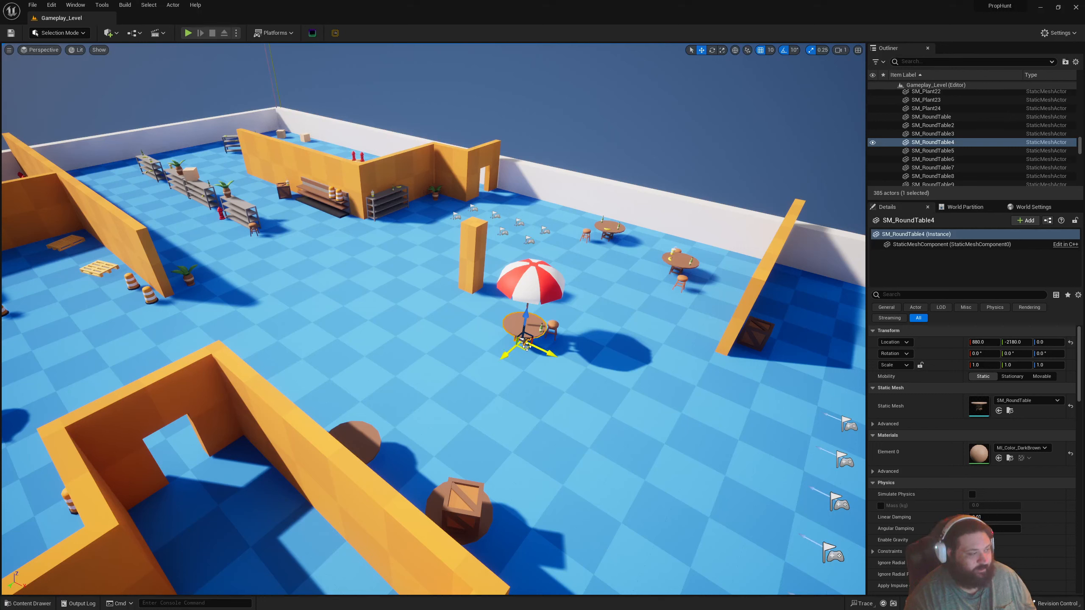
mouse_move(527, 346)
left_mouse_down()
mouse_move(515, 351)
mouse_move(653, 326)
mouse_move(624, 373)
mouse_move(539, 369)
mouse_move(523, 348)
mouse_move(405, 346)
mouse_move(466, 277)
mouse_move(517, 339)
mouse_move(667, 344)
mouse_move(568, 325)
mouse_move(522, 340)
left_mouse_up()
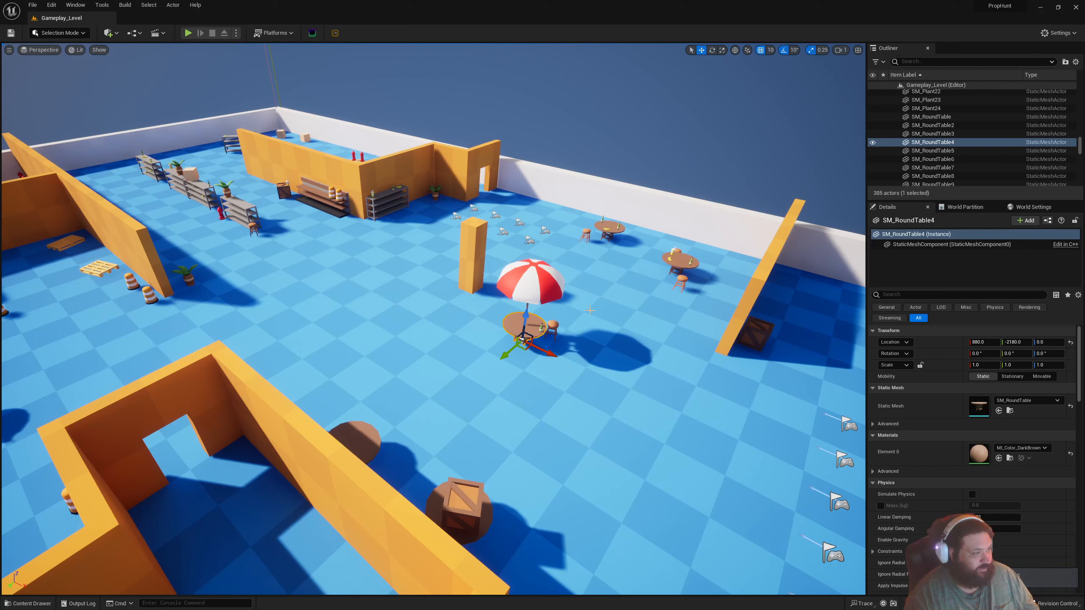
left_click(711, 50)
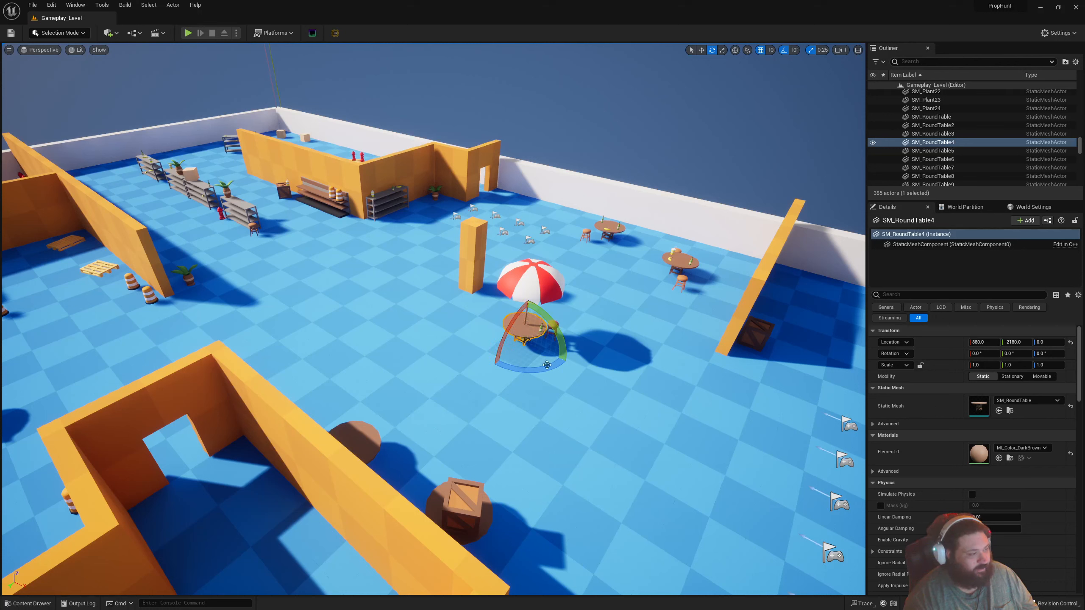
left_click_drag(540, 368, 515, 369)
key("ctrl+z")
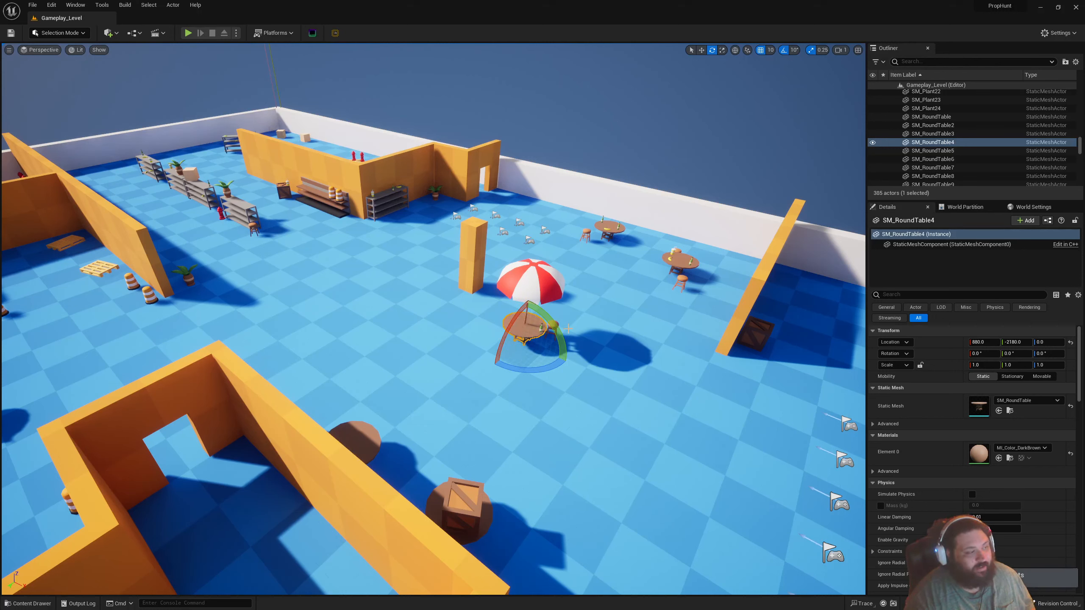
Review the available snap increments for rotation, scale and grid position without choosing a different value
left_click(794, 50)
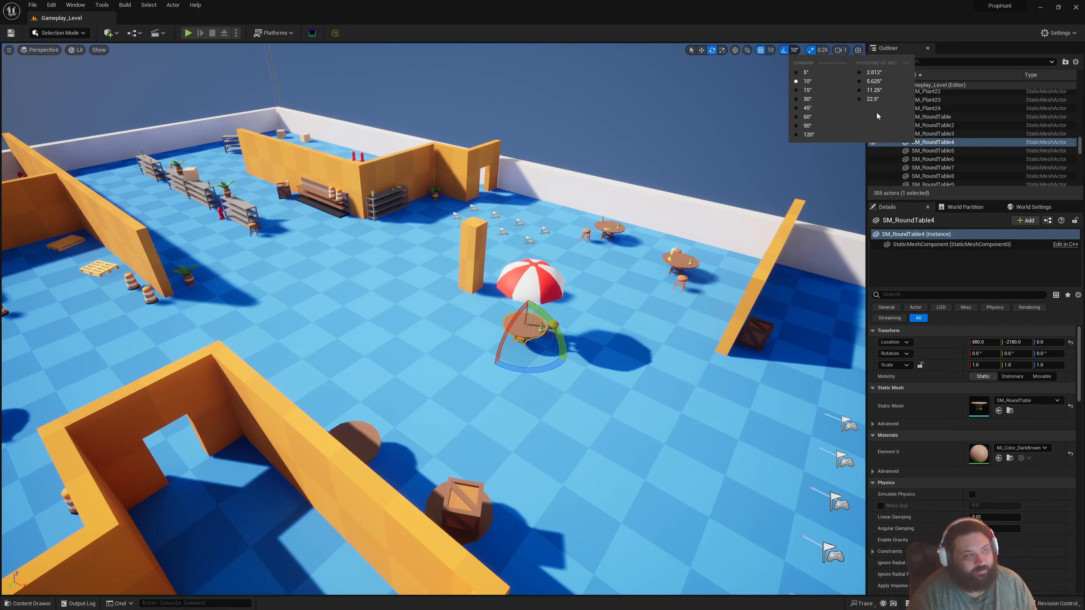
left_click(818, 51)
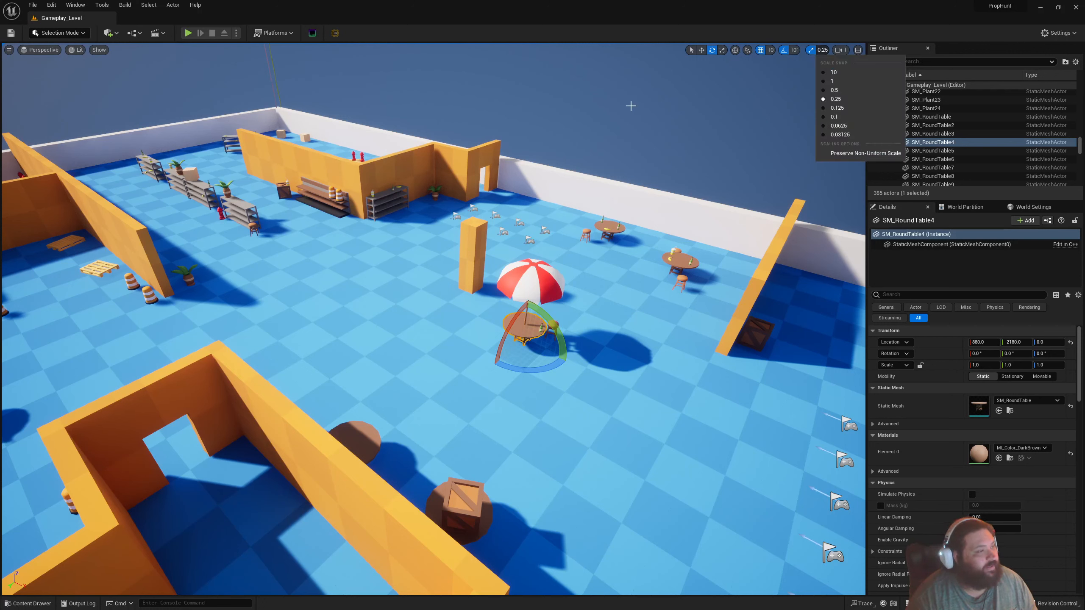
left_click(809, 48)
left_click(825, 51)
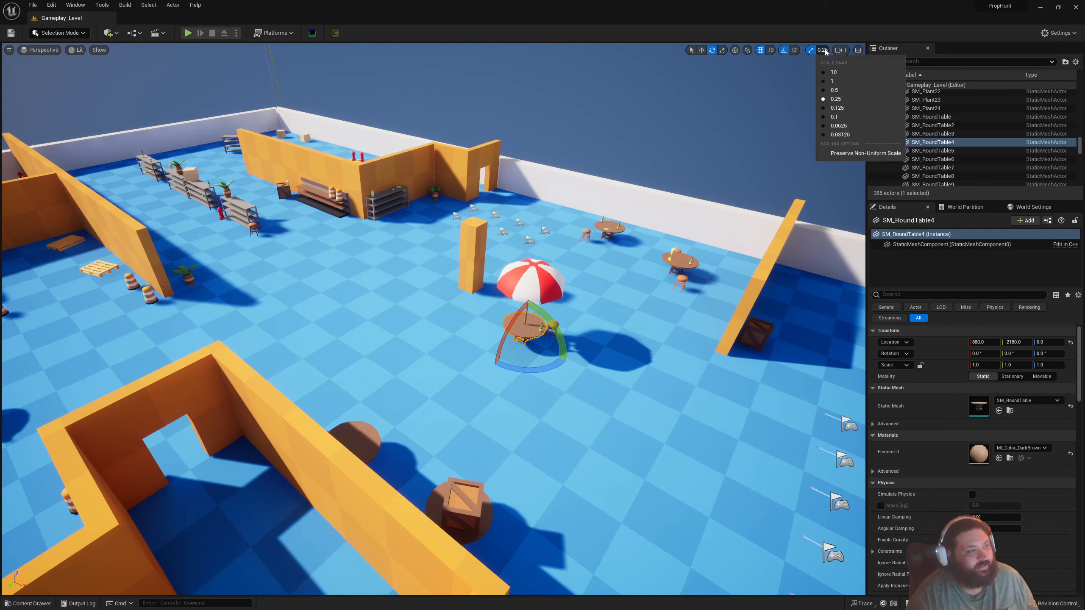
left_click(771, 52)
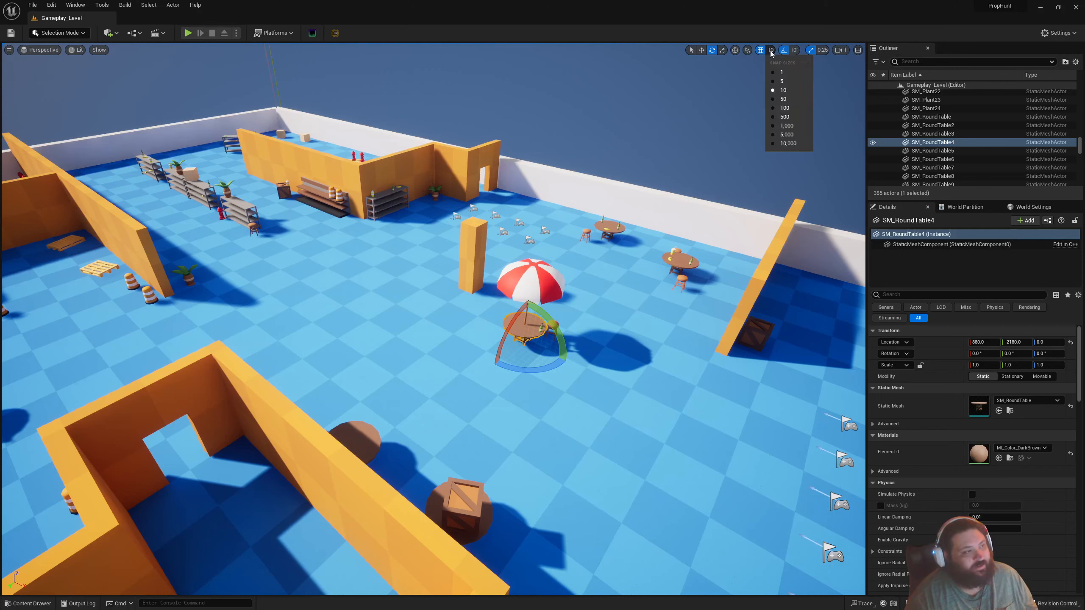
left_click(771, 50)
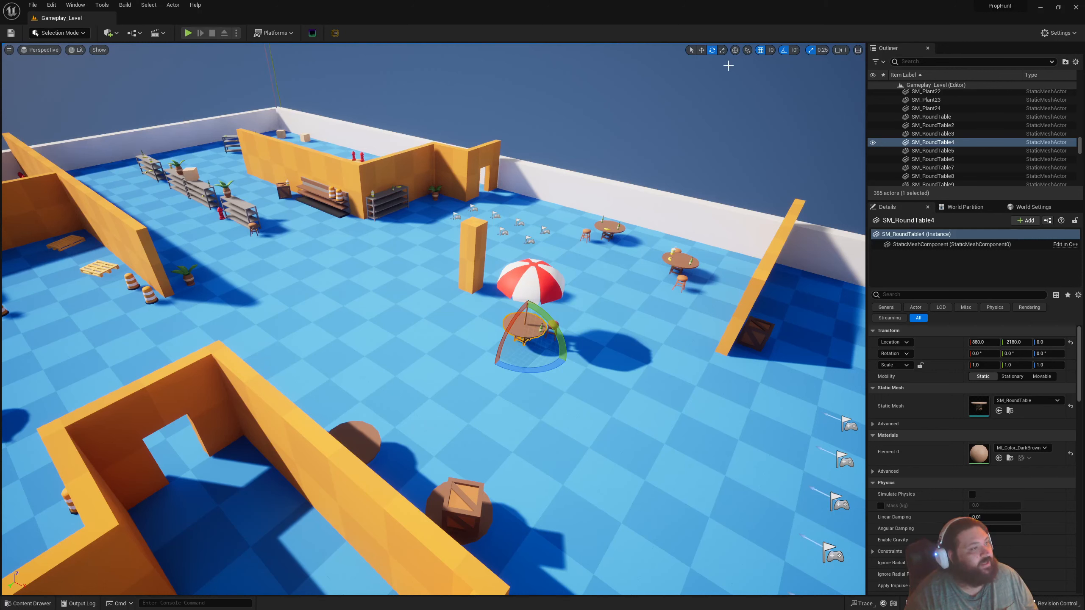
Scale the round table uniformly to 7.0 on all axes, and undo the scaling
left_click(721, 51)
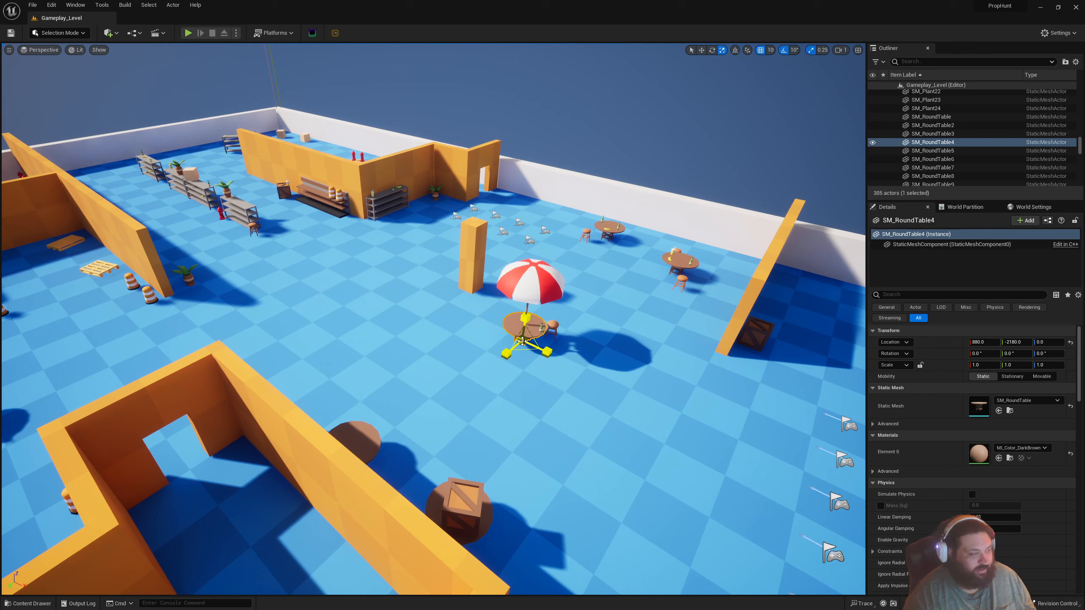
left_click_drag(522, 337, 555, 308)
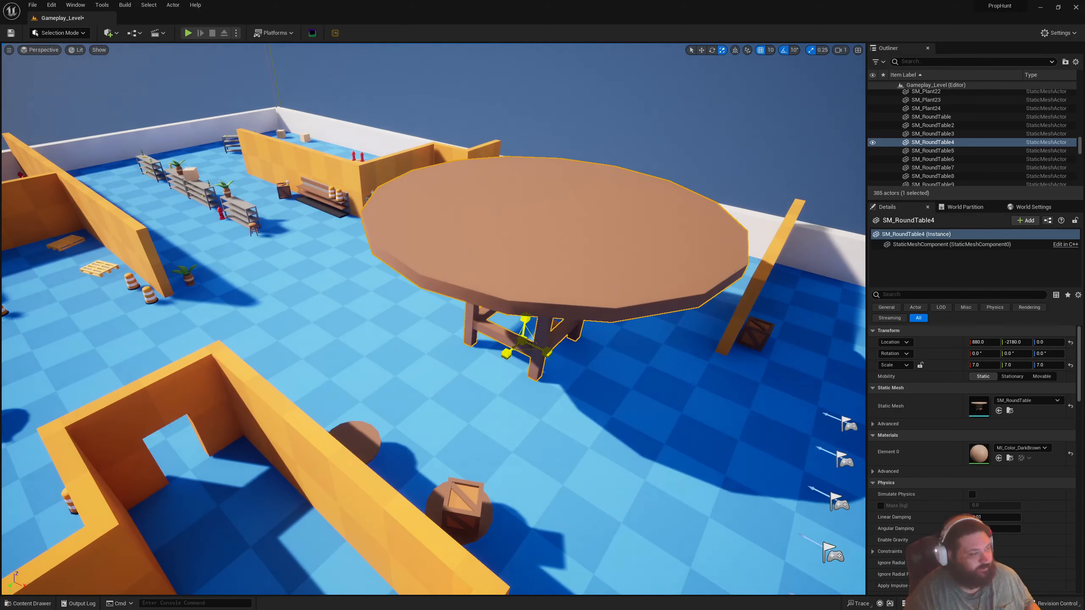
key("ctrl+z")
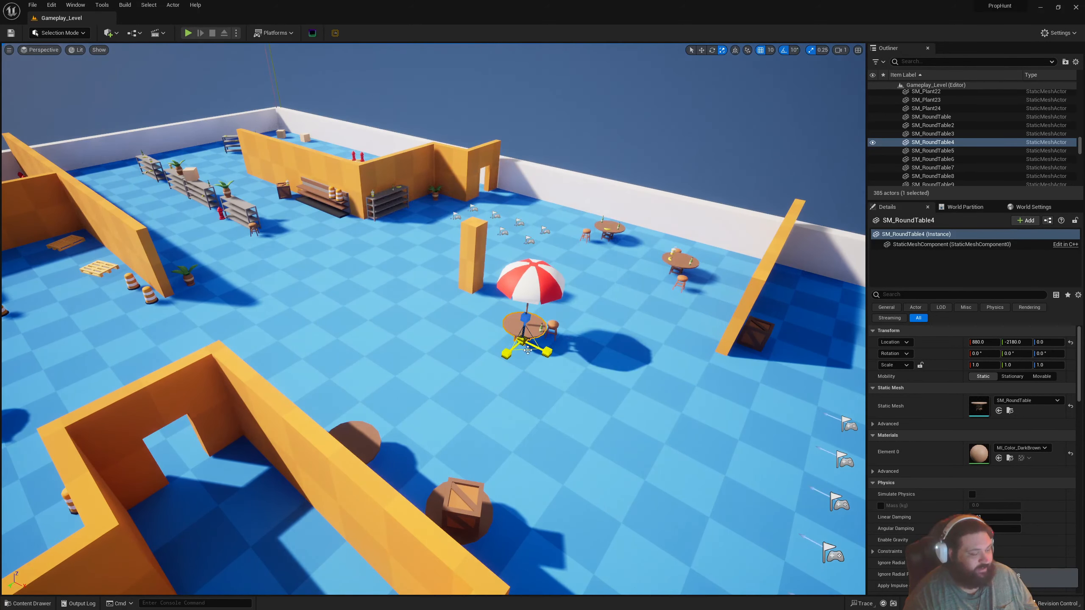
Try scaling the round table along its X and Y axes together, undo it, and return to the Move tool
mouse_move(530, 351)
left_mouse_down()
mouse_move(555, 325)
mouse_move(548, 343)
left_mouse_up()
key("ctrl+z")
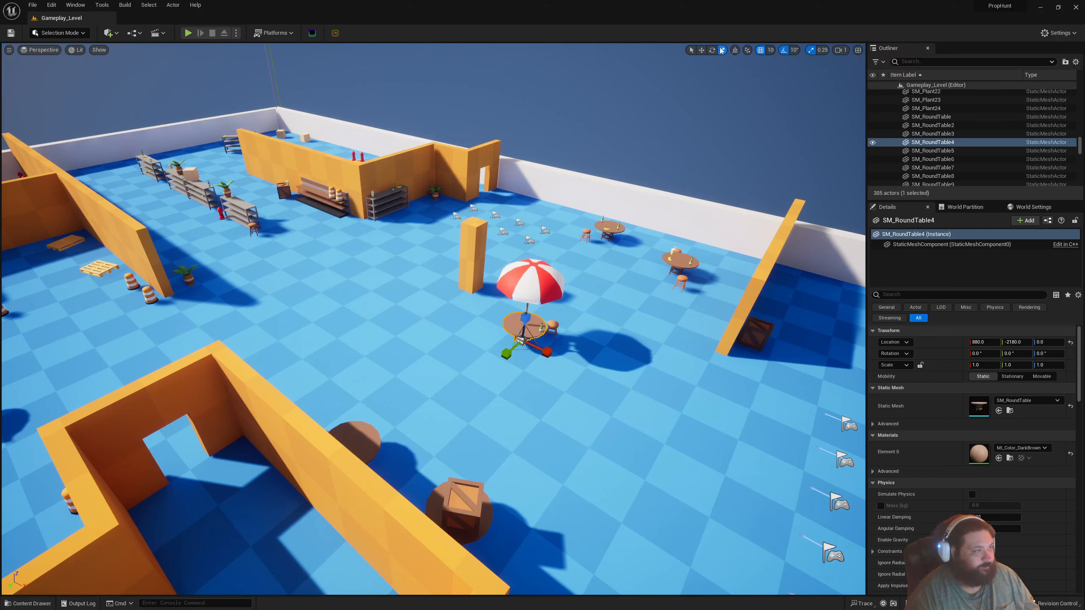
key("e")
key("w")
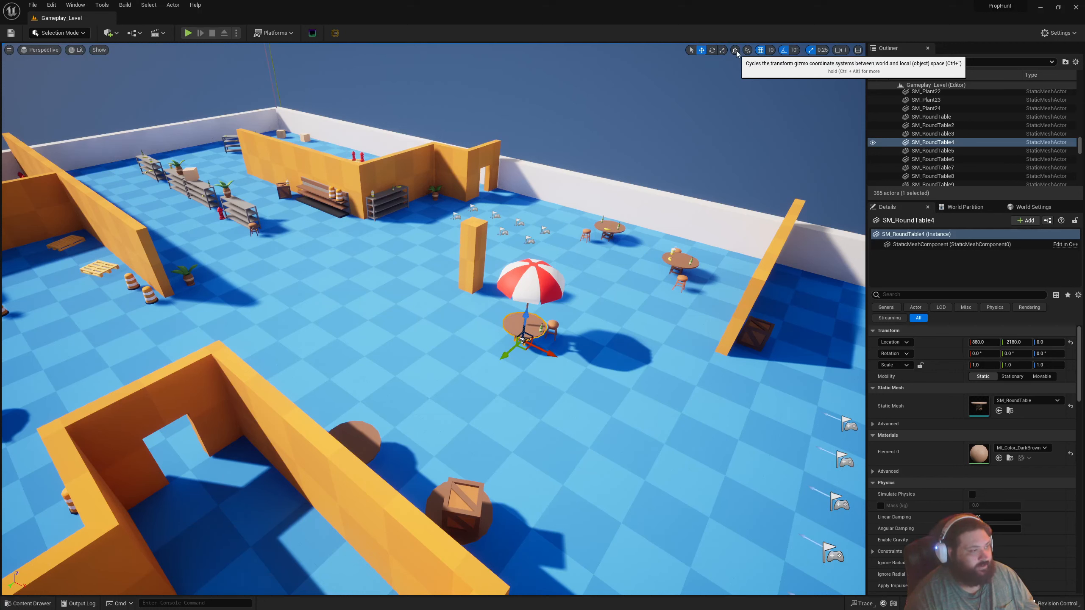
Tilt the round table to a Y rotation of -30° and compare its Move, Scale and Rotate gizmos
left_click(711, 50)
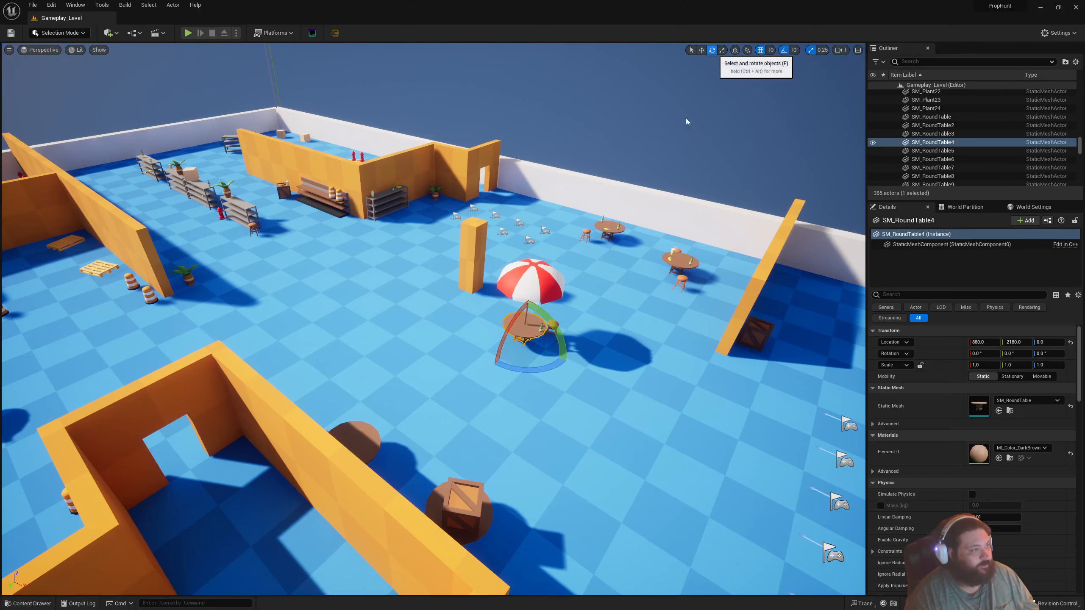
left_click_drag(562, 337, 566, 387)
left_click(701, 50)
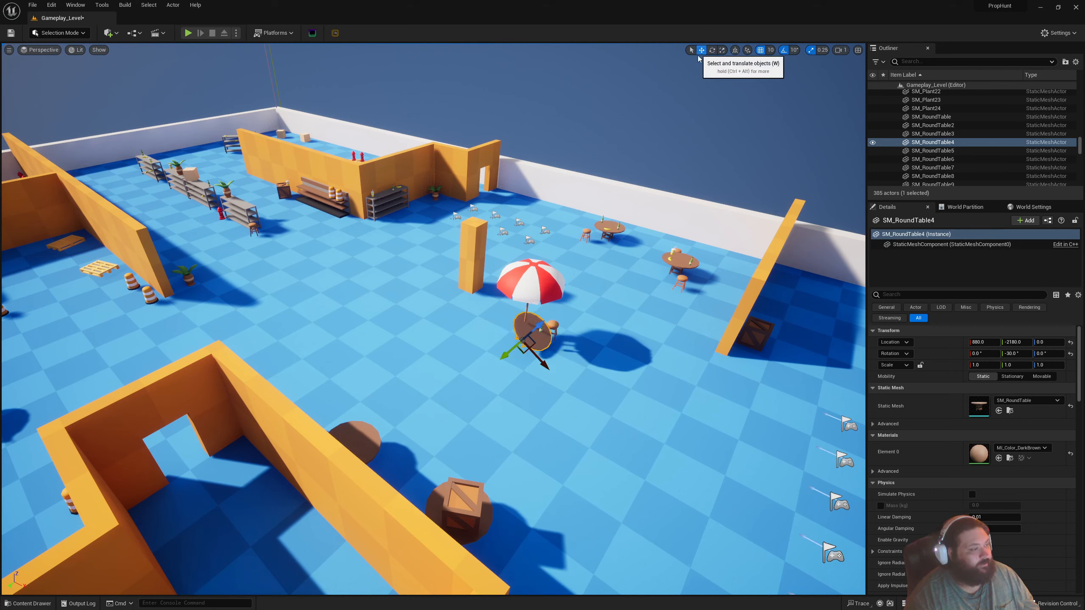
left_click(722, 50)
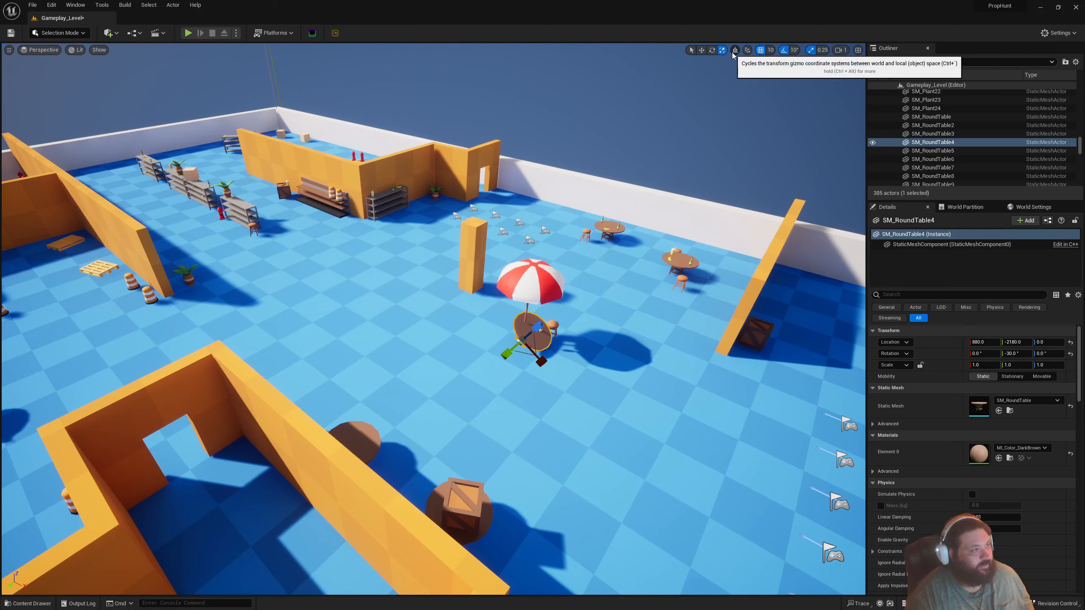
left_click(711, 50)
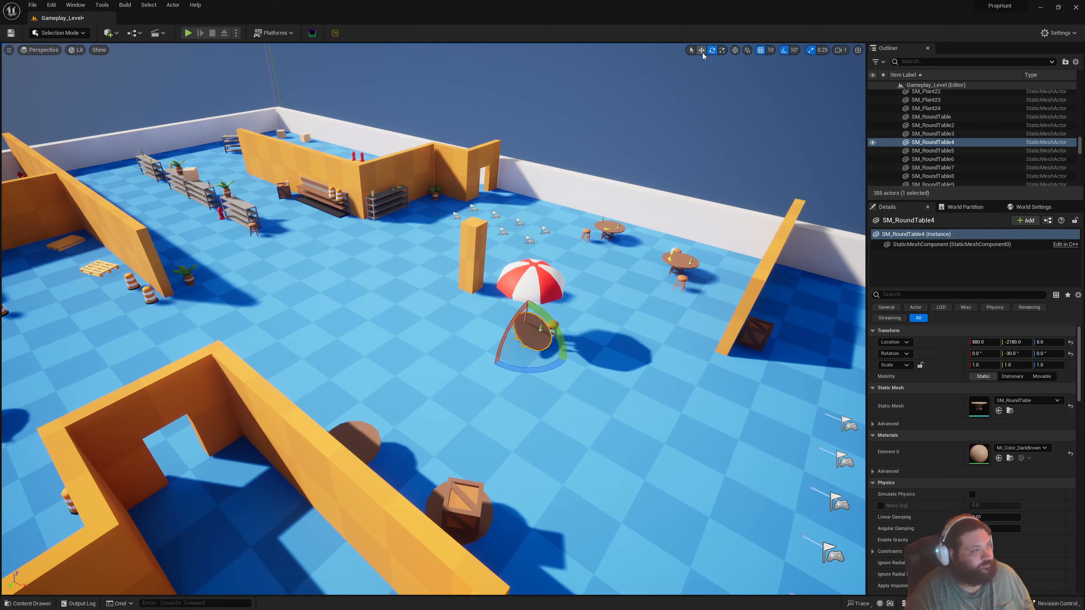
left_click(702, 50)
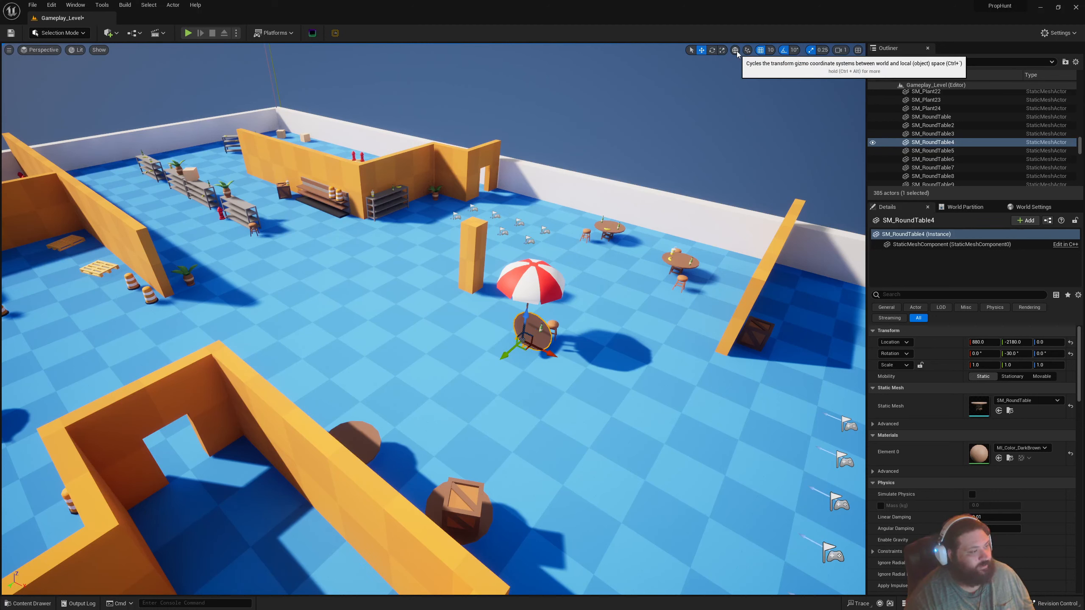
Compare the gizmo in world and local space, try moving the tilted table along its local Z axis, and undo the move
left_click(736, 50)
left_click(735, 50)
left_click(735, 50)
left_click(735, 50)
left_click(735, 50)
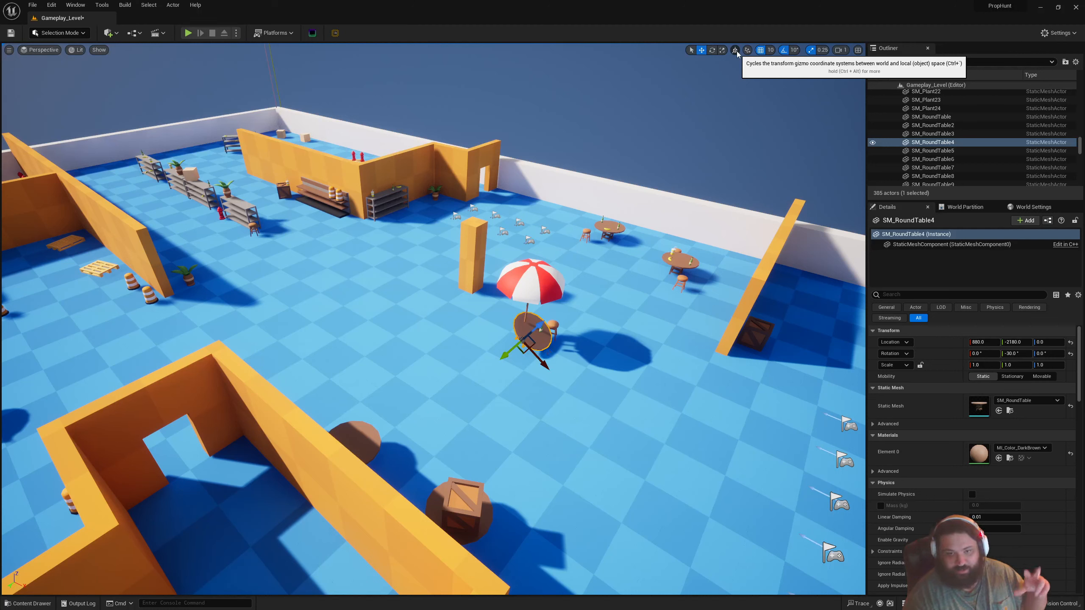
left_click(736, 50)
left_click(736, 50)
left_click(736, 51)
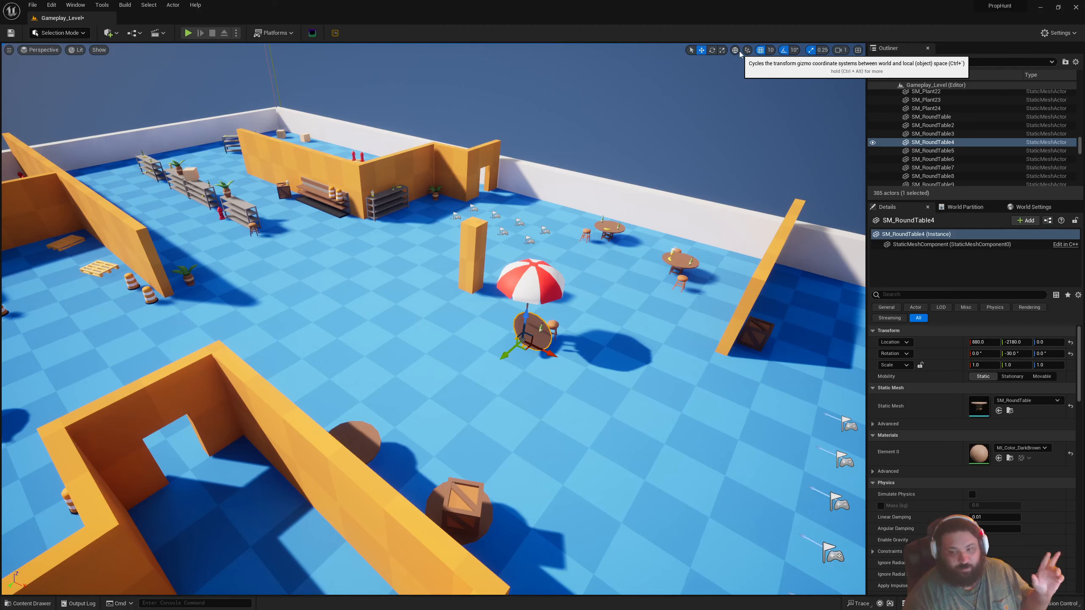
left_click(736, 51)
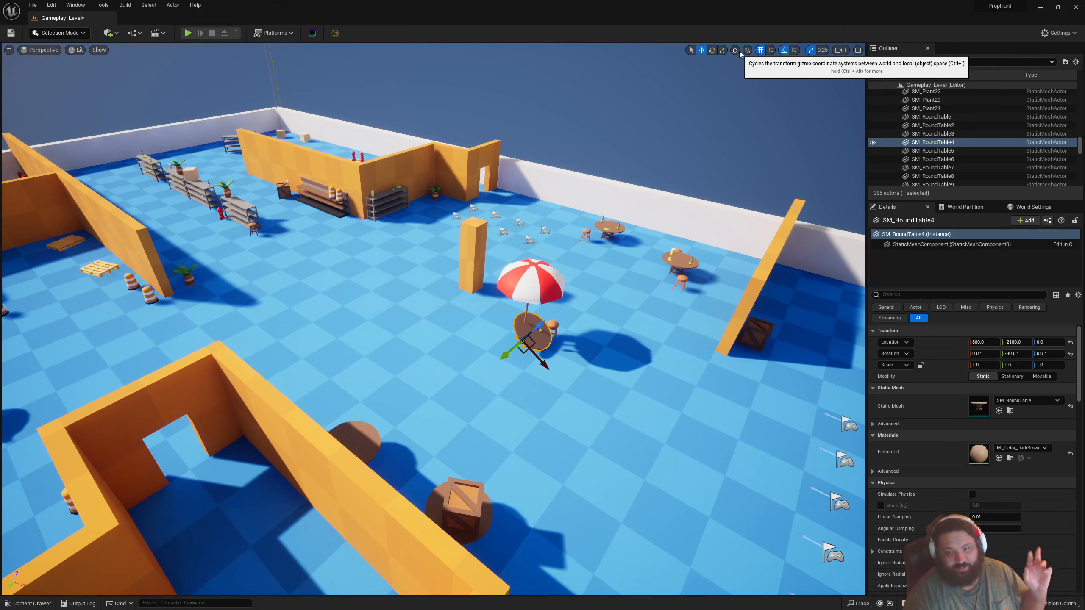
left_click_drag(537, 328, 798, 124)
key("ctrl+z")
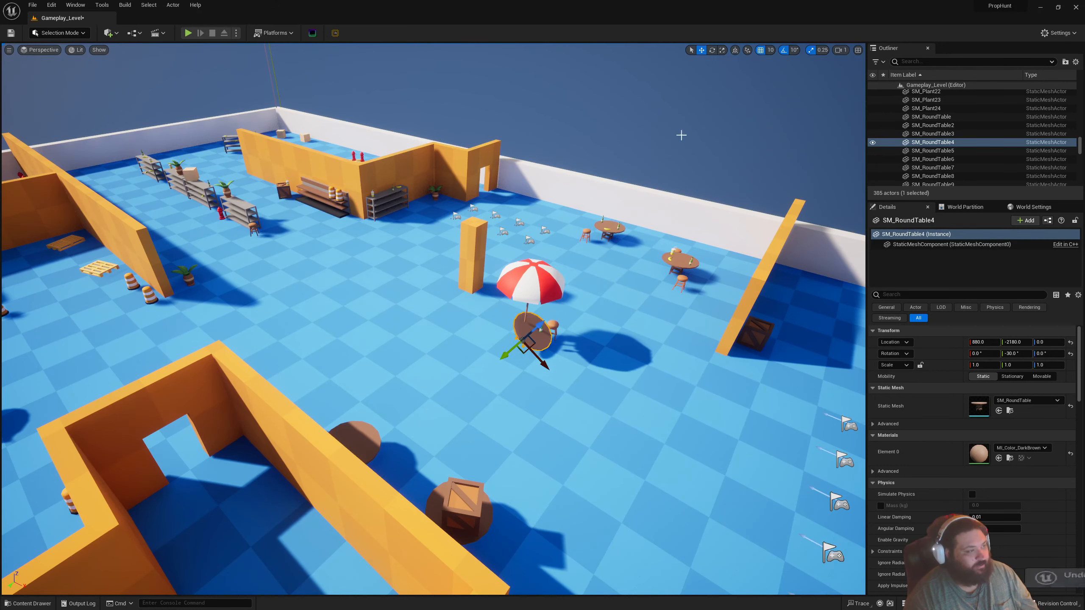
Switch the gizmo to world space, try raising the table along the world Z axis, and undo the move and the tilt
left_click(735, 50)
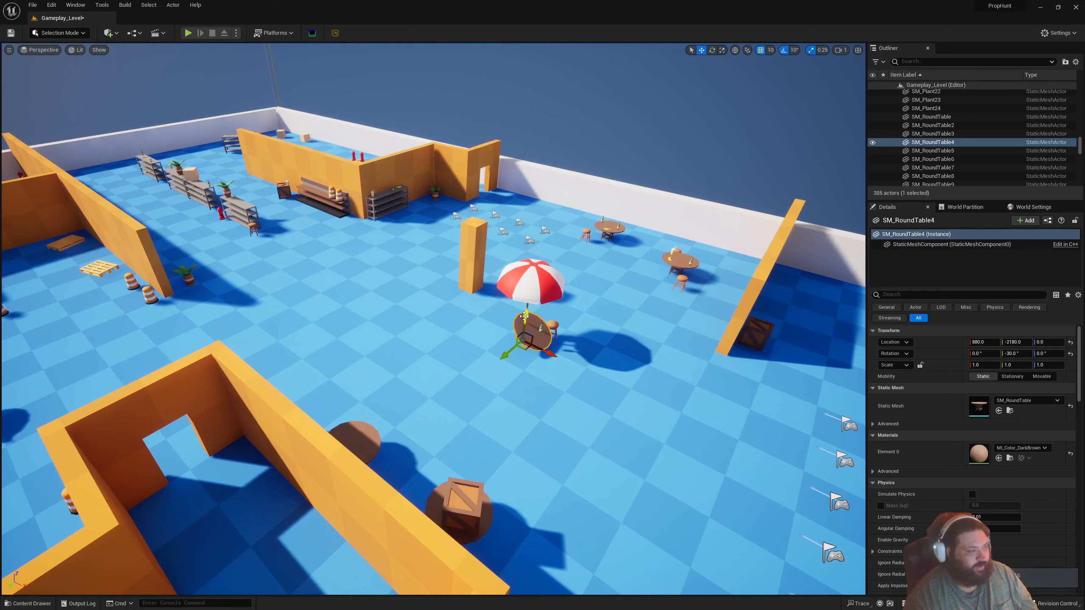
left_click_drag(524, 315, 527, 134)
key("ctrl+z")
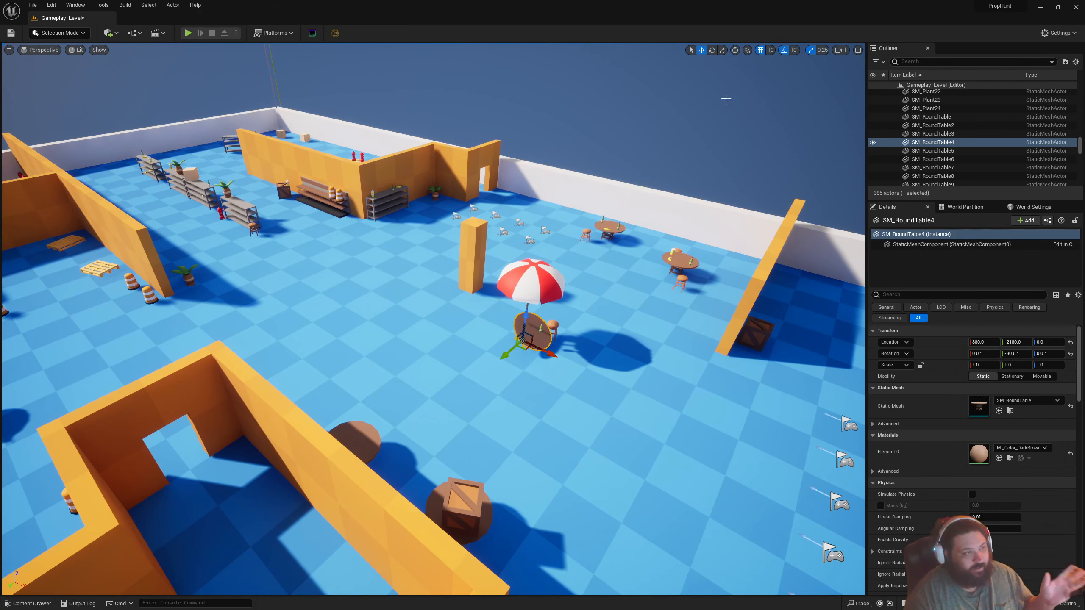
key("ctrl+z")
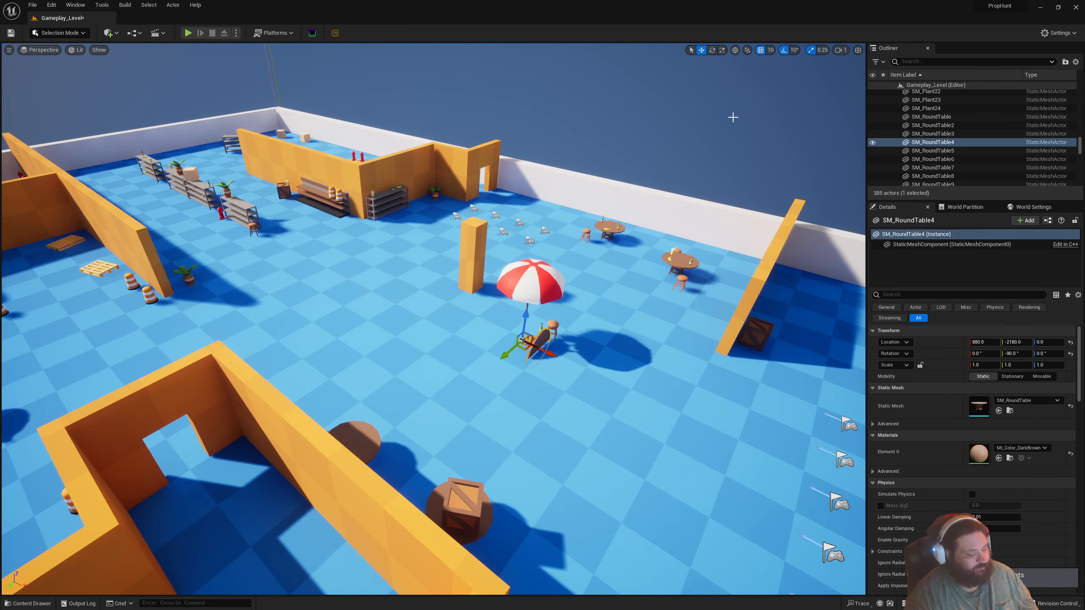
Try placing the round table on top of the umbrella with Surface Snapping, undo the move, and turn Surface Snapping off
left_click(747, 51)
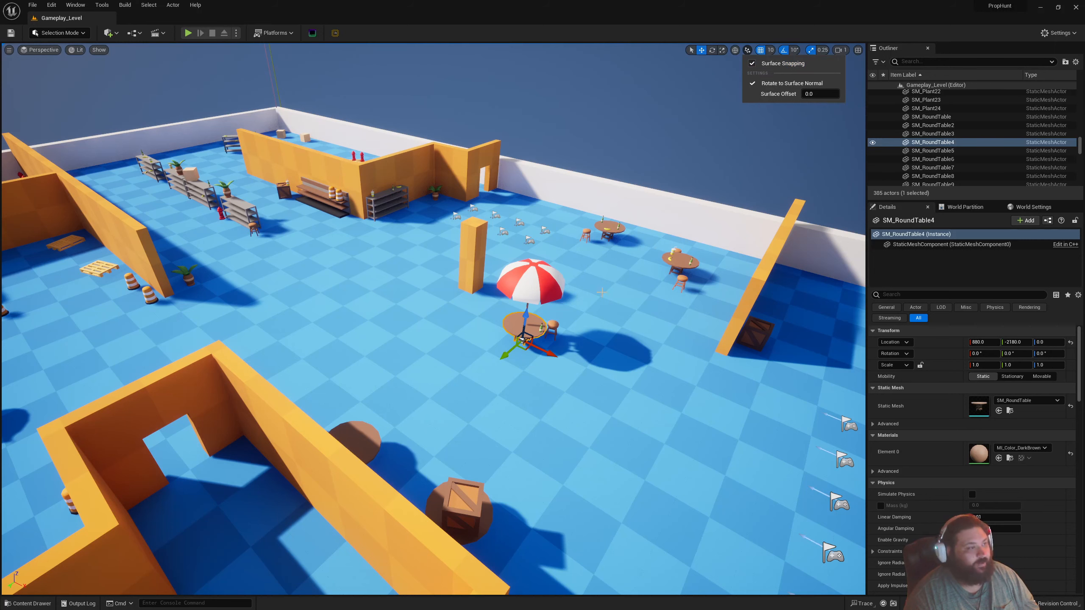
left_click_drag(532, 341, 525, 347)
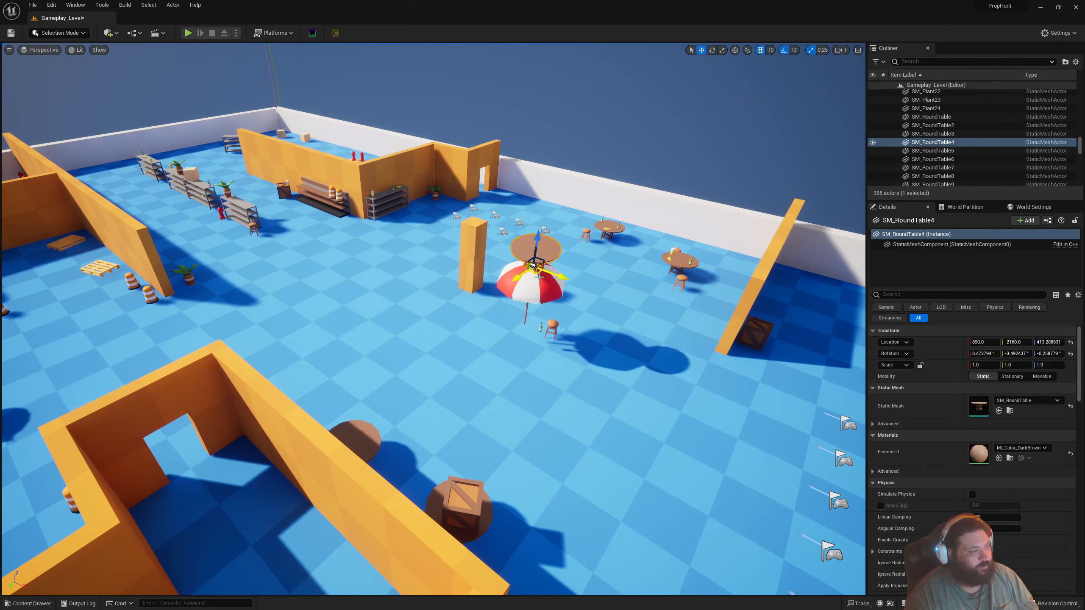
left_click_drag(533, 272, 449, 354)
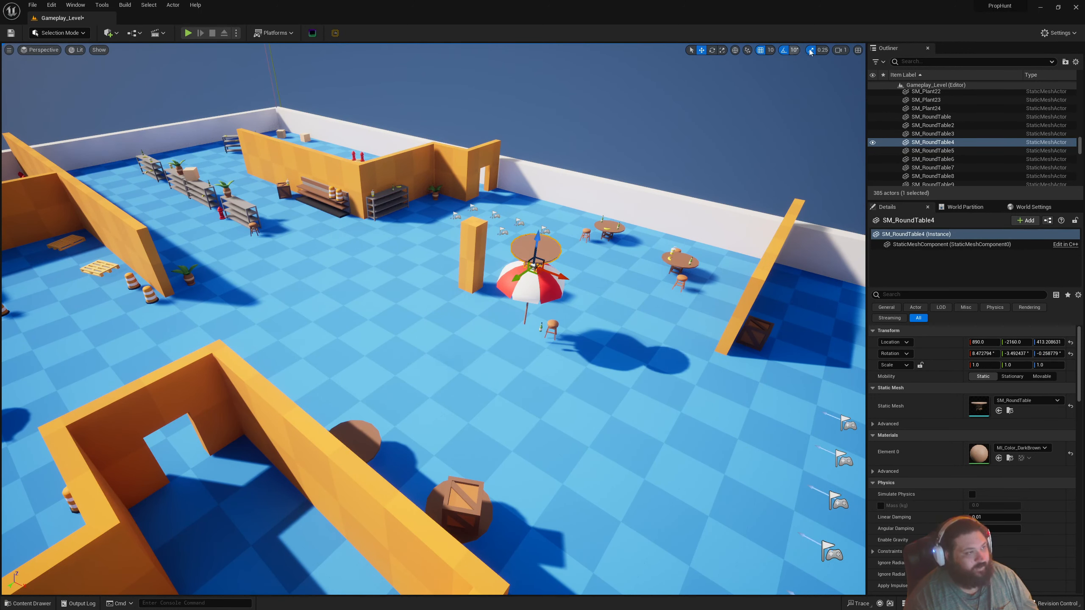
key("ctrl+z")
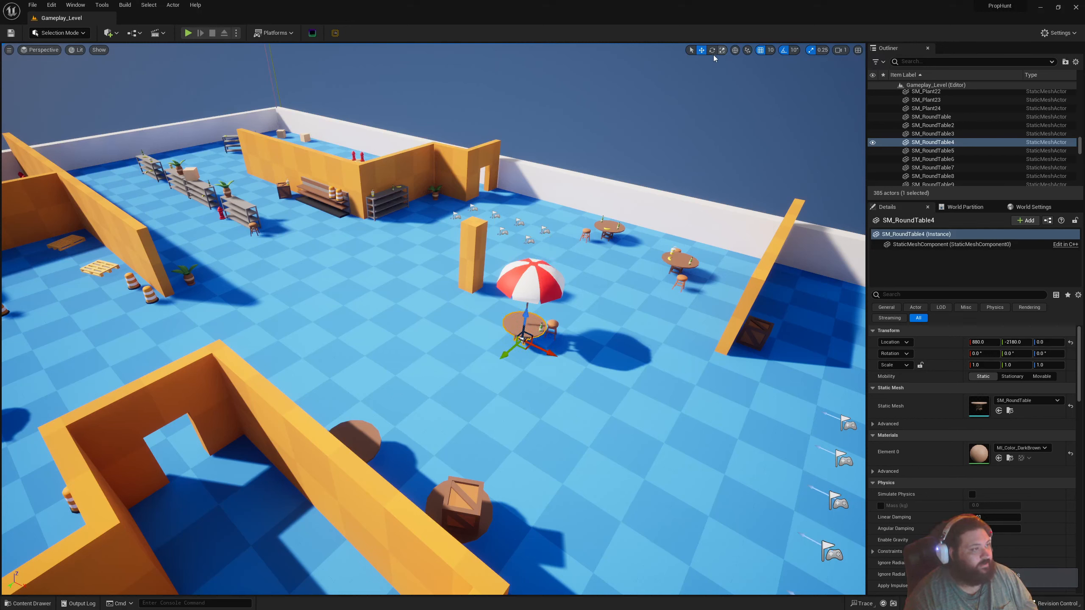
left_click(748, 52)
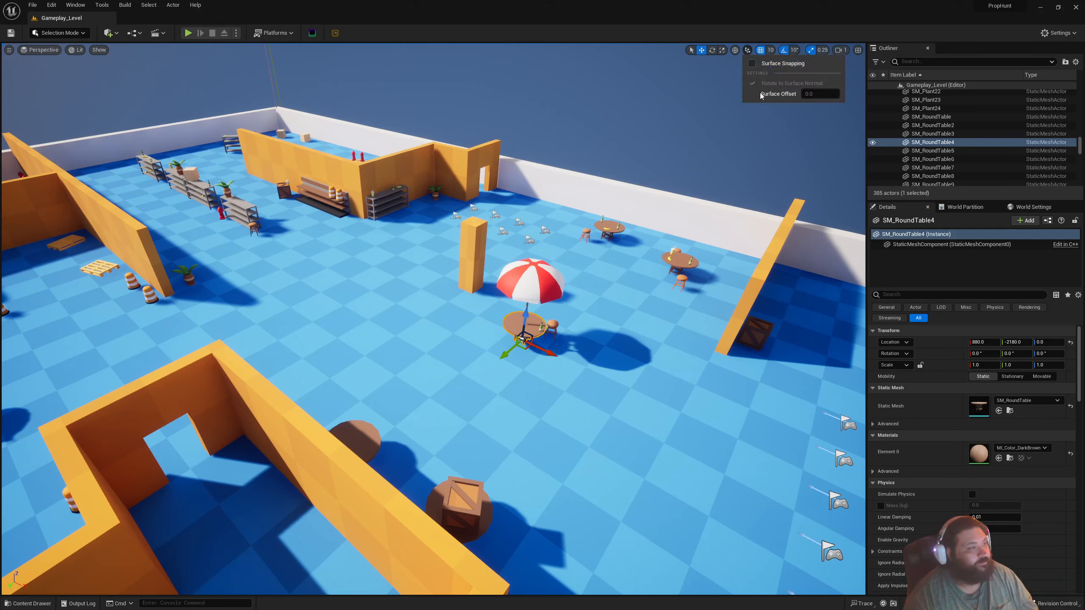
left_click(541, 7)
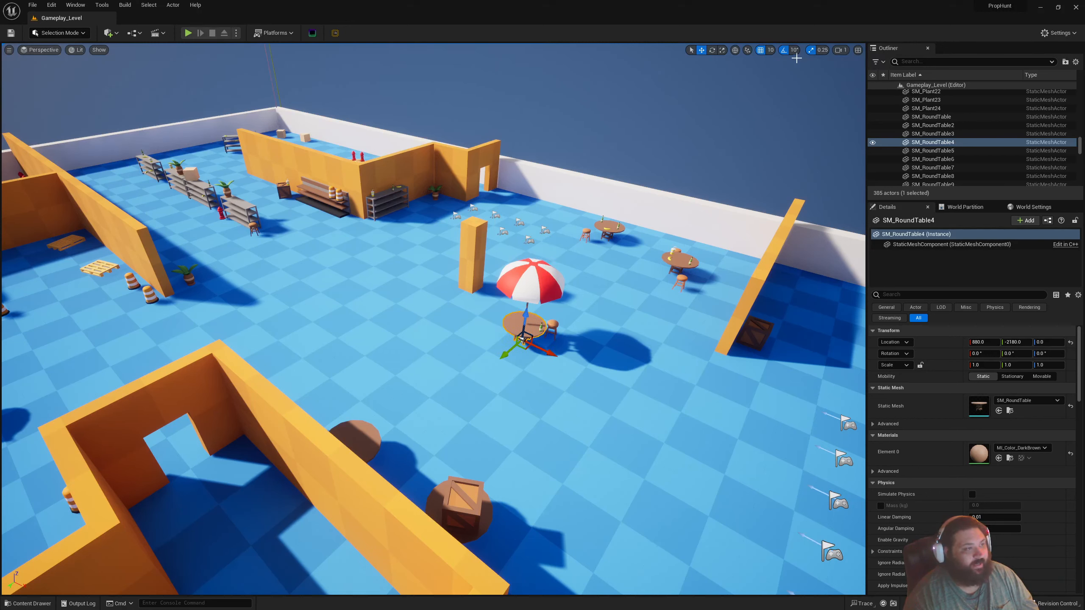
Check the camera speed settings and fly through the level while raising and lowering the flight speed, ending at 0.1
left_click(841, 50)
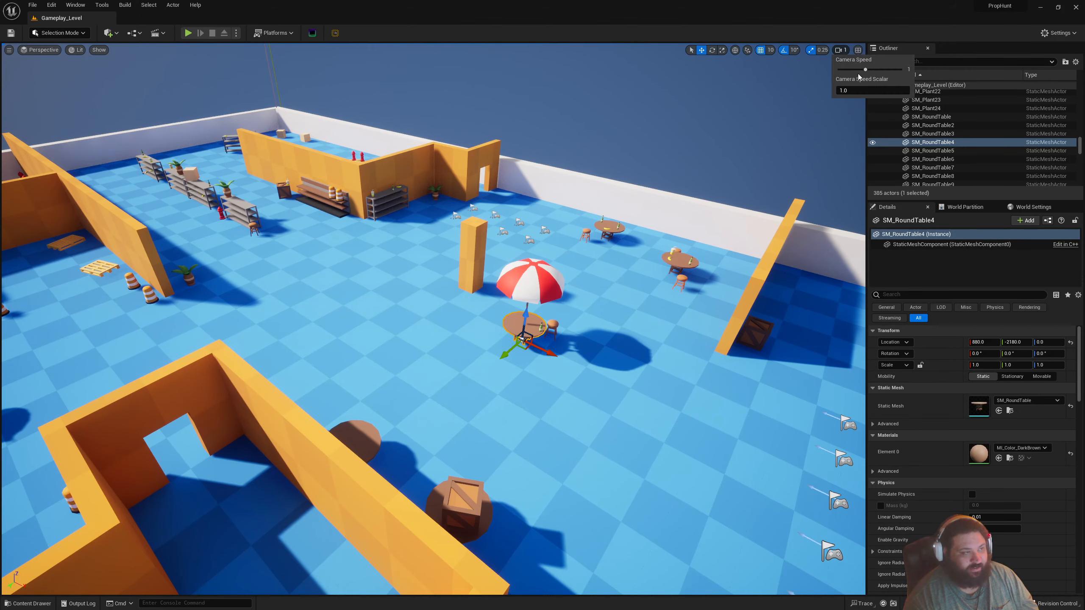
right_click_drag(604, 352, 427, 297)
key("w")
key("w")
right_click_drag(666, 334, 794, 344)
key("w")
scroll(610, 354, "up", 2)
scroll(598, 349, "up", 2)
scroll(652, 343, "down", 5)
scroll(653, 374, "down", 1)
scroll(655, 381, "up", 2)
scroll(656, 383, "down", 2)
Set the camera speed to 1.6 and fly back to the round table under the red-and-white umbrella
left_click(839, 49)
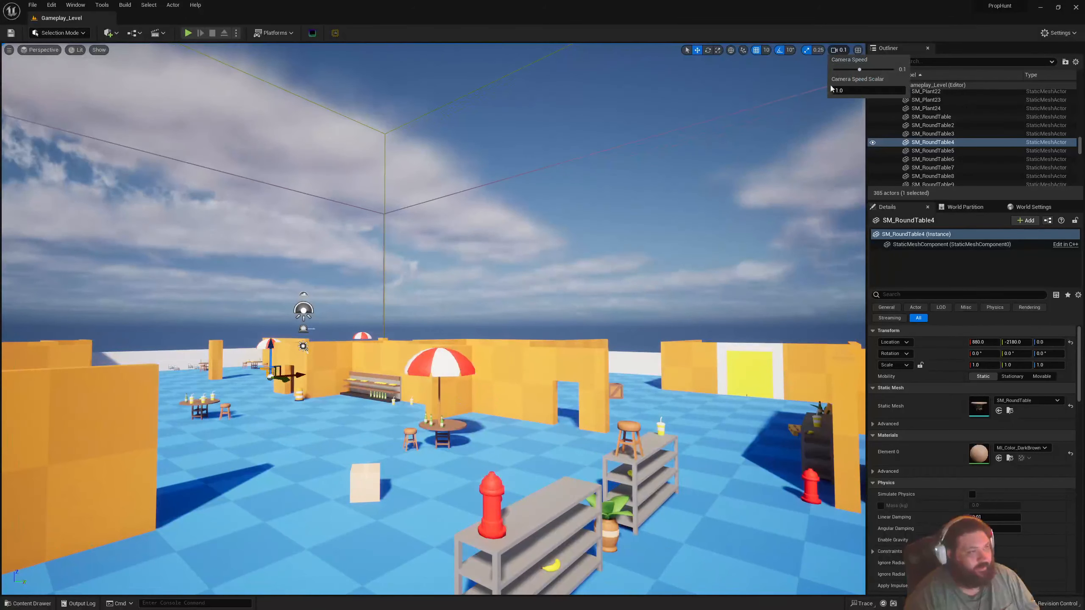
left_click(858, 90)
left_click_drag(893, 70, 875, 69)
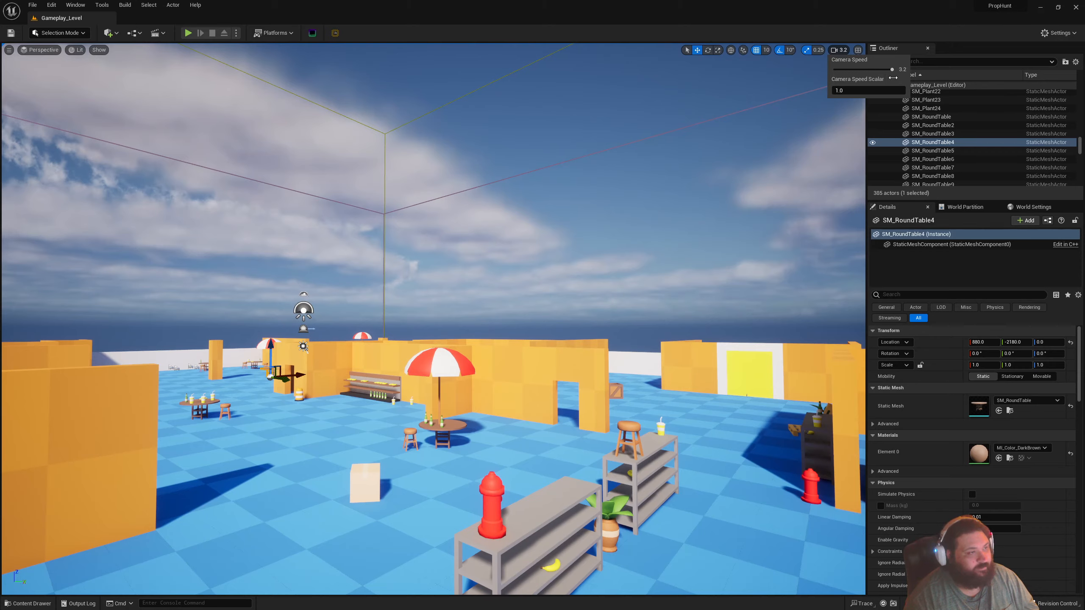
right_click_drag(732, 92, 634, 170)
key("w")
scroll(680, 136, "up", 3)
key("w")
right_click_drag(787, 136, 541, 541)
Go to the beginning of the Outliner's actor list and review its filter options and display settings, including the world choice
scroll(1009, 124, "up", 5)
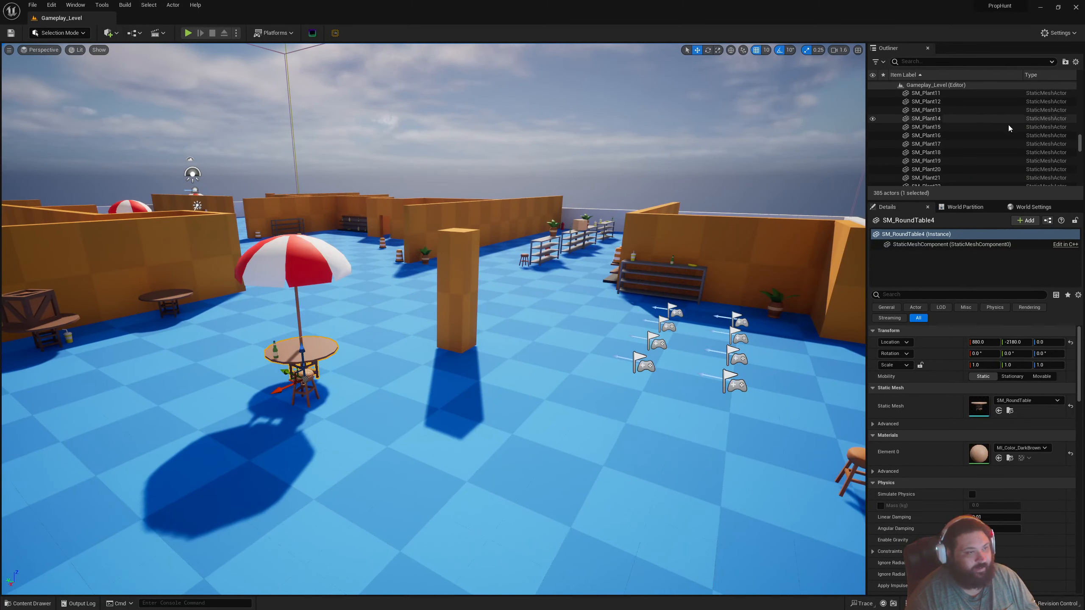
left_click_drag(1079, 136, 1058, 82)
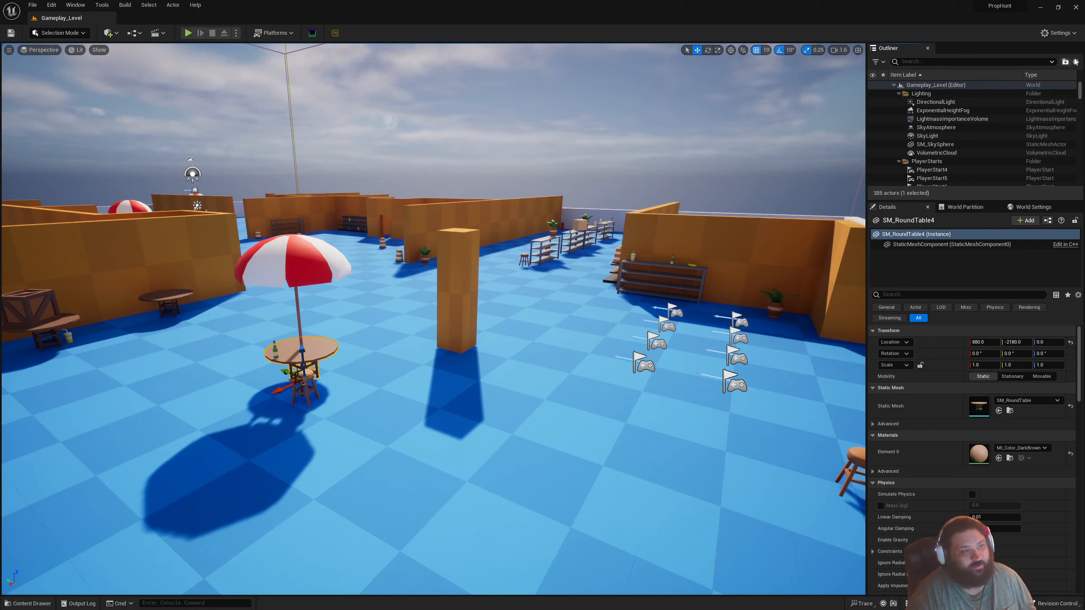
left_click(877, 62)
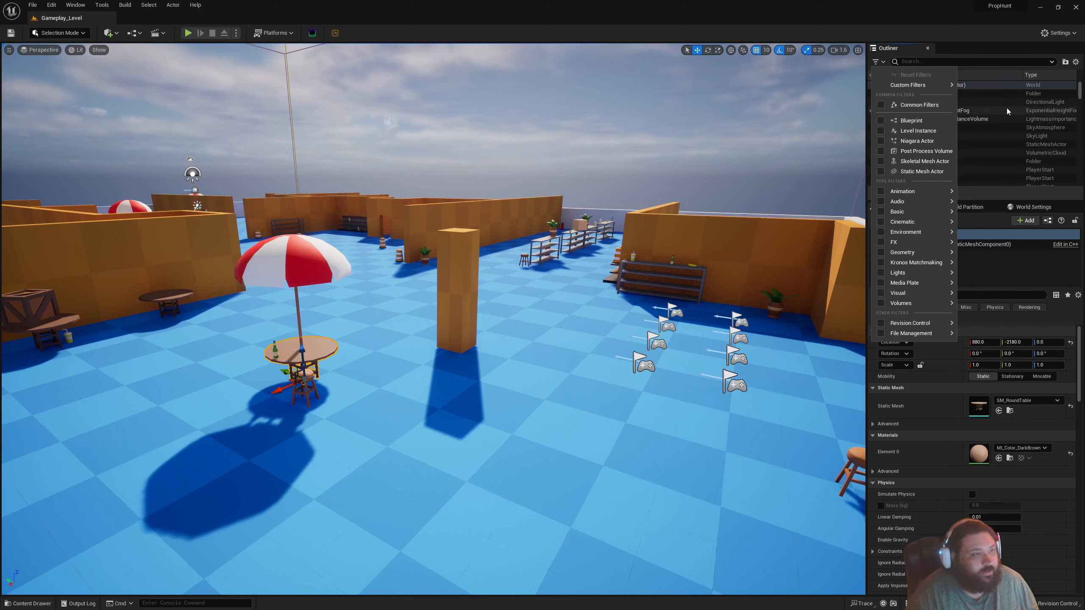
left_click(1075, 61)
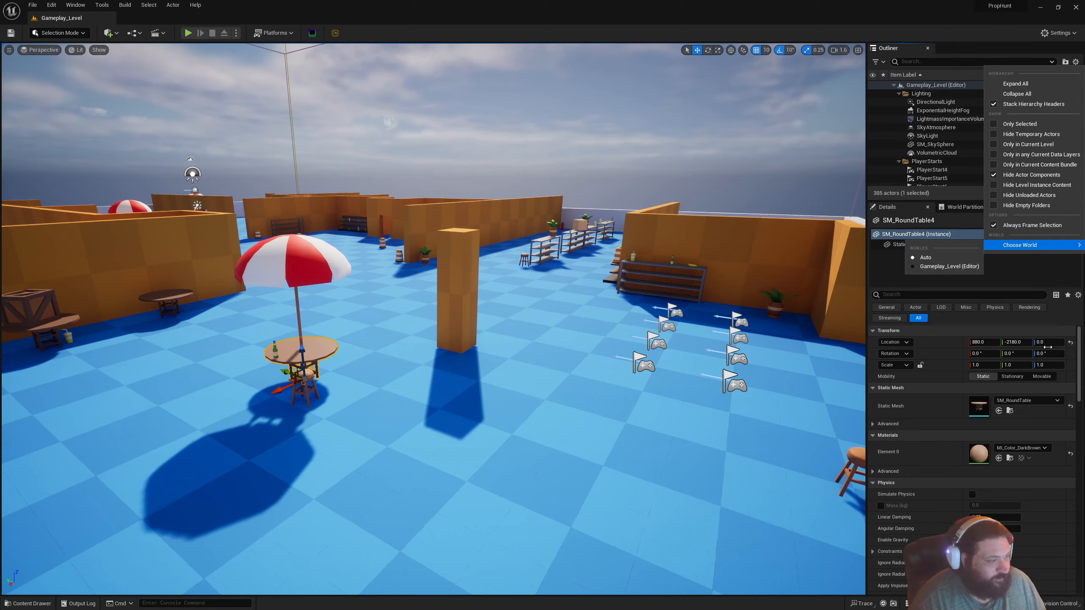
Look at the World Settings and World Partition information for the level, and return to the round table's details
right_click_drag(683, 374, 602, 294)
key("s")
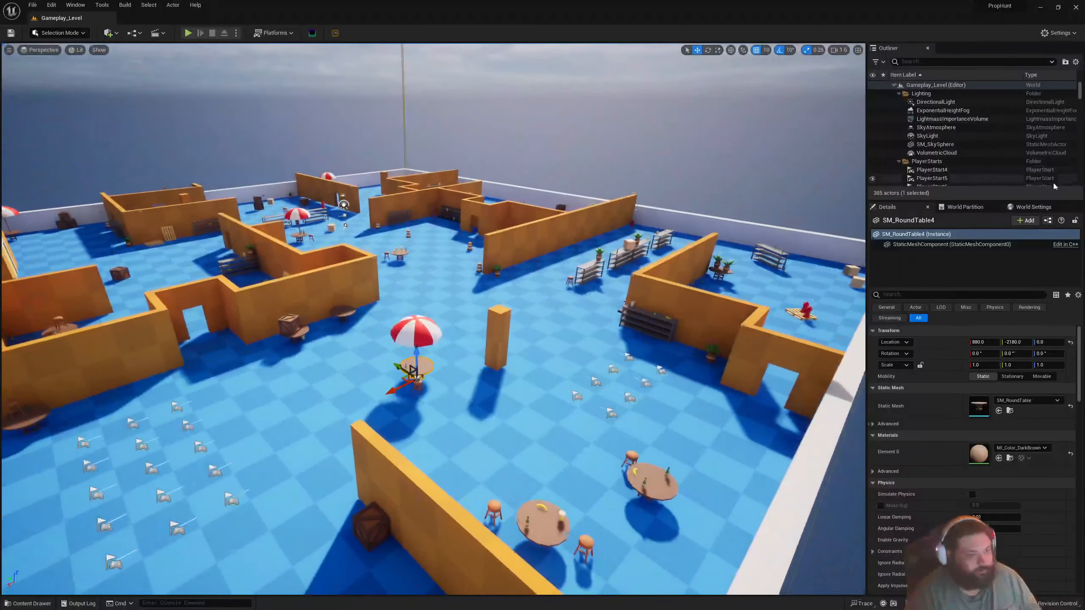
left_click(1033, 207)
left_click(958, 207)
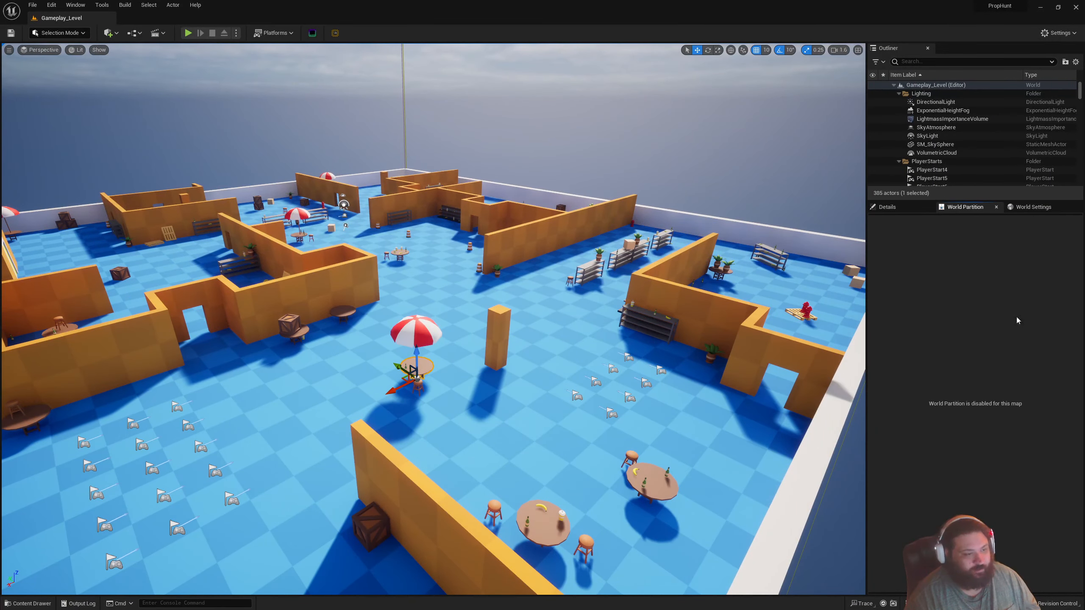
left_click(912, 209)
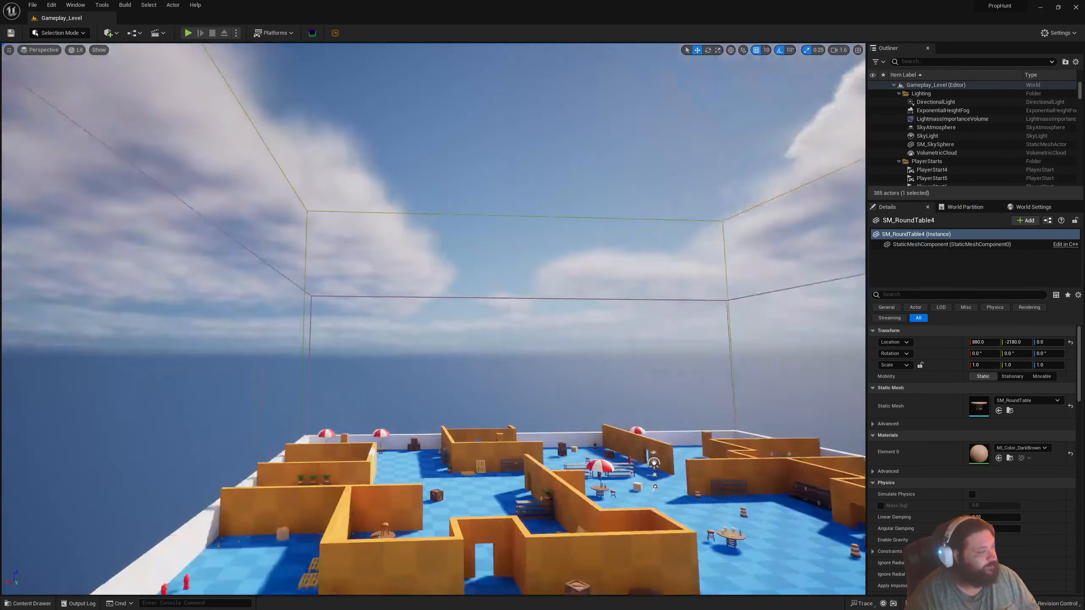
Turn off Realtime rendering for the viewport and review the available Engine stat displays
right_click_drag(434, 319, 632, 403)
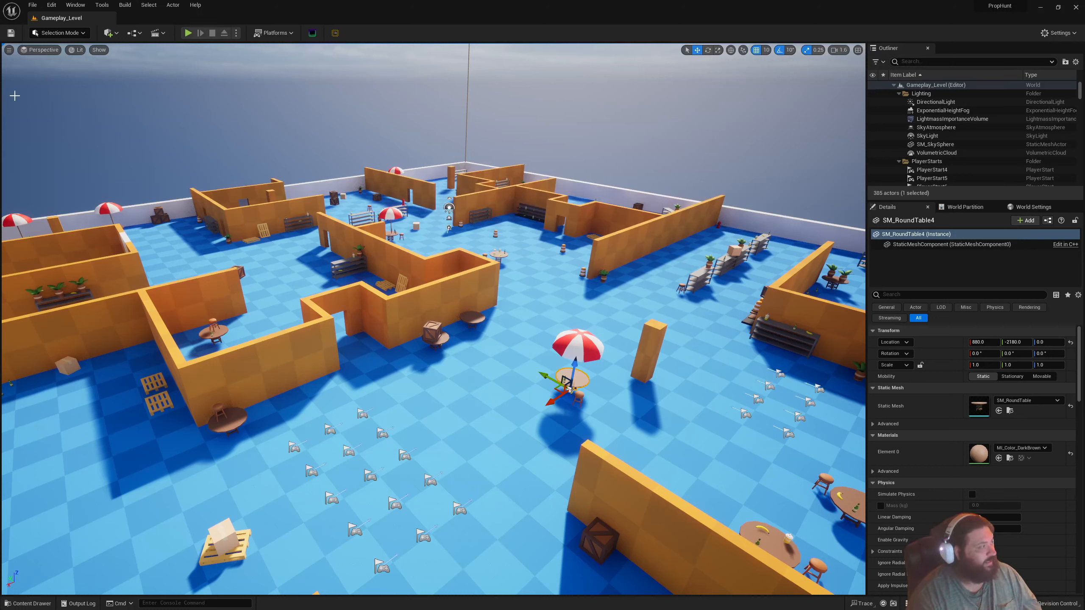
left_click(9, 50)
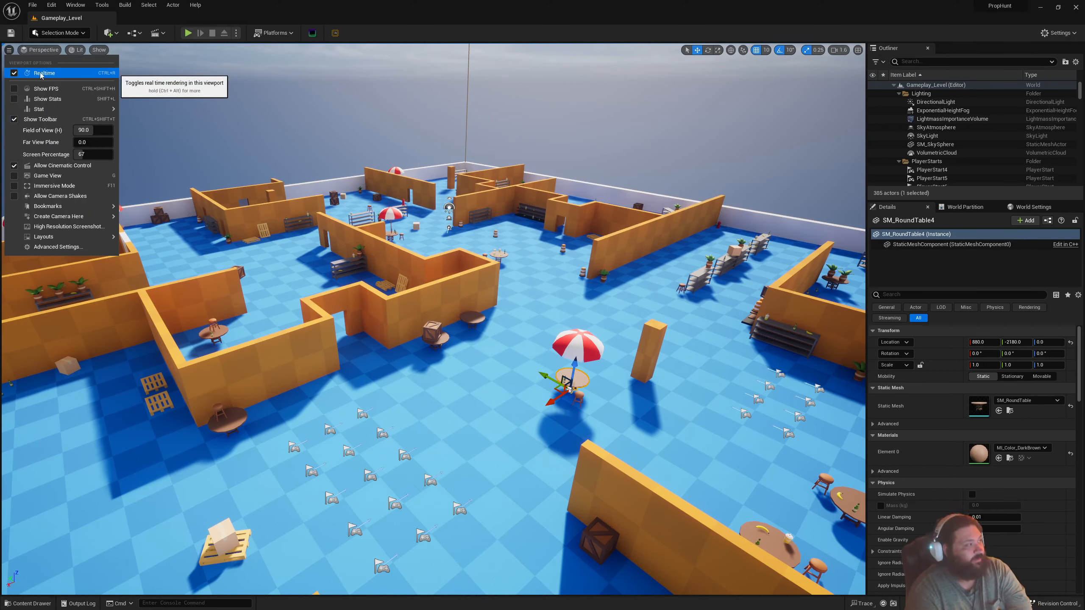
left_click(45, 73)
mouse_move(39, 109)
mouse_move(138, 121)
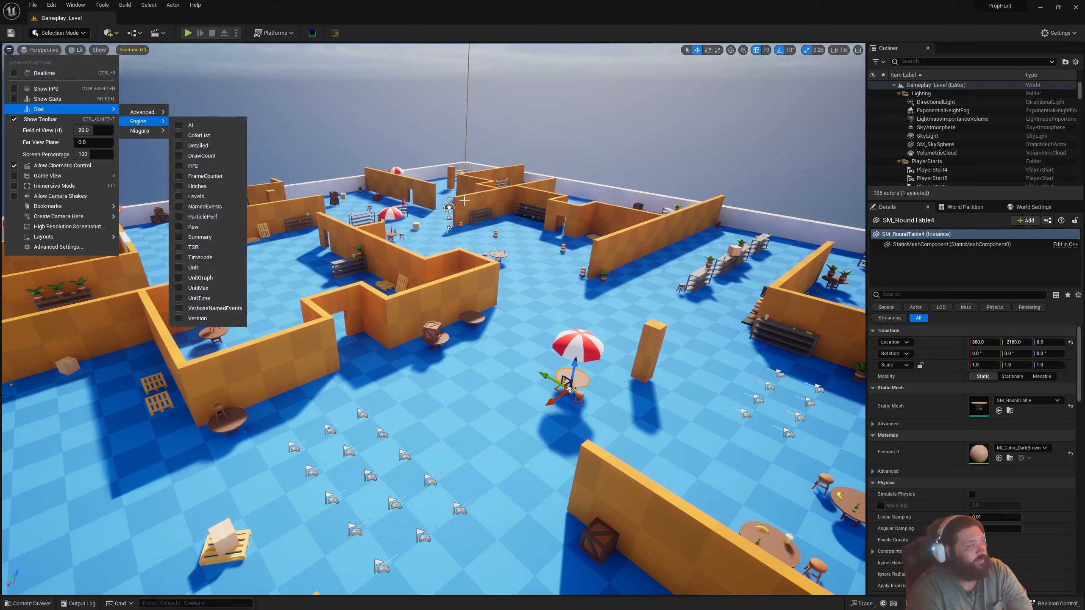
left_click(382, 99)
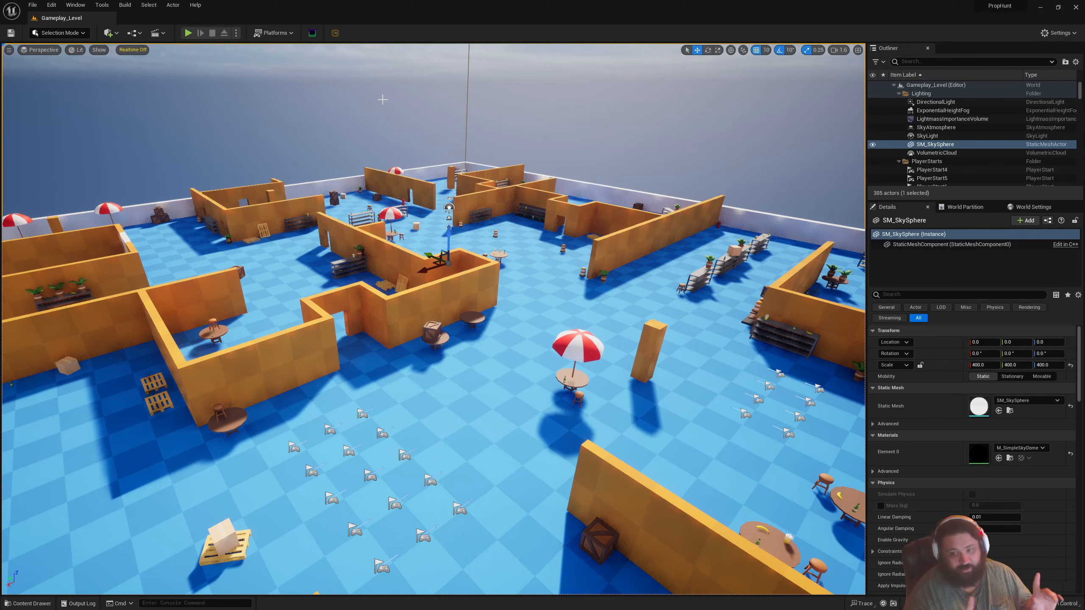
right_click_drag(420, 243, 493, 250)
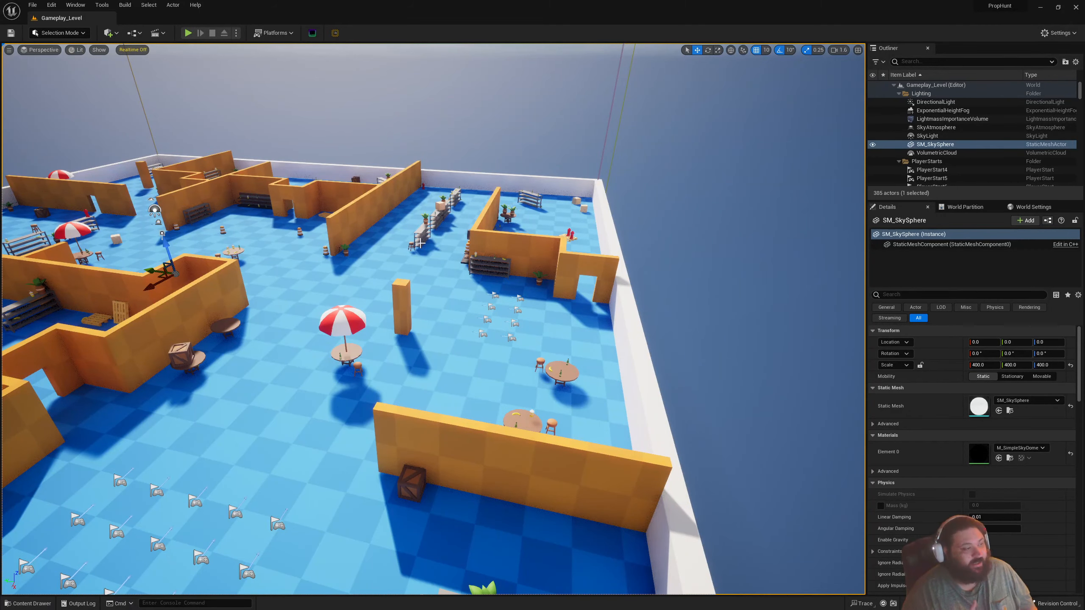
Move the round table at the orange wall's corner to X location 2265.0, and undo the move
right_click_drag(420, 243, 427, 314)
left_click(376, 351)
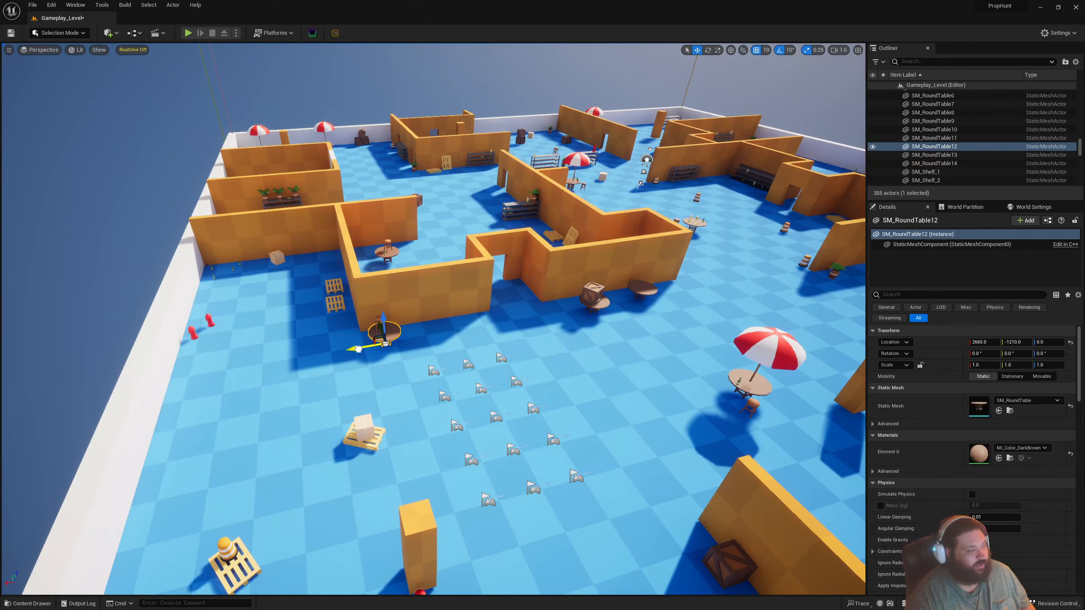
left_click_drag(358, 349, 408, 416)
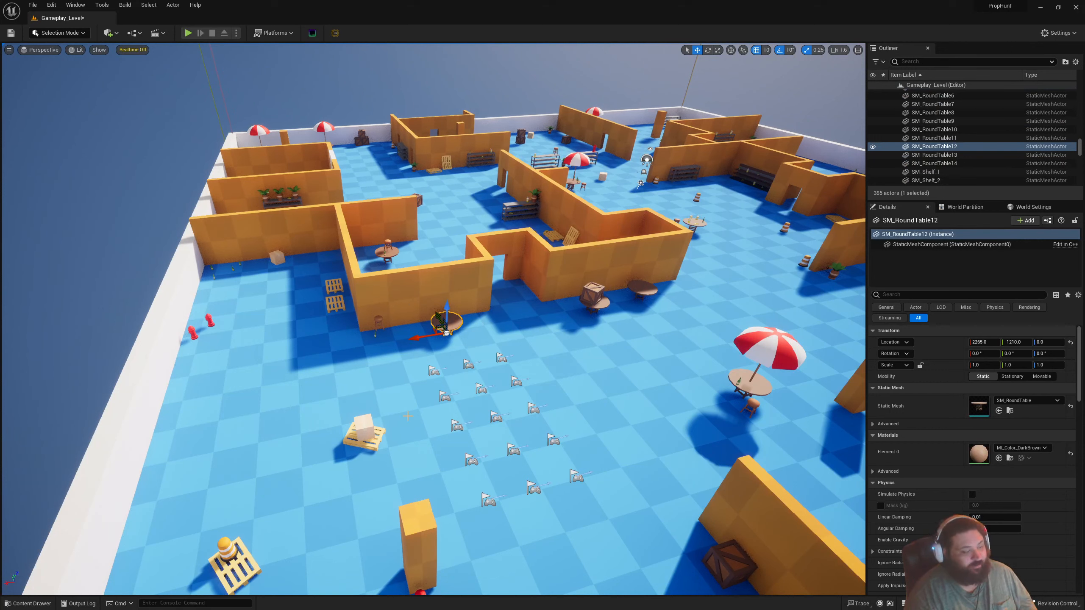
key("ctrl+z")
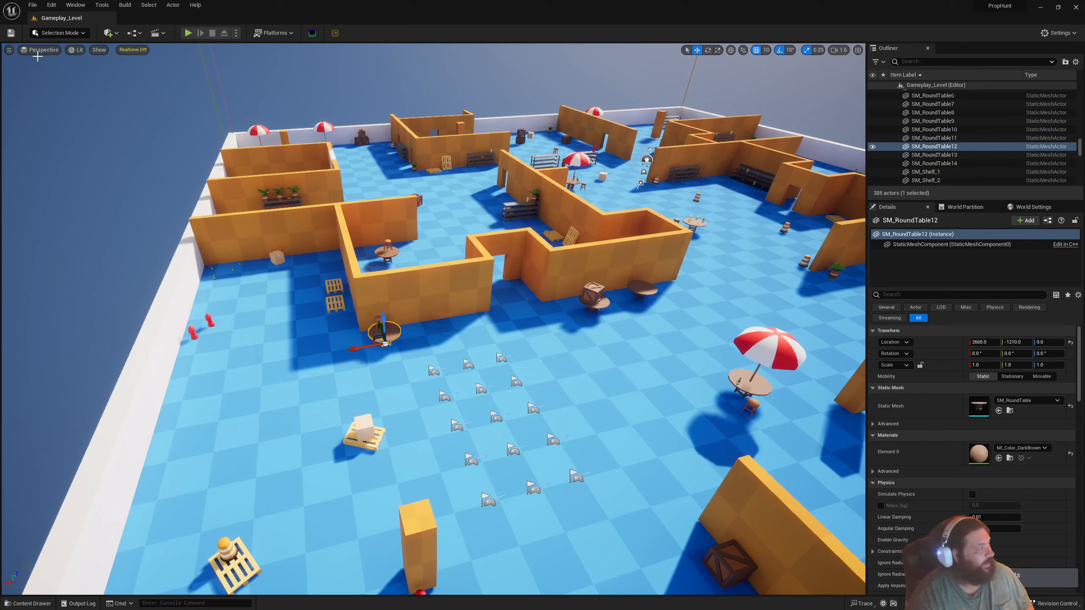
Turn Realtime rendering back on for the viewport
left_click(10, 60)
left_click(8, 50)
left_click(12, 74)
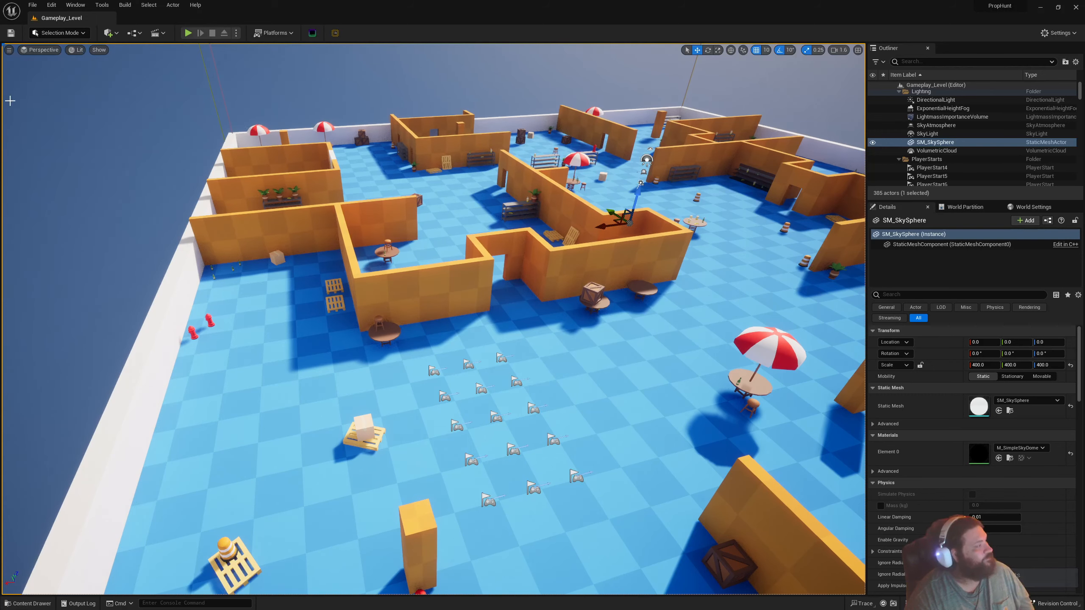
Show the FPS counter in the viewport and look at the Show Stats option
left_click(9, 50)
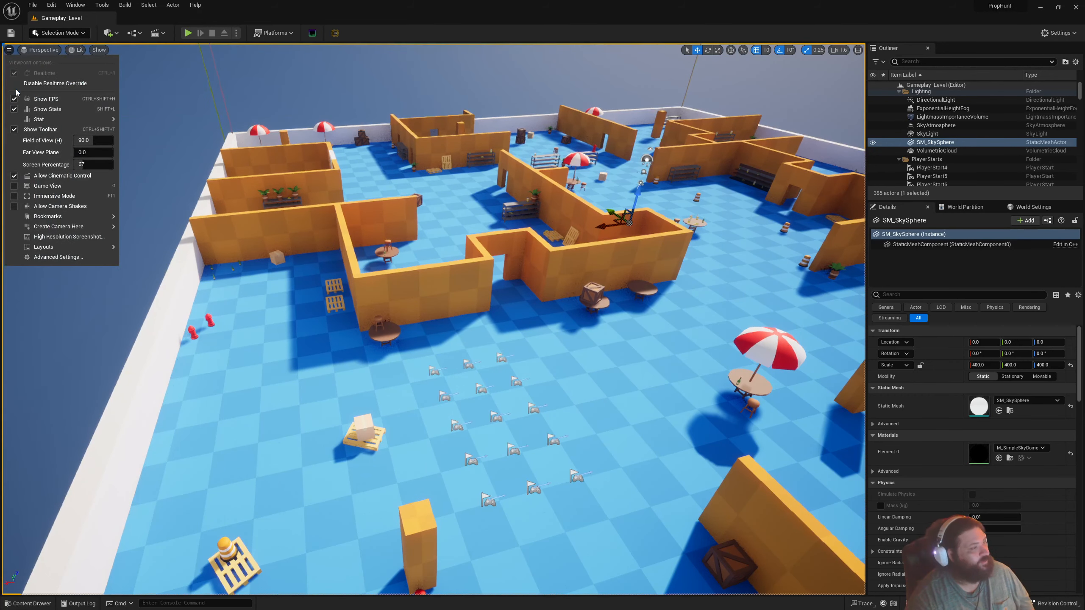
left_click(16, 98)
left_click(156, 128)
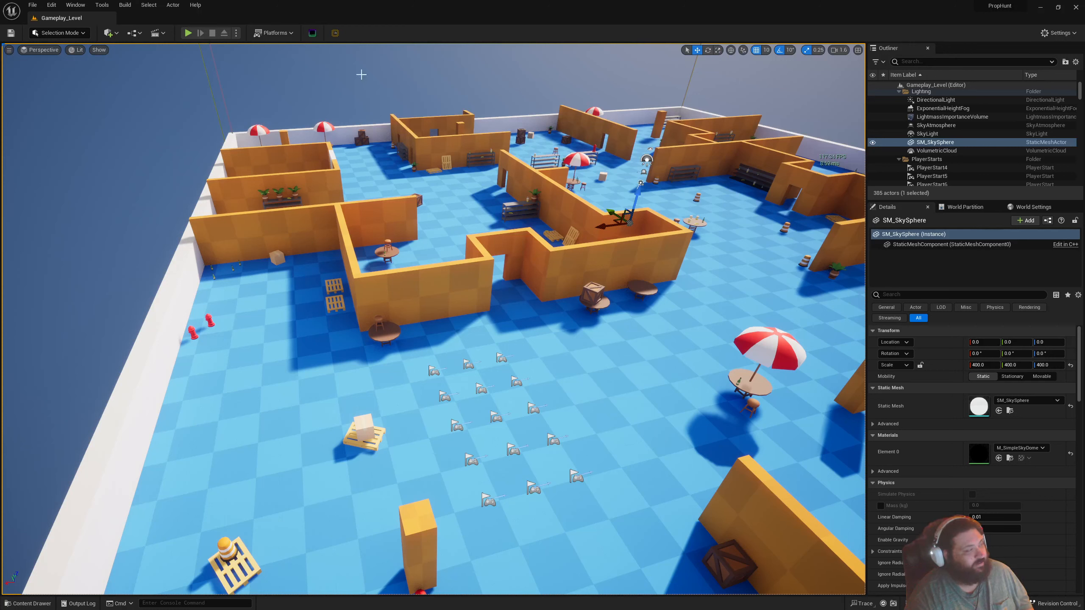
left_click(9, 50)
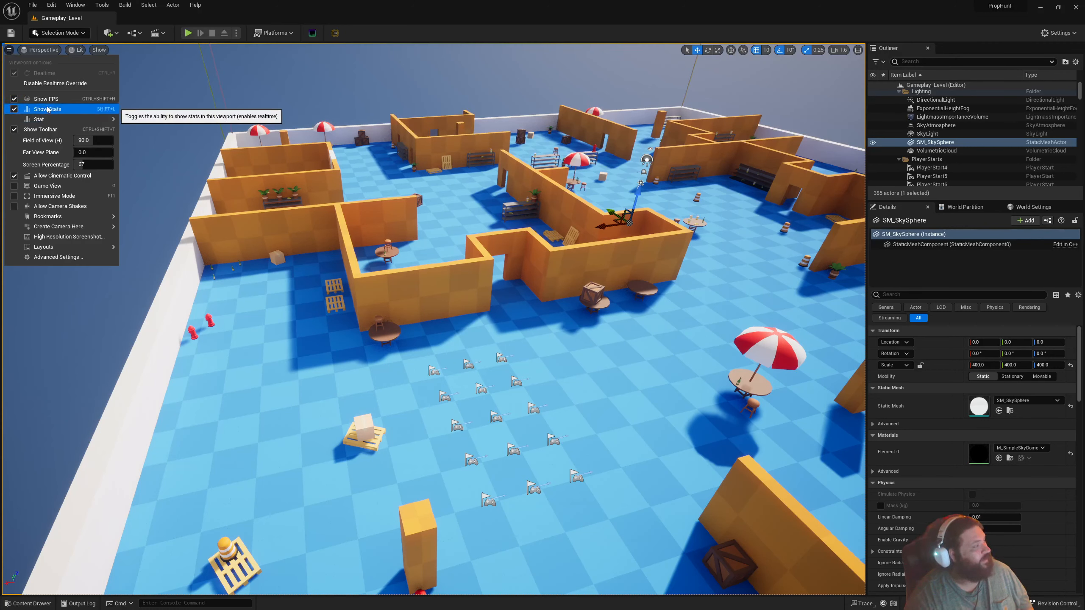
left_click(473, 5)
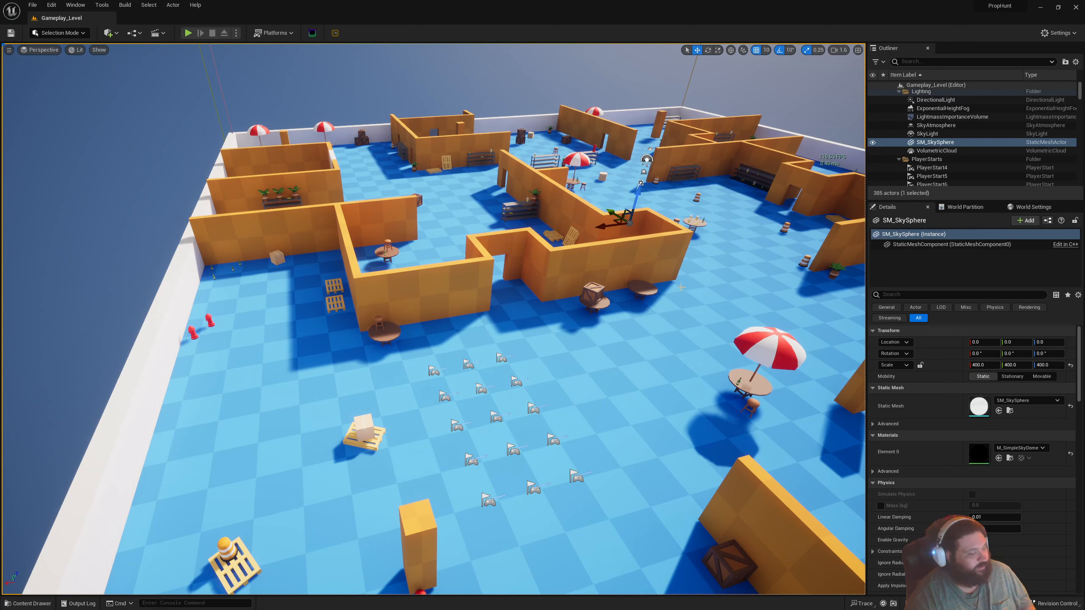
Run the console command stat unit
left_click(208, 601)
type("stat uni")
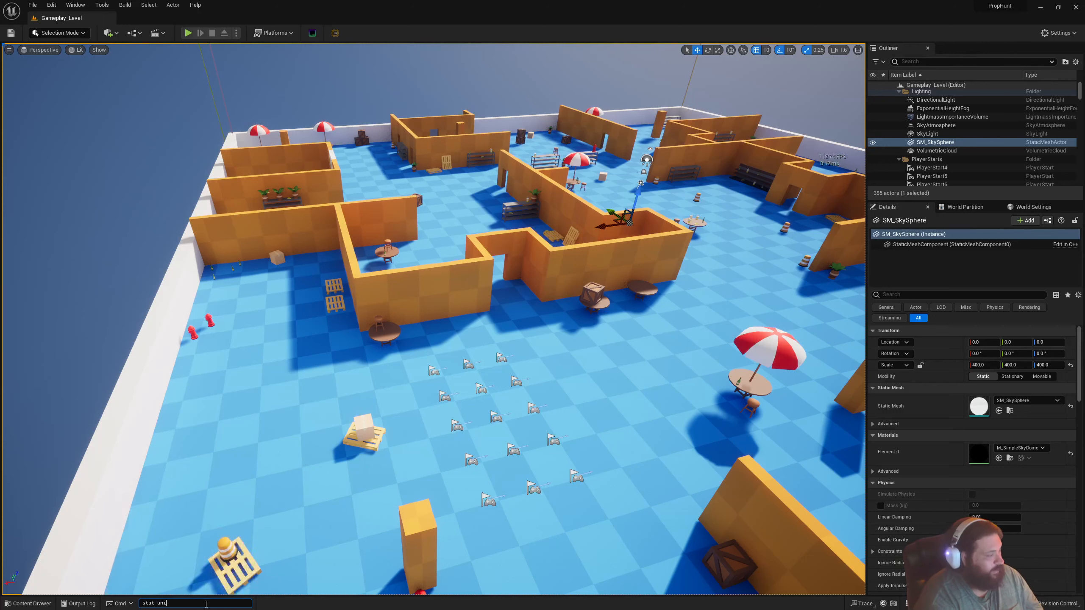
type("t")
key("Return")
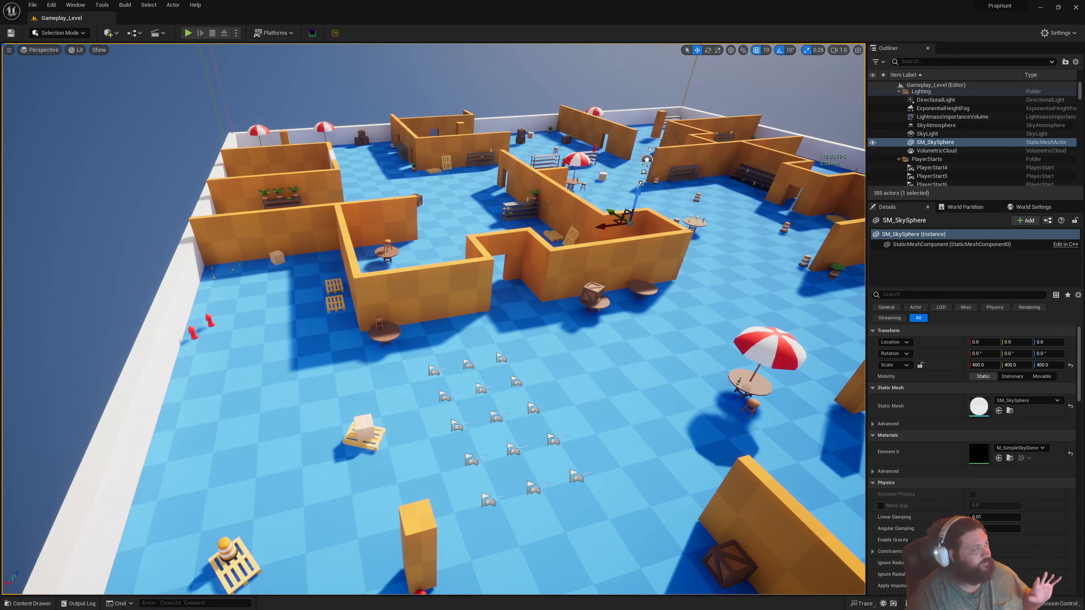
Review the available Advanced stat displays for the viewport
left_click(9, 50)
mouse_move(39, 119)
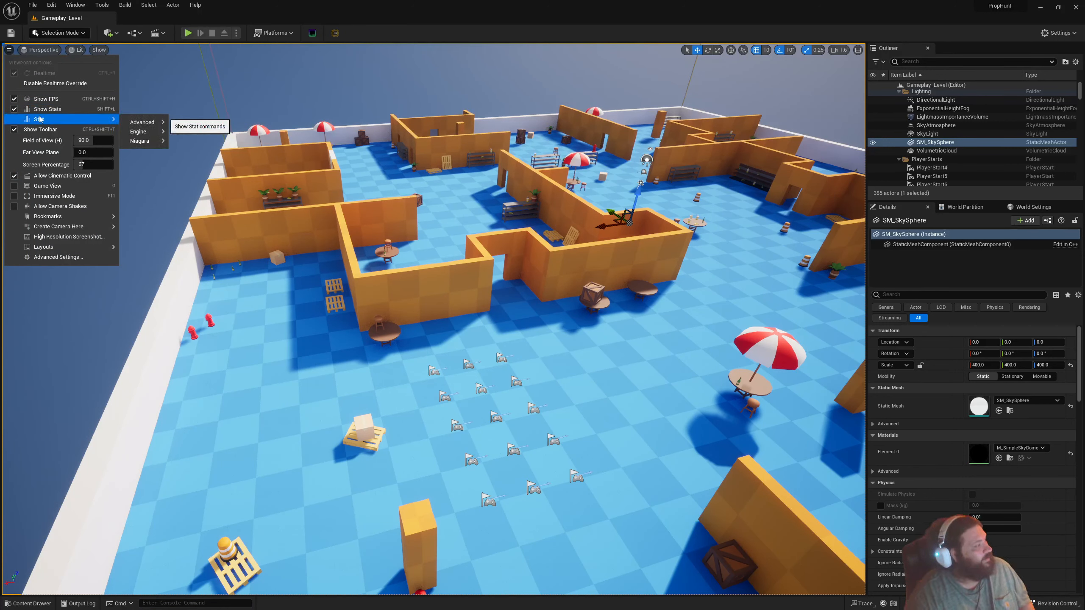
mouse_move(148, 131)
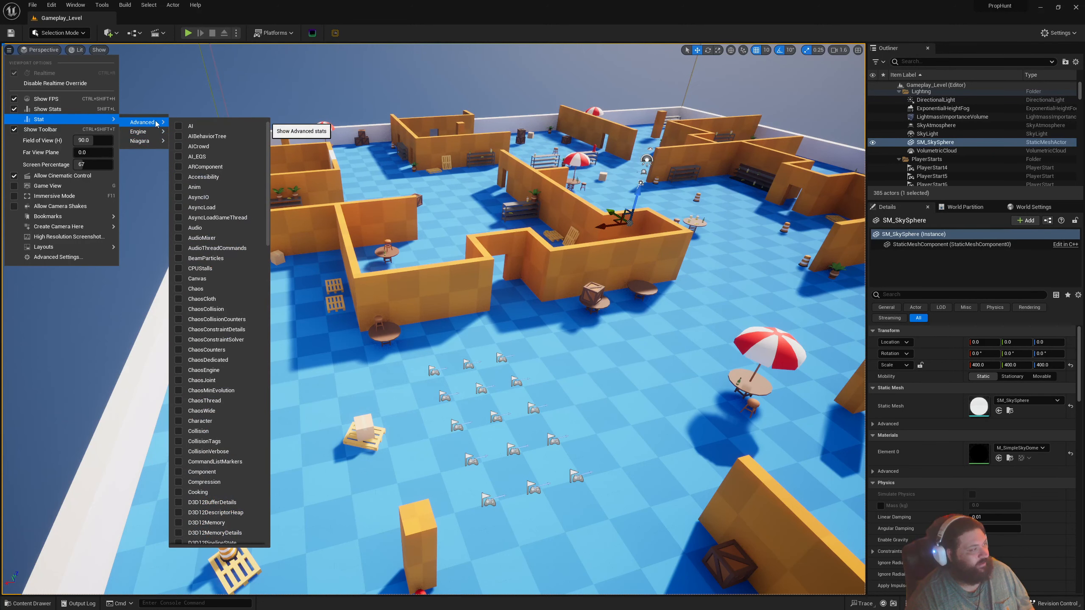
scroll(207, 391, "down", 1)
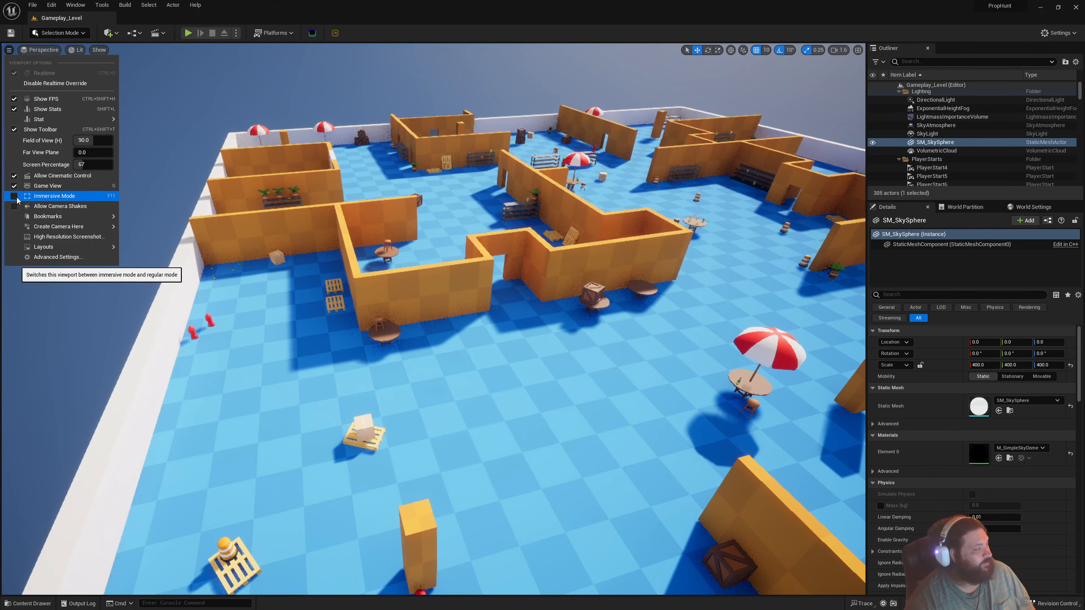
Try the viewport in Immersive Mode with Game View, and return to the regular mode
left_click(17, 197)
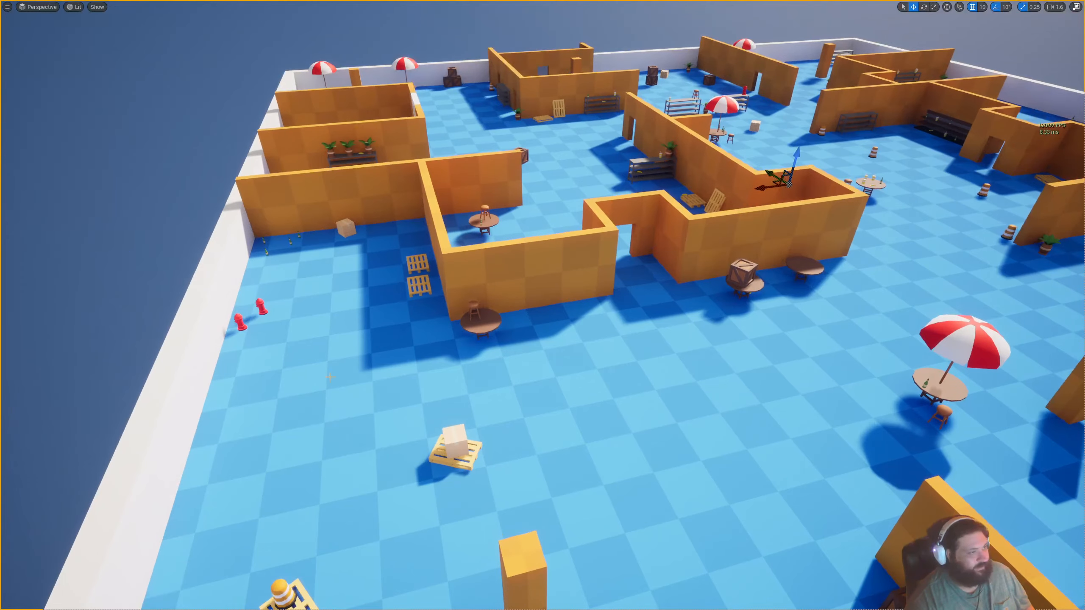
key("g")
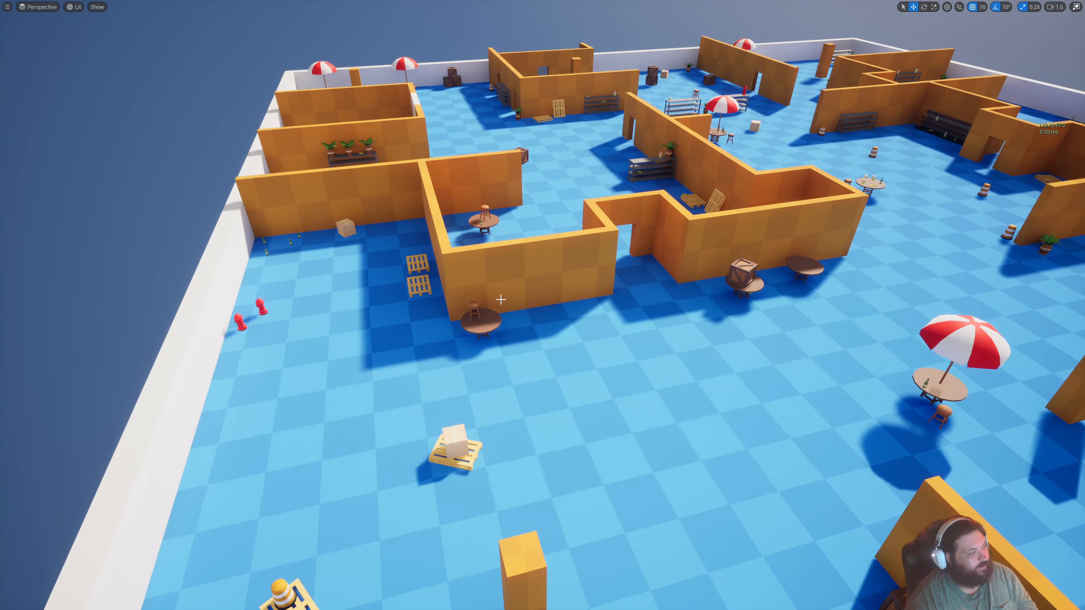
scroll(501, 299, "up", 5)
key("F11")
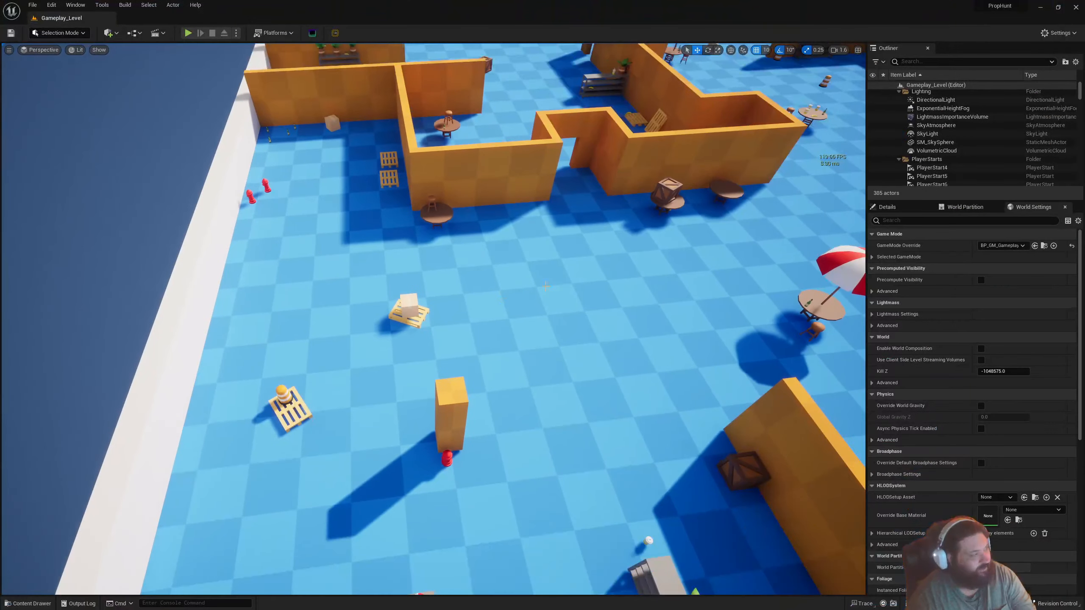
Save the current viewport location as Bookmark 0
left_click(9, 50)
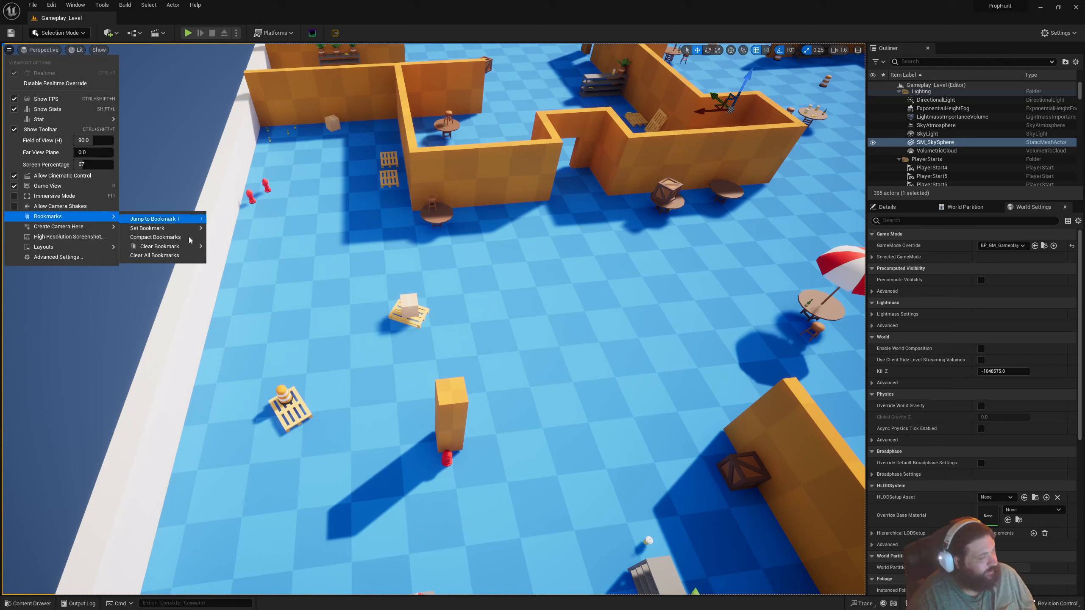
mouse_move(171, 228)
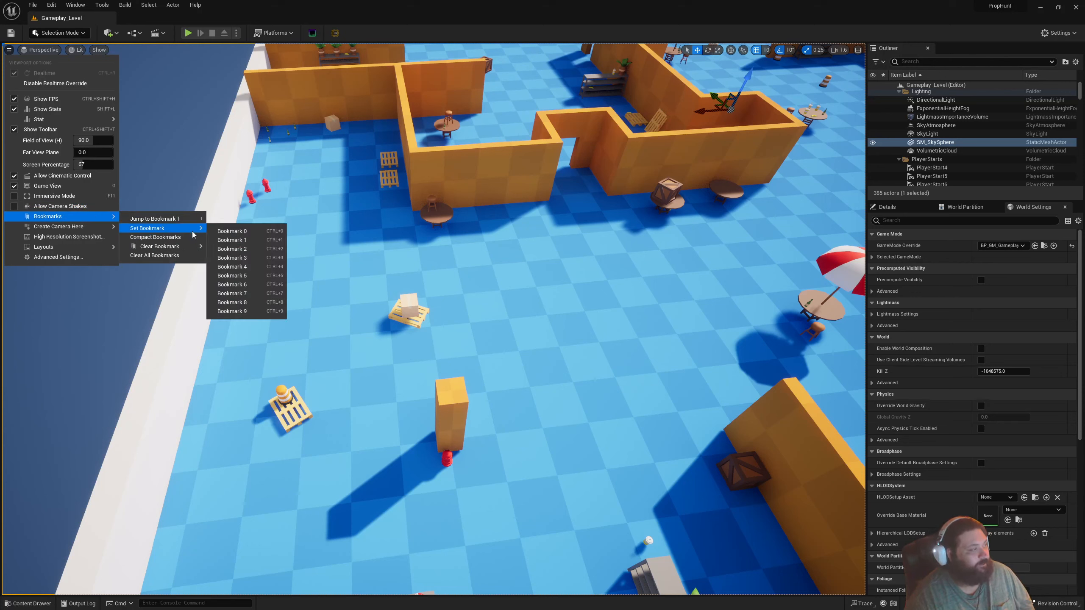
left_click(232, 231)
Fly outside the level's outer wall at camera speed 4.0, and jump back to Bookmark 0
right_click_drag(233, 231, 241, 205)
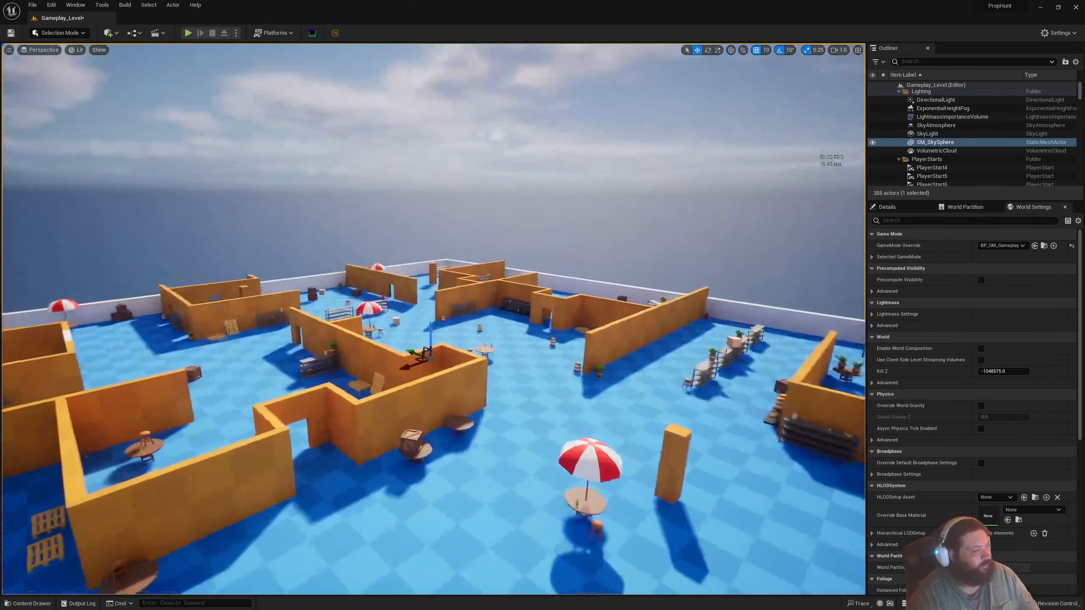
key("w")
scroll(99, 164, "up", 5)
mouse_move(99, 164)
right_mouse_down()
mouse_move(179, 163)
mouse_move(97, 164)
right_mouse_up()
left_click(9, 50)
mouse_move(81, 216)
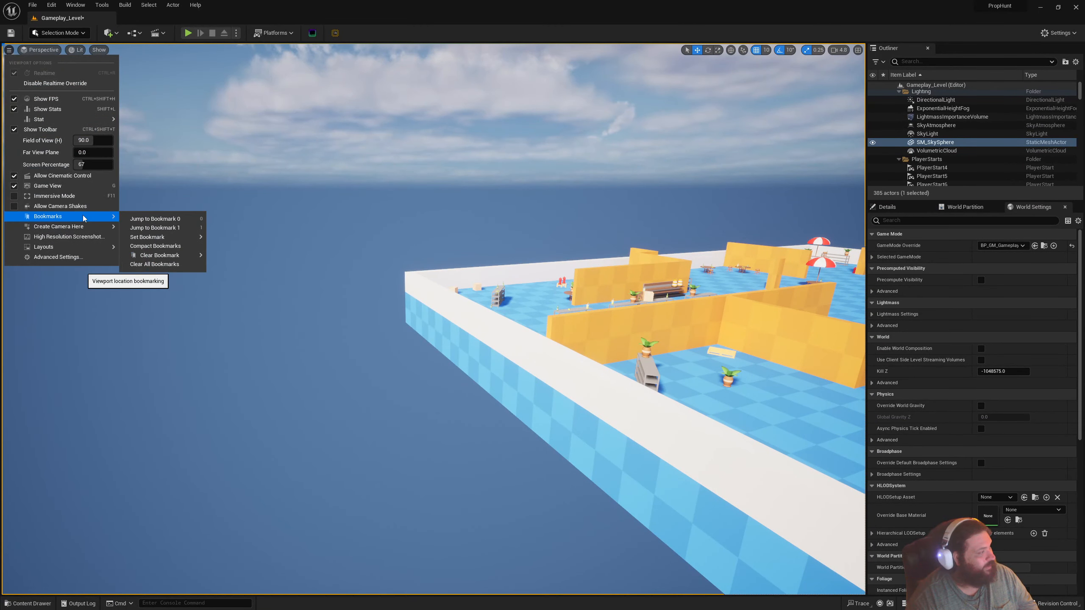
left_click(190, 221)
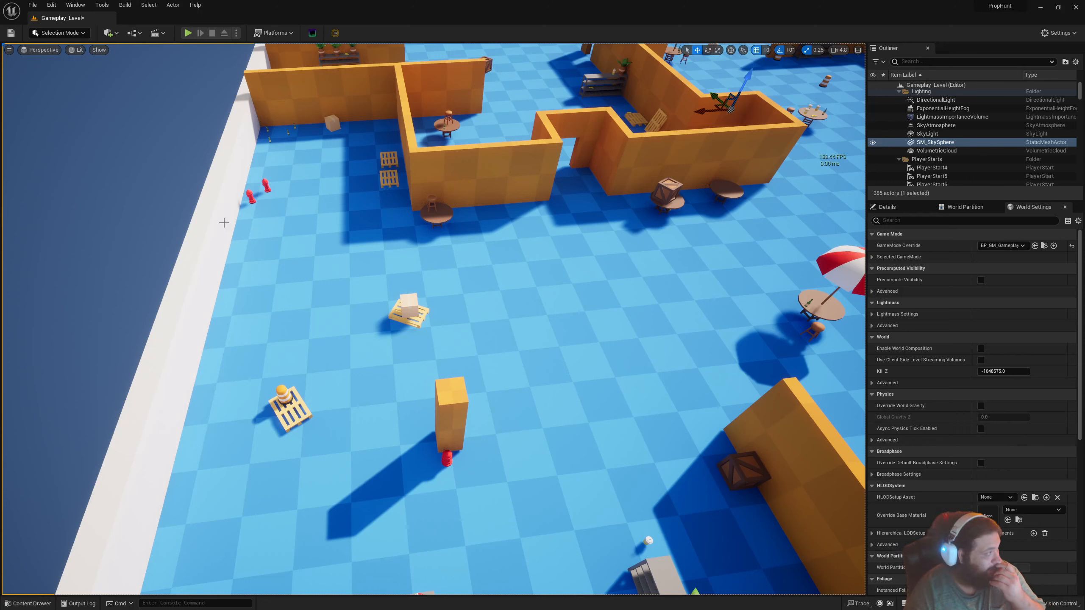
Look at the camera types that can be created here, and capture a high resolution screenshot with a size multiplier of 1.0
left_click(9, 50)
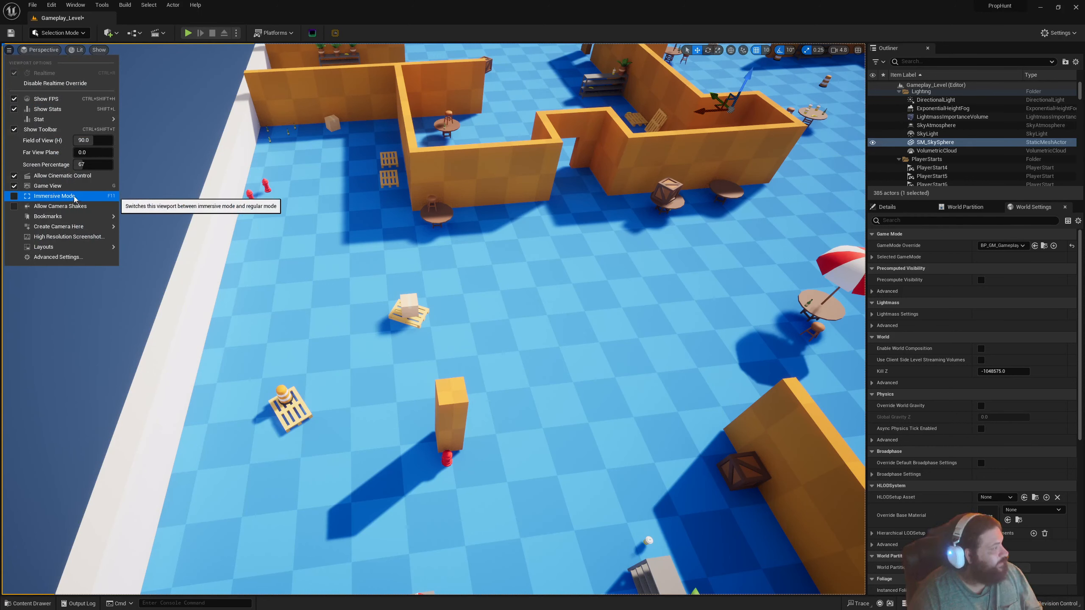
mouse_move(101, 226)
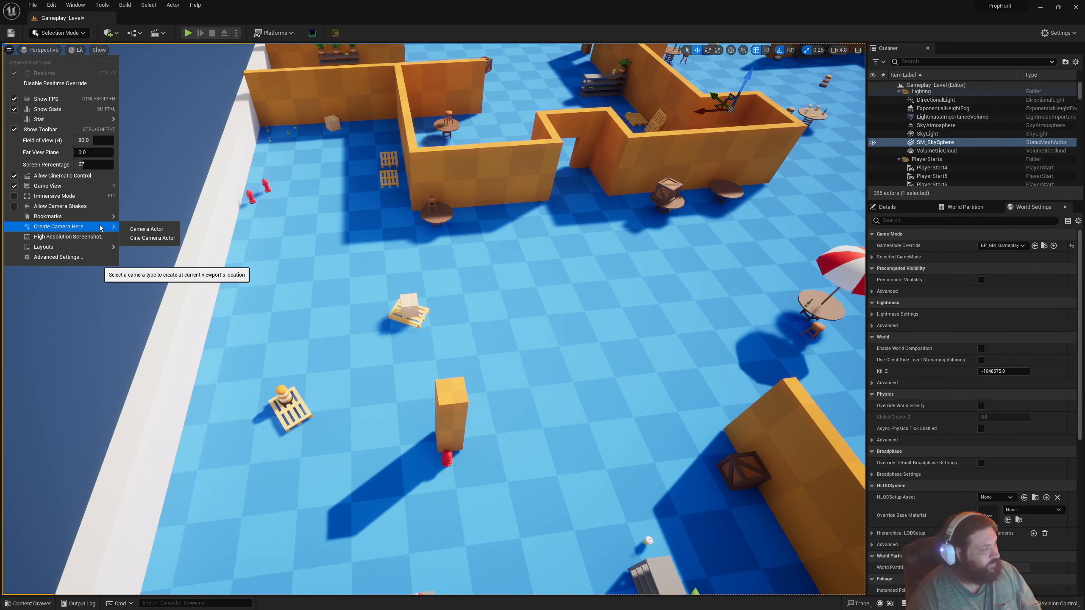
left_click(74, 237)
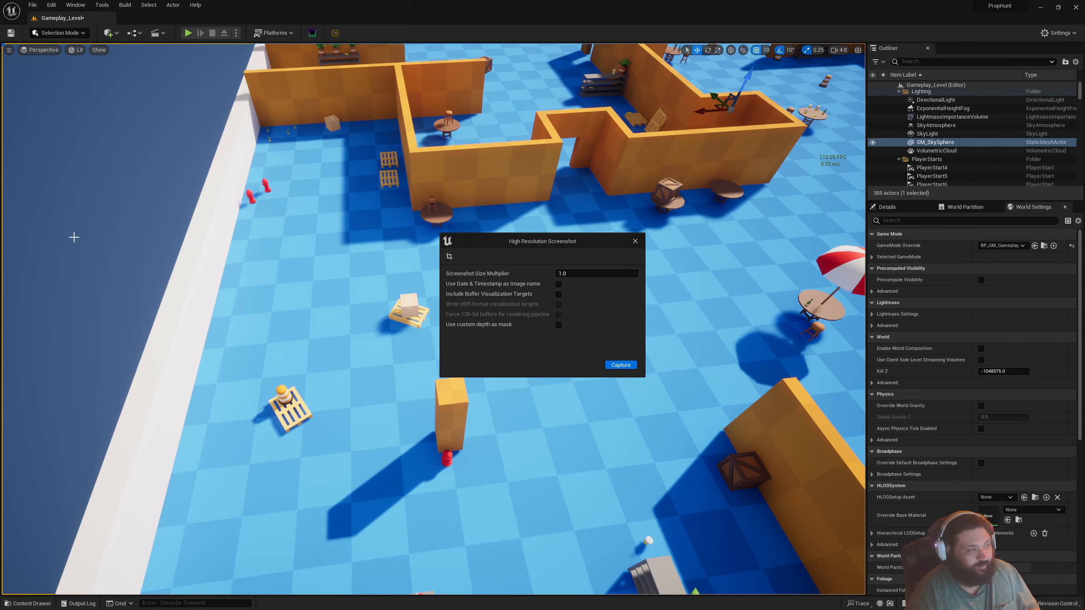
left_click(631, 366)
Go to the folder of the saved screenshot and open HighresScreenshot00000.png in IrfanView
left_click(1019, 581)
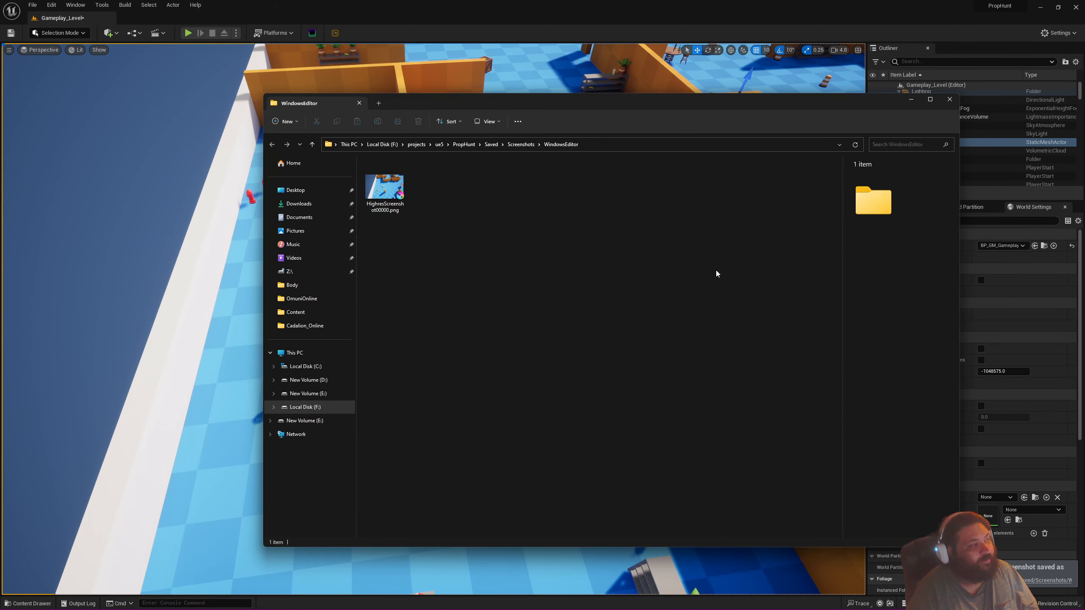
double_click(384, 188)
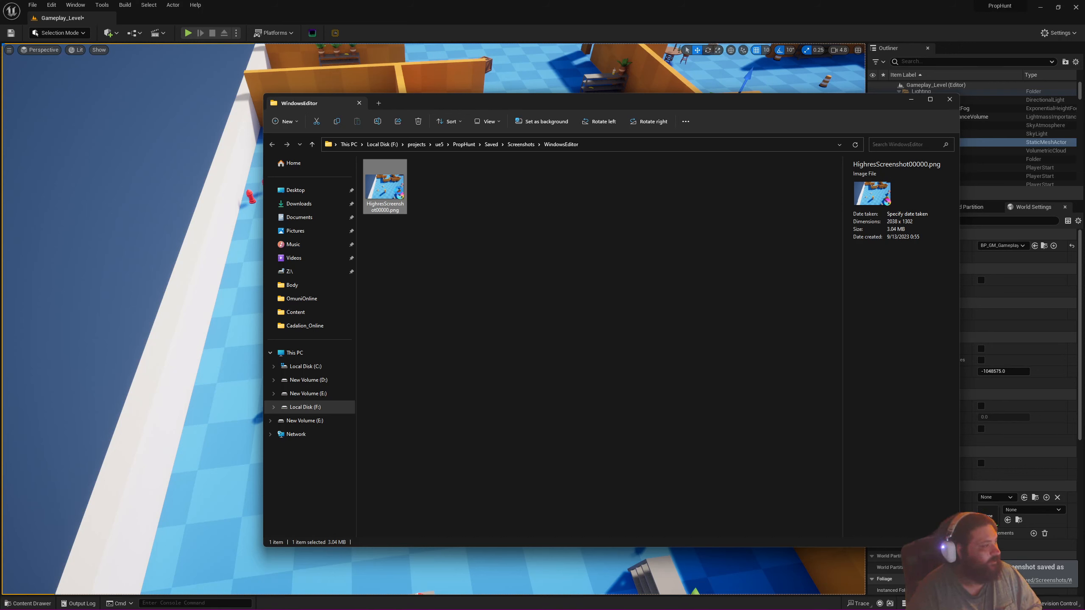
right_click(399, 191)
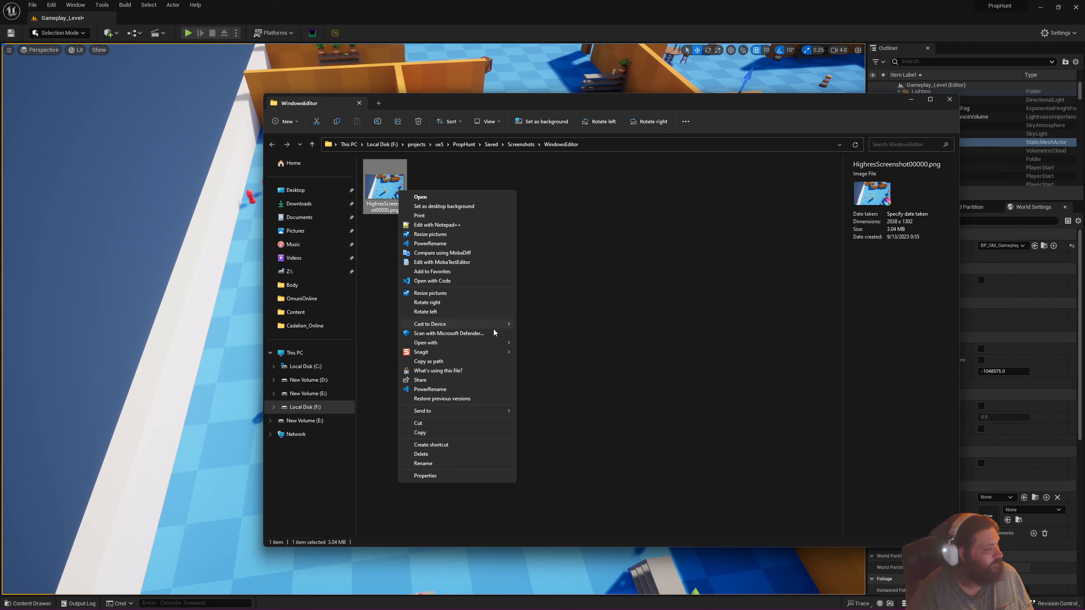
mouse_move(494, 345)
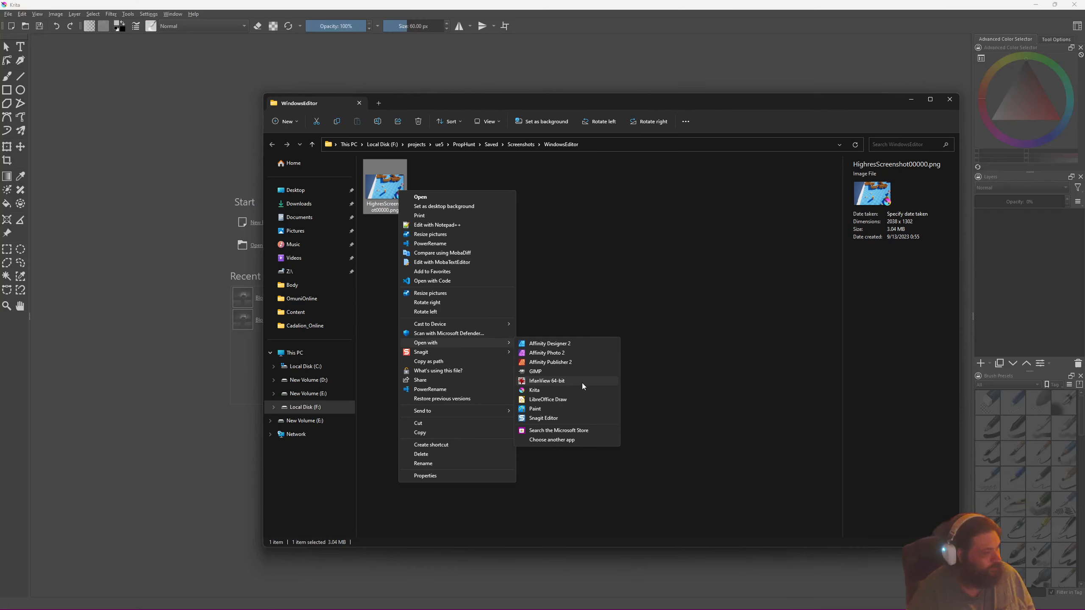
left_click(581, 383)
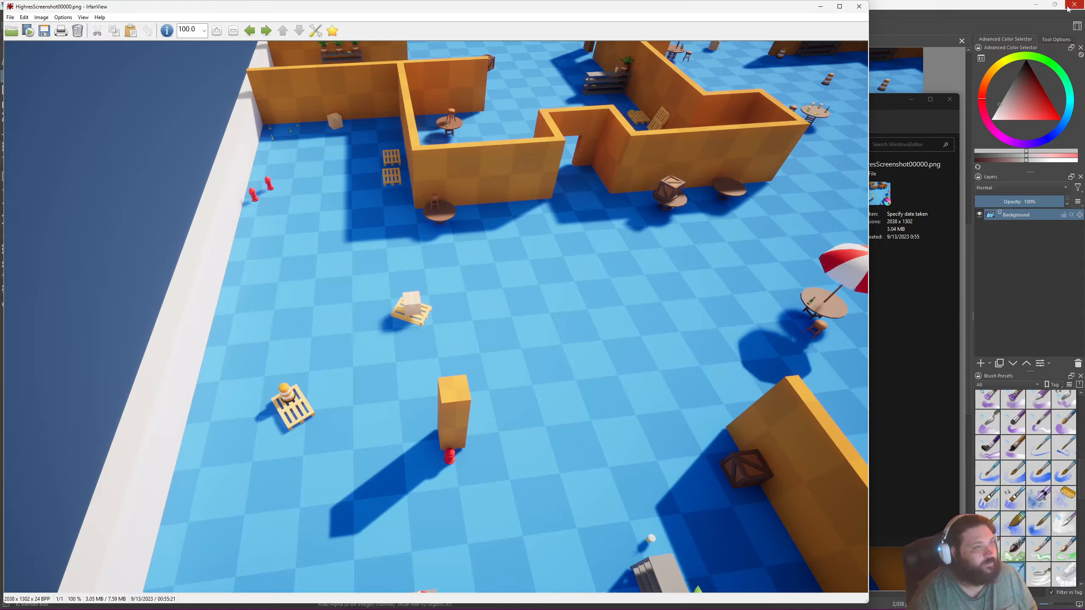
Close Krita, inspect the captured screenshot in IrfanView, and close it to return to the Unreal Editor level
left_click(1066, 7)
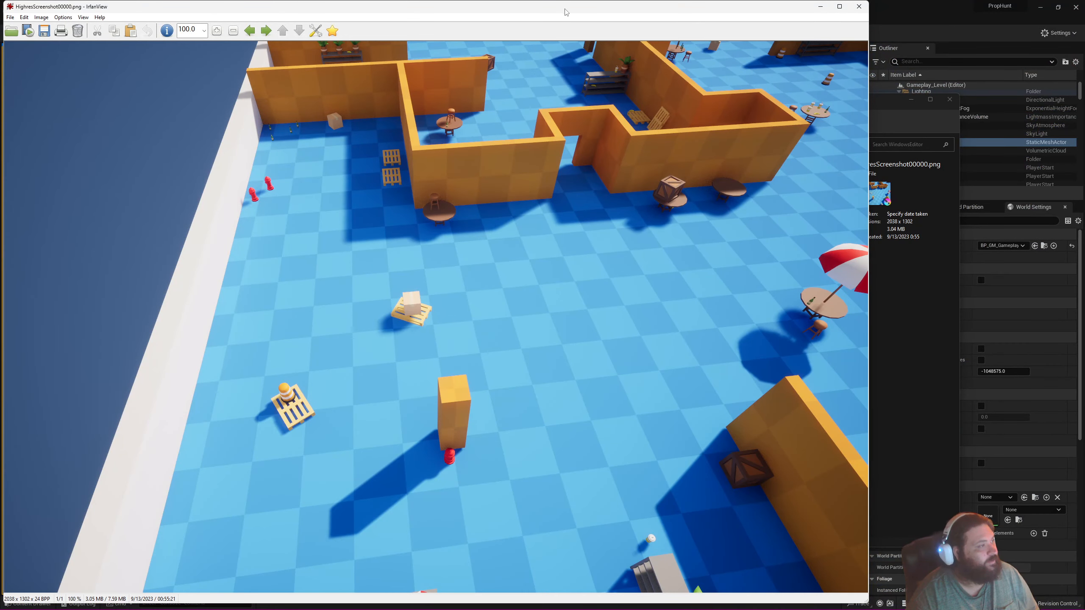
left_click_drag(566, 12, 673, 26)
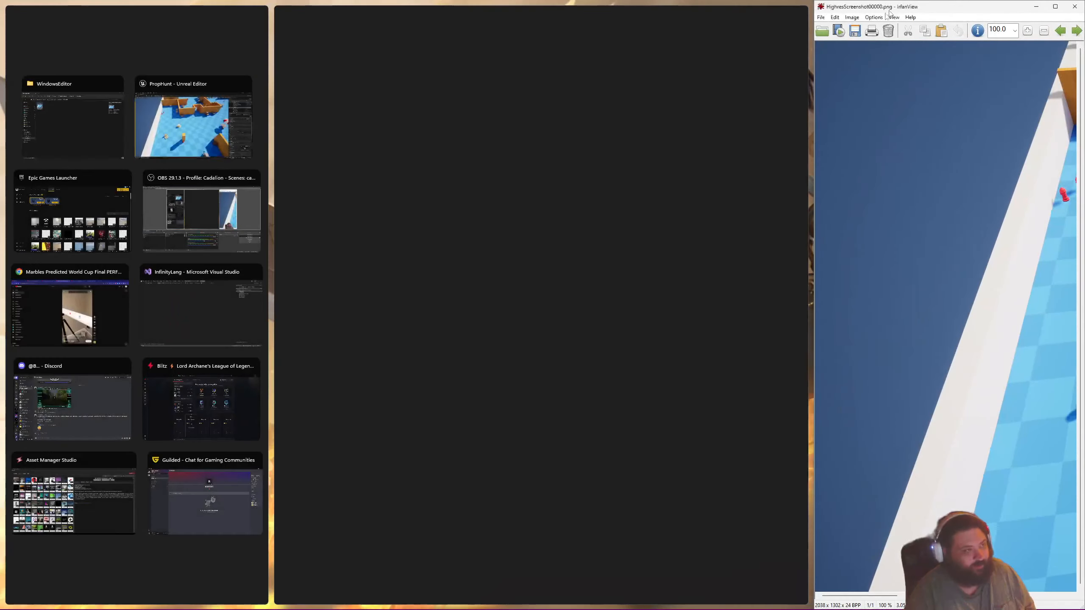
left_click_drag(888, 9, 232, 34)
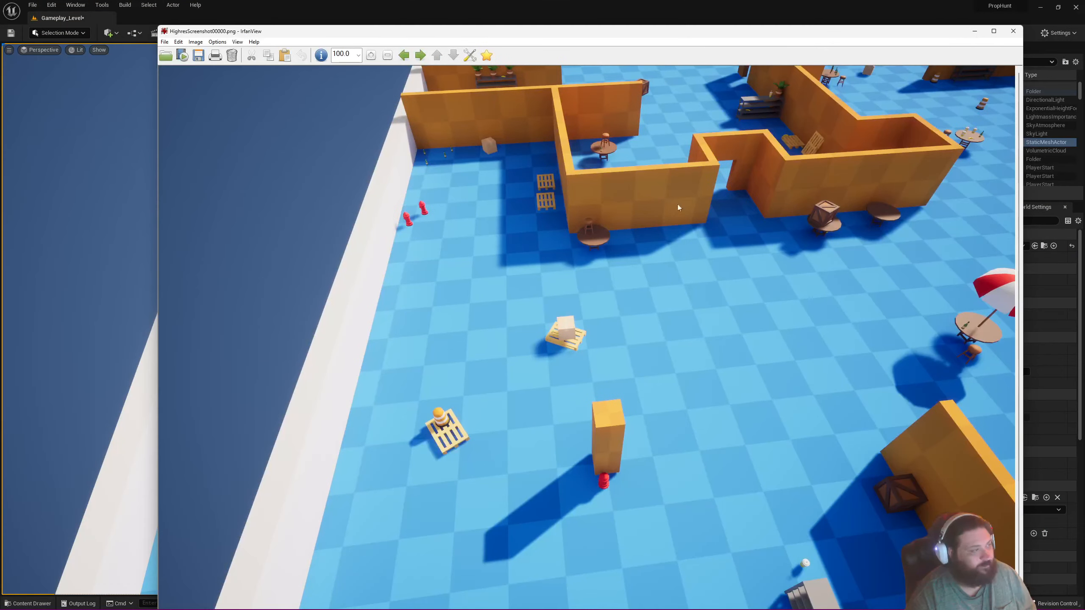
left_click(1010, 31)
left_click(20, 42)
Review the viewport's pane layout choices and close the High Resolution Screenshot dialog
left_click(9, 49)
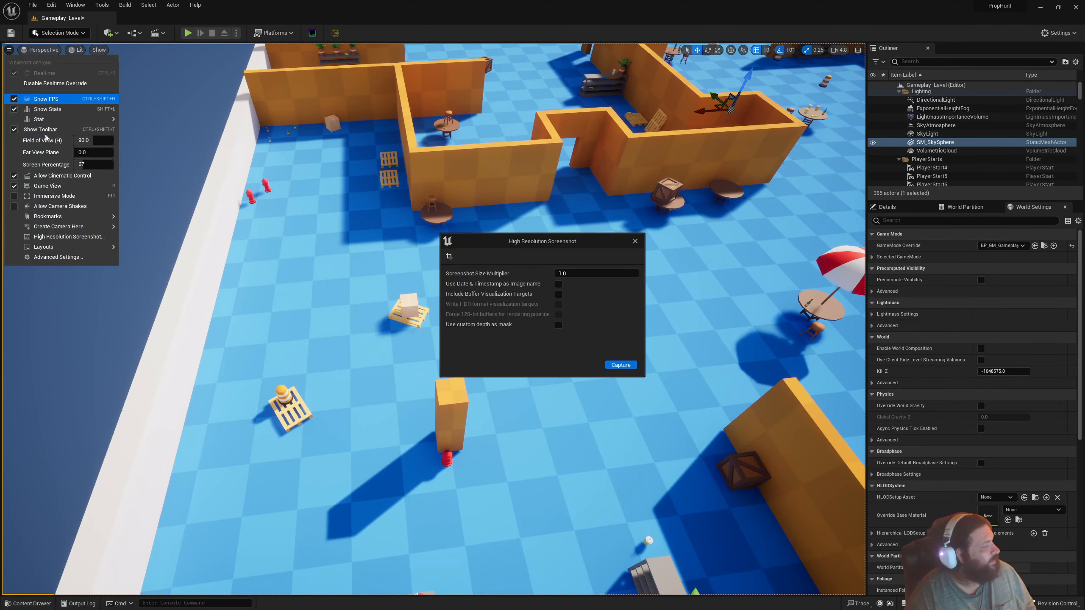
mouse_move(65, 248)
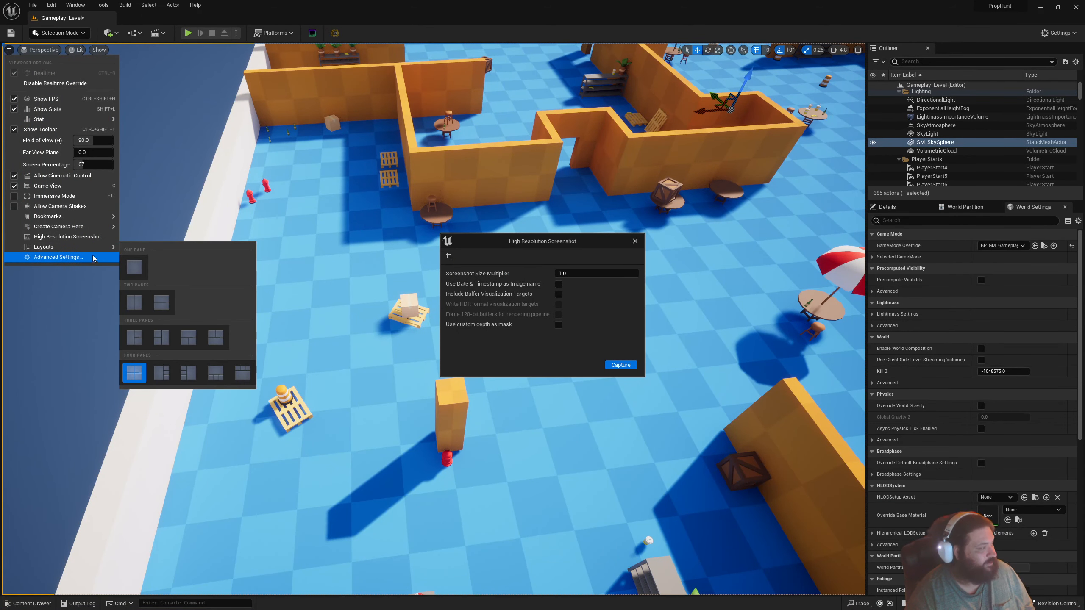
left_click(635, 241)
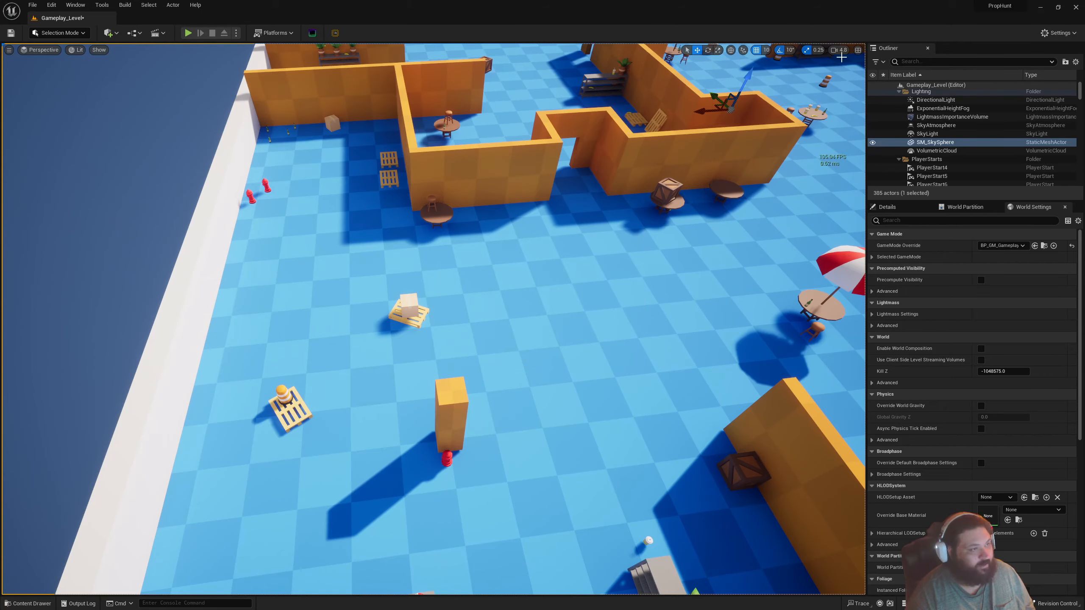
Split the viewport into four panes, try maximizing different panes, and return to the single perspective pane
left_click(857, 50)
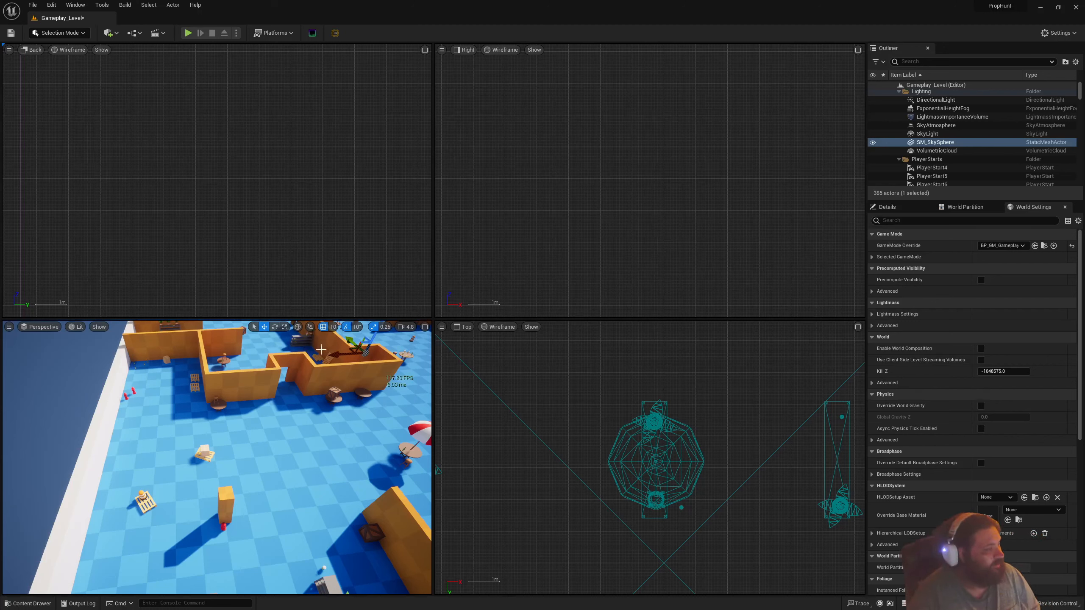
left_click(424, 327)
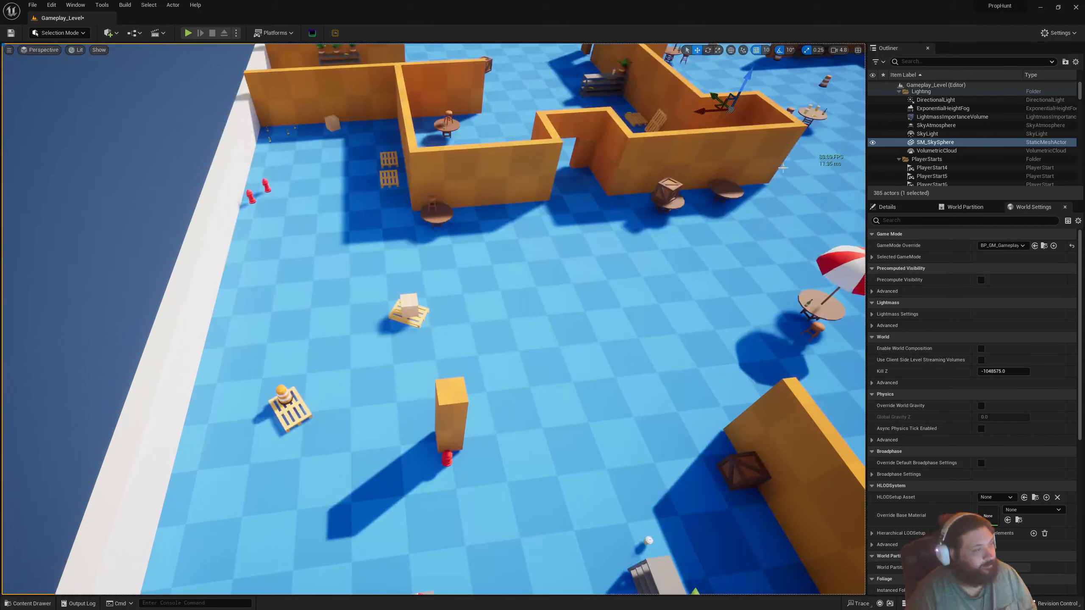
left_click(857, 51)
left_click(856, 50)
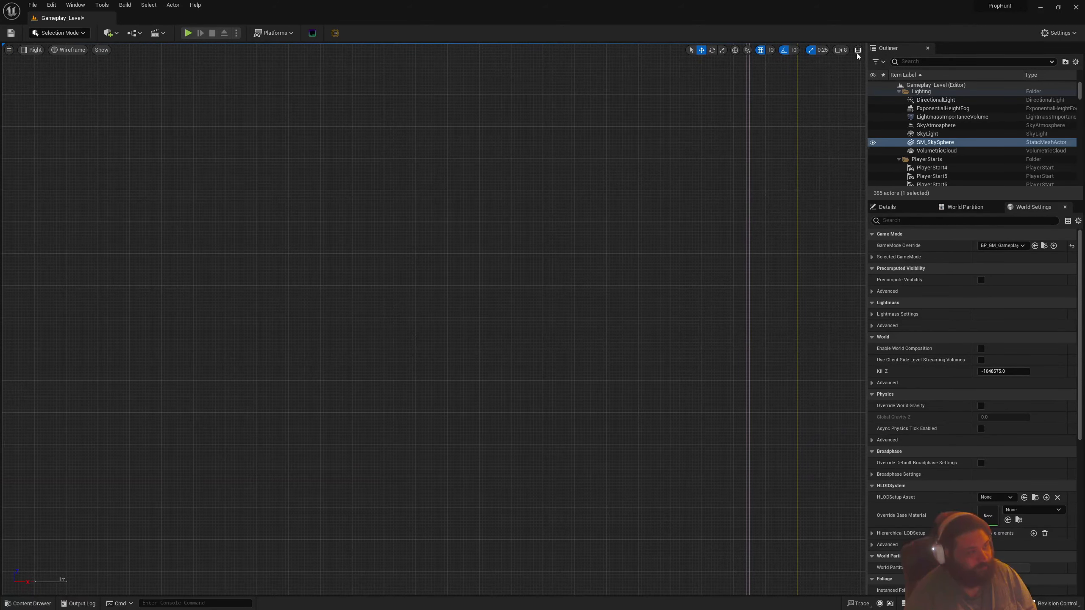
left_click(857, 50)
left_click(425, 328)
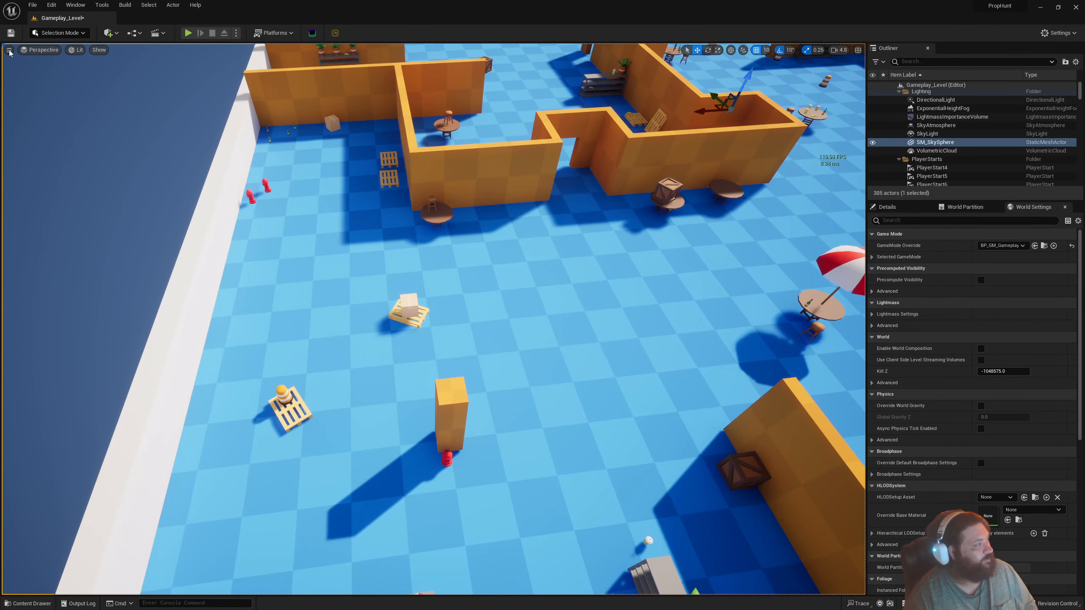
Switch the viewport to the Top and Bottom orthographic views, return to Top, and frame the whole level
left_click(23, 50)
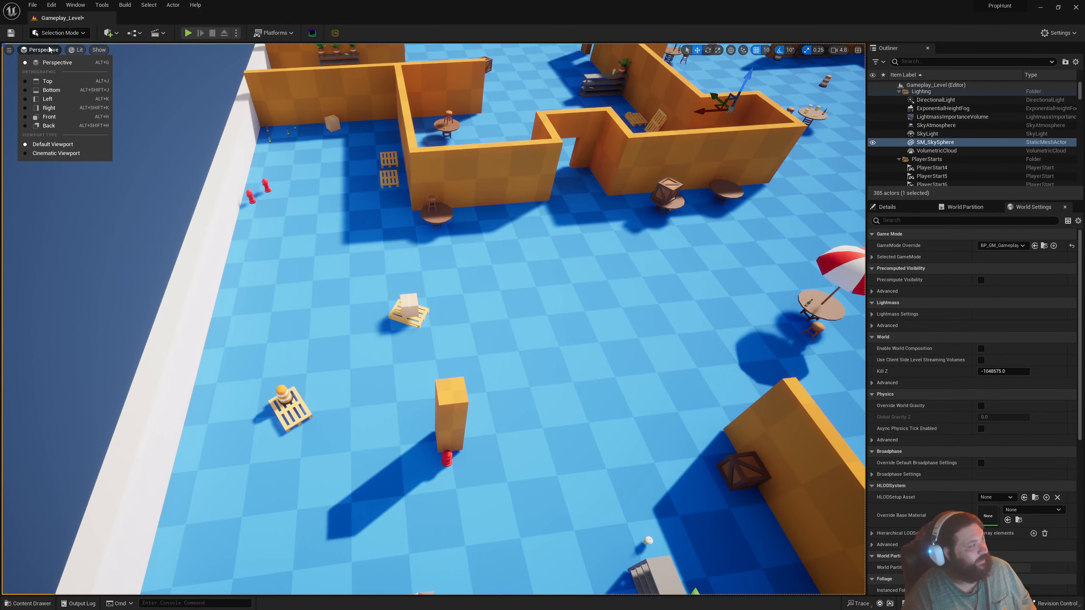
left_click(47, 81)
left_click(44, 50)
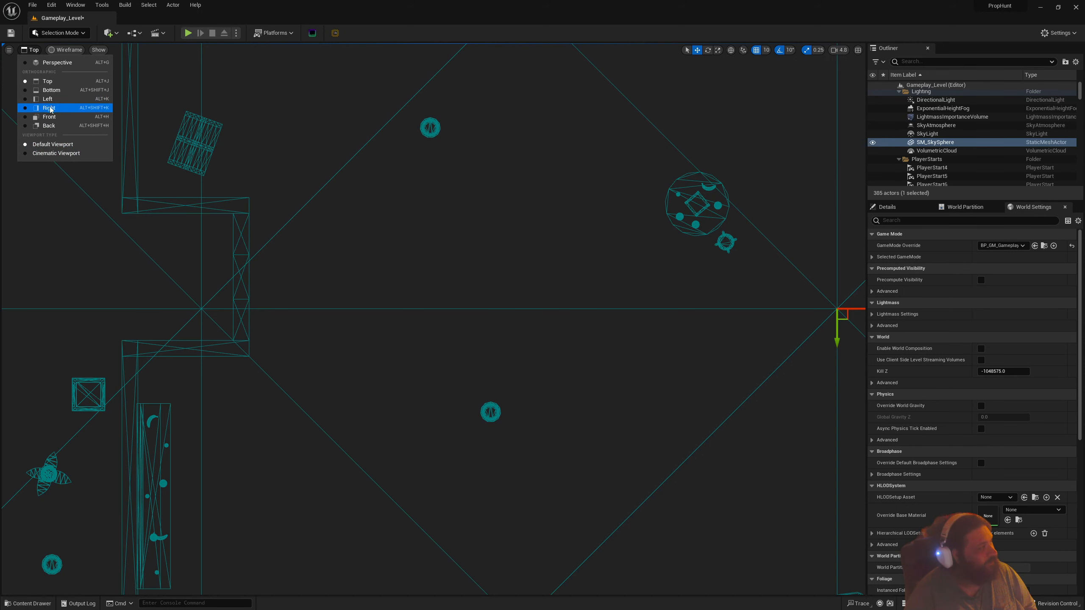
left_click(51, 90)
left_click(39, 51)
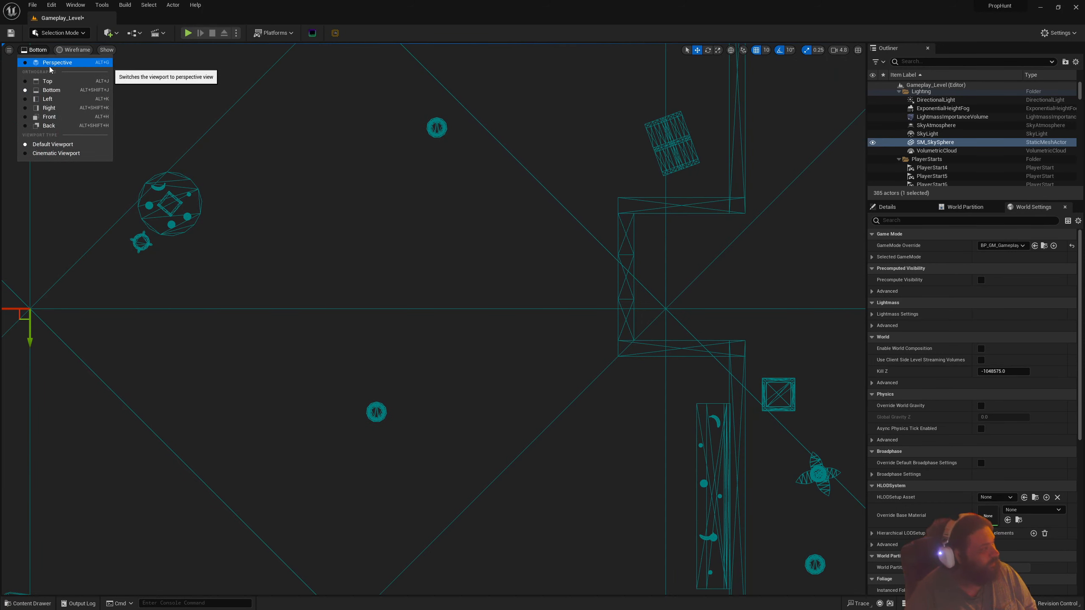
left_click(51, 82)
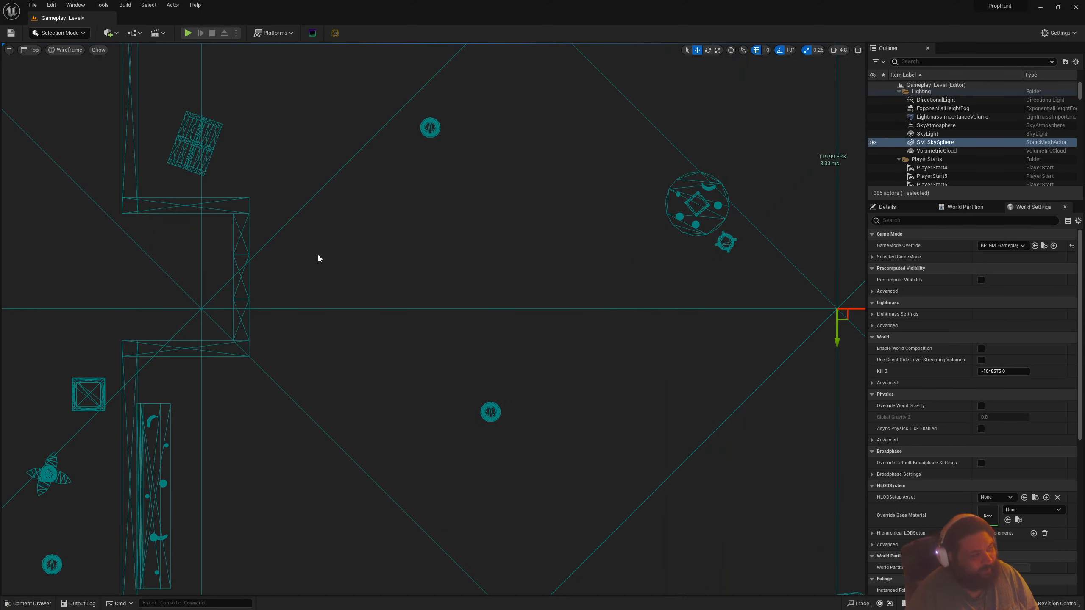
scroll(318, 257, "down", 5)
right_click_drag(489, 320, 456, 291)
scroll(479, 268, "down", 1)
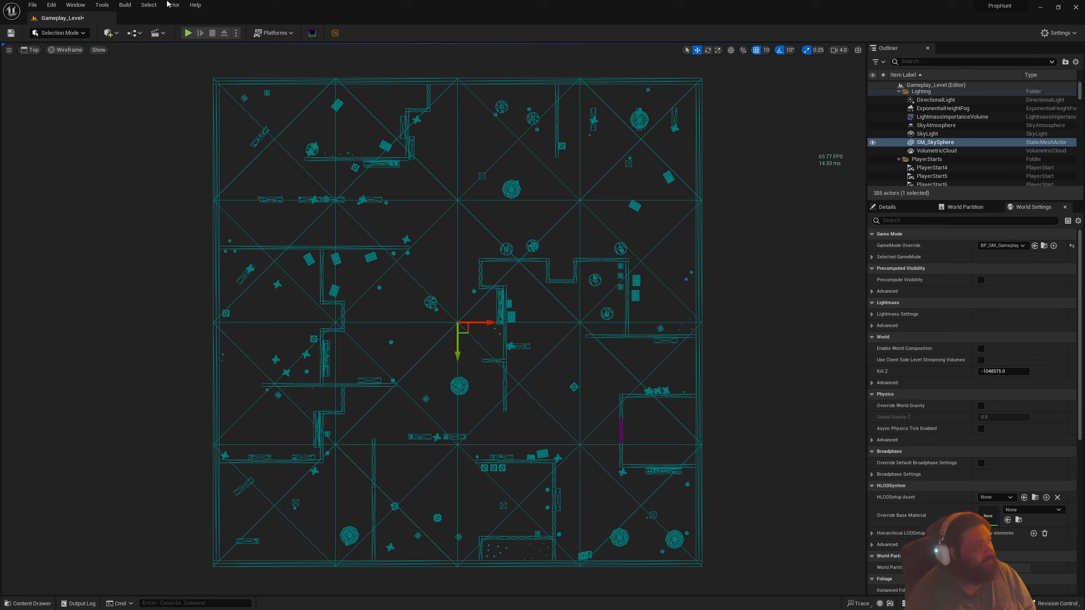
Set the top view's shading to Lit and examine the level layout from above at different distances
left_click(65, 50)
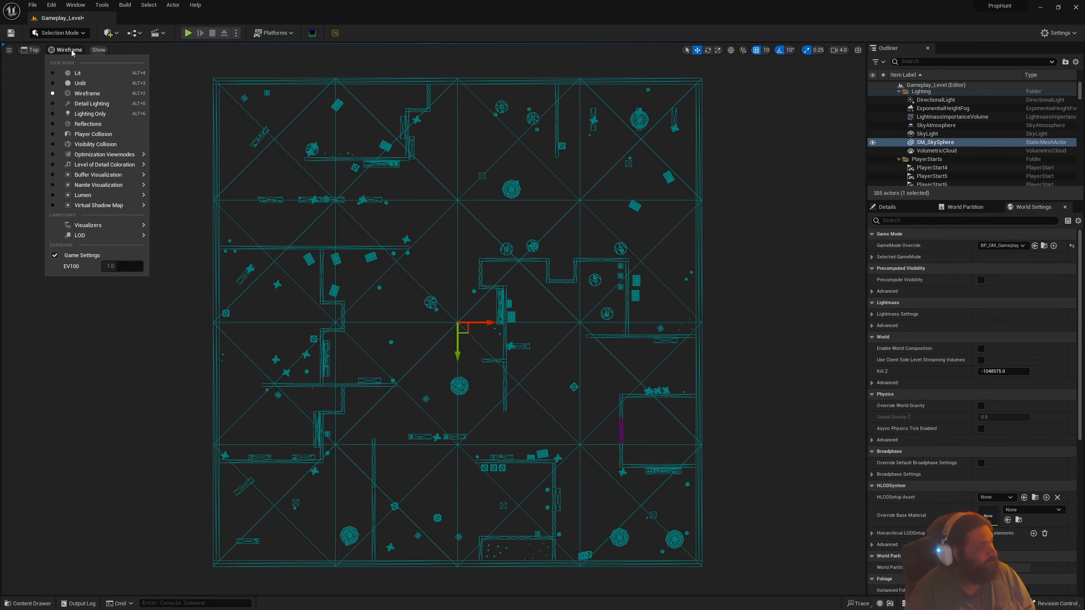
left_click(78, 73)
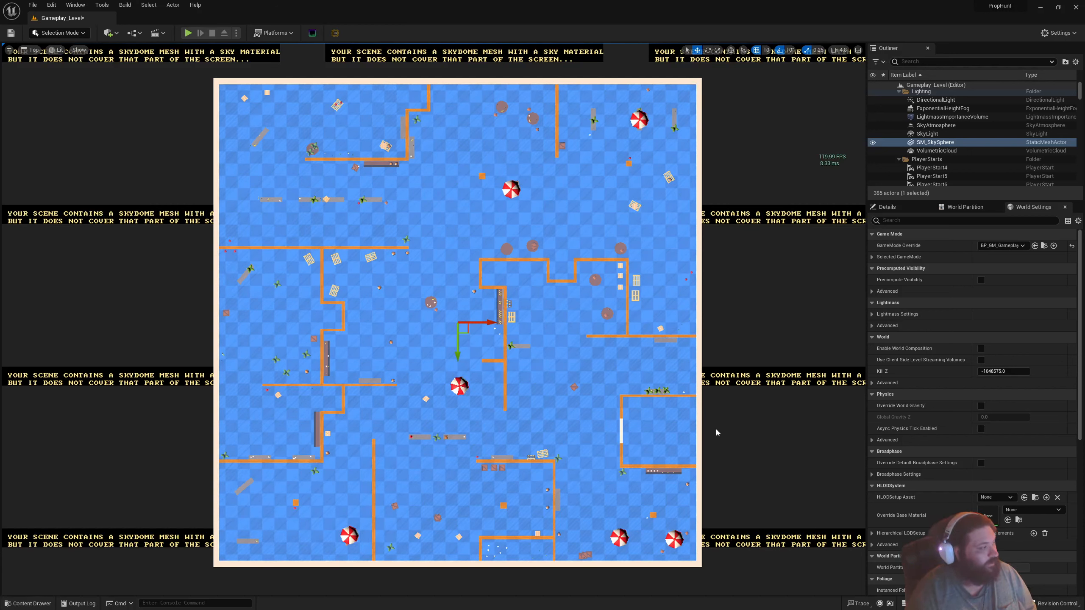
scroll(470, 358, "up", 2)
scroll(431, 305, "down", 5)
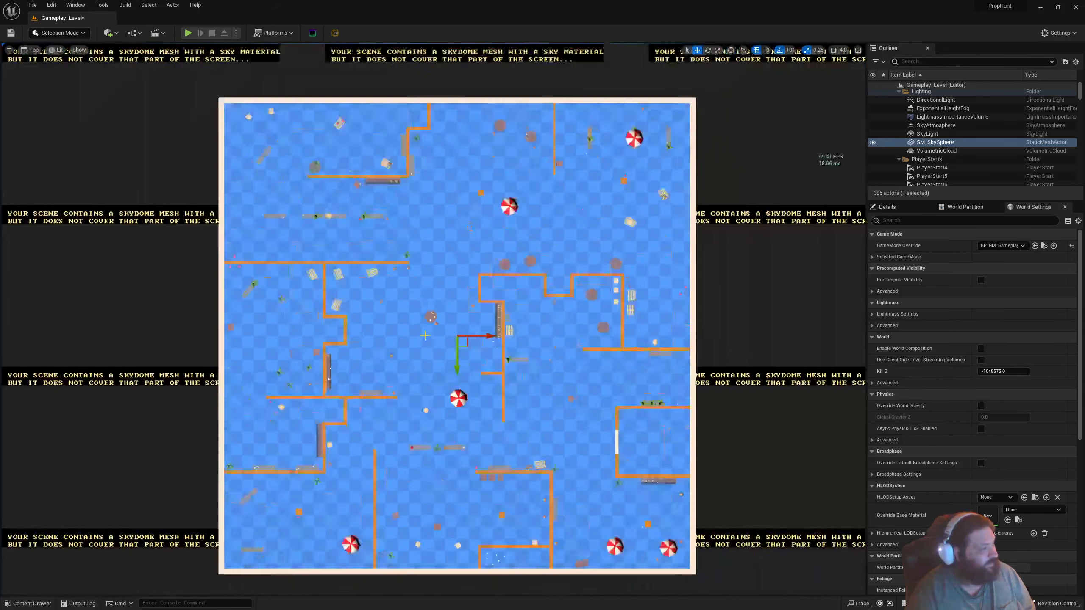
scroll(425, 335, "up", 3)
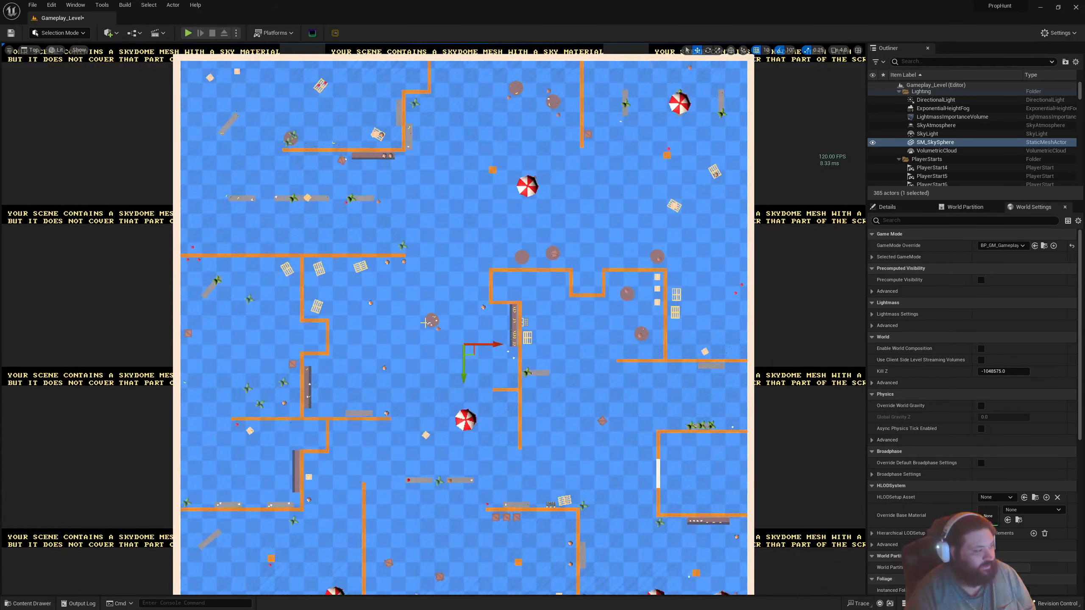
scroll(427, 429, "down", 2)
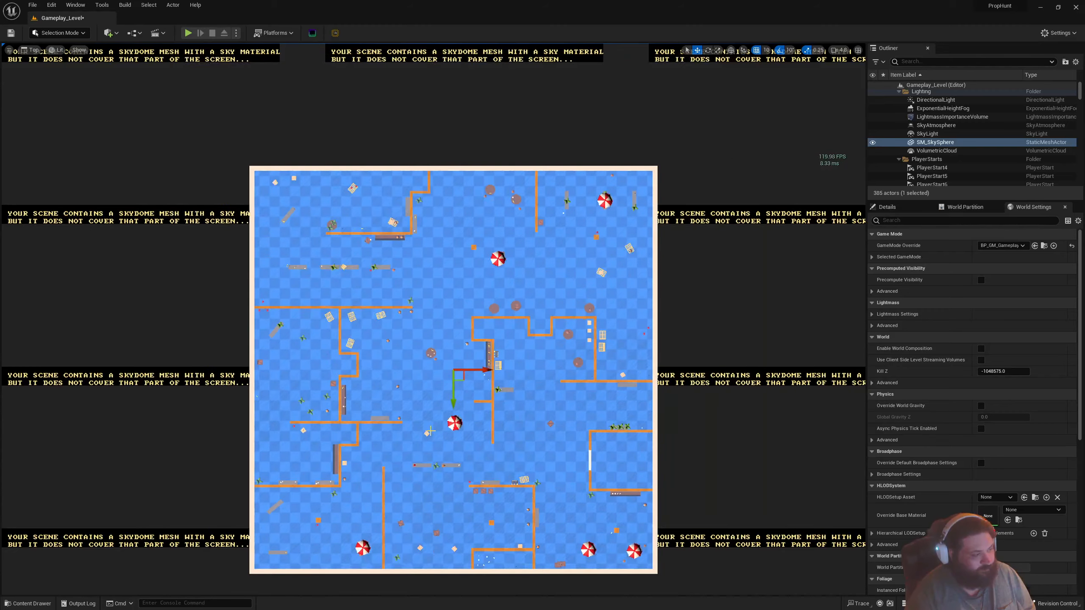
scroll(470, 442, "up", 4)
scroll(493, 436, "down", 4)
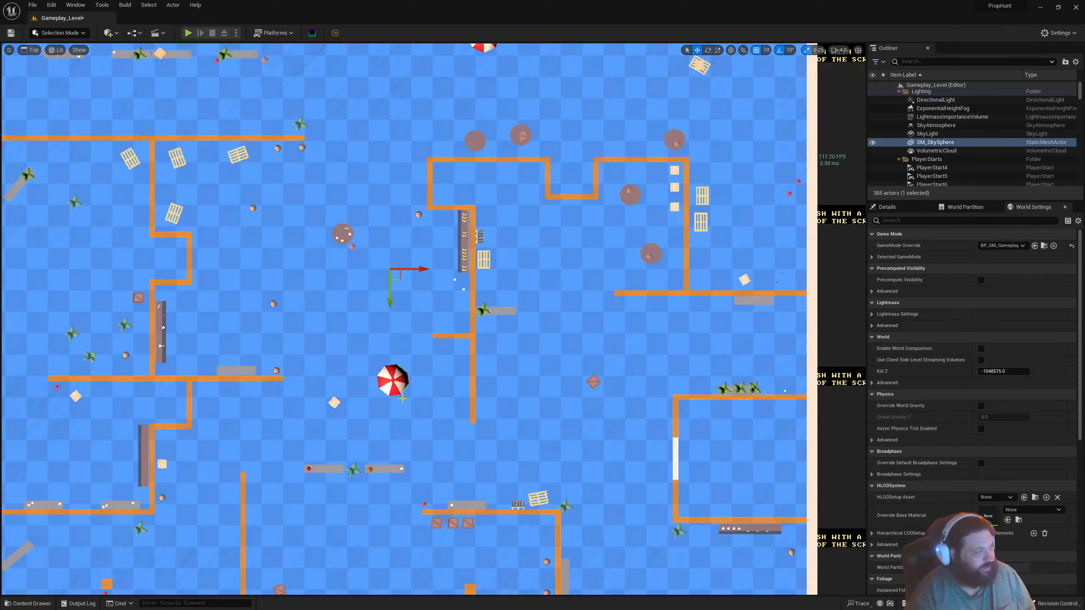
scroll(403, 400, "up", 5)
right_click_drag(382, 392, 475, 441)
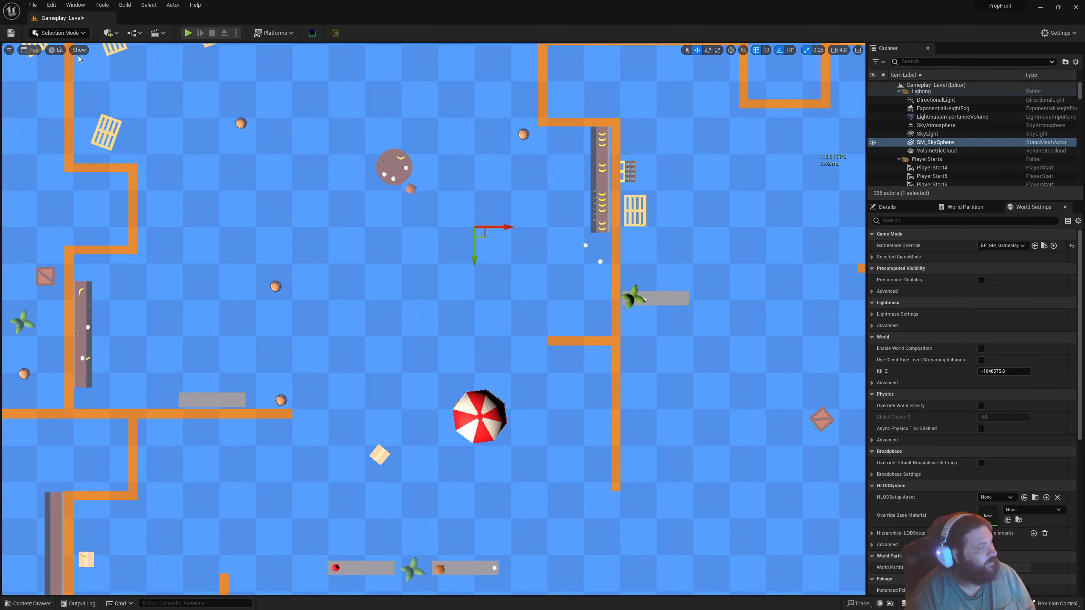
Compare the top view in Unlit mode and return it to Lit
left_click(58, 50)
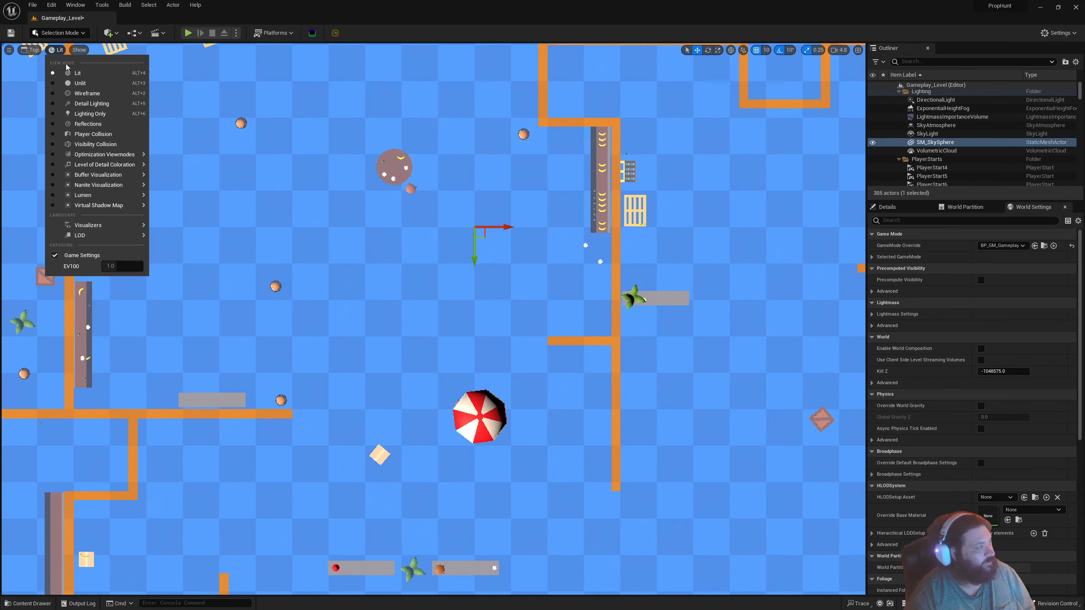
left_click(86, 83)
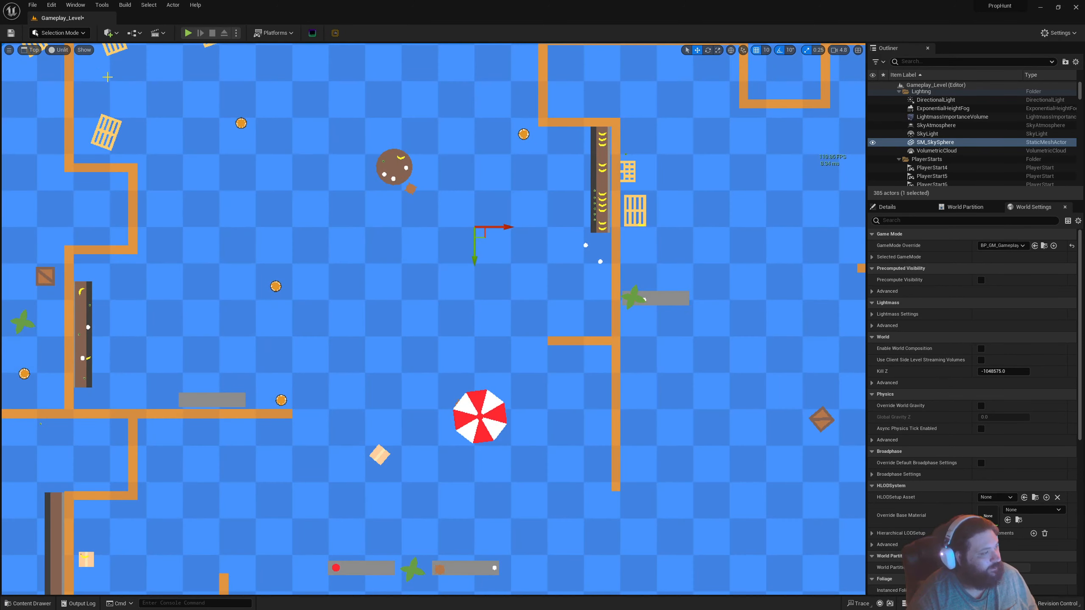
left_click(64, 50)
left_click(75, 76)
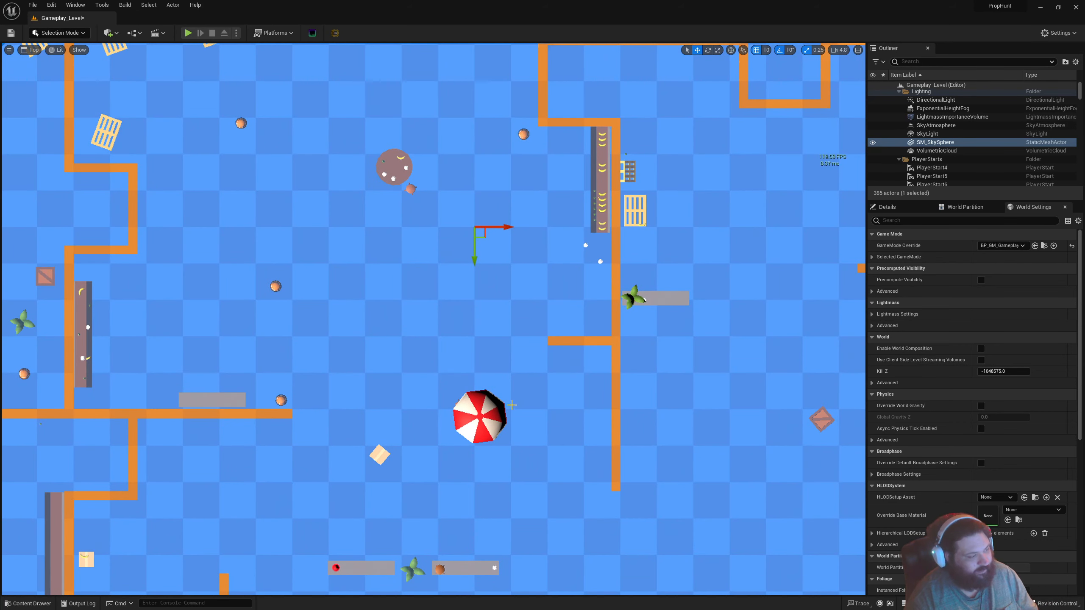
Return the viewport to the Perspective view and turn the camera toward the maze walls
left_click(24, 50)
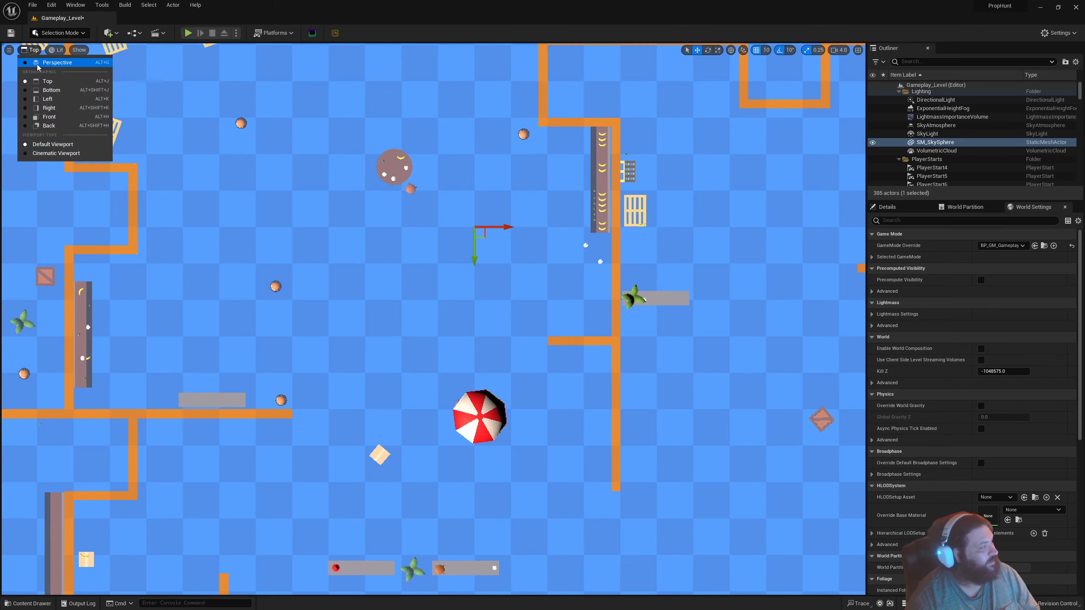
left_click(63, 72)
right_click_drag(62, 72, 130, 70)
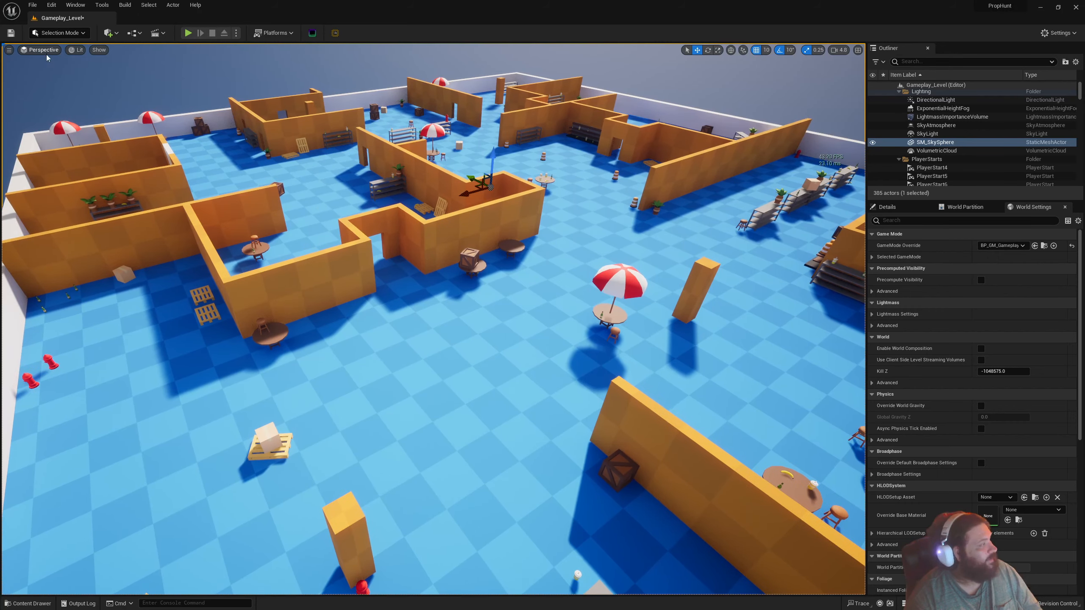
Preview the perspective view in Unlit and Wireframe modes and set it back to Lit
left_click(76, 49)
left_click(112, 86)
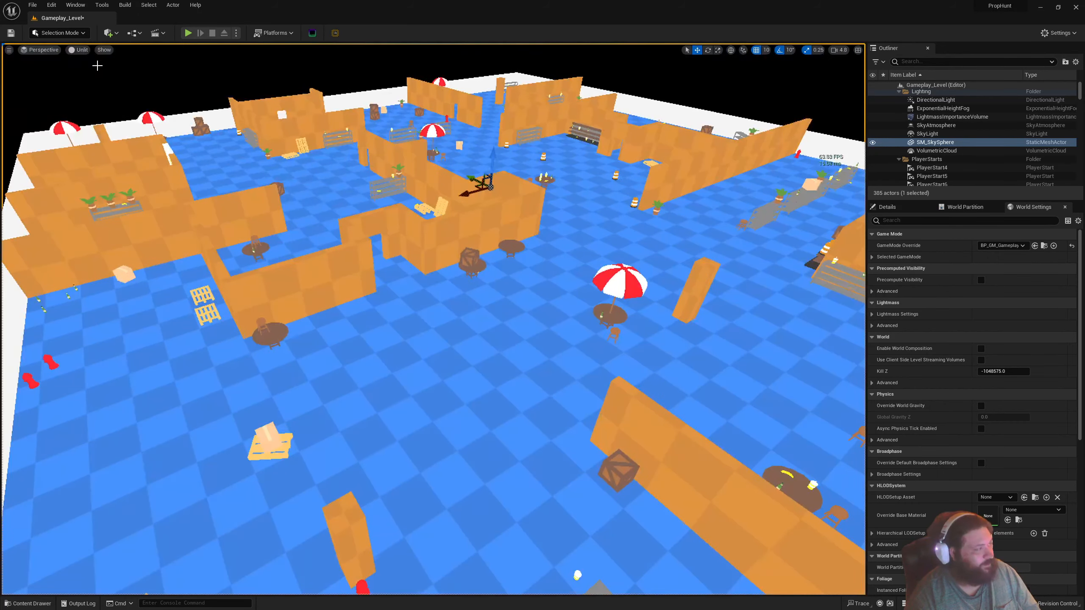
left_click(79, 50)
left_click(107, 93)
left_click(87, 60)
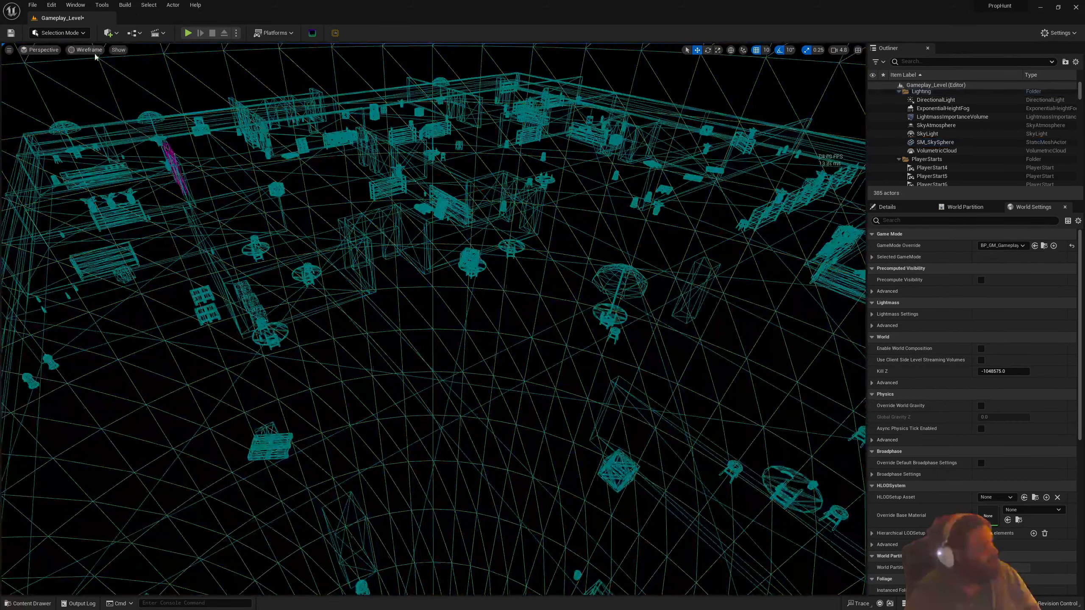
left_click(88, 50)
left_click(97, 73)
Preview the Reflections, Lighting Only and Player Collision view modes and return the viewport to Lit
left_click(76, 49)
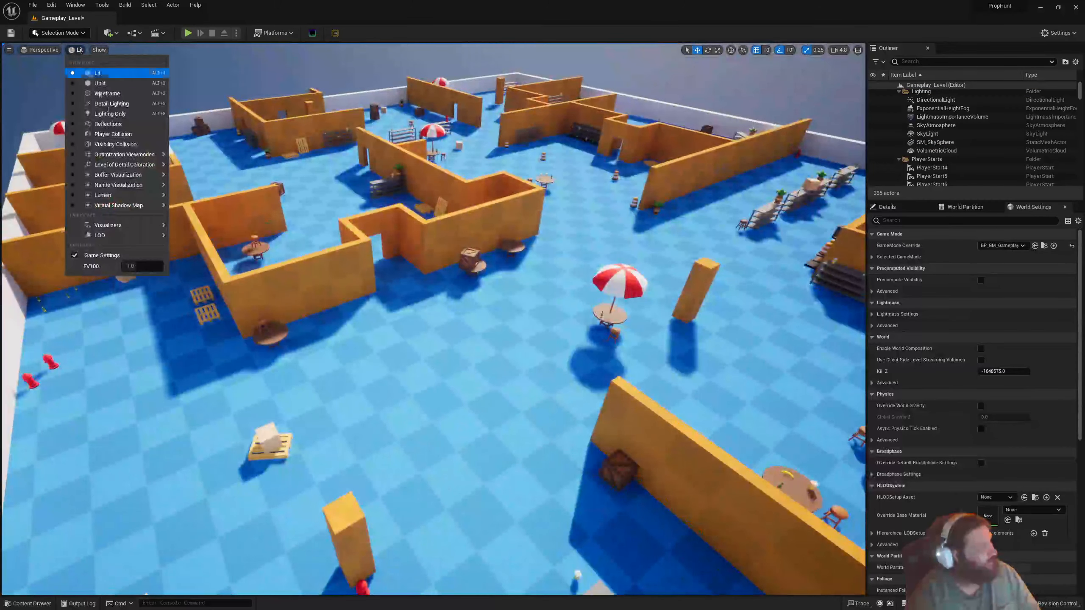
left_click(98, 123)
left_click(87, 49)
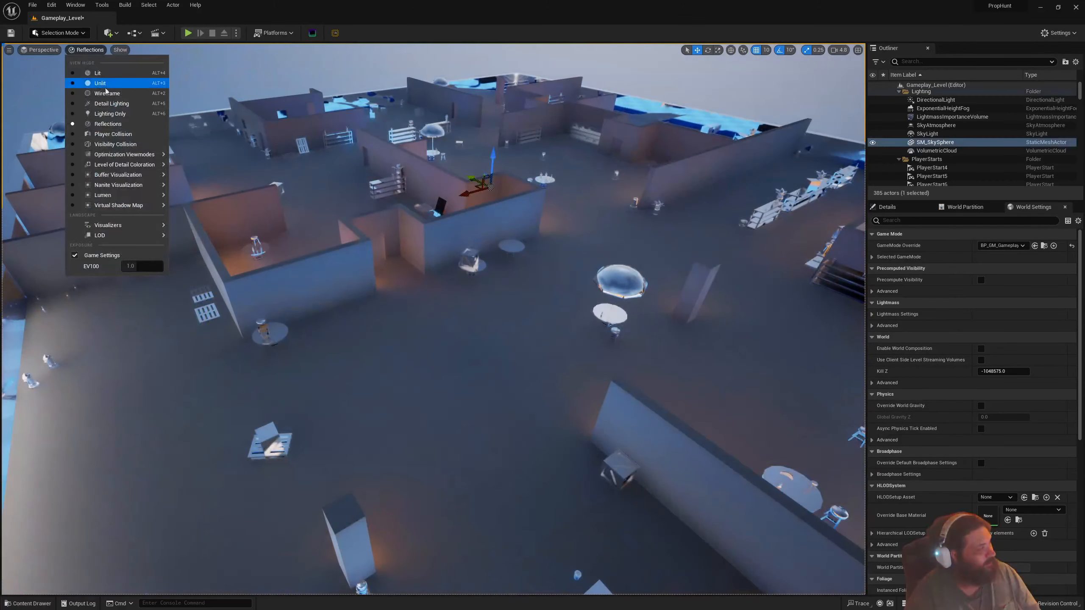
left_click(119, 113)
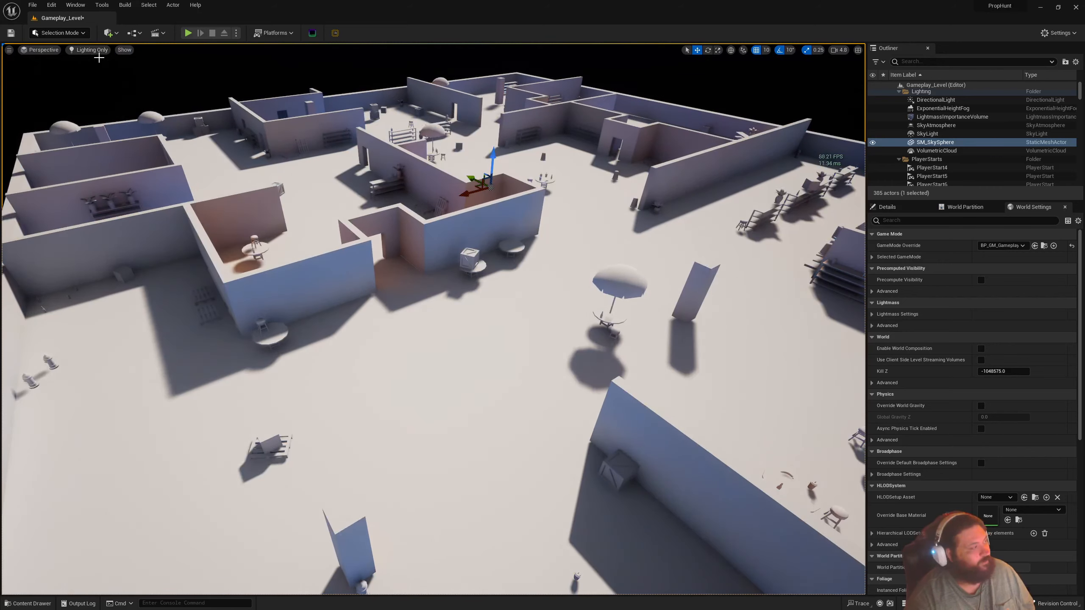
left_click(86, 50)
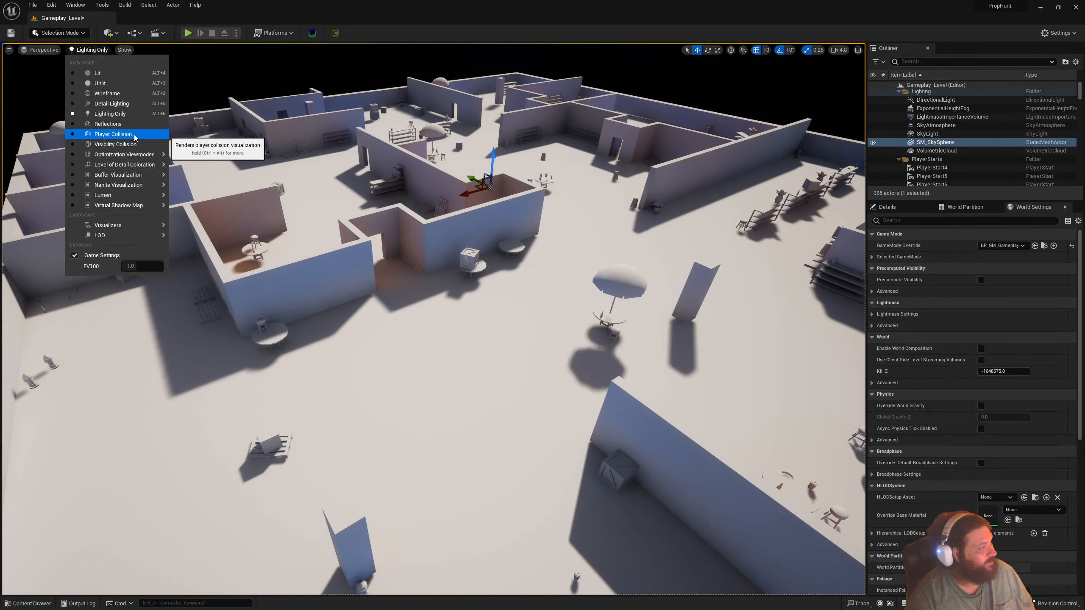
left_click(128, 135)
left_click(91, 50)
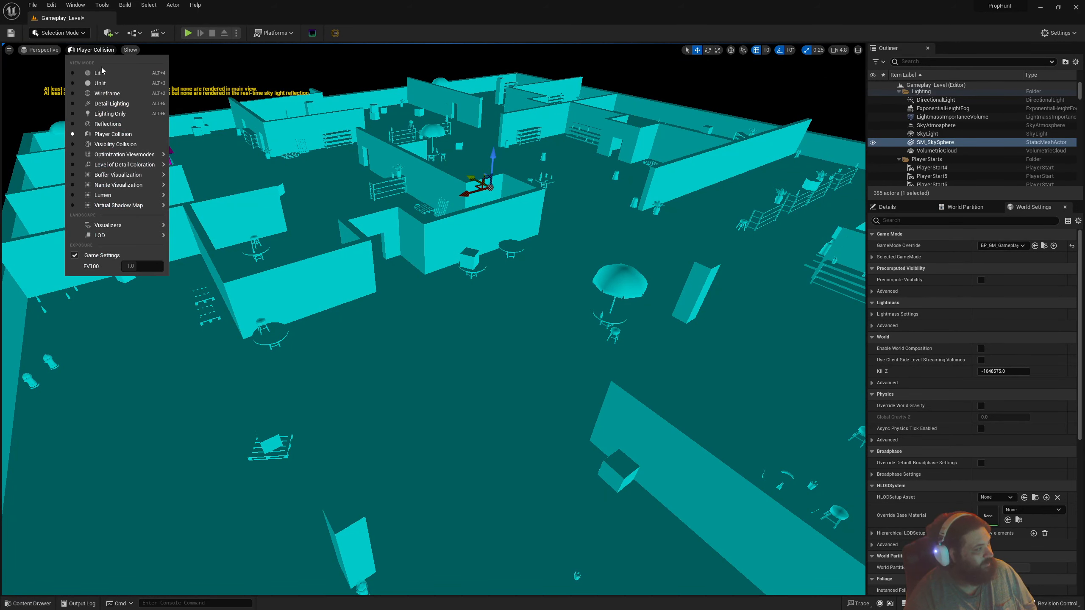
left_click(131, 75)
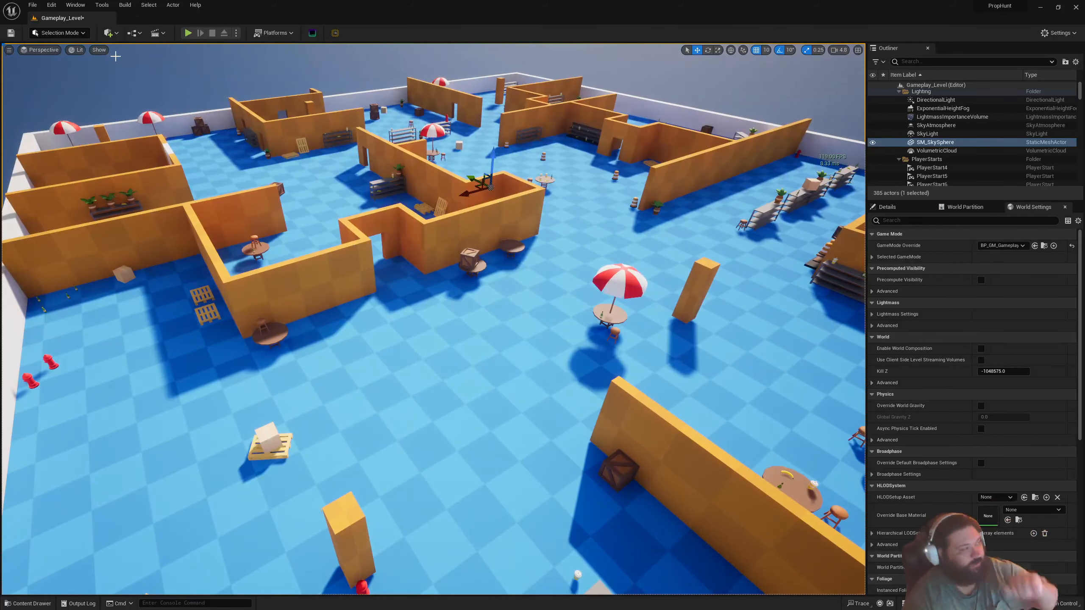
Fix the landscape LOD at 7 and fly closer to the walls and the crate on the table
left_click(78, 50)
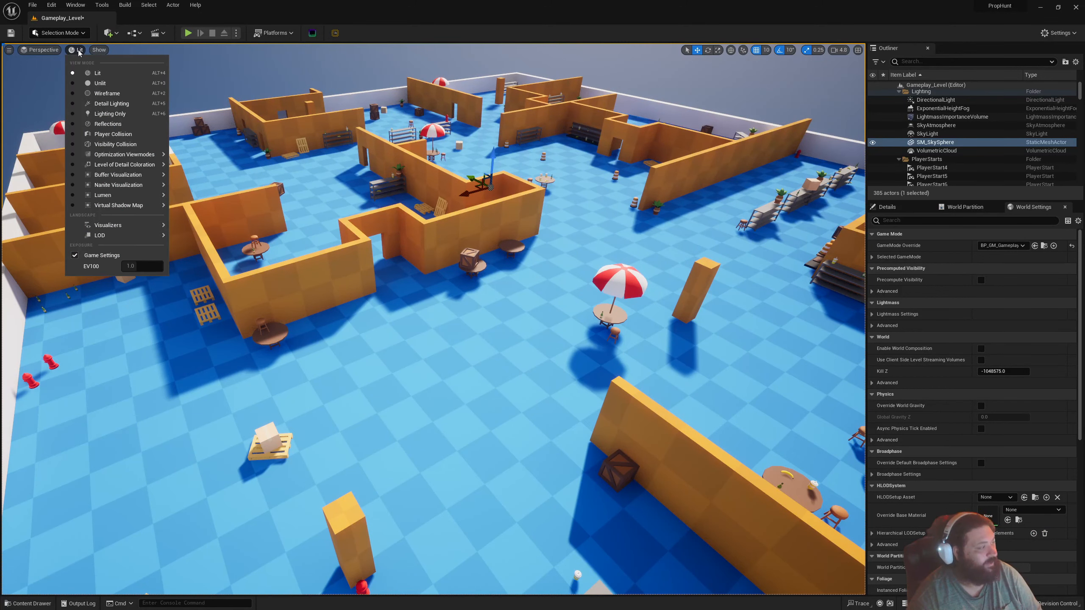
mouse_move(124, 235)
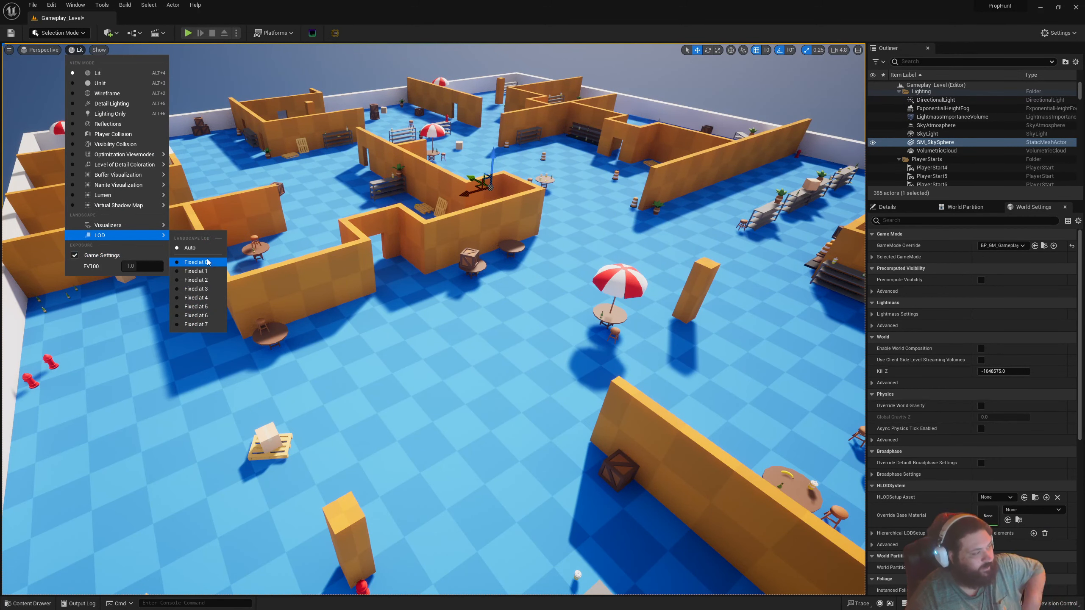
left_click(195, 324)
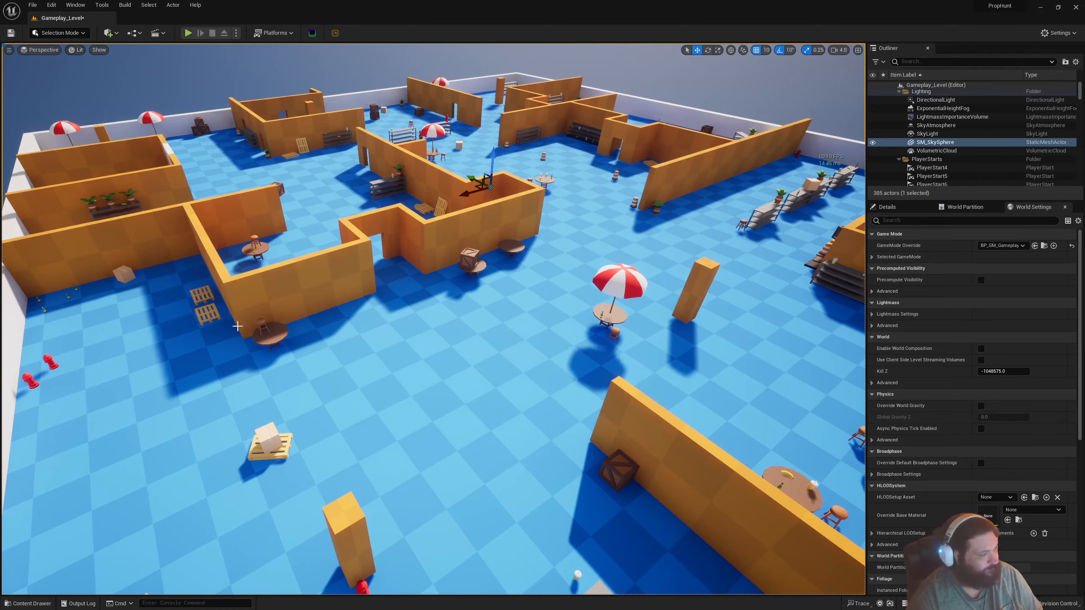
key("w")
right_click_drag(434, 319, 390, 272)
key("s")
key("w")
key("w")
key("s")
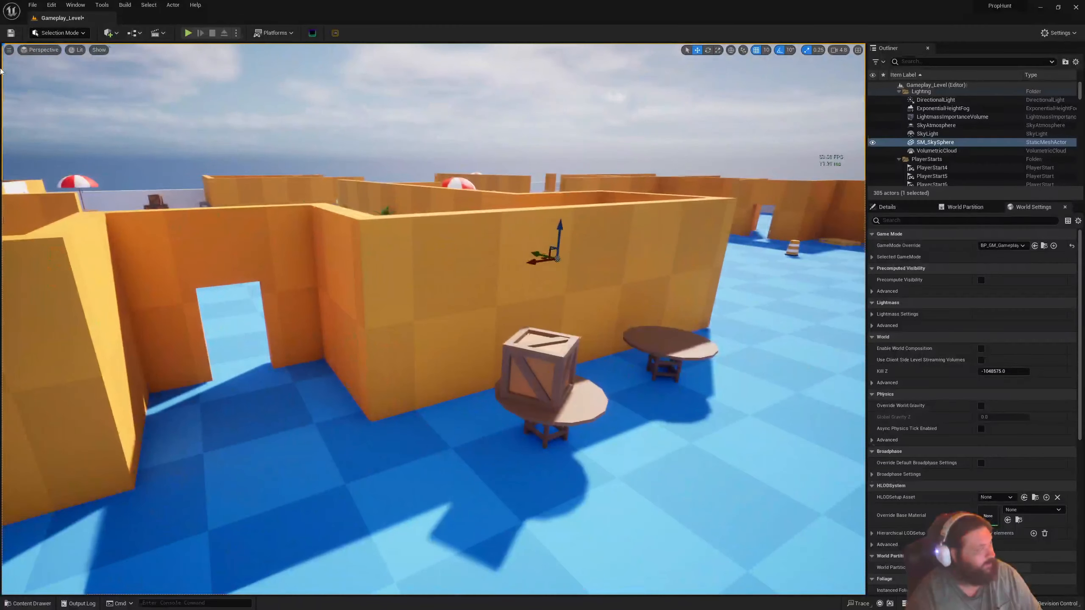
Set the viewport's landscape LOD back to Auto
left_click(70, 50)
mouse_move(150, 236)
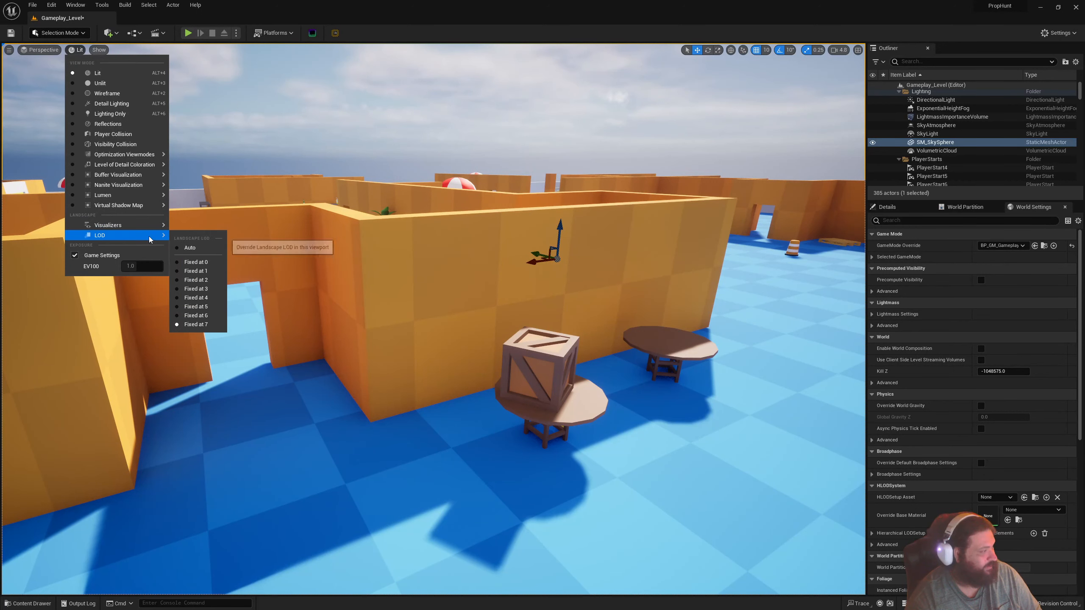
left_click(209, 252)
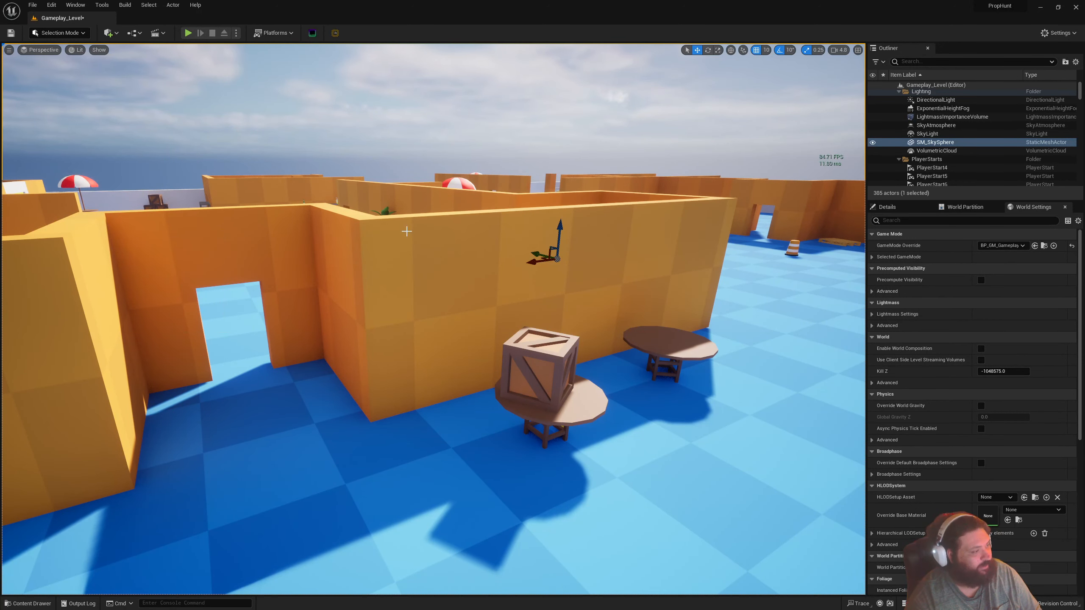
Fly the camera up and back to look down over the orange walls, tables and parasol
key("s")
right_click_drag(406, 230, 529, 294)
key("s")
key("w")
key("s")
key("s")
key("w")
right_click_drag(434, 318, 449, 338)
right_click_drag(455, 290, 454, 291)
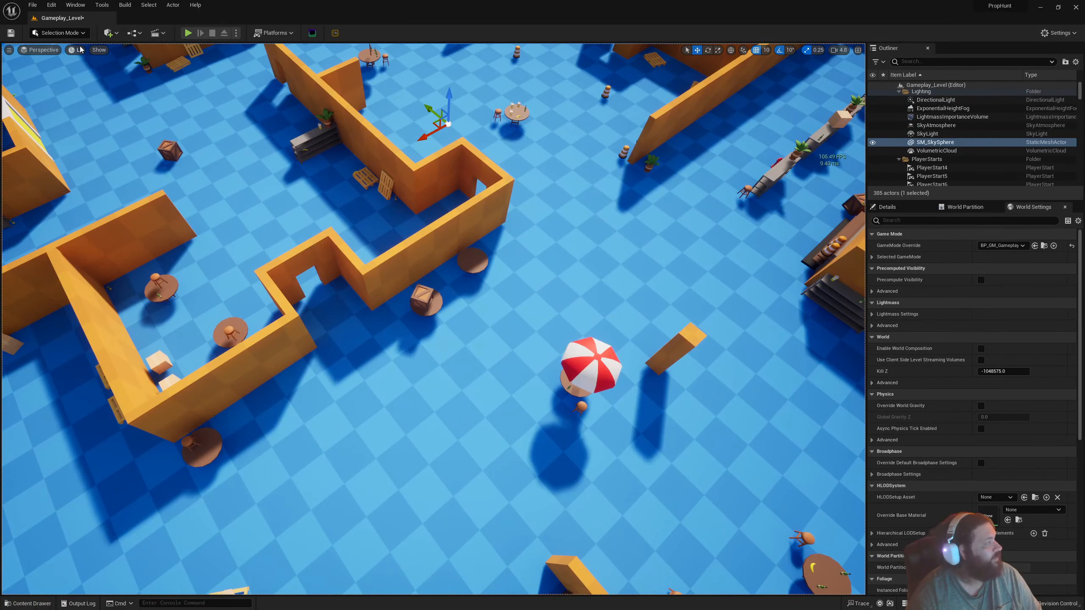
Review the viewport's show flags, including the Collision and Navigation display options
left_click(100, 50)
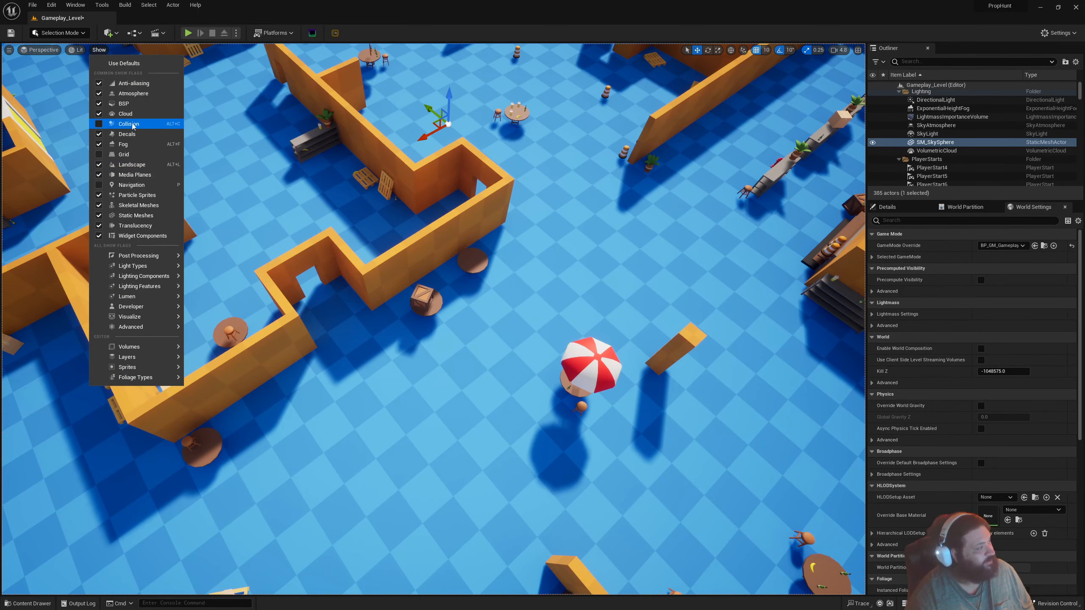
left_click(99, 124)
left_click(99, 125)
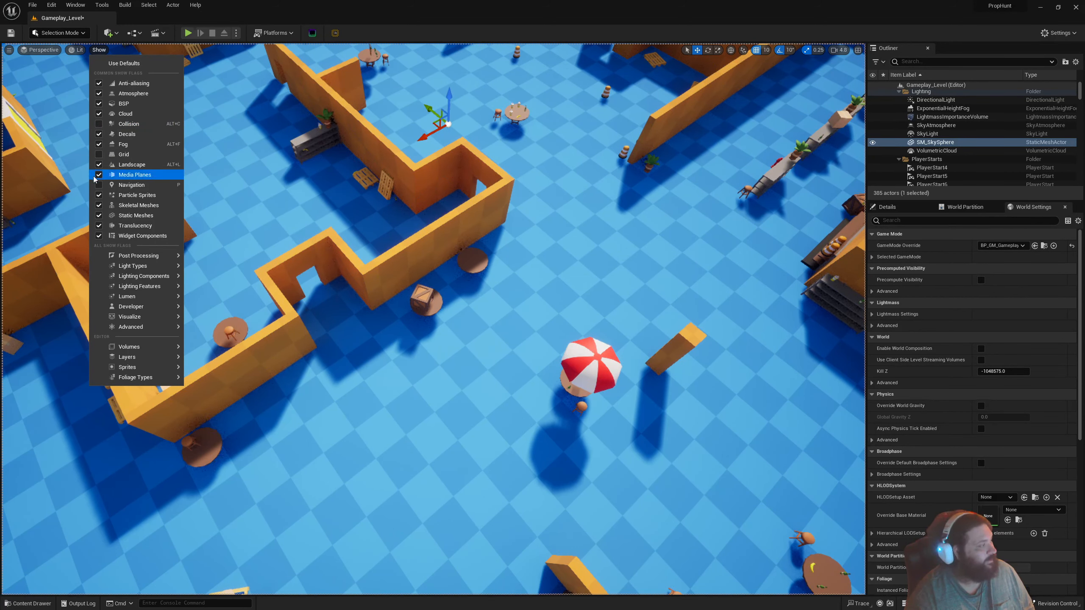
left_click(99, 186)
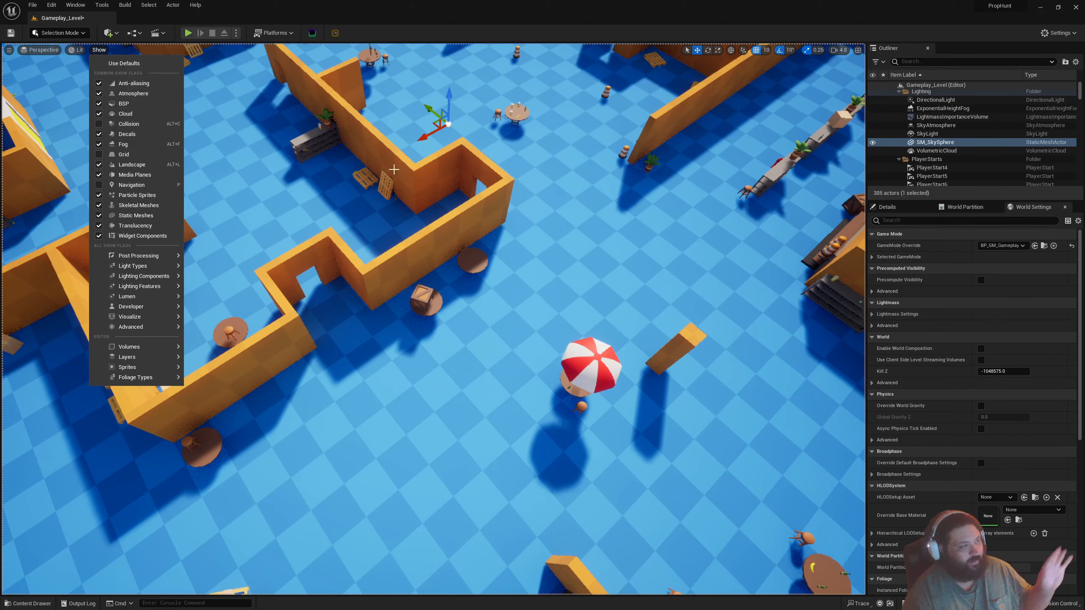
mouse_move(620, 194)
right_mouse_down()
mouse_move(617, 143)
mouse_move(620, 194)
right_mouse_up()
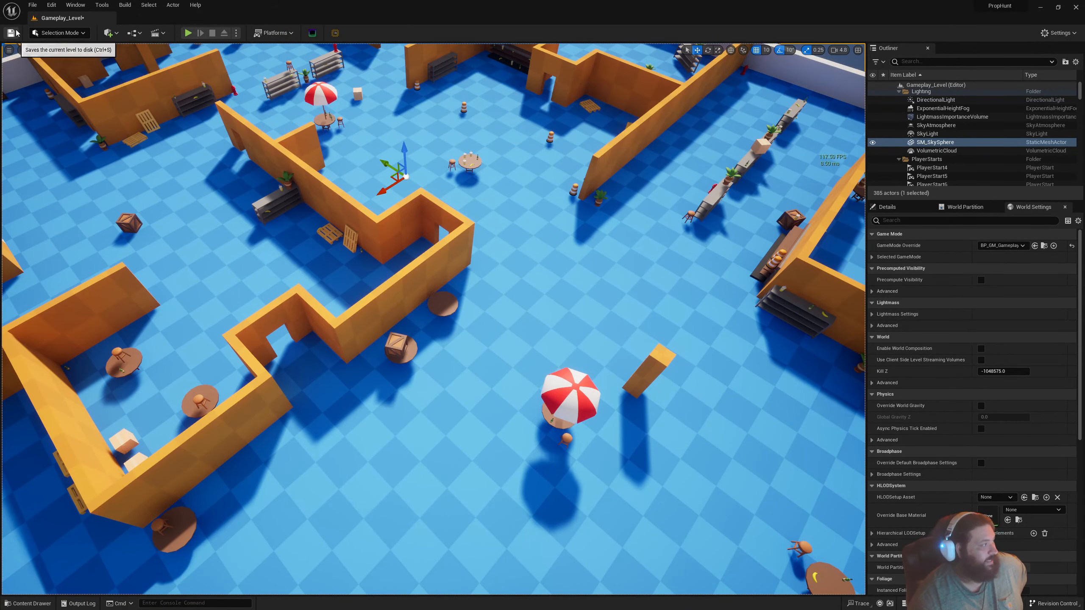
Switch the editor to Fracture mode and select the long wall behind the crate table
left_click(60, 33)
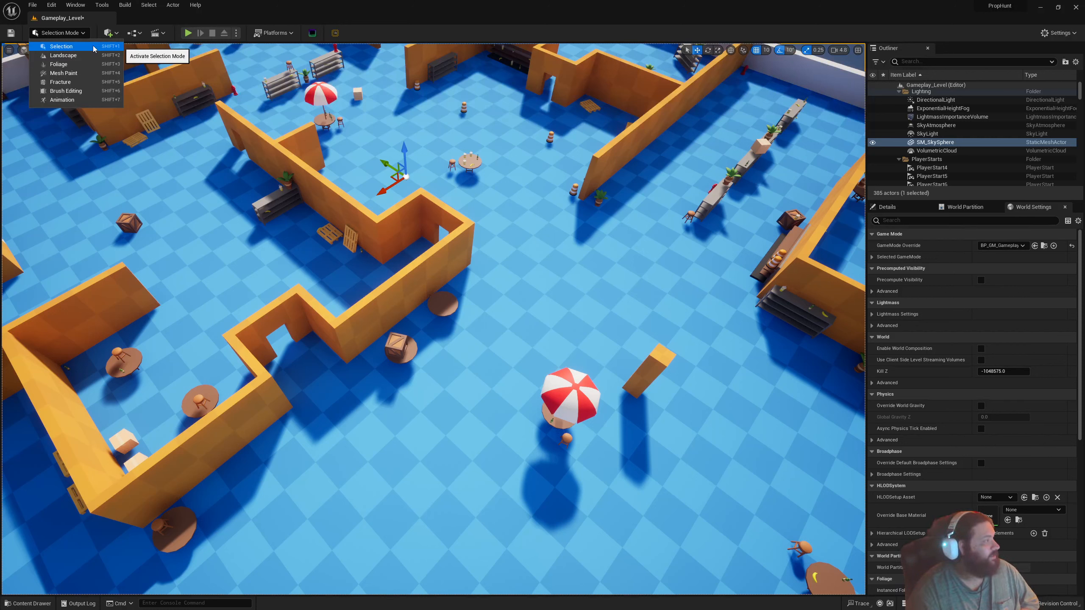
left_click(61, 81)
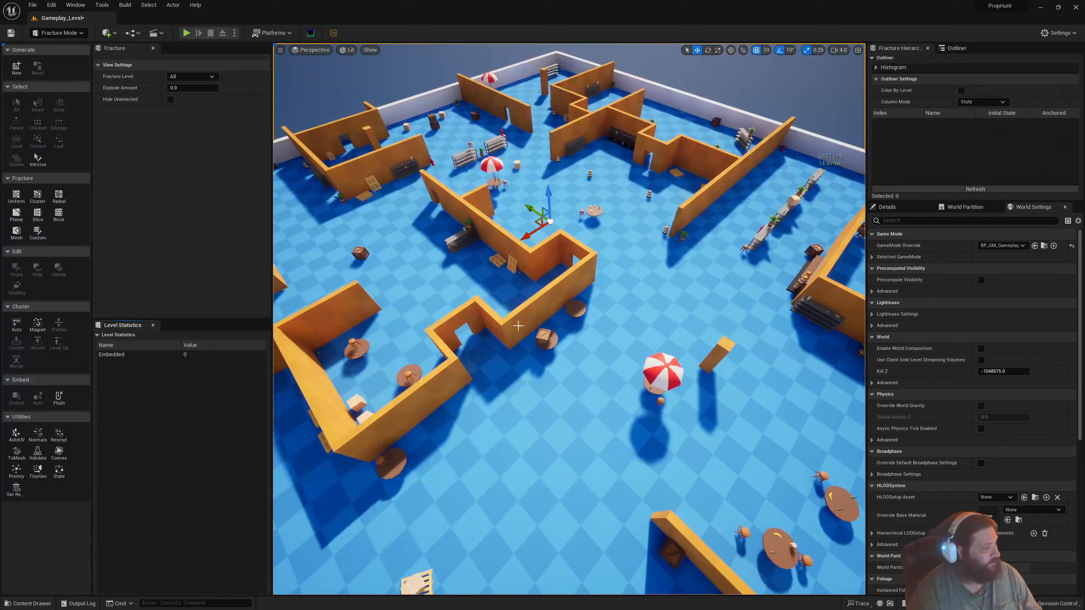
left_click(545, 314)
key("w")
right_click_drag(565, 321, 530, 284)
key("s")
key("w")
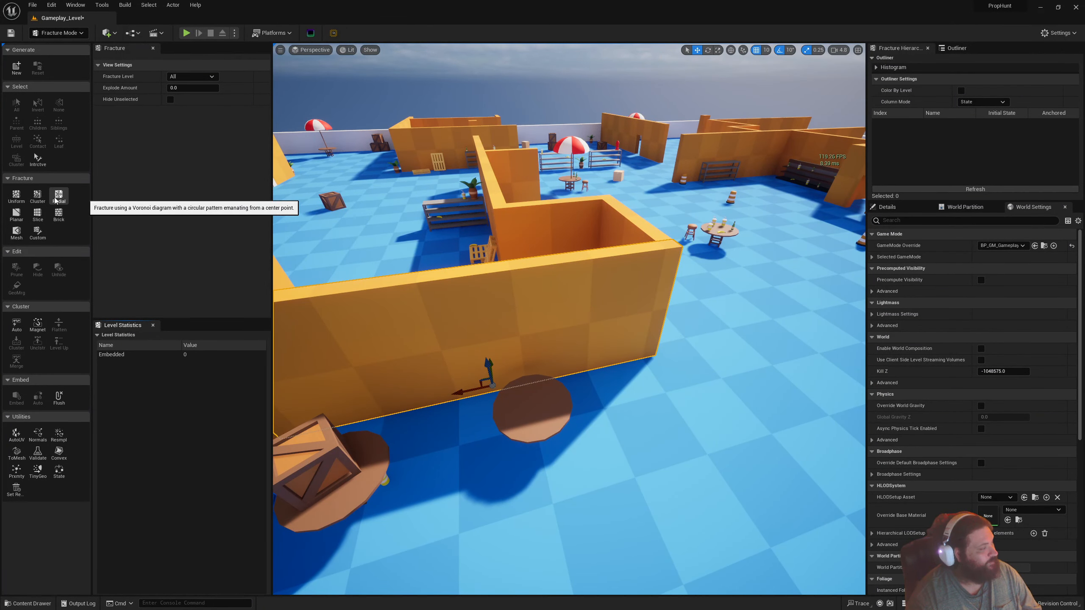
Create the geometry collection SM_Wall34_GeometryCollection in Content from the wall and fracture it uniformly with 20 Voronoi sites
left_click(16, 196)
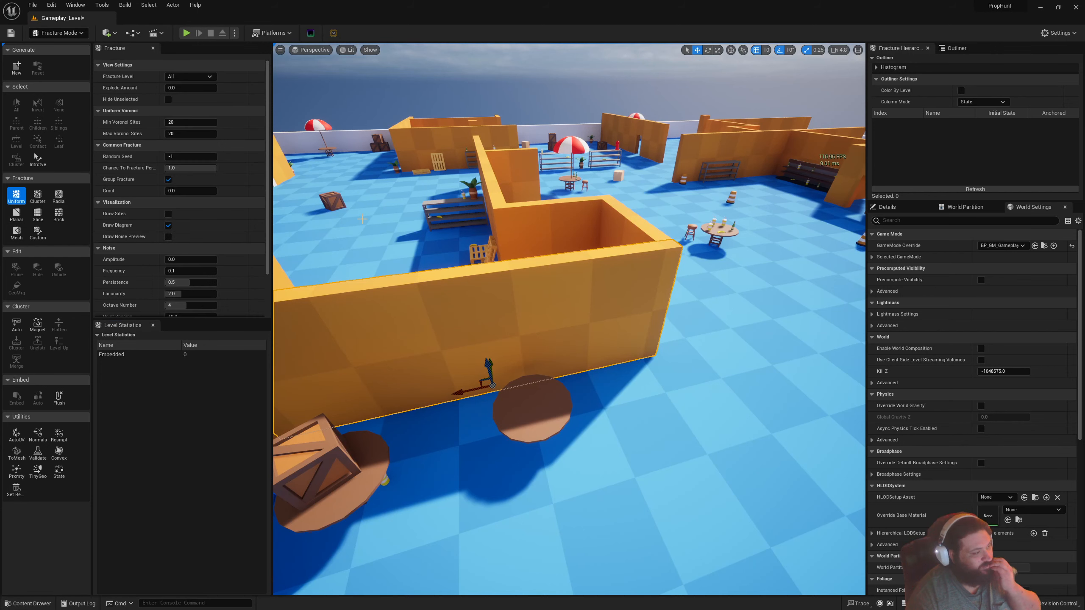
scroll(194, 276, "down", 3)
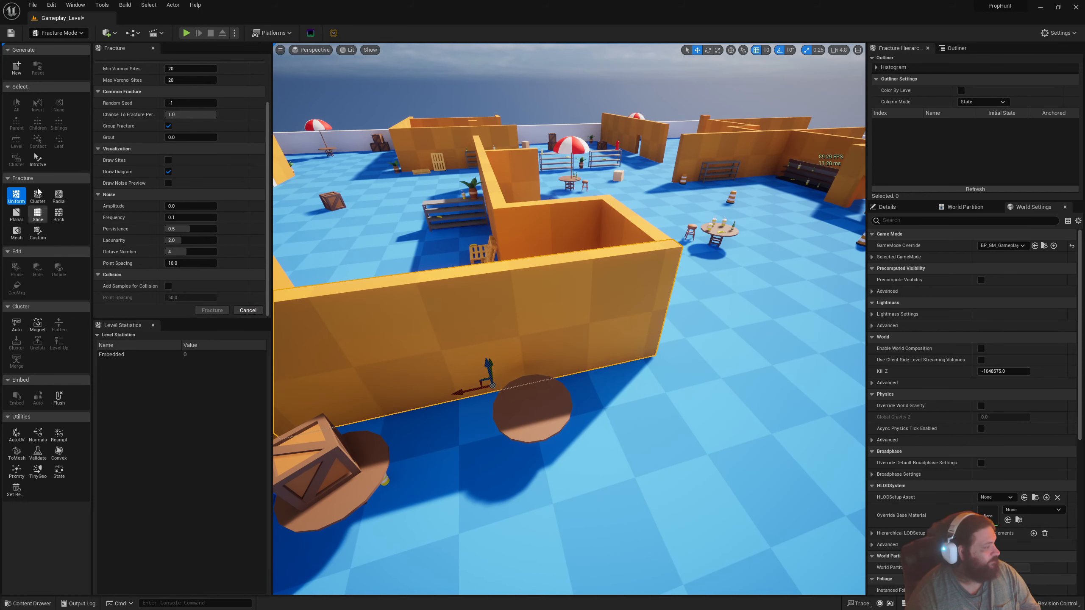
left_click(16, 66)
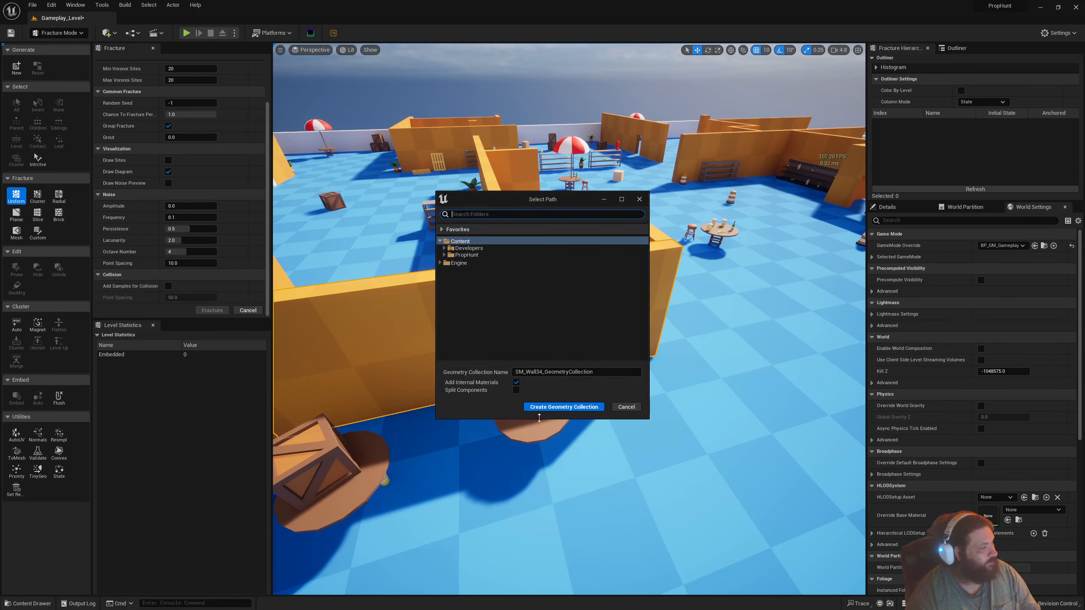
left_click(555, 407)
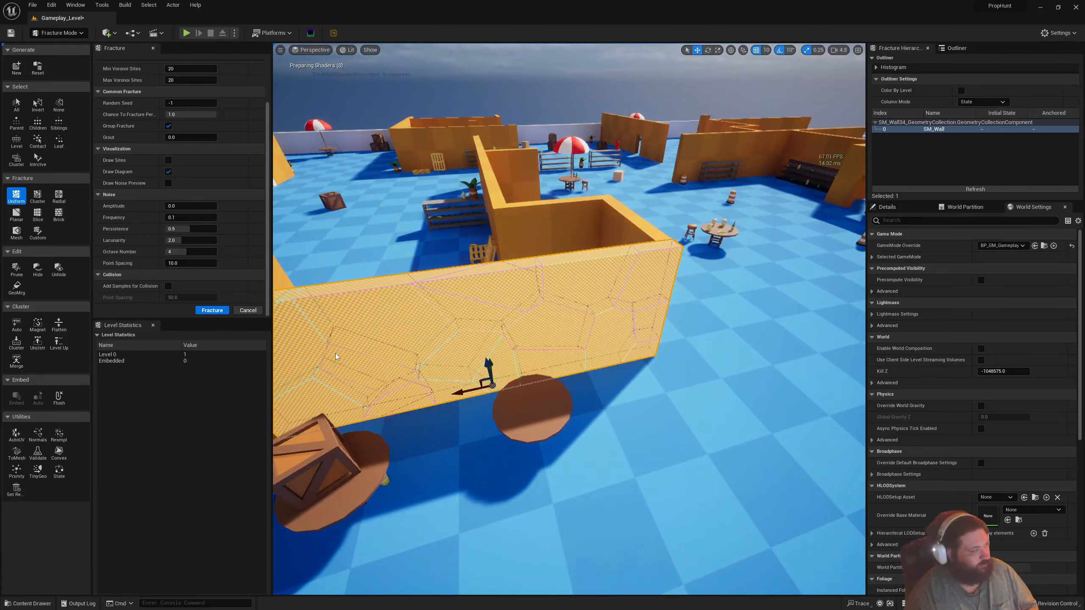
left_click(211, 310)
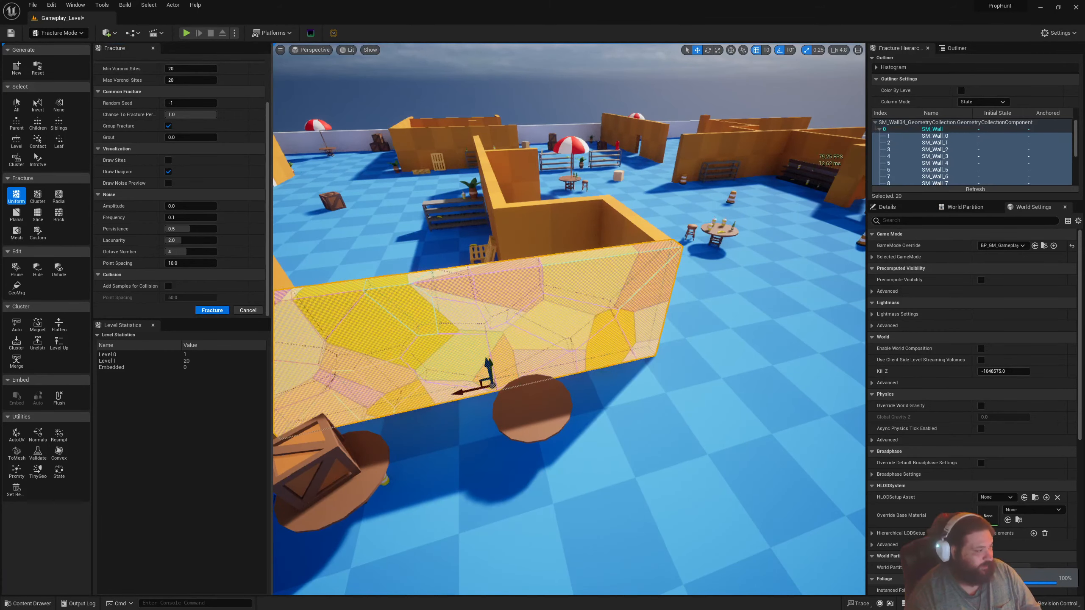
right_click_drag(569, 319, 594, 338)
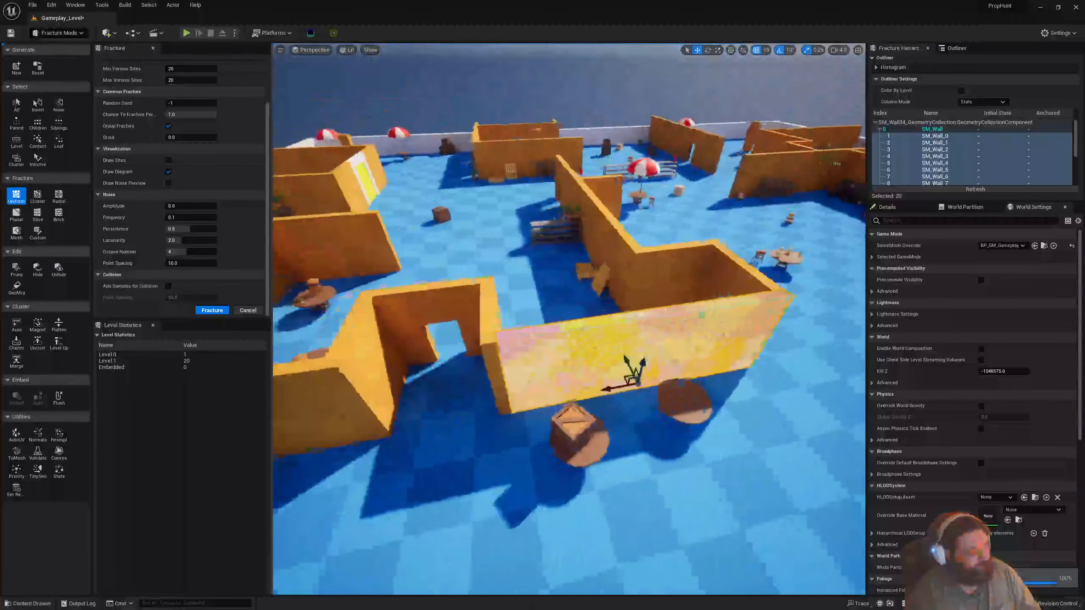
right_click_drag(376, 313, 418, 309)
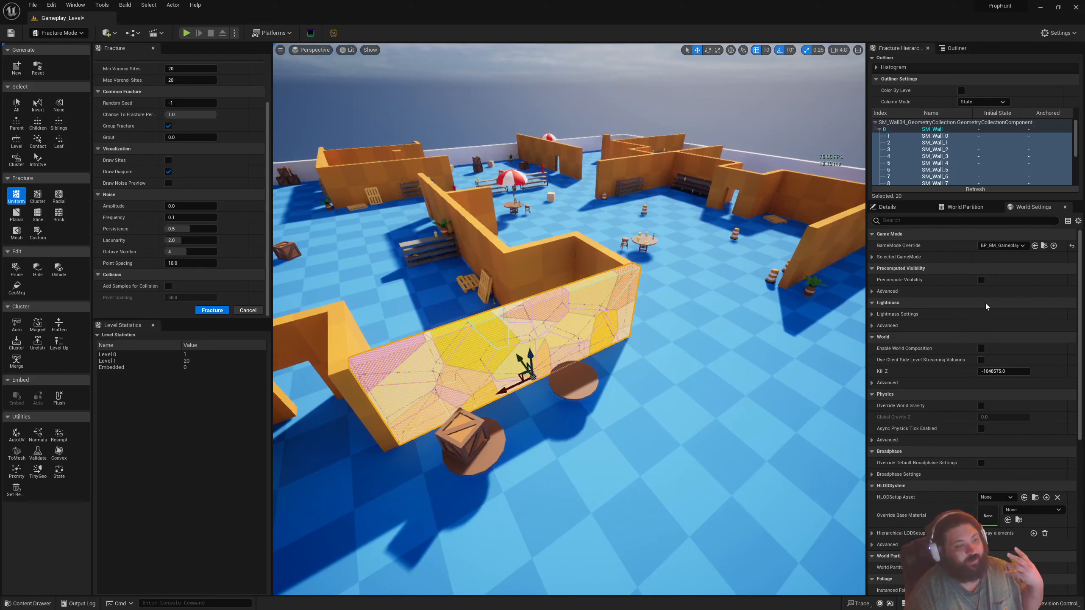
Leave the Uniform fracture tool and reset the wall's geometry collection to its unfractured state
scroll(1015, 160, "down", 1)
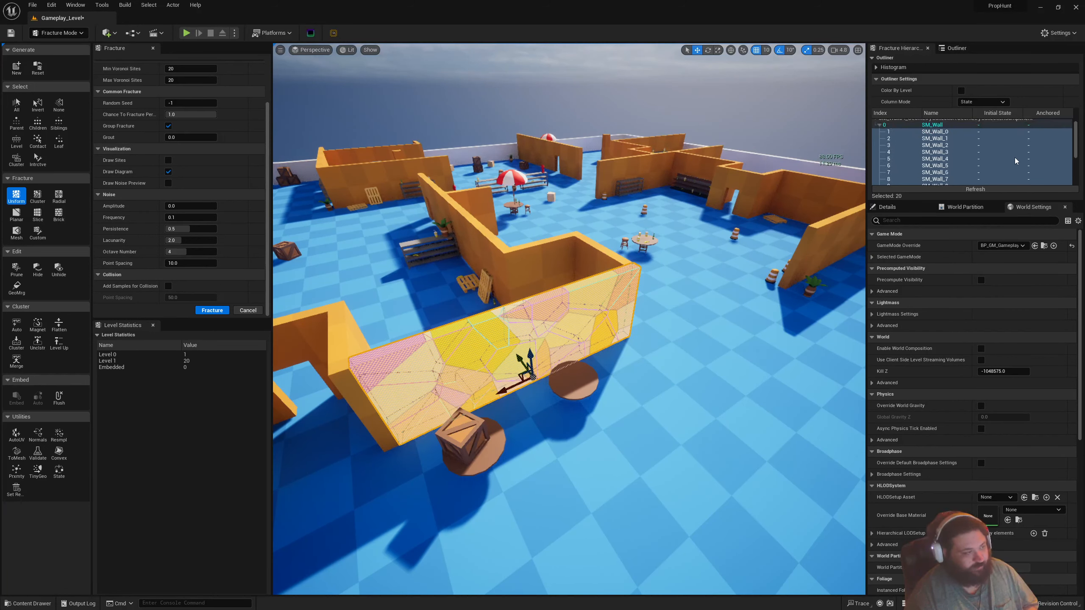
scroll(1016, 160, "up", 1)
scroll(971, 371, "down", 5)
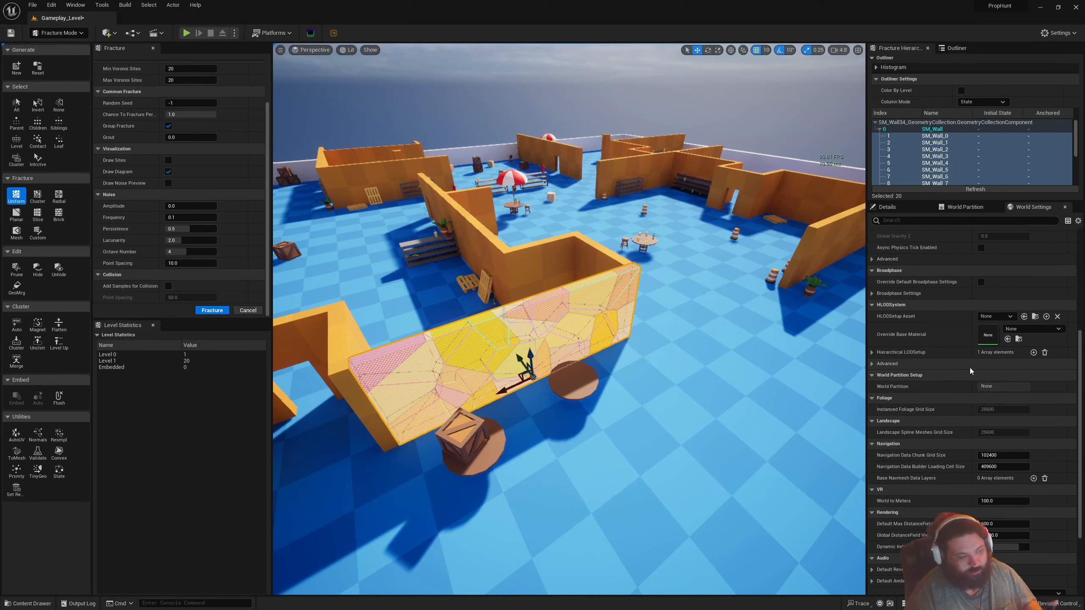
scroll(969, 370, "up", 4)
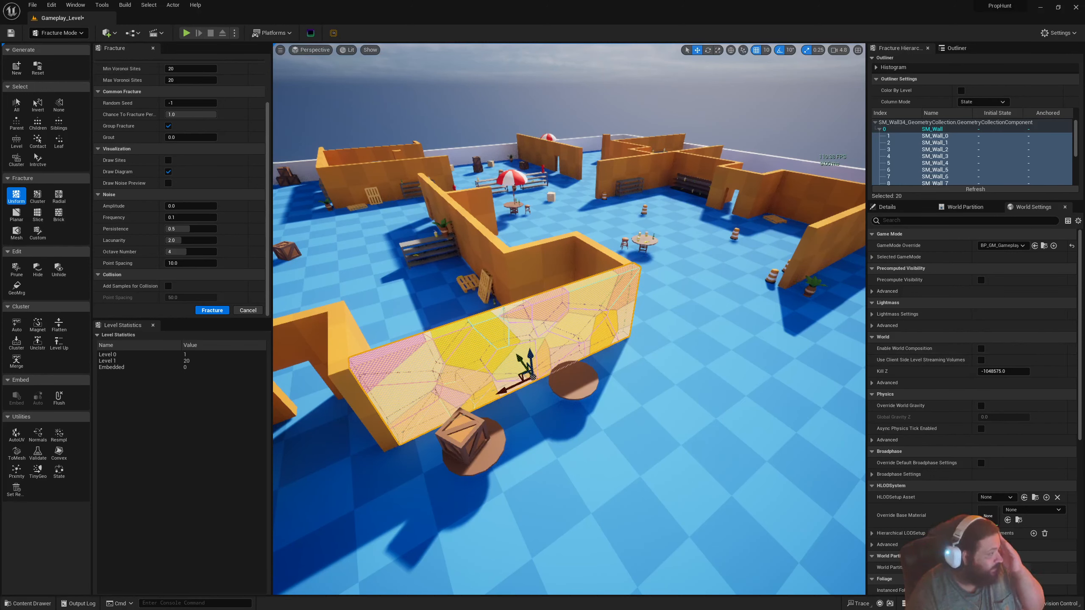
left_click(247, 310)
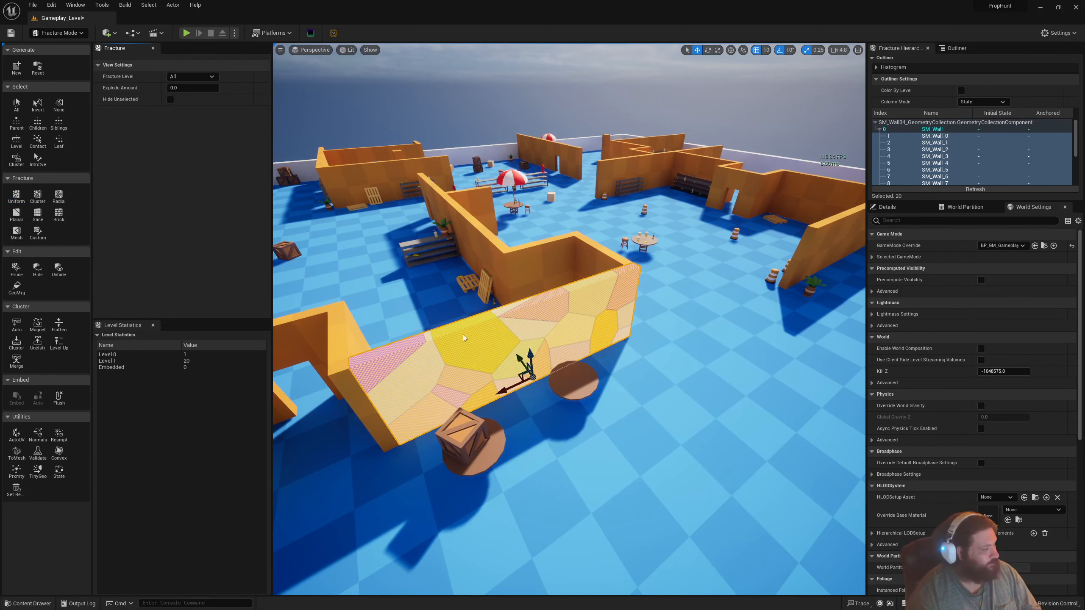
left_click(38, 69)
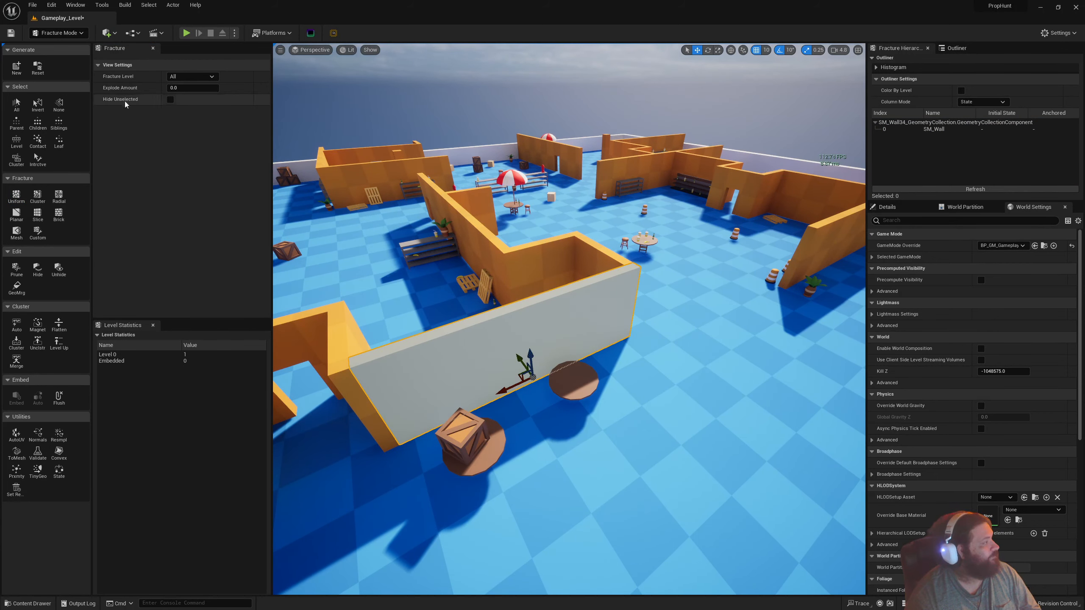
Return to Selection mode and select the wall's geometry collection behind the crate table
left_click(59, 32)
left_click(60, 44)
key("s")
mouse_move(516, 359)
right_mouse_down()
mouse_move(533, 360)
mouse_move(551, 329)
mouse_move(530, 336)
mouse_move(533, 363)
right_mouse_up()
left_click(516, 360)
key("a")
key("d")
key("a")
key("d")
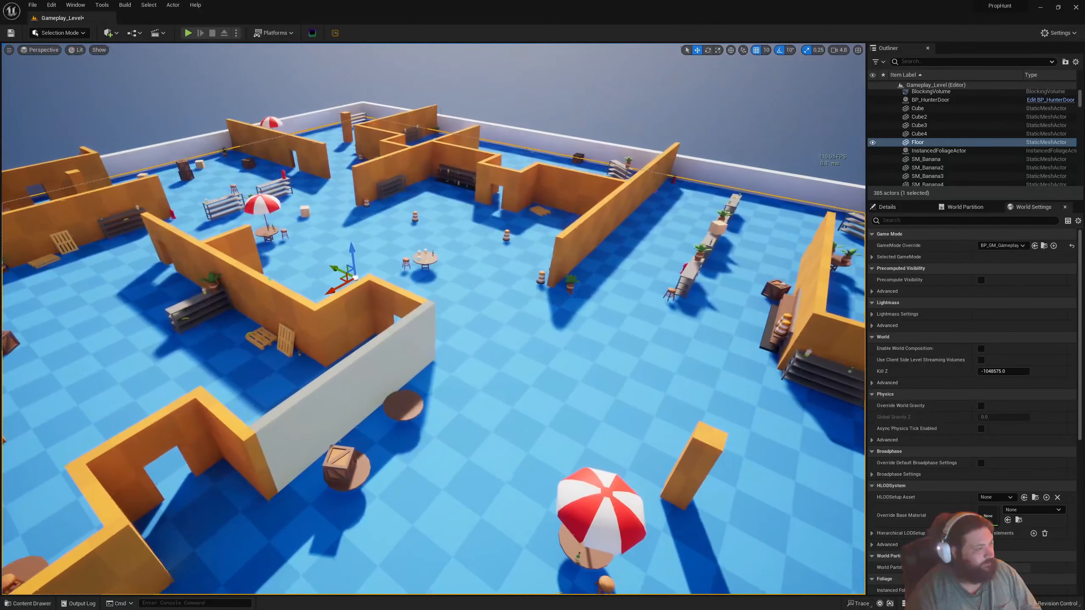
left_click(412, 354)
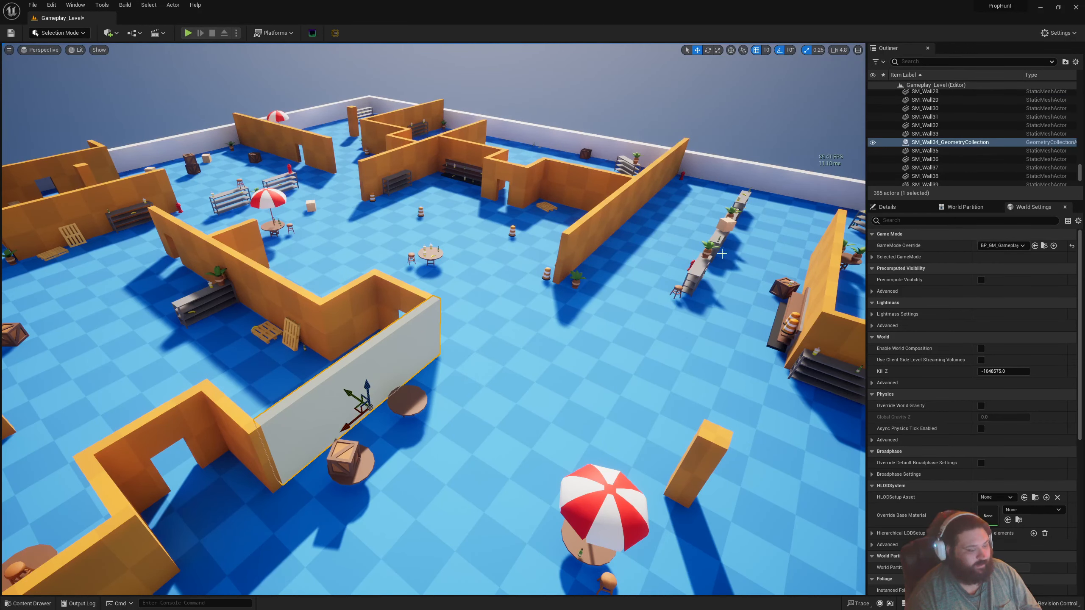
Undo the changes made to the wall back through its fracturing and conversion to a geometry collection
key("Delete")
key("ctrl+z")
left_click(553, 239)
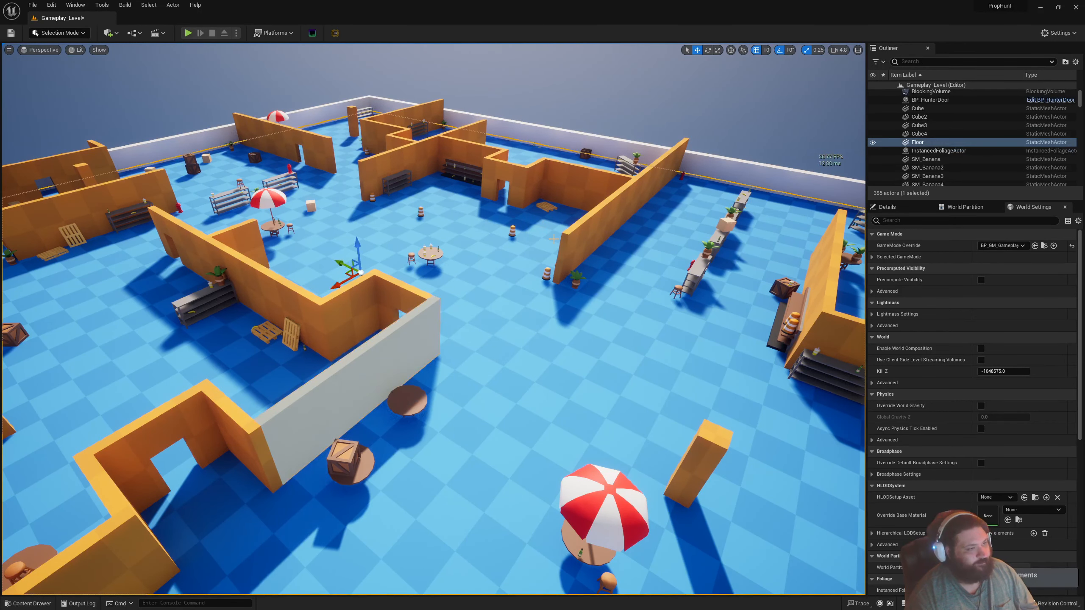
key("ctrl+z")
key("ctrl+z")
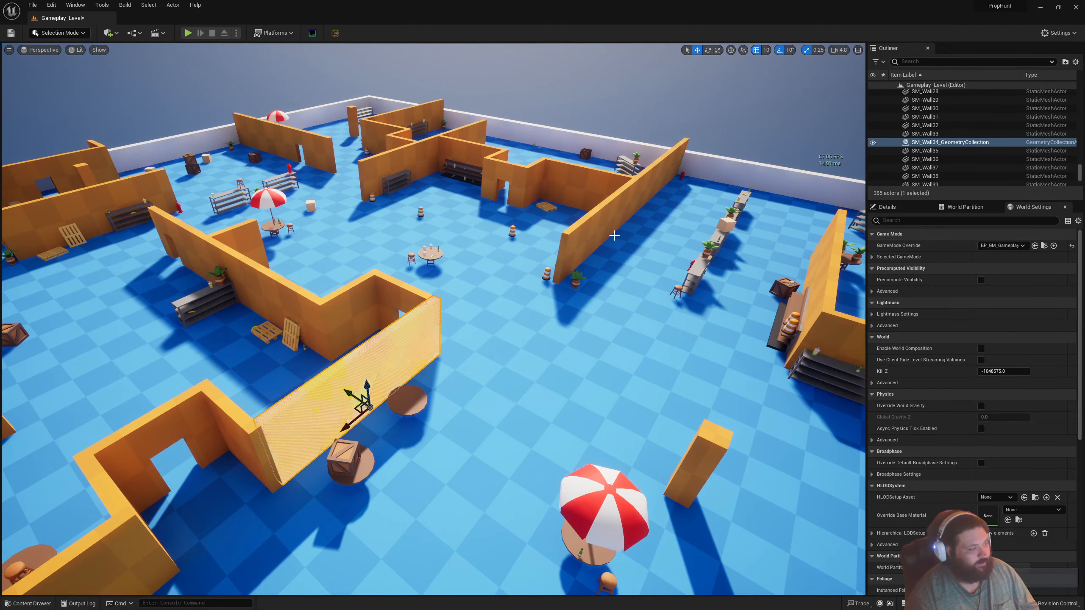
right_click_drag(662, 237, 630, 208)
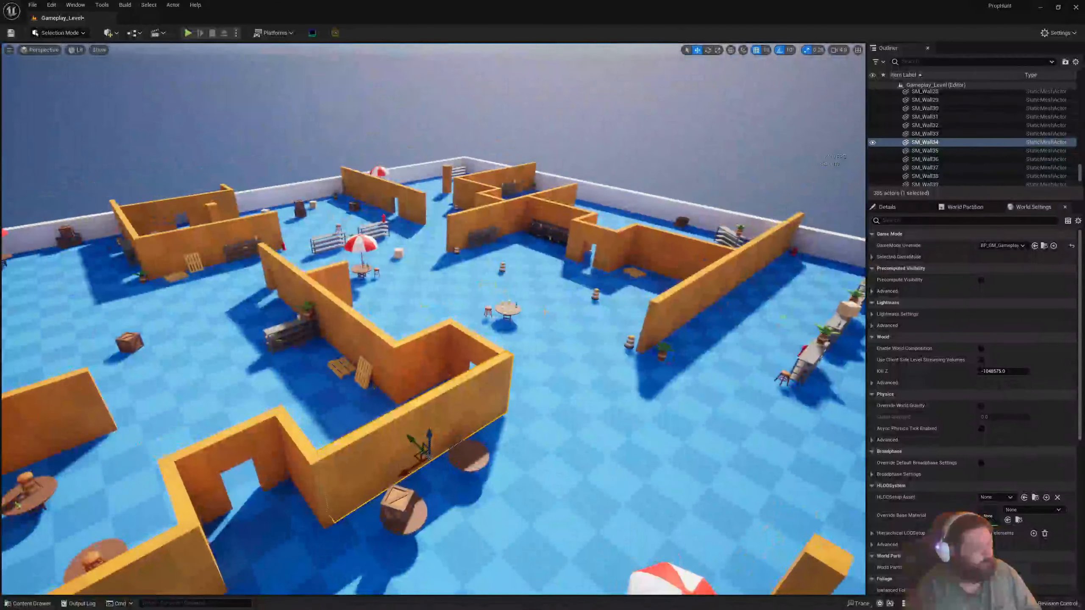
Look over the available editor modes and the content-adding options, and focus the Content Browser
left_click(55, 34)
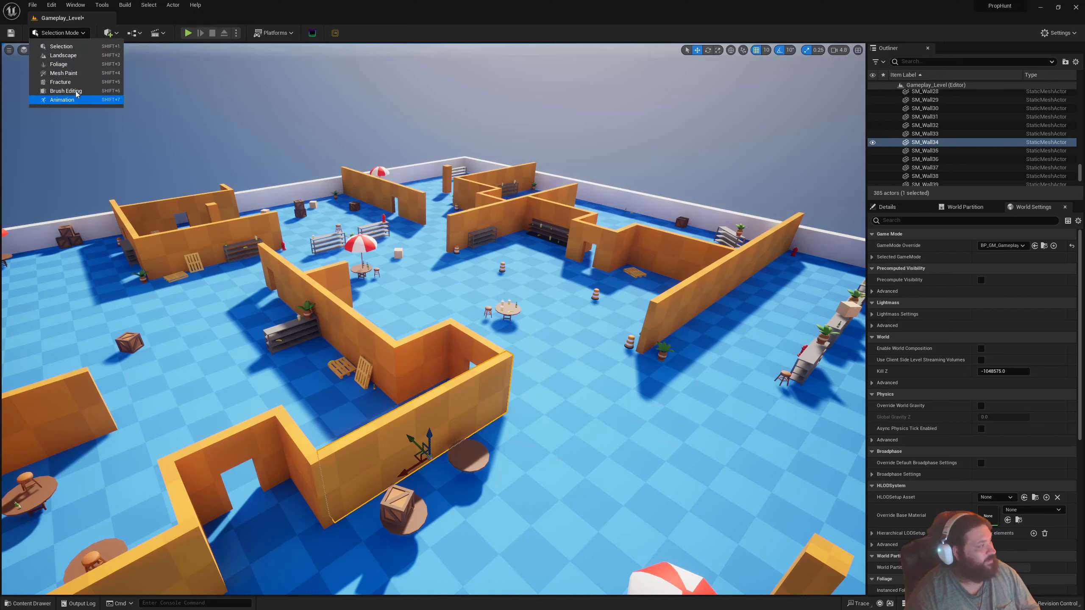
left_click(170, 17)
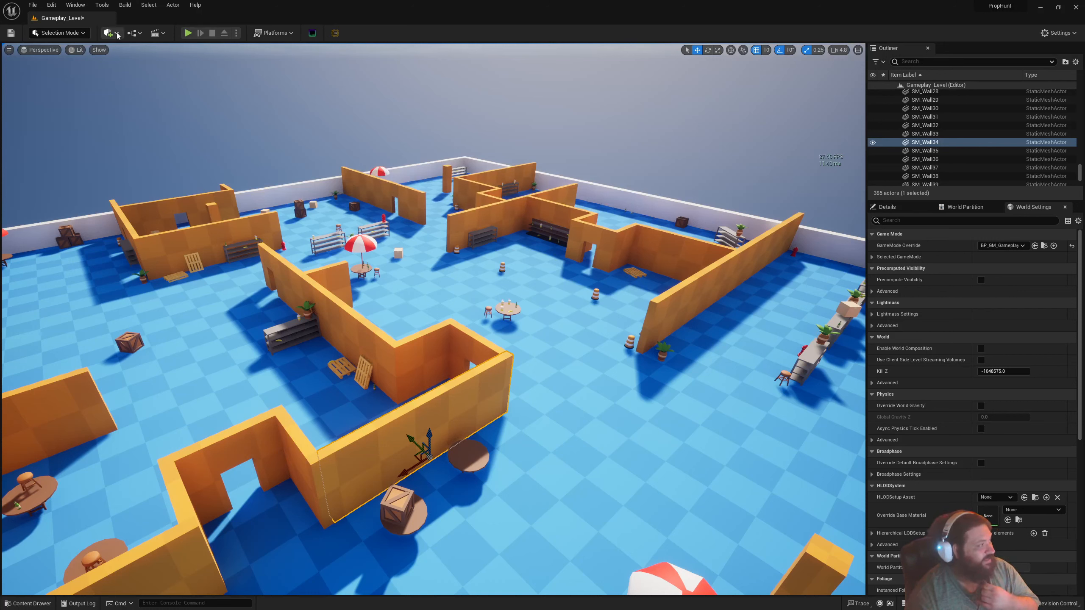
left_click(110, 33)
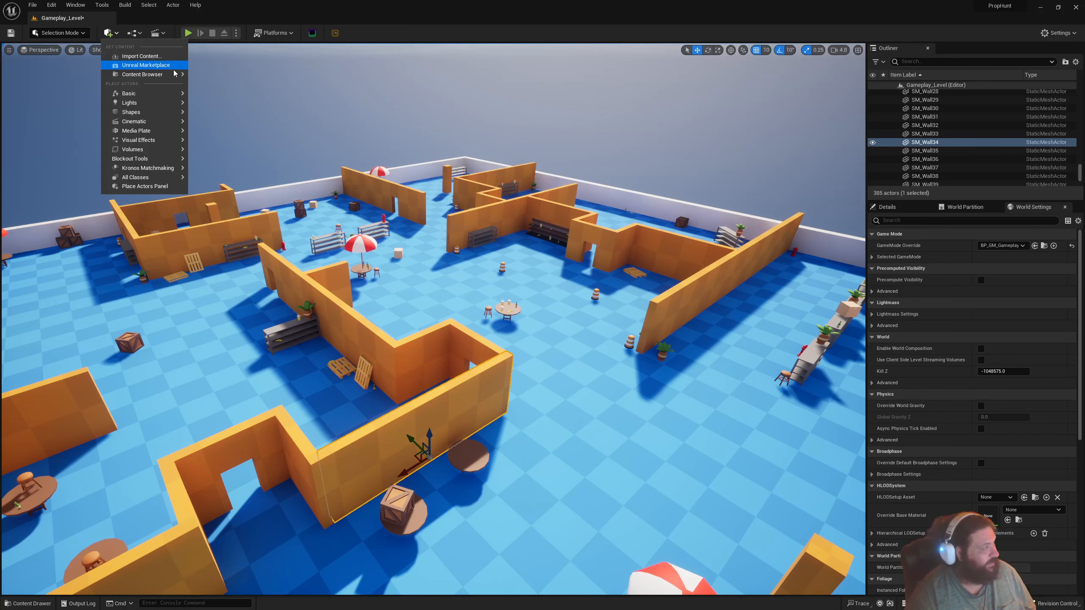
mouse_move(175, 75)
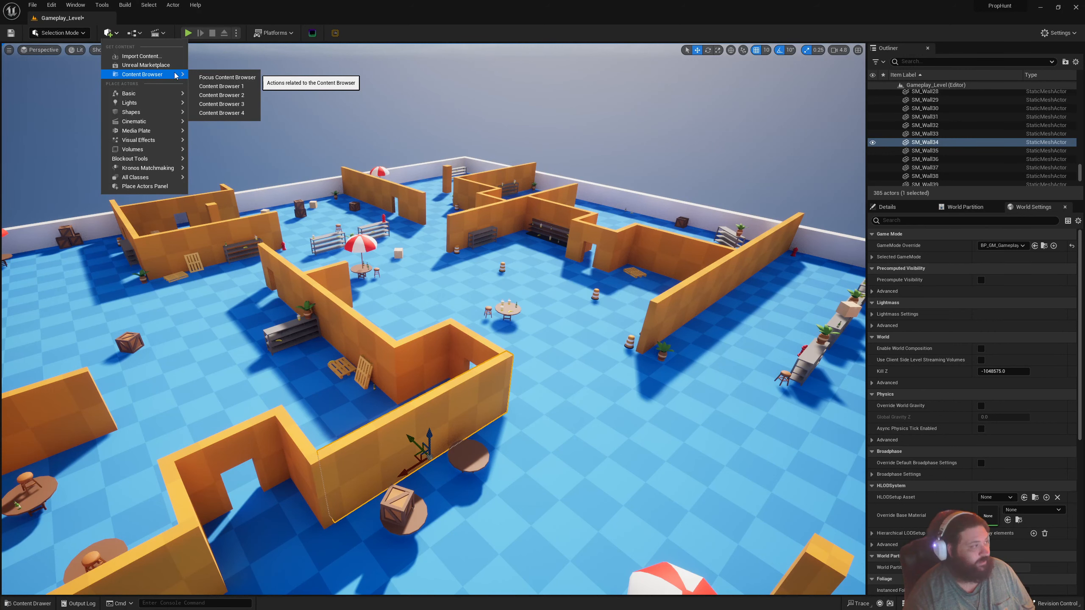
left_click(211, 77)
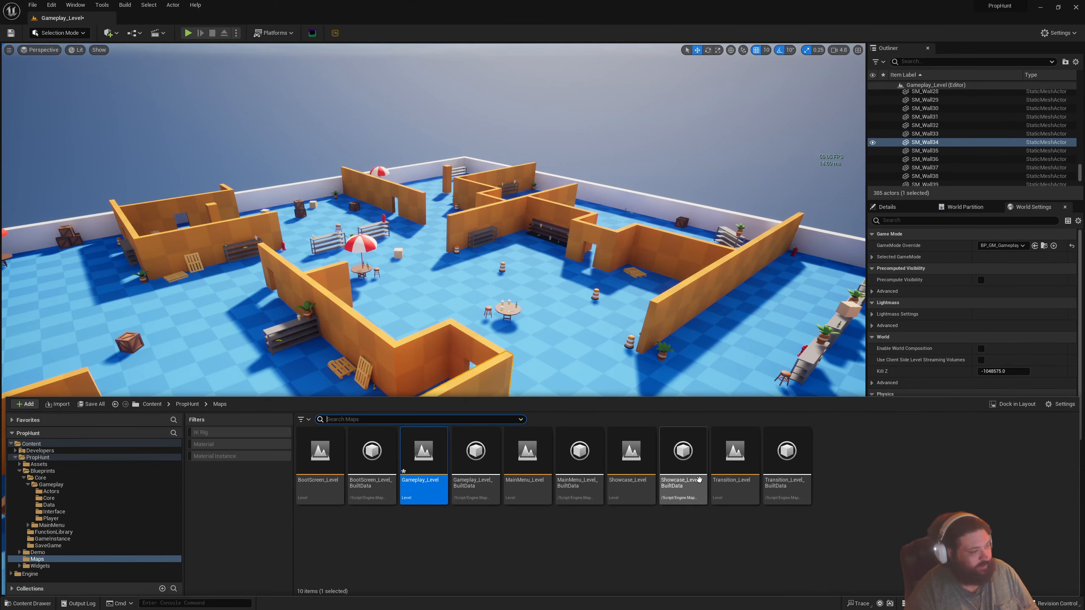
left_click(673, 337)
key("ctrl+space")
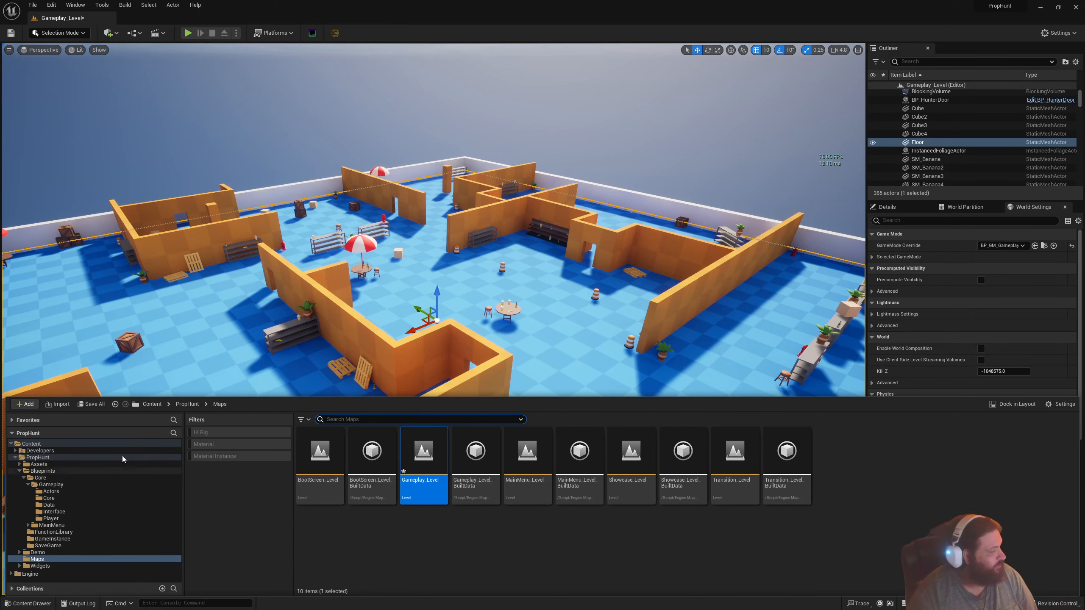
Check the available Content Browser windows and open Content Browser 1 as a separate window
left_click(121, 6)
mouse_move(76, 5)
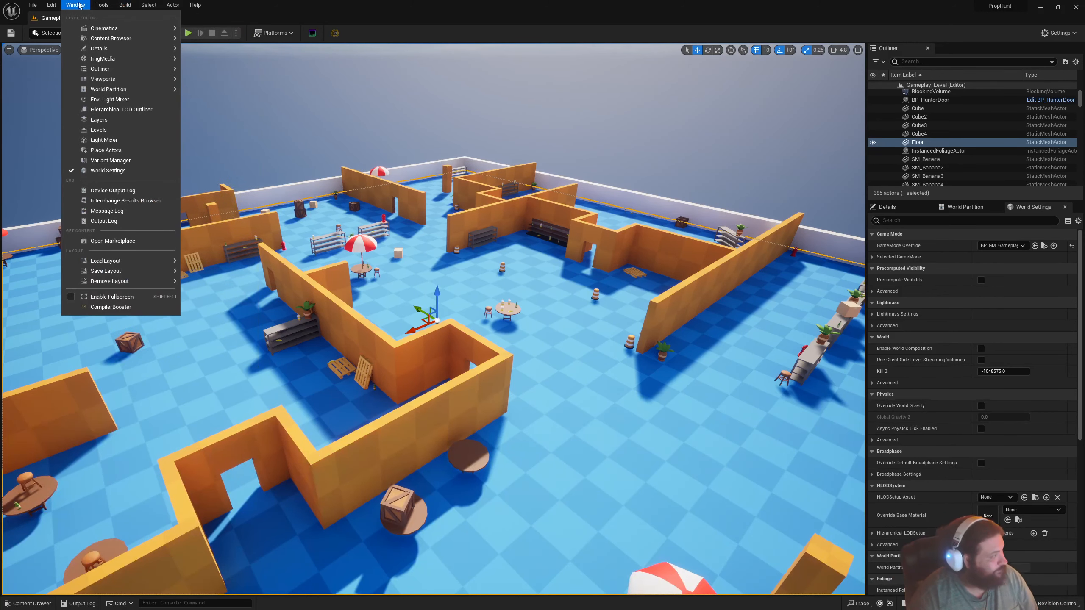
mouse_move(128, 39)
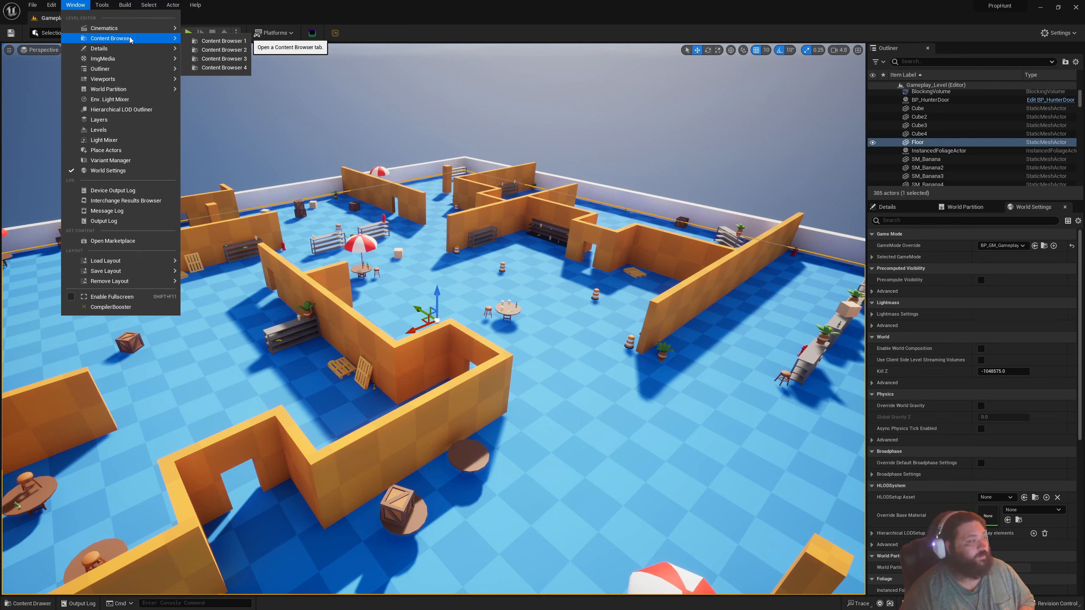
left_click(482, 2)
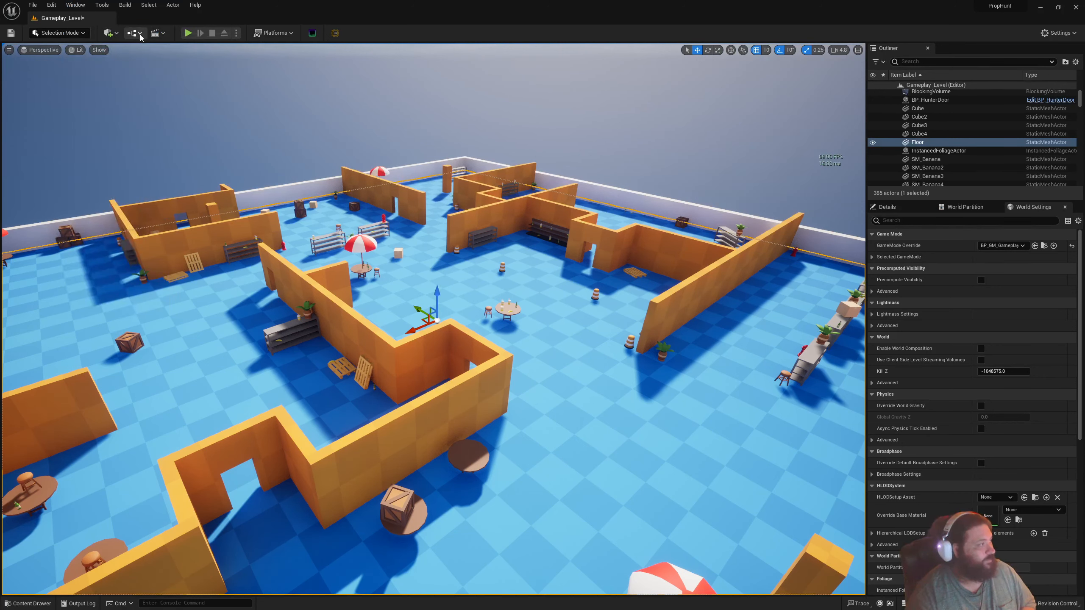
left_click(110, 33)
mouse_move(145, 74)
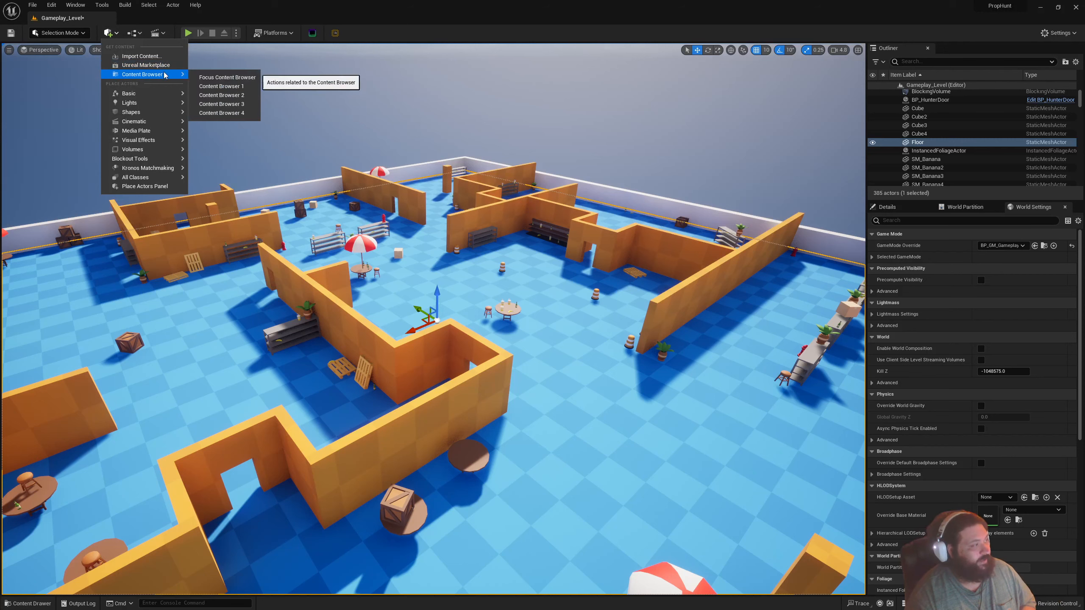
left_click(239, 86)
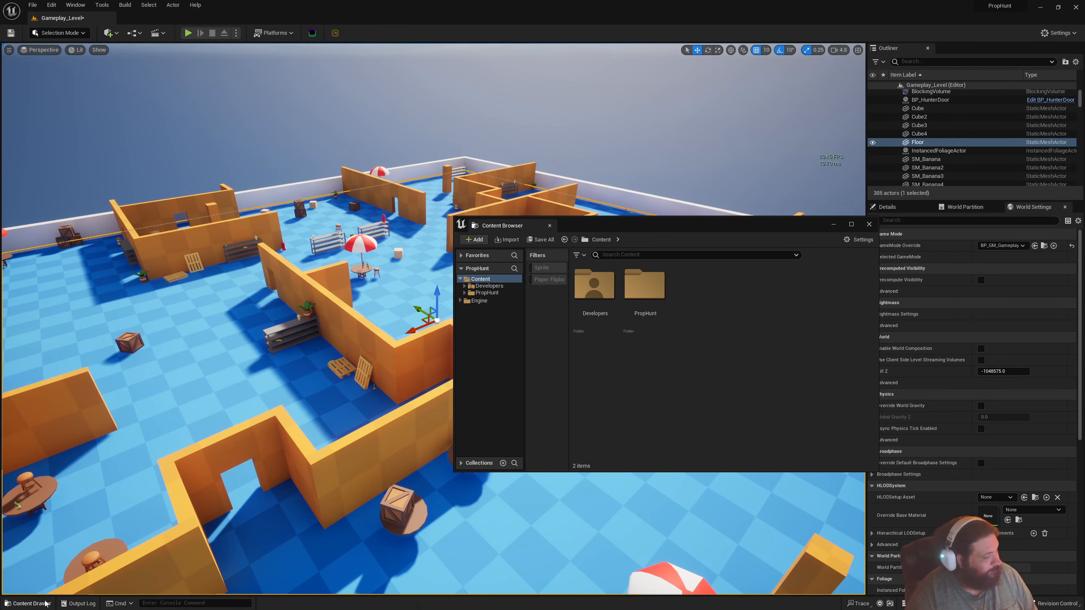
Widen the floating Content Browser, show its PropHunt folder alongside the Content Drawer, and close the floating window
left_click(28, 603)
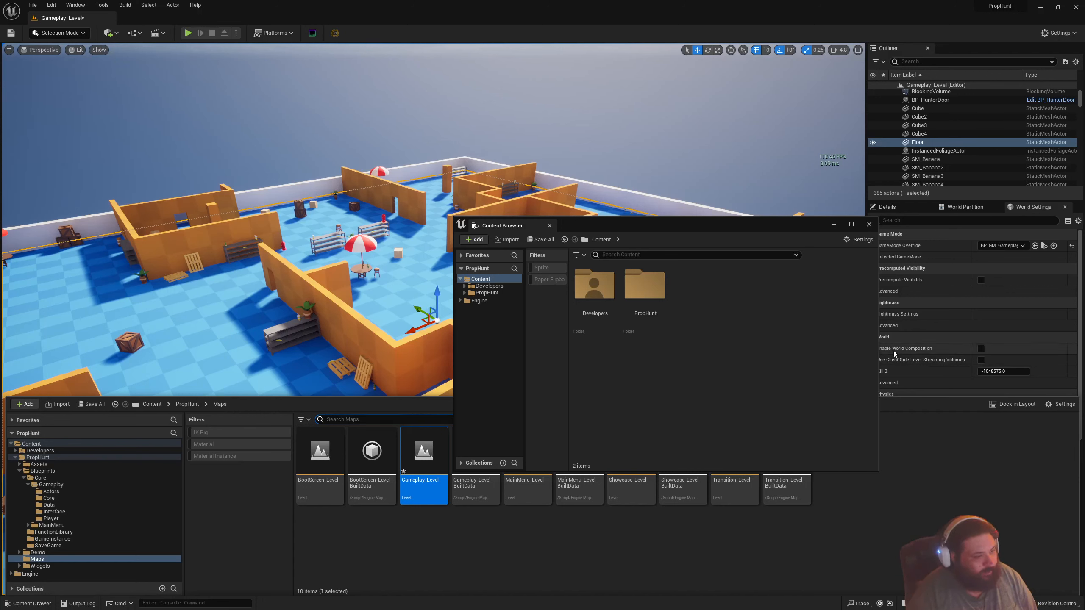
left_click_drag(879, 352, 1084, 352)
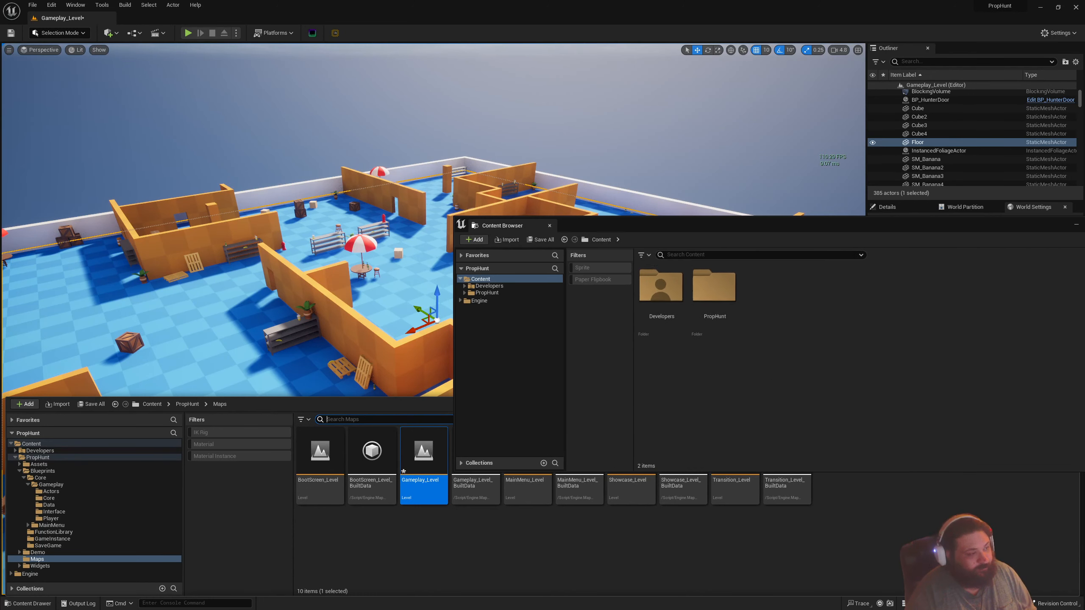
left_click(491, 294)
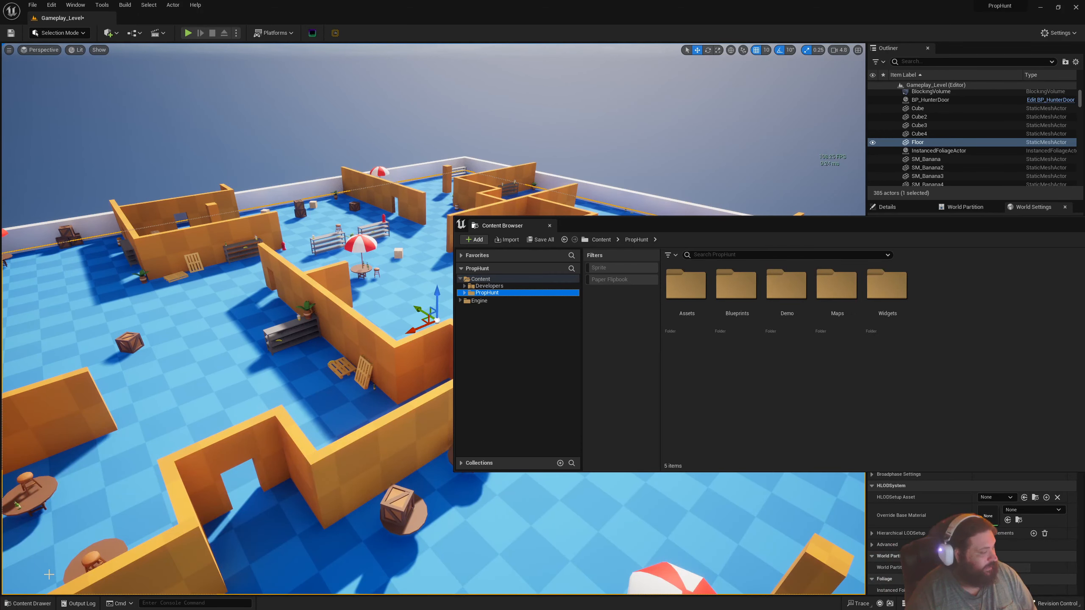
left_click(29, 603)
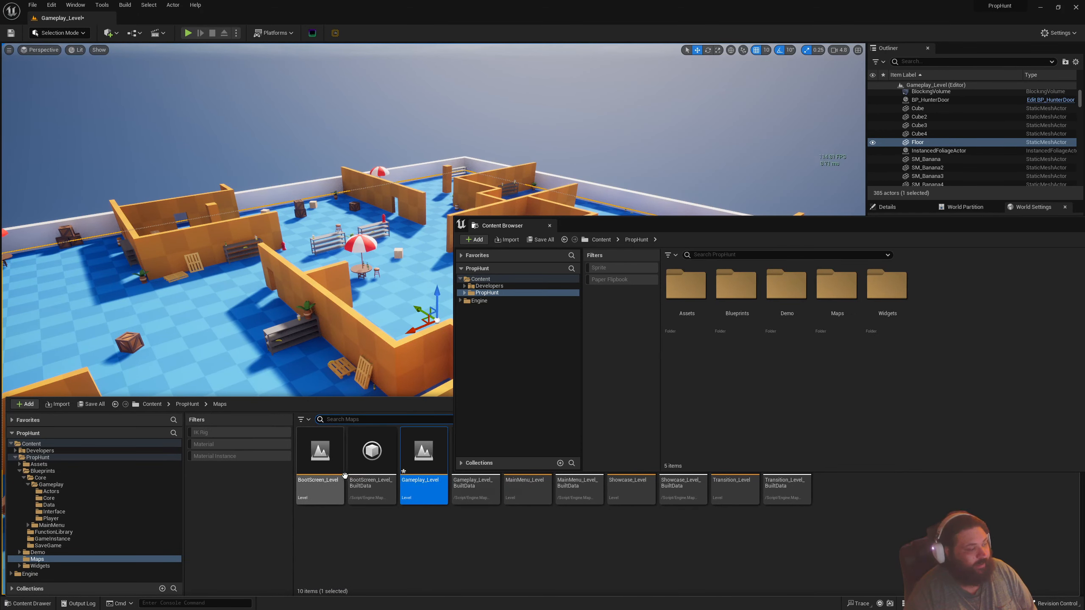
left_click_drag(325, 453, 929, 326)
left_click(872, 434)
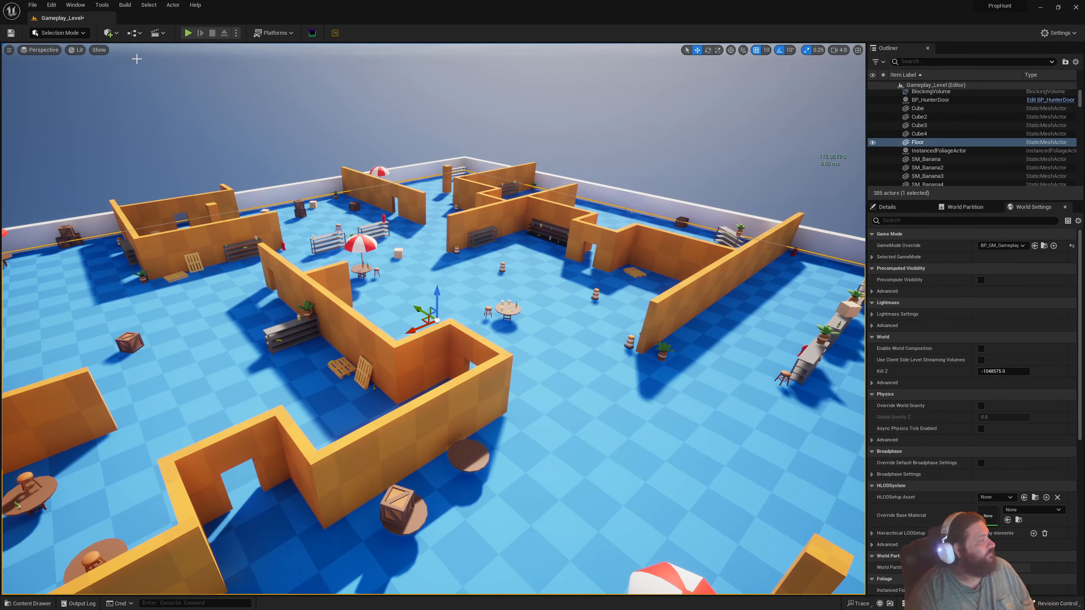
Look over the placeable Basic actors and search the content-adding options for "post", clearing the search at the end
left_click(108, 32)
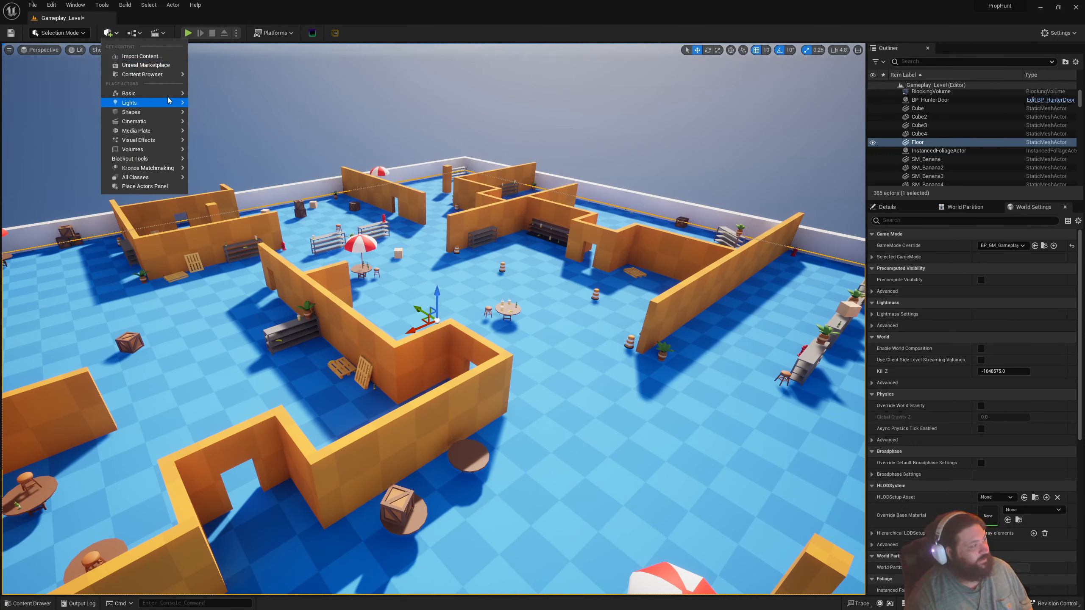
mouse_move(168, 92)
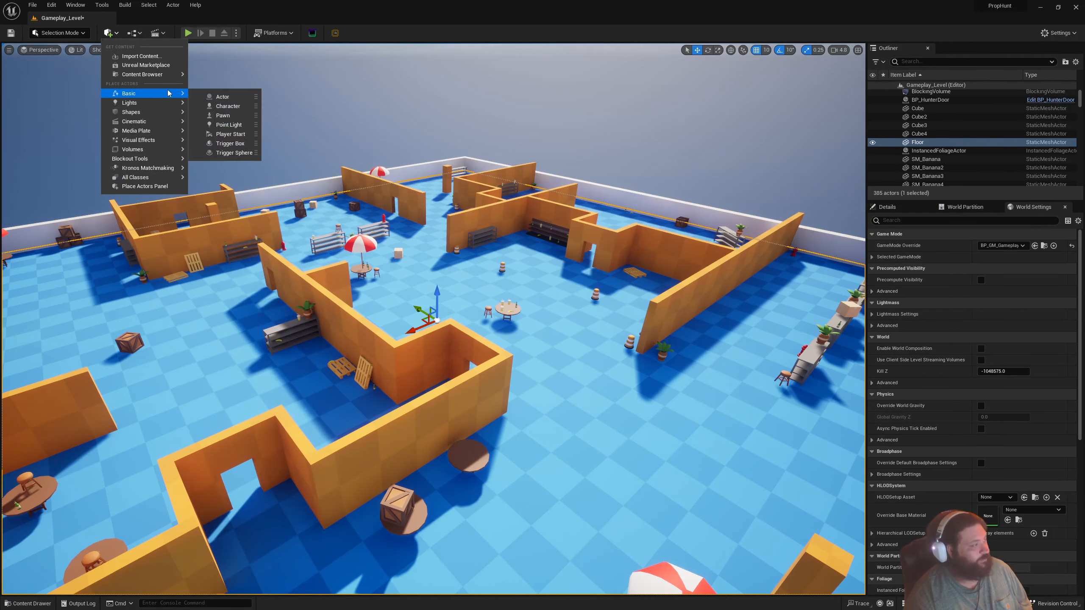
mouse_move(176, 75)
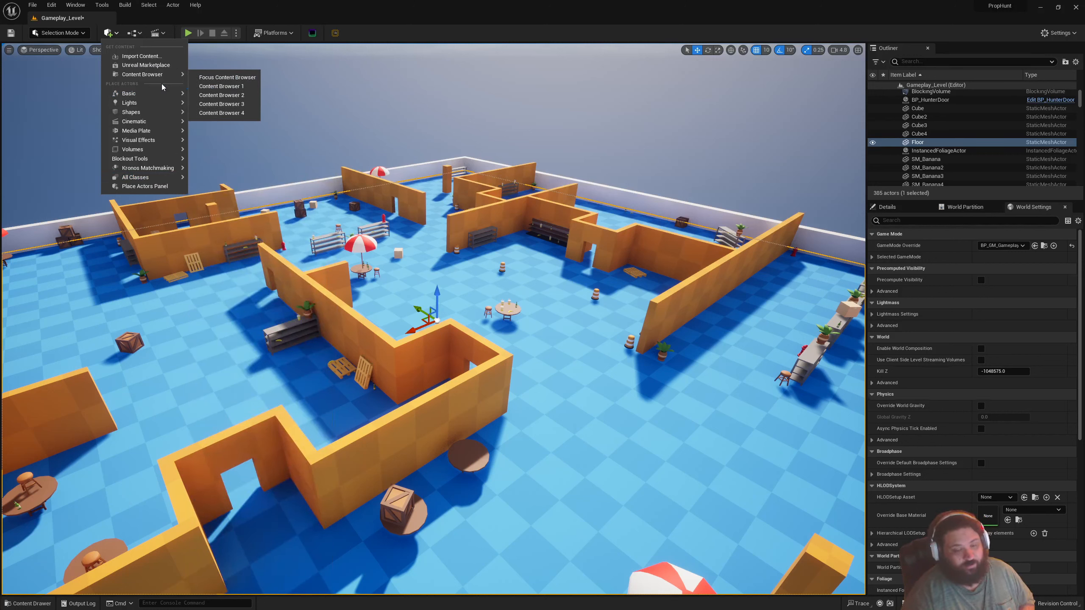
type("post")
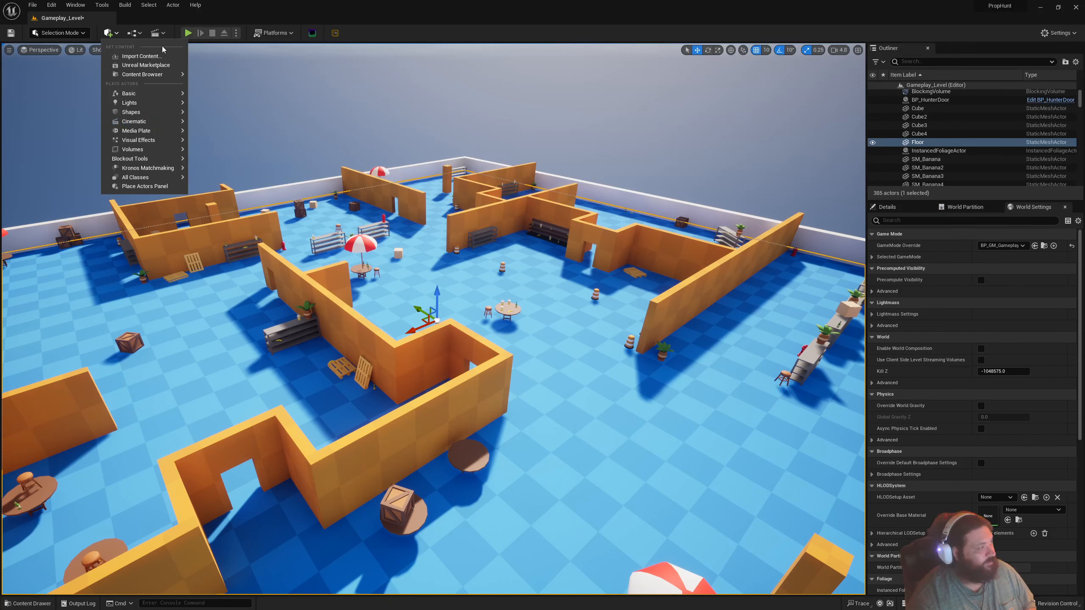
type("pos")
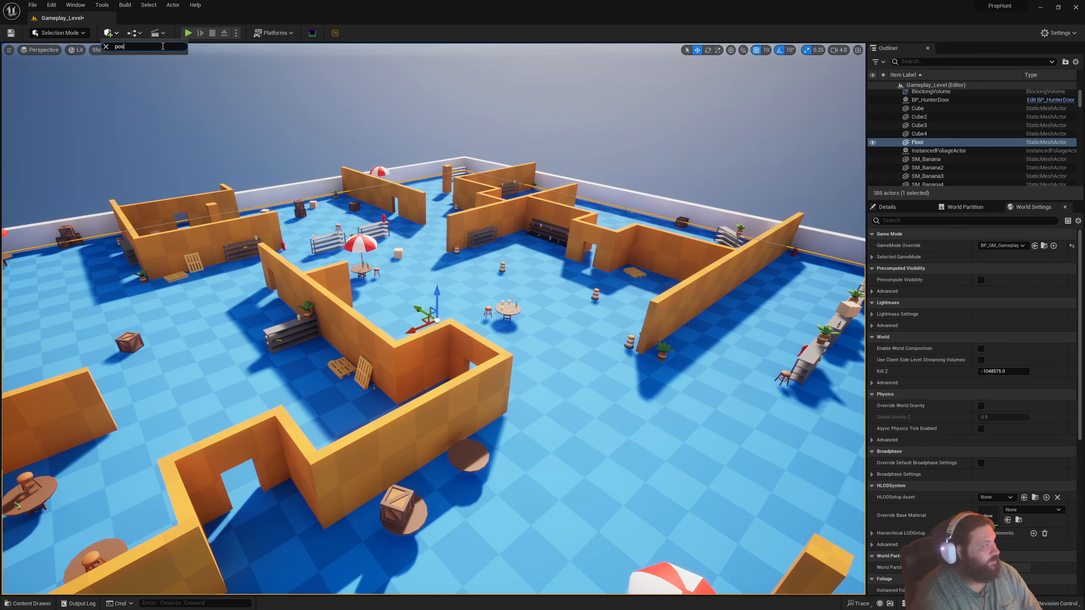
type("dtt")
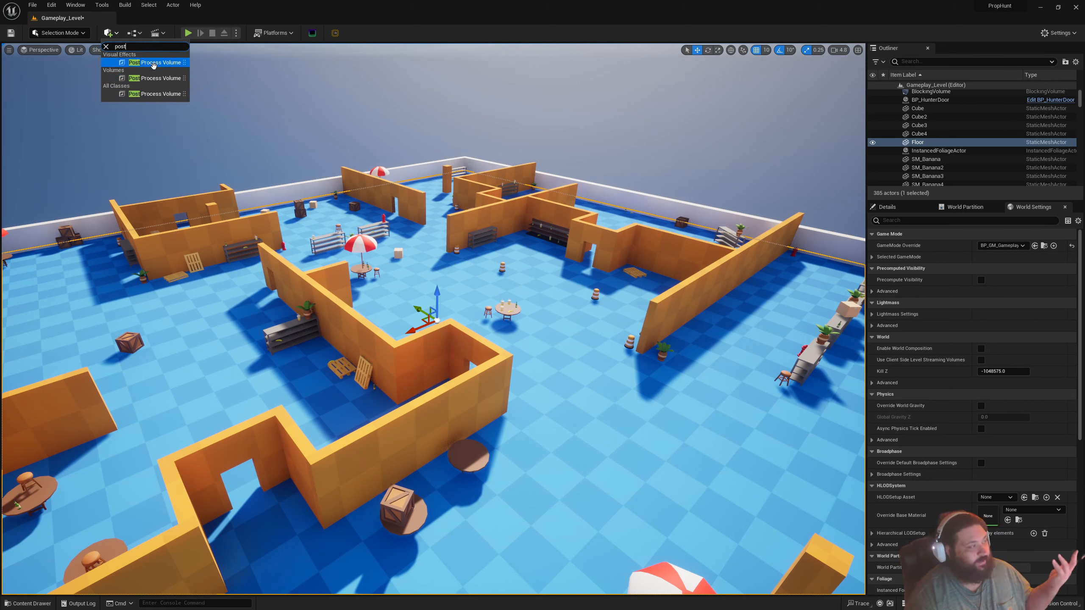
key("BackSpace")
key("BackSpace")
key("BackSpace")
key("BackSpace")
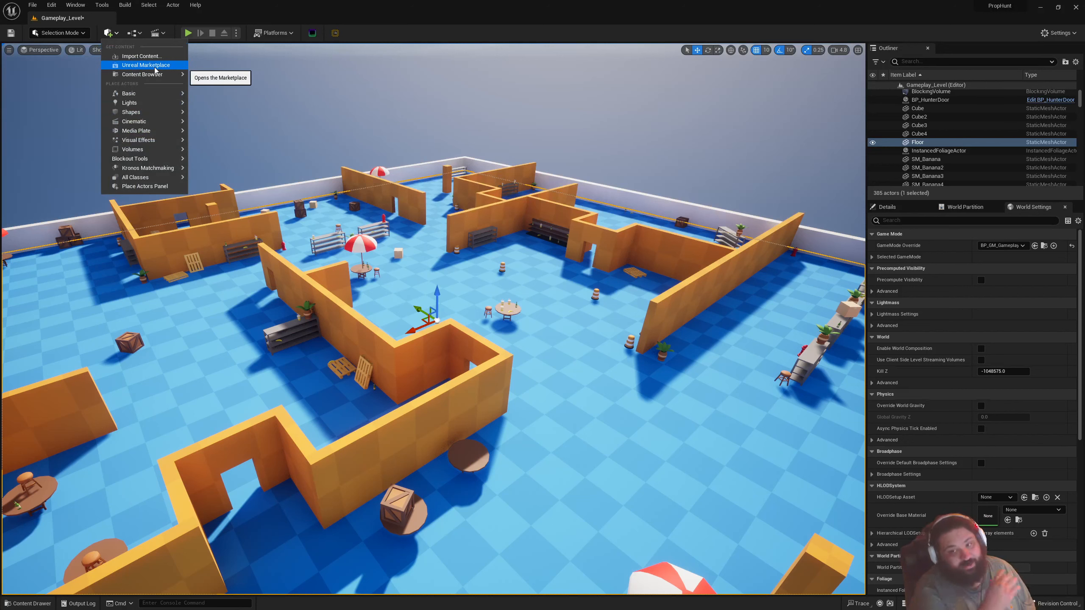
Search the Blueprint options for "level" and clear the search
left_click(133, 33)
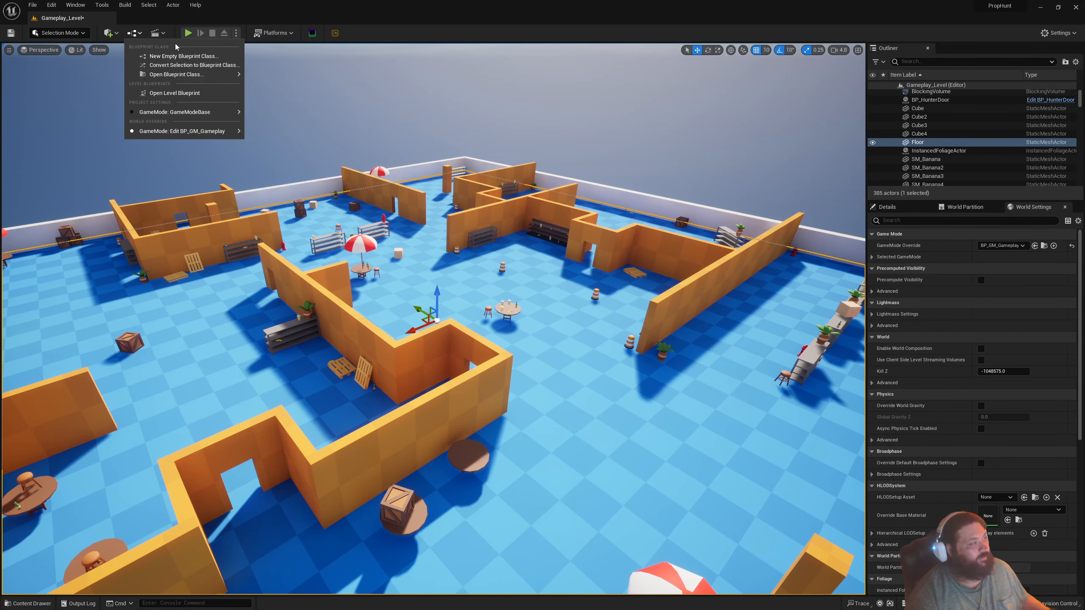
type("level")
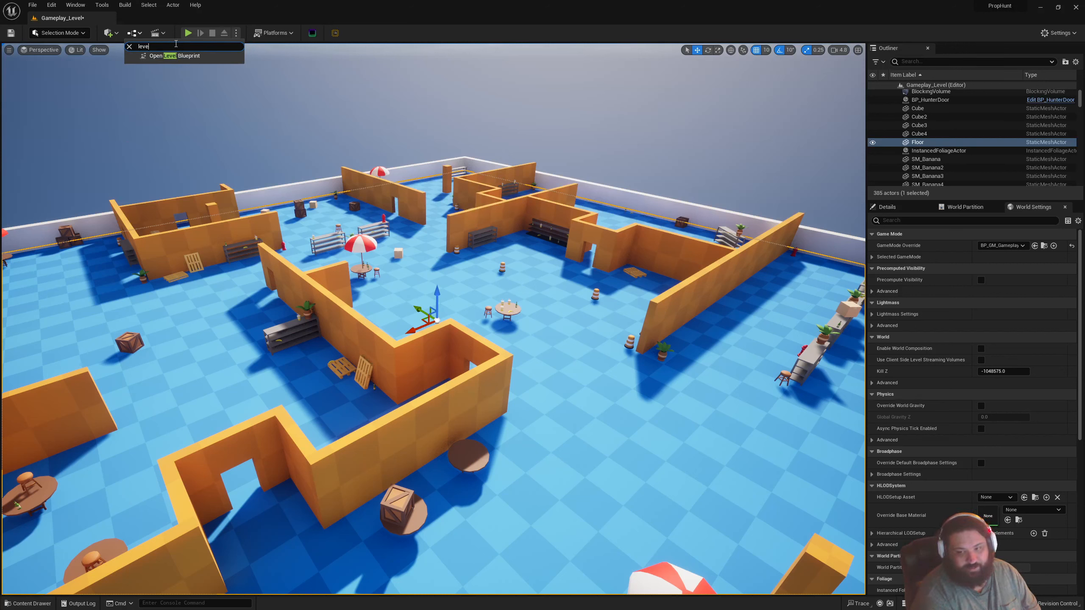
key("BackSpace")
key("BackSpace")
key("BackSpace")
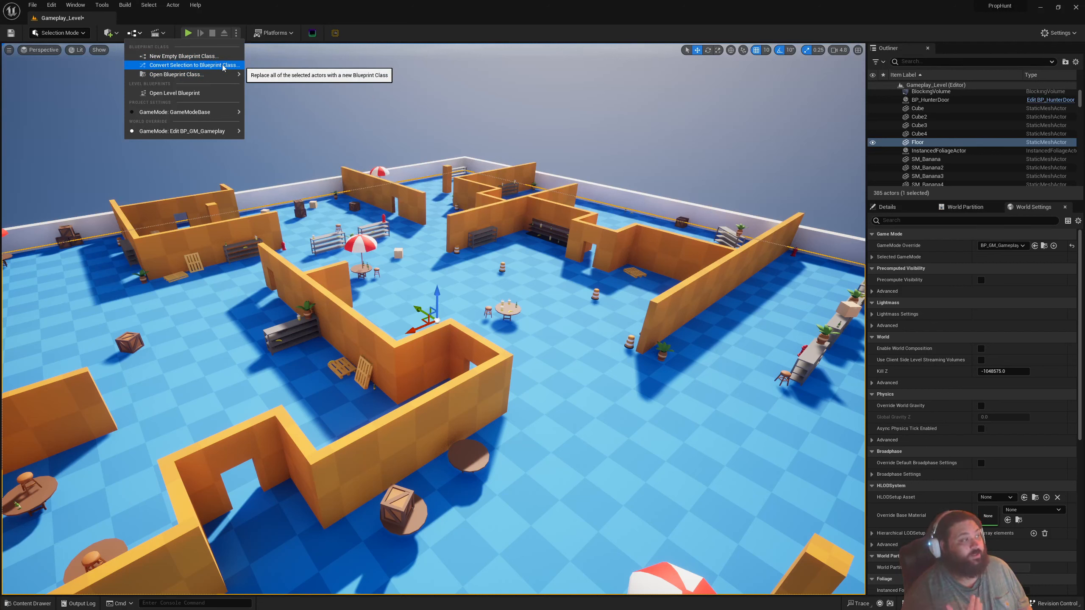
Open the Level Blueprint of the gameplay level and view its event graph
mouse_move(224, 79)
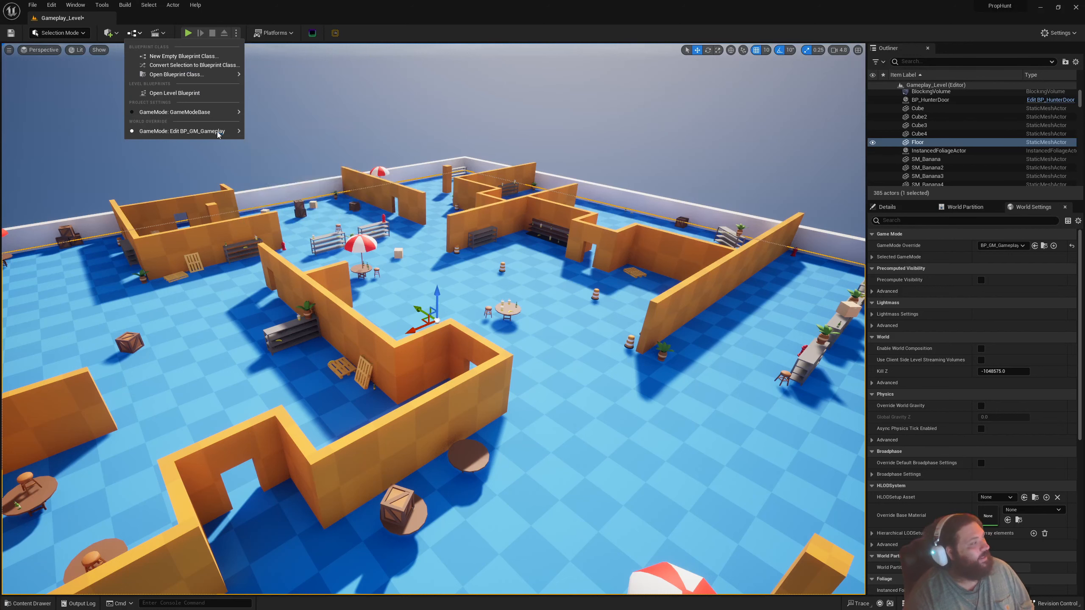
mouse_move(214, 112)
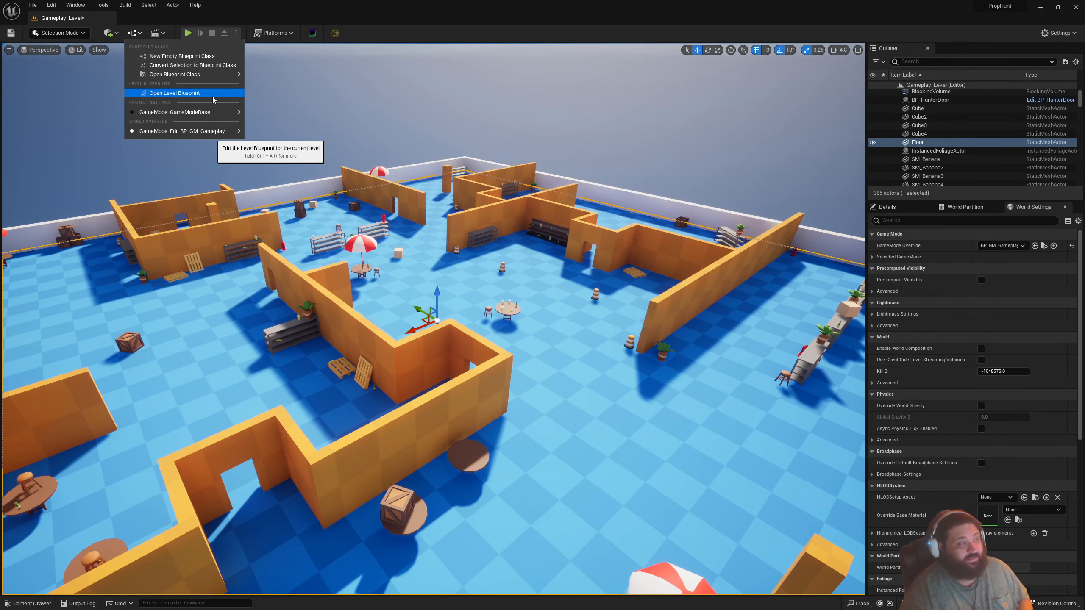
left_click(212, 98)
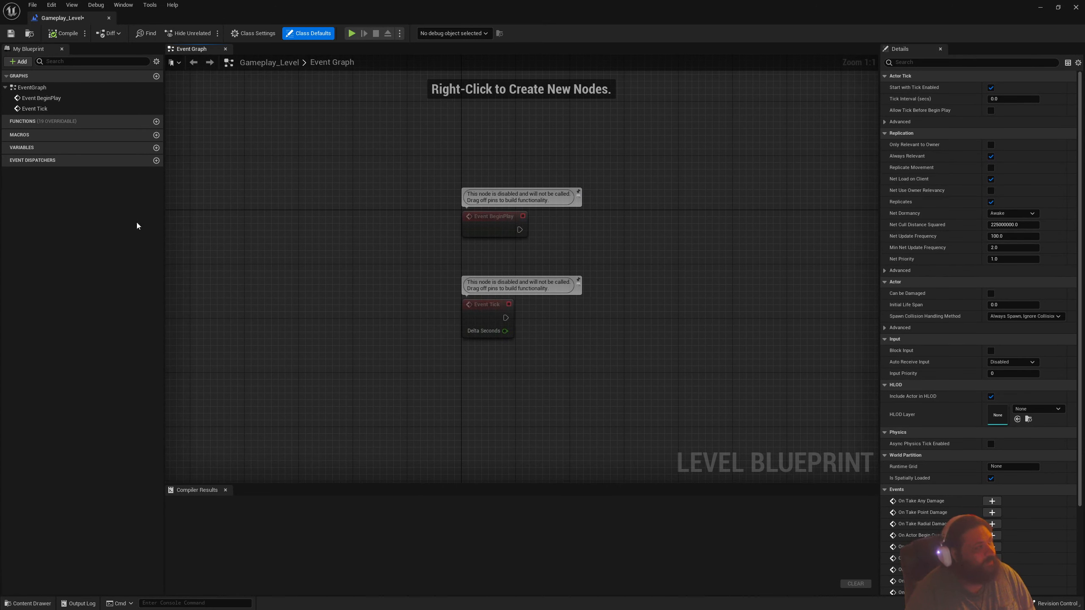
right_click_drag(706, 253, 505, 240)
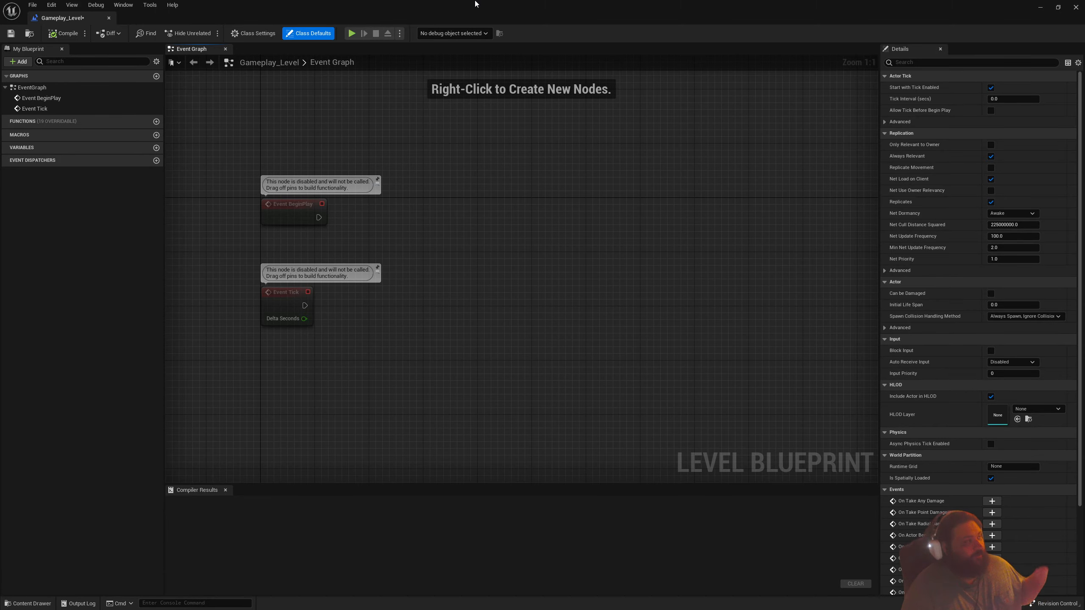
Dock the Level Blueprint editor beside the level's tab and switch between the two
left_click_drag(491, 6, 530, 105)
left_click_drag(332, 122, 156, 19)
left_click(69, 18)
left_click(146, 18)
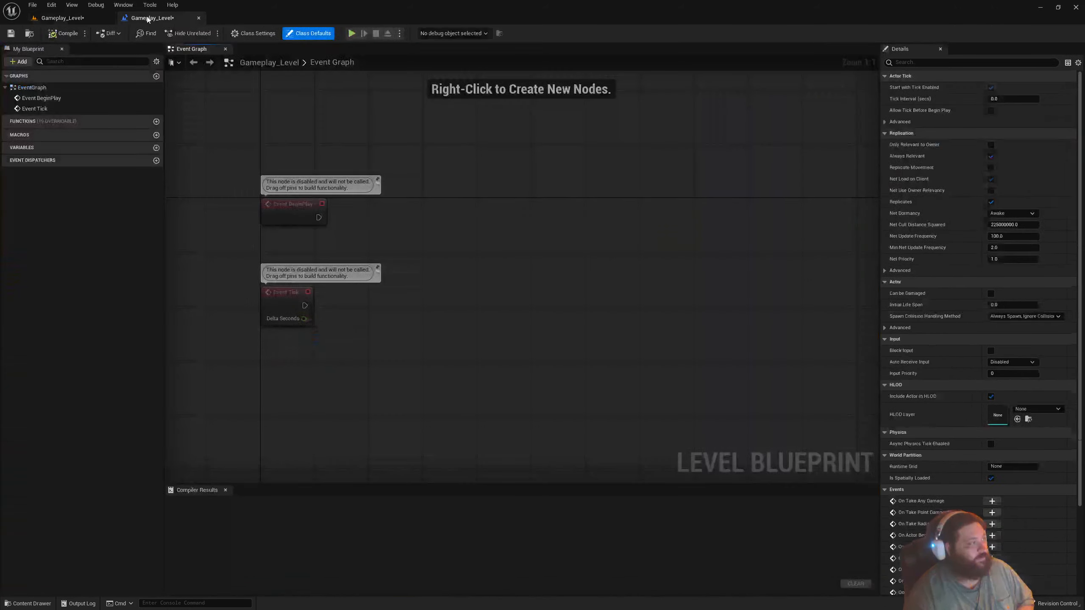
left_click(85, 18)
left_click(143, 18)
Undock the Level Blueprint into its own floating window, reposition it over the level, and minimize it
left_click_drag(133, 18, 426, 499)
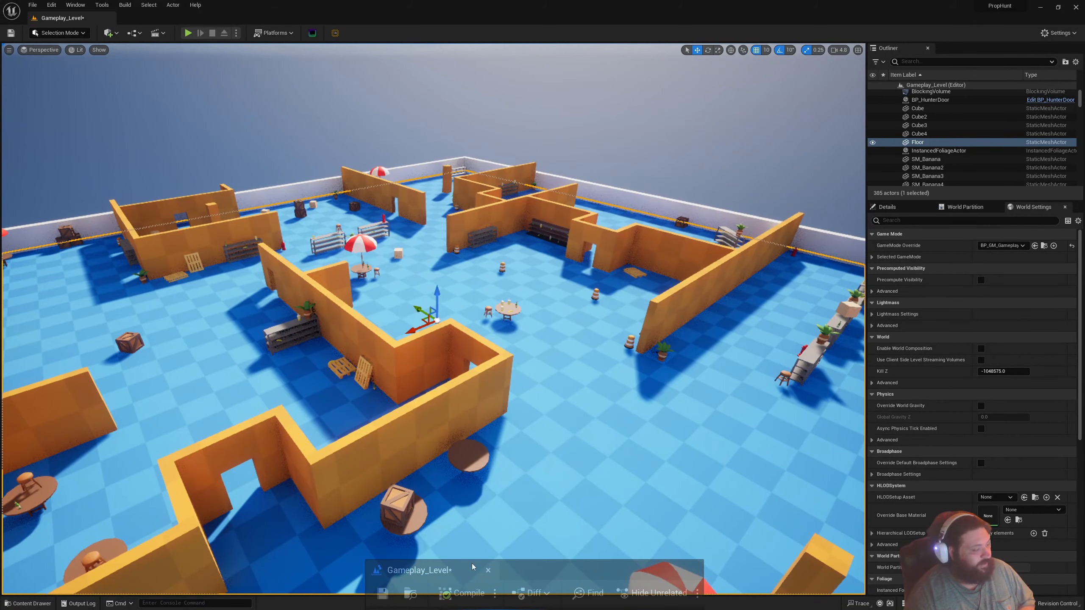
left_click_drag(472, 567, 354, 215)
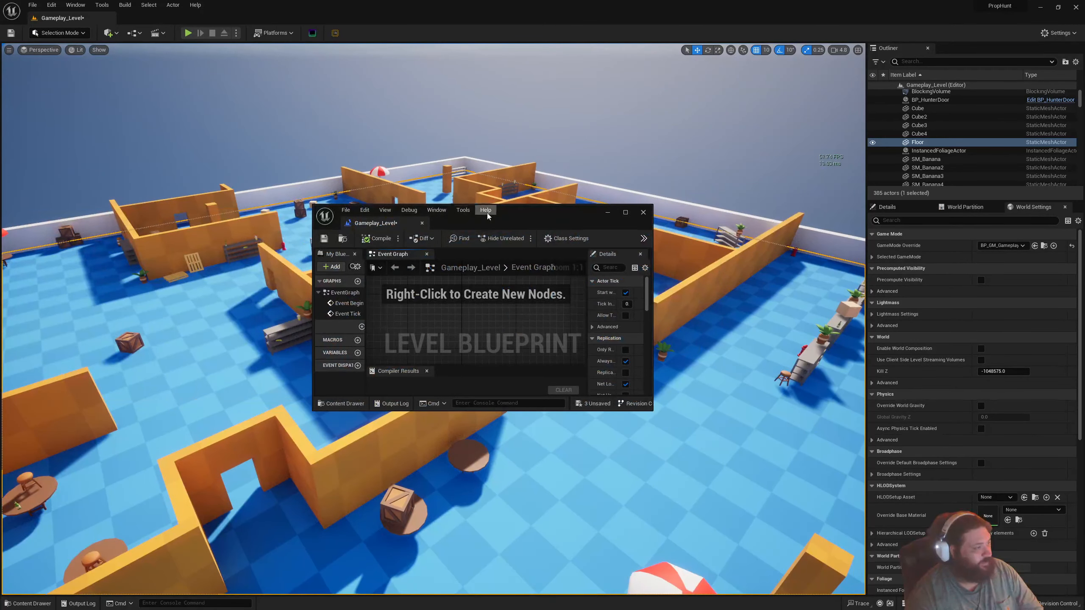
left_click_drag(487, 216, 626, 185)
left_click_drag(482, 192, 354, 195)
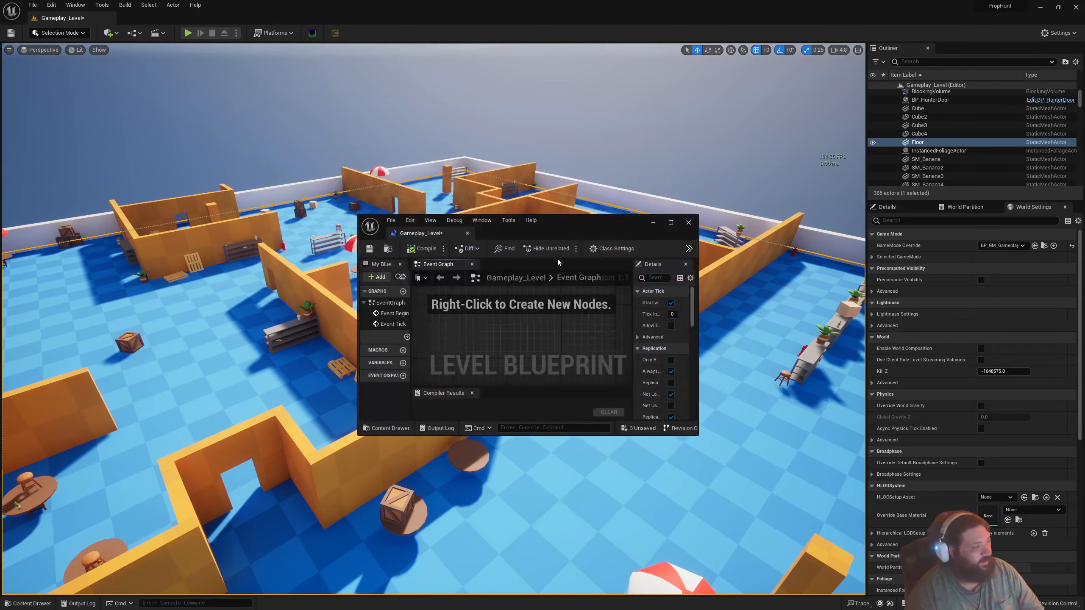
left_click(652, 223)
Look over the project and world override GameMode options and the Level Sequence options
left_click(133, 36)
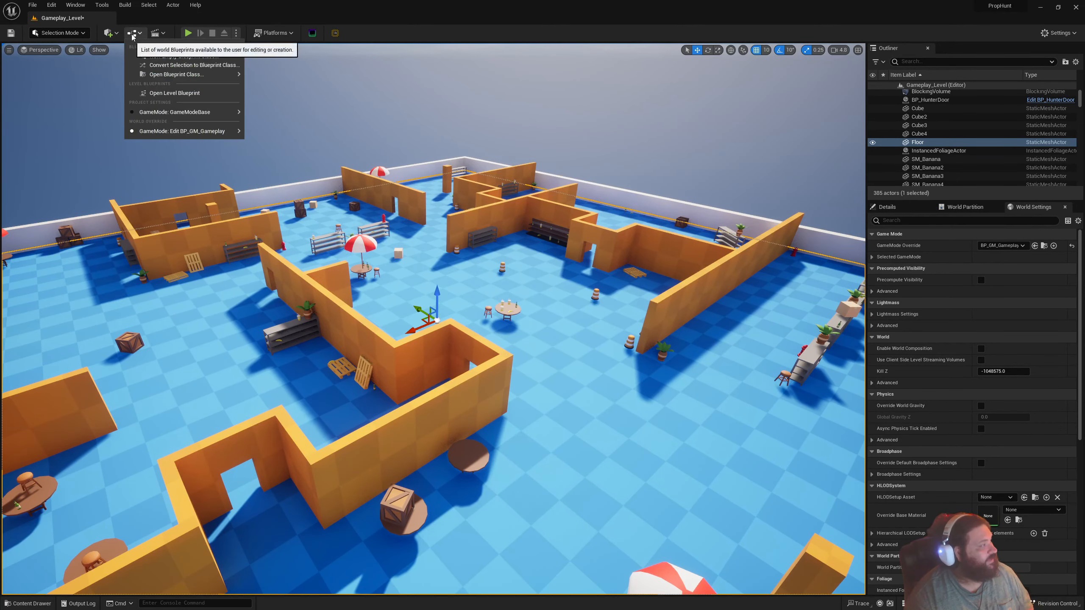
mouse_move(199, 112)
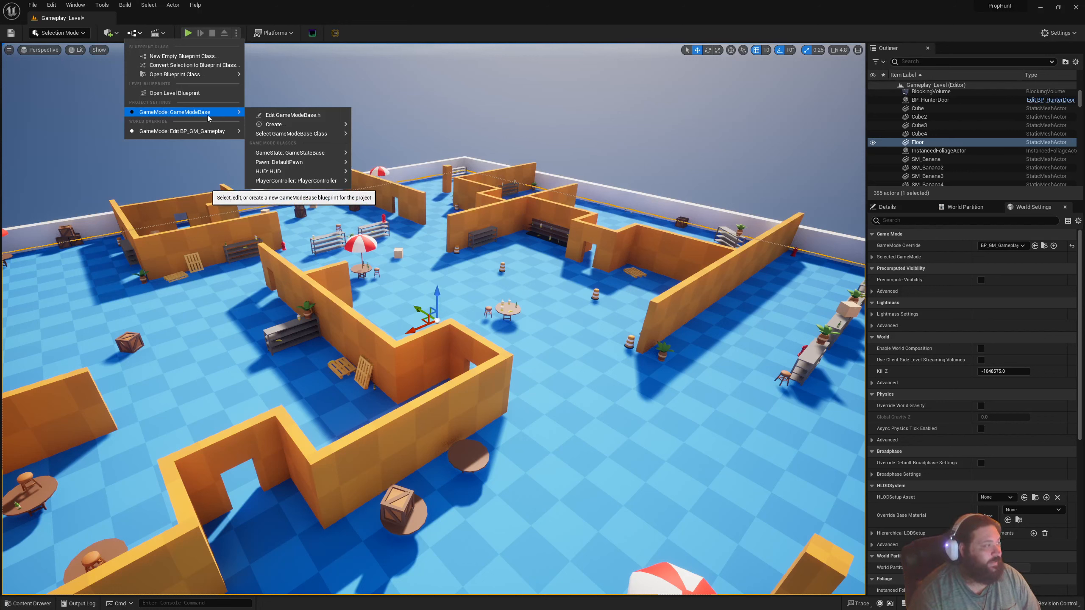
mouse_move(236, 135)
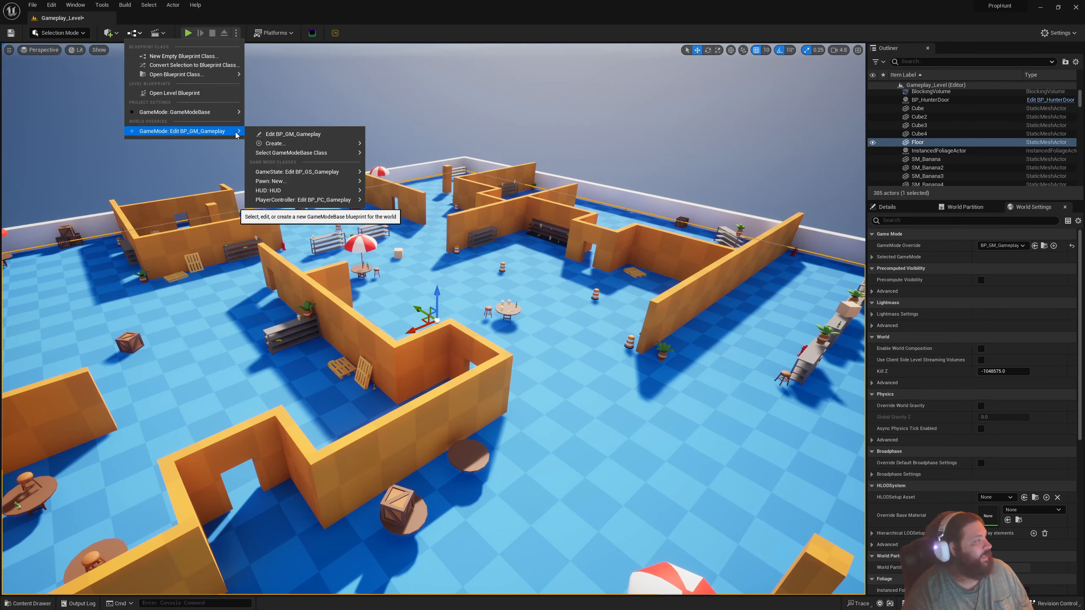
left_click(158, 33)
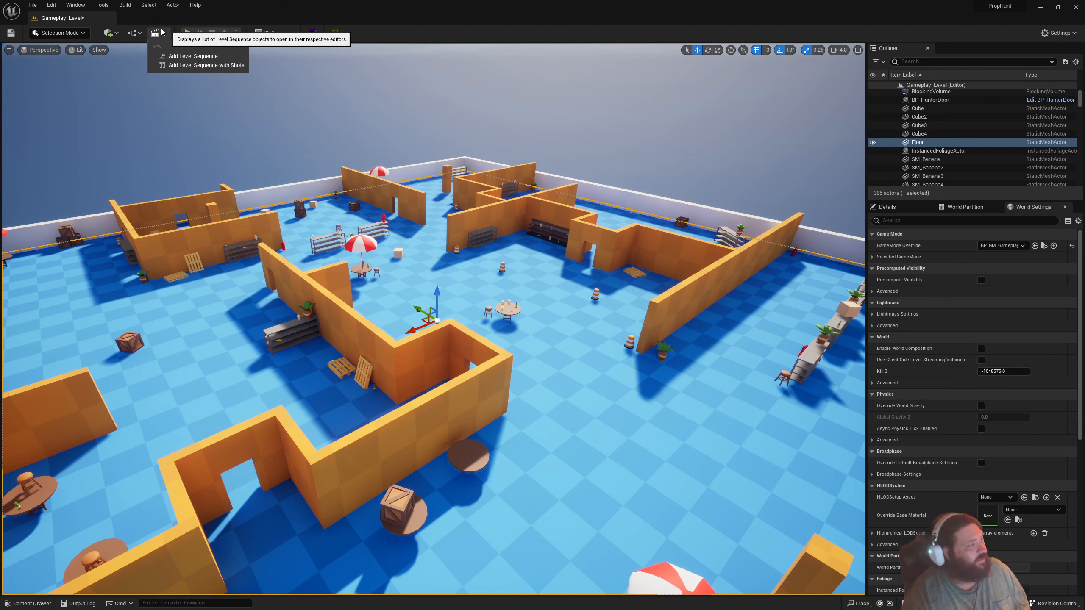
left_click(216, 17)
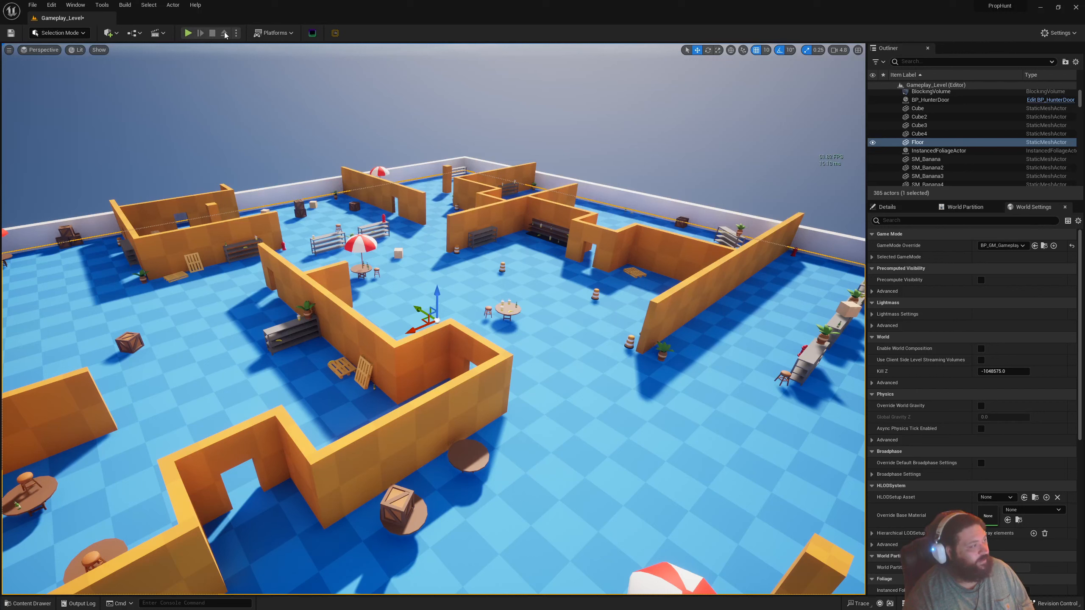
Play-test the level by running and jumping around with the character, and end the play session
left_click(189, 34)
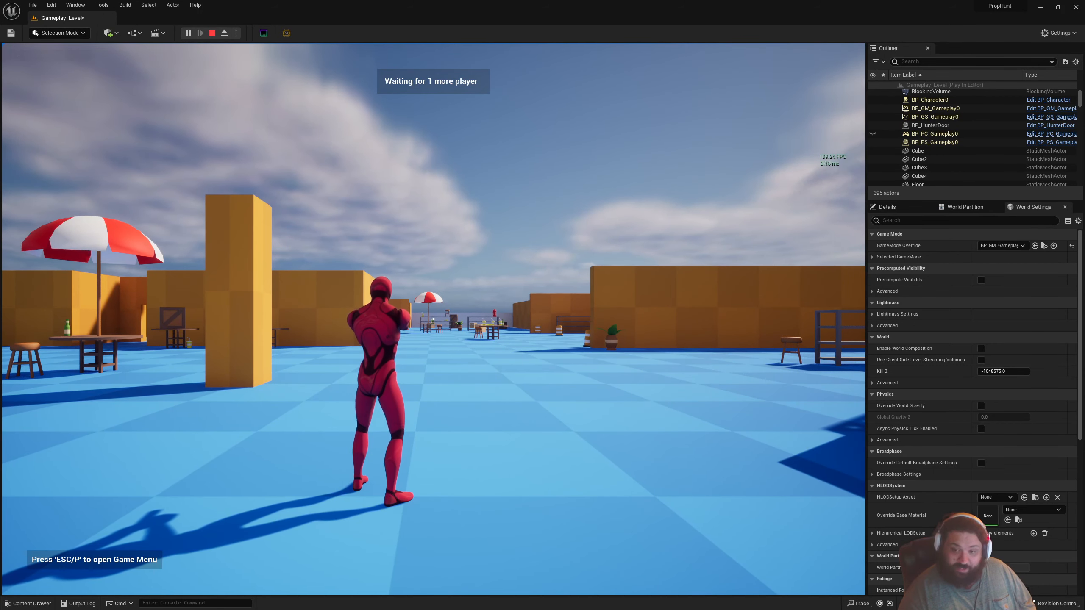
key("w")
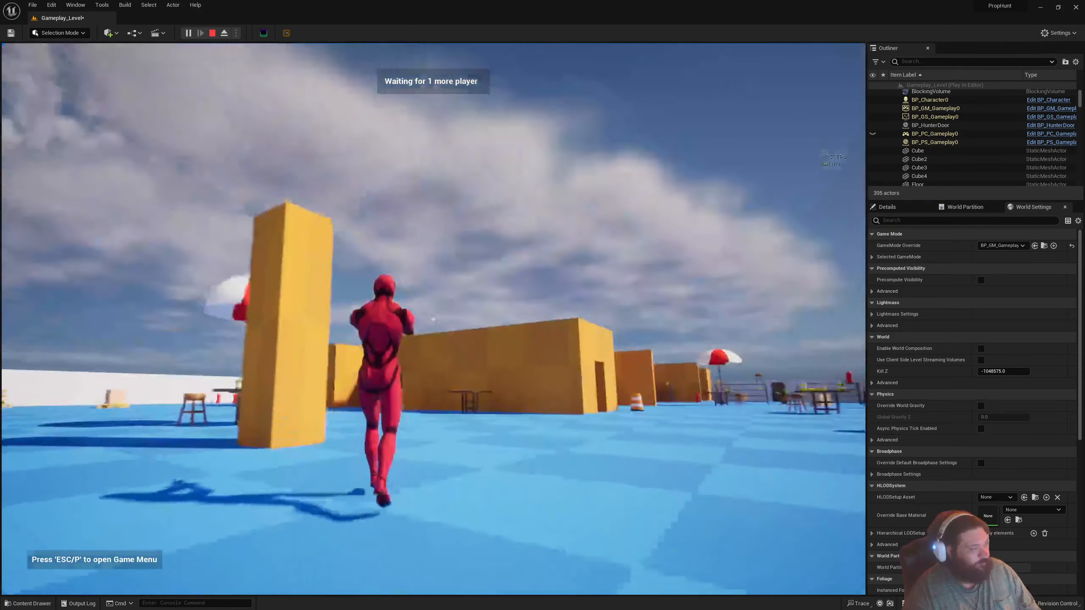
key("space")
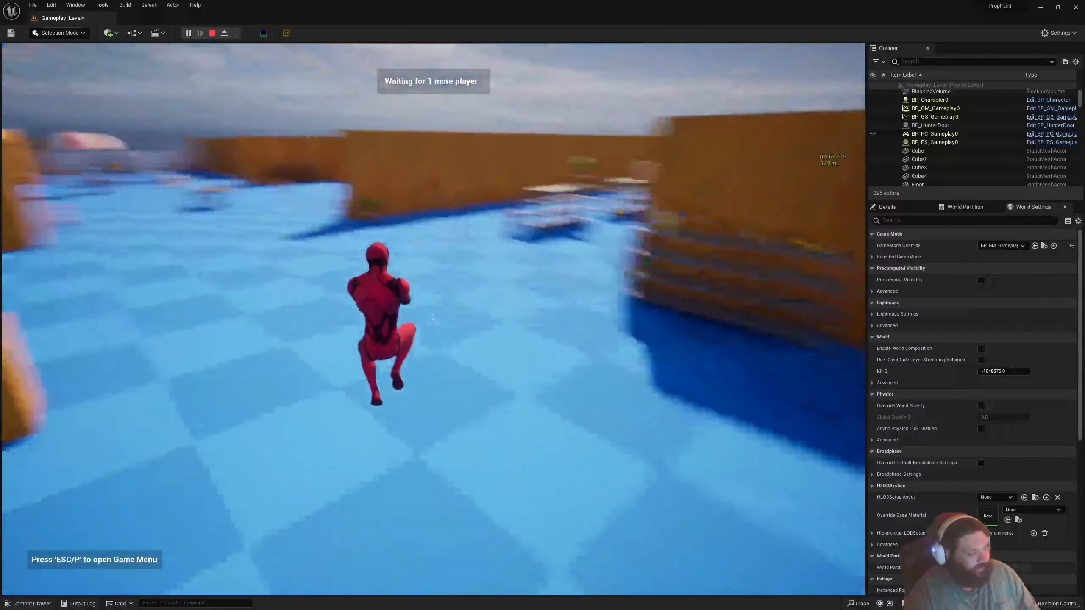
key("space")
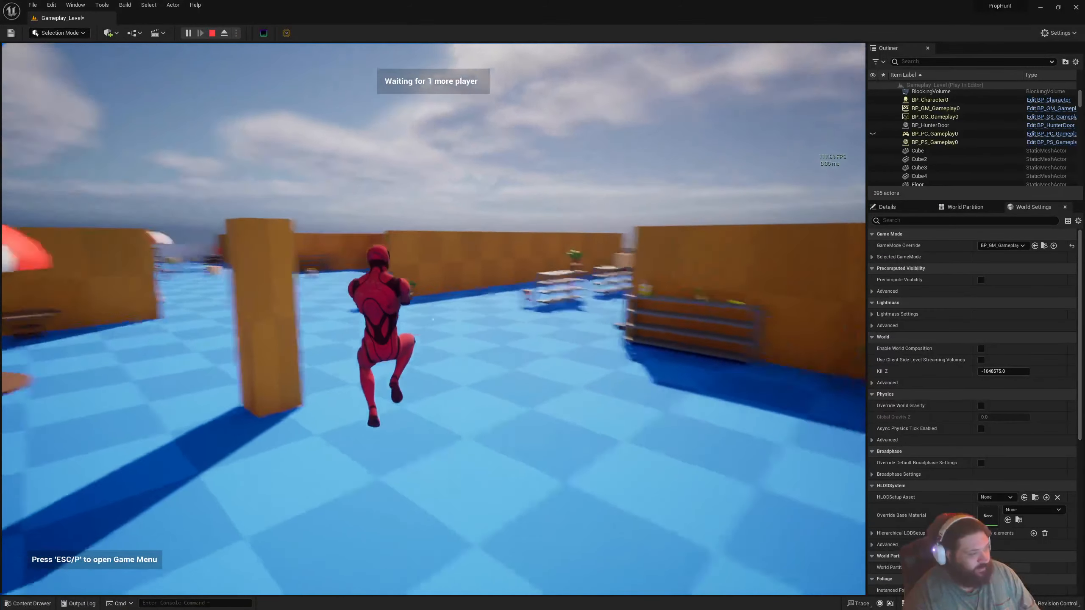
key("space")
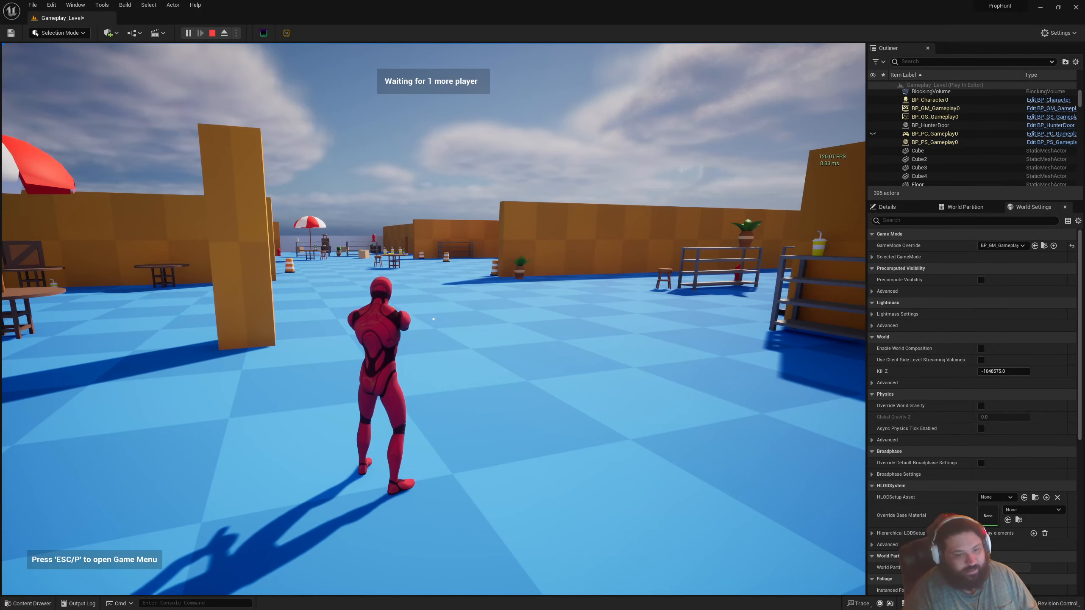
key("w")
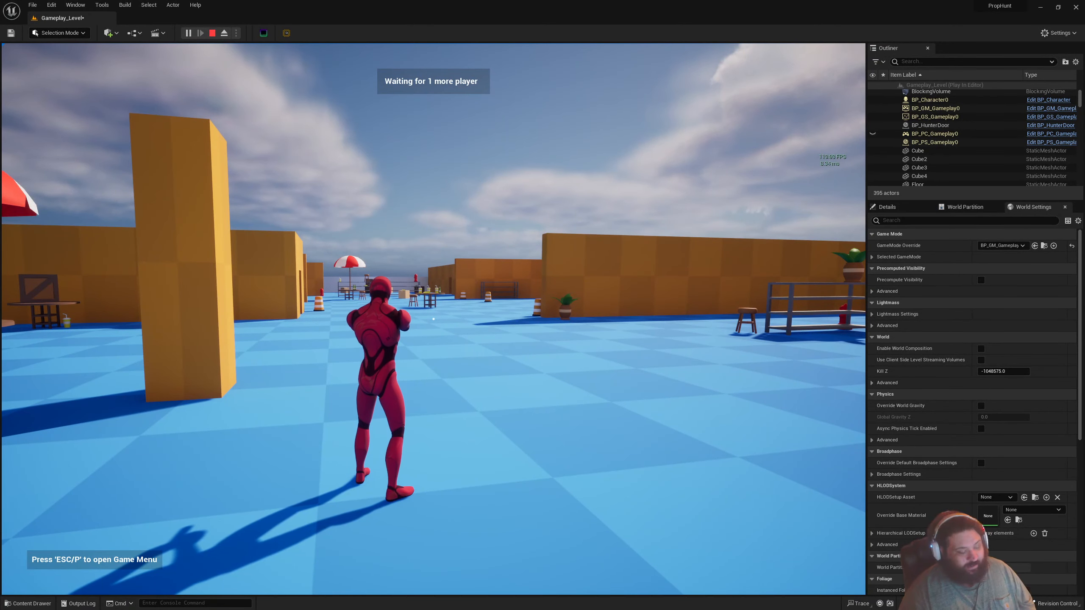
key("Escape")
Start a new play session and eject from the player character to select a wall in the running level
left_click(187, 33)
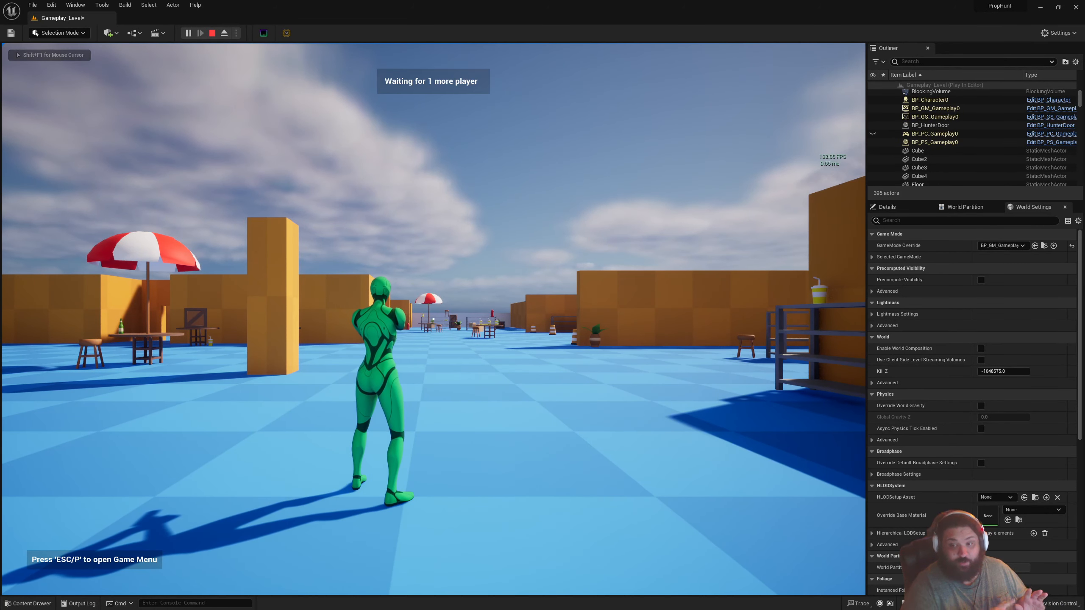
key("F8")
left_click(738, 425)
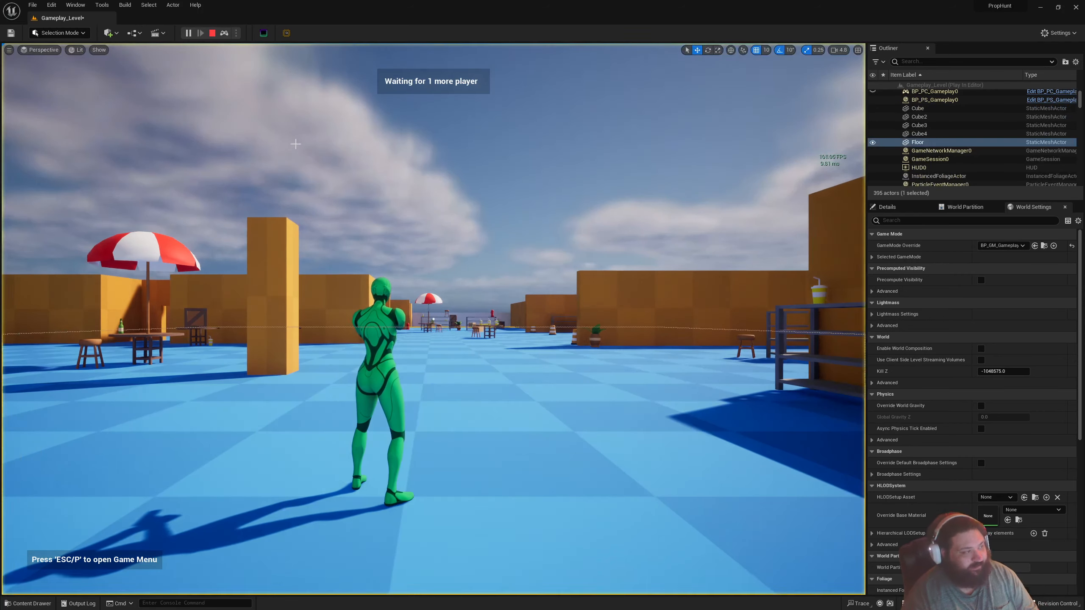
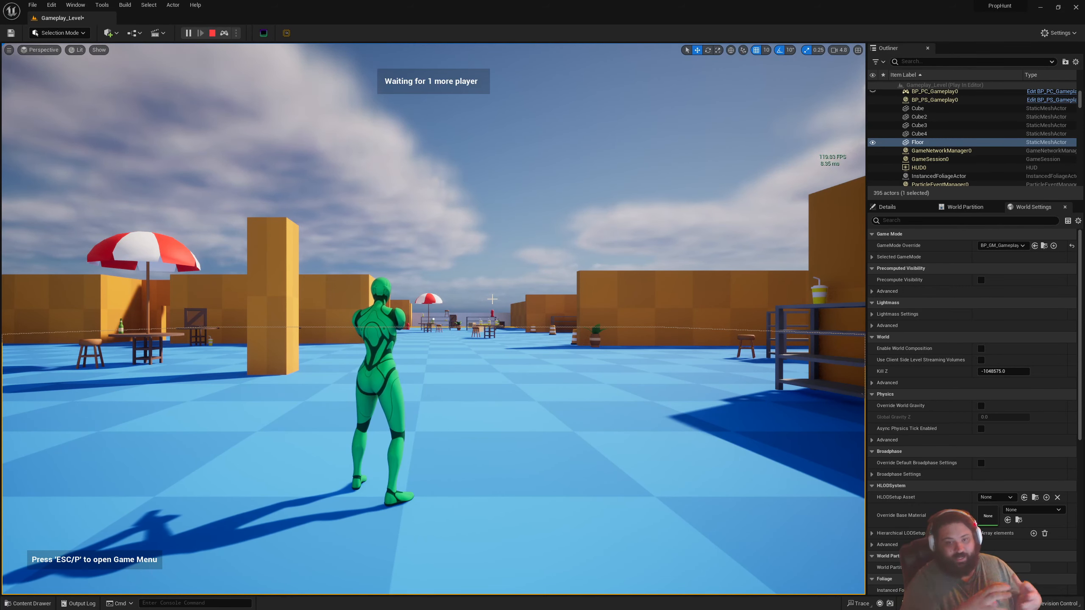
left_click(586, 280)
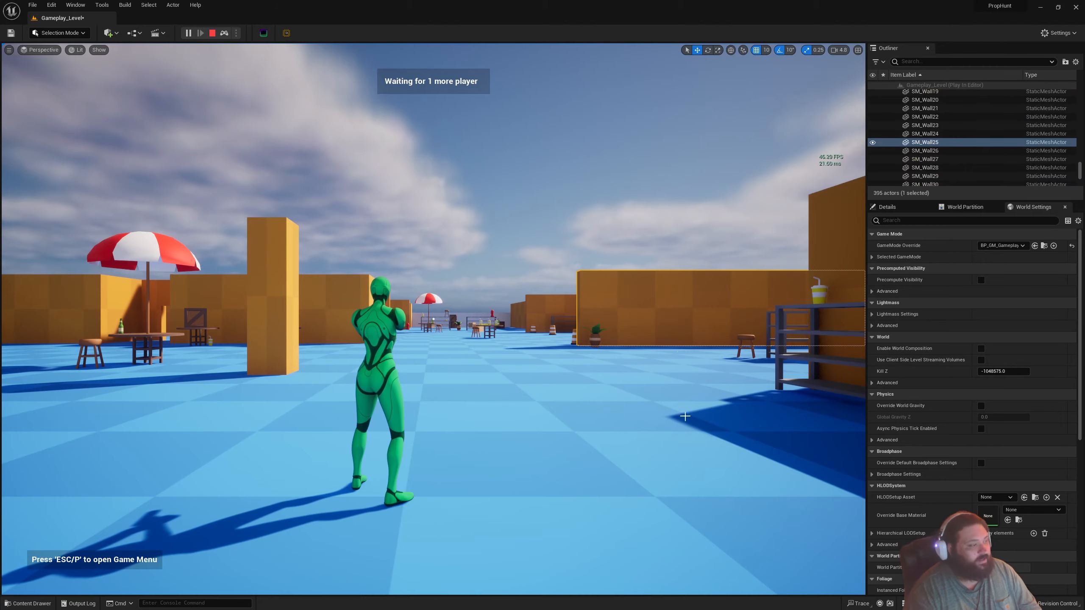
Select the ejected player character in the running level from an elevated view of the map
key("s")
right_click_drag(548, 240, 483, 218)
key("s")
key("d")
right_click_drag(336, 332, 344, 334)
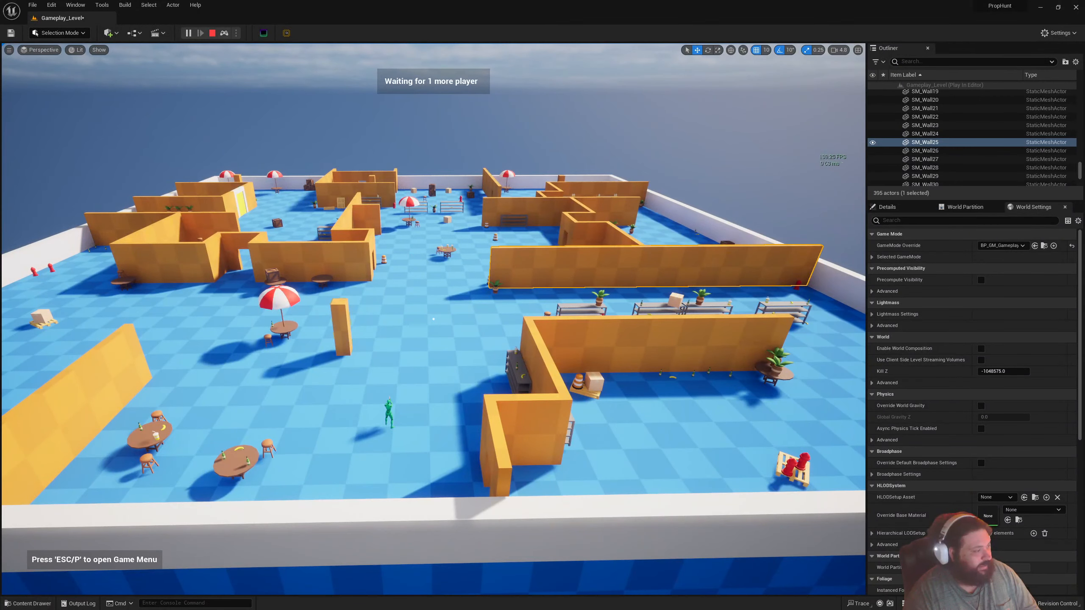
left_click(388, 412)
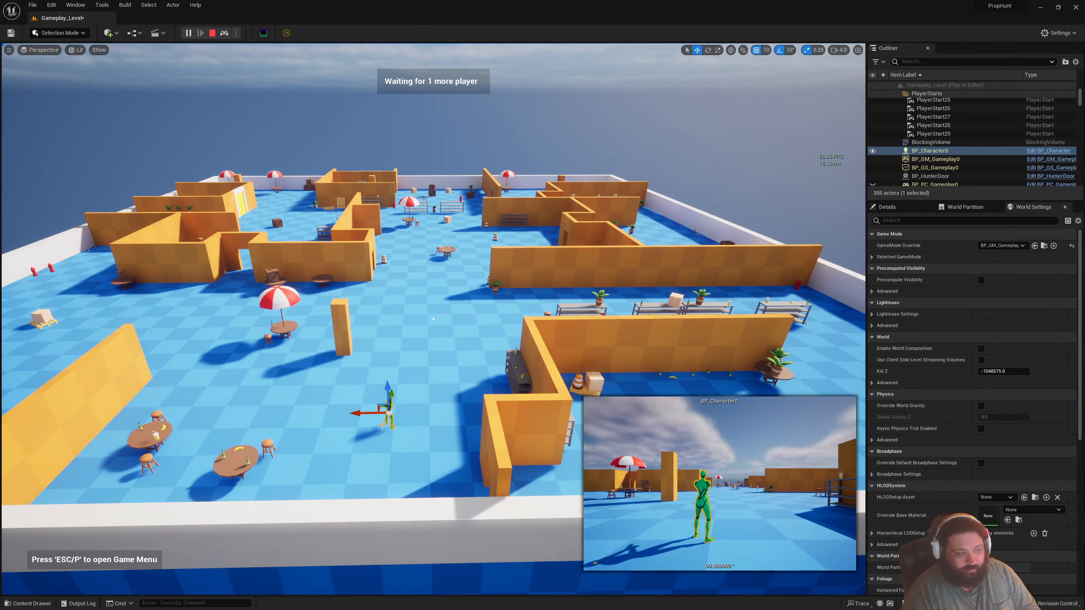
View the details of the running player character and its Camera component
key("w")
mouse_move(310, 295)
right_mouse_down()
mouse_move(337, 338)
mouse_move(316, 303)
mouse_move(329, 295)
right_mouse_up()
key("s")
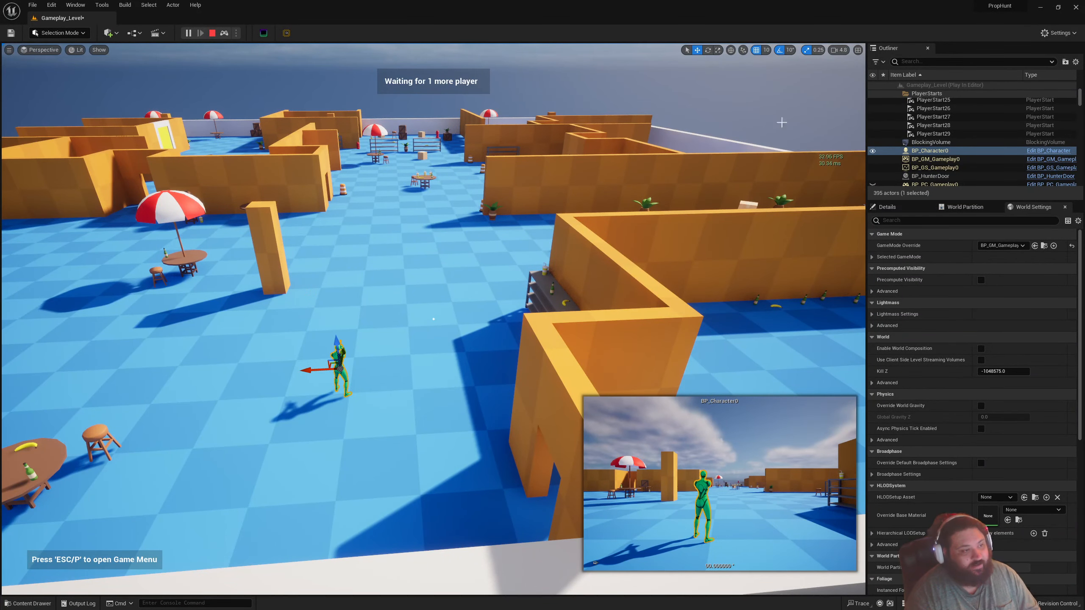
left_click(887, 207)
scroll(885, 240, "down", 3)
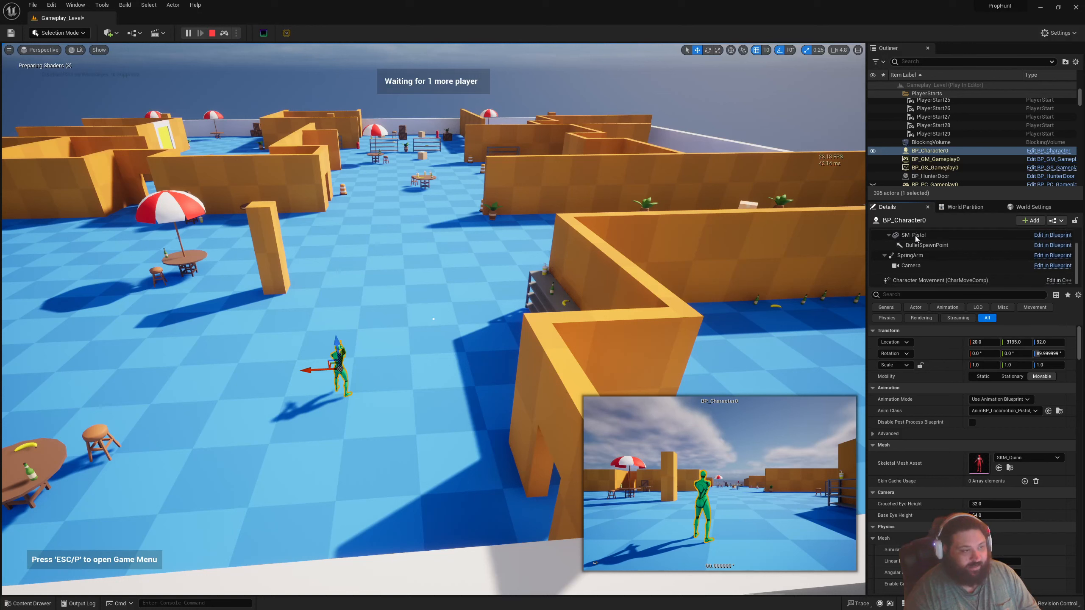
left_click(918, 266)
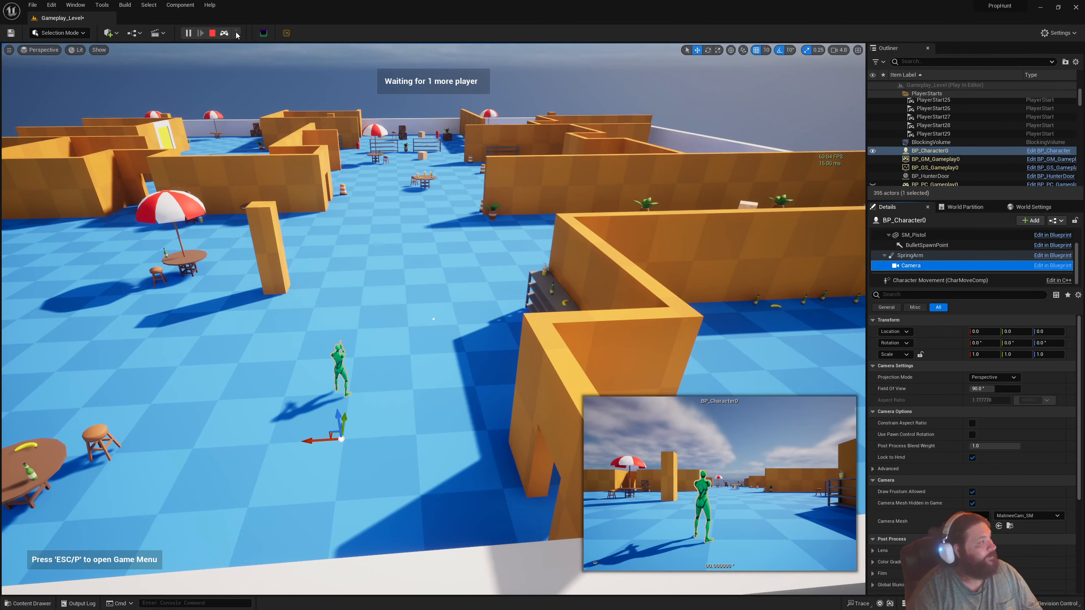
Possess the player character again and end the play session
key("F8")
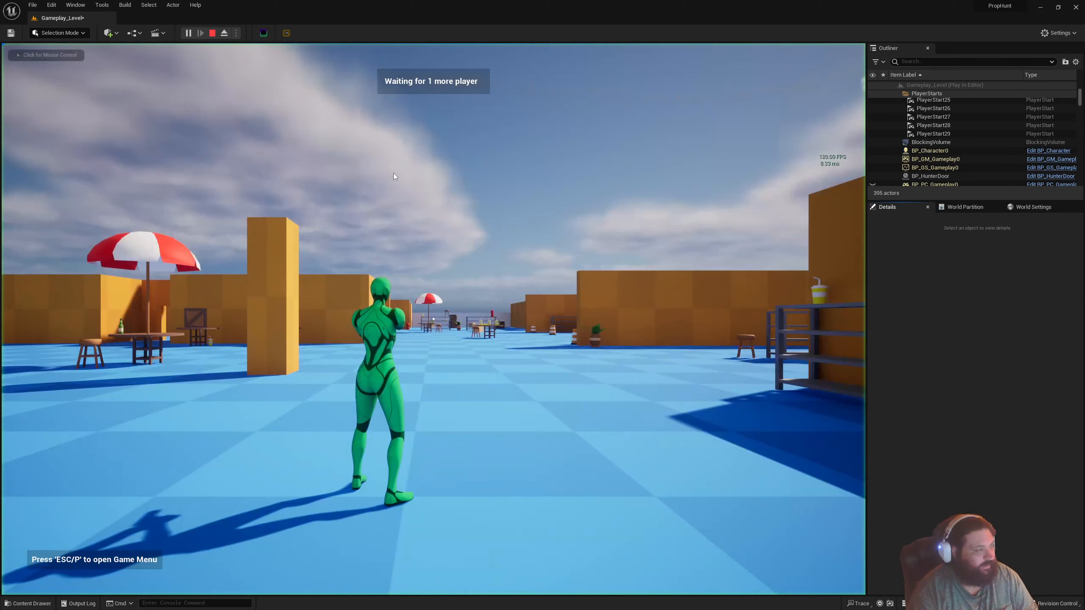
left_click(224, 33)
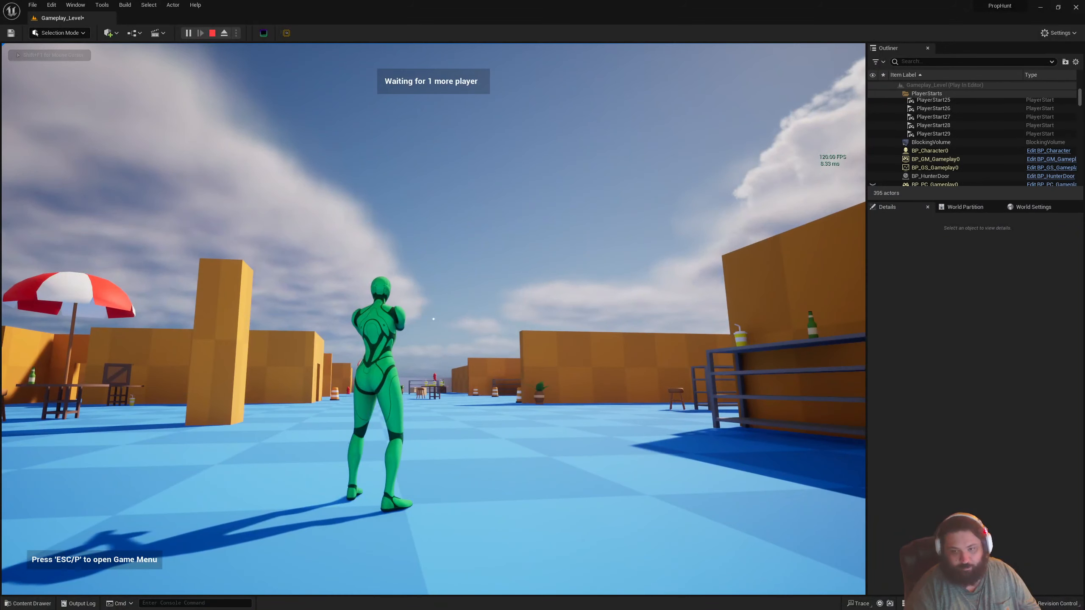
key("Escape")
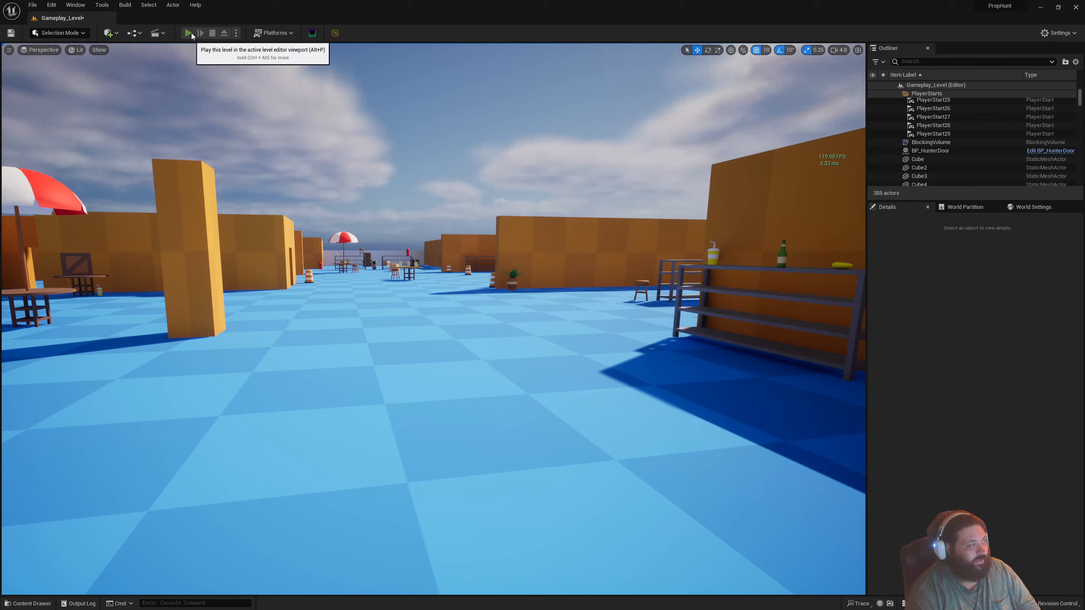
Play the level once more, eject from the character to free the cursor, and stop the simulation
left_click(188, 33)
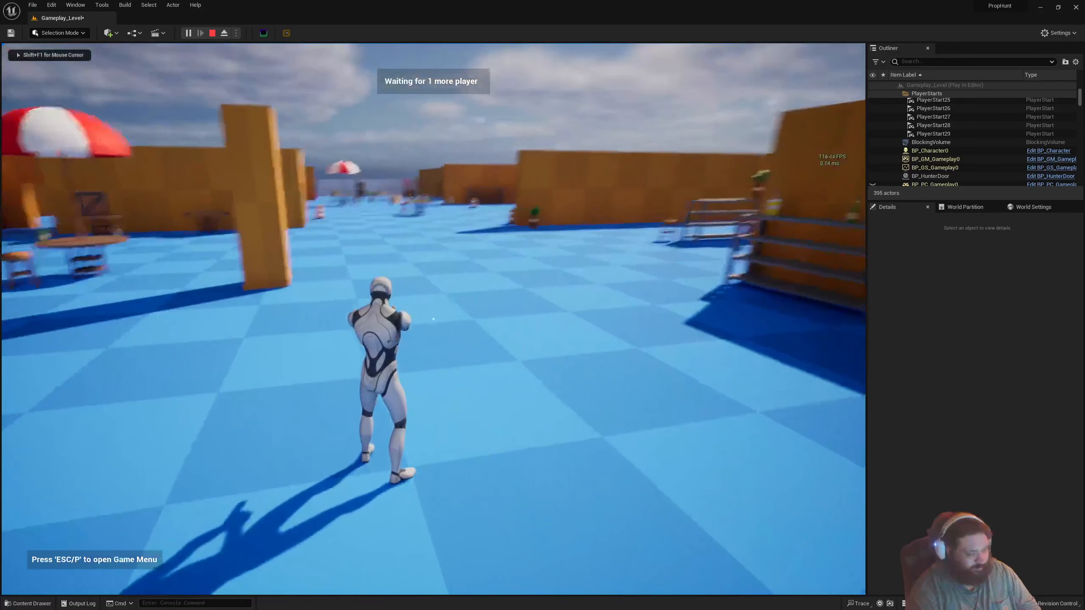
key("shift+F1")
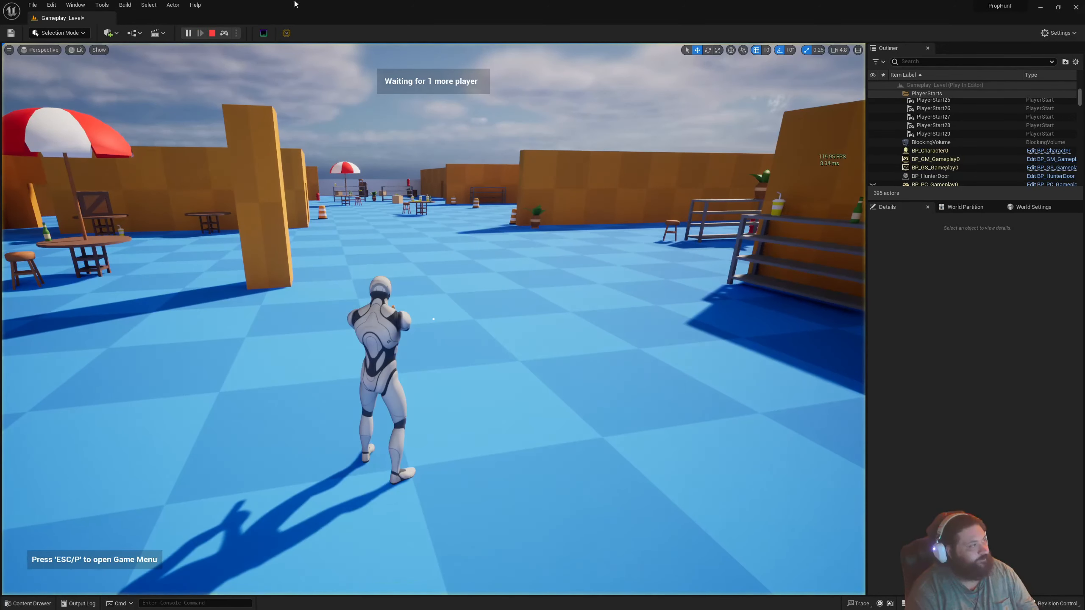
left_click(212, 33)
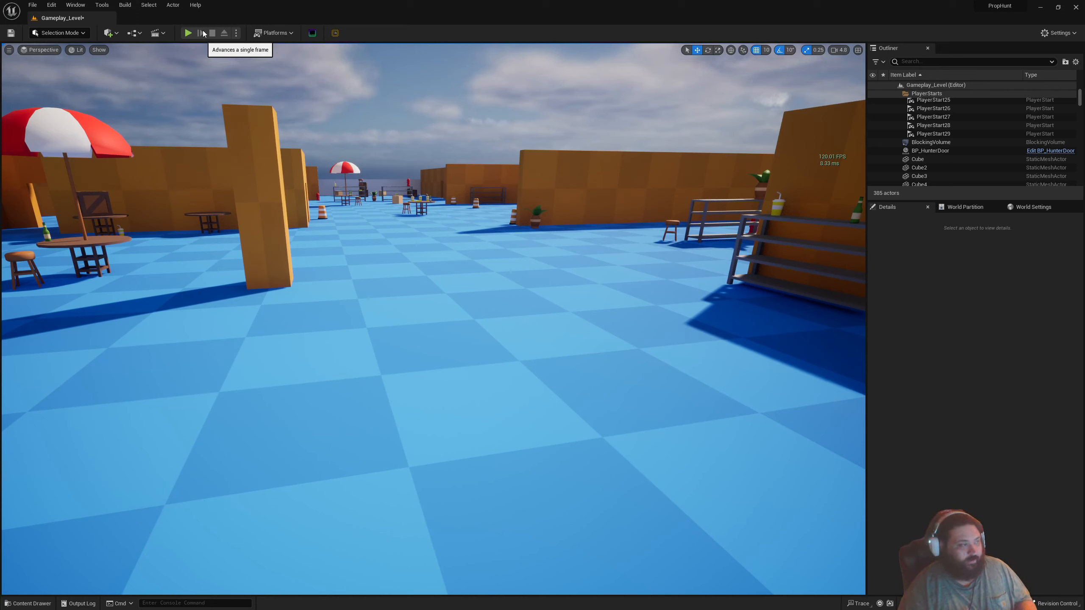
Play-test the level in a New Editor Window (PIE) and end the session
left_click(236, 33)
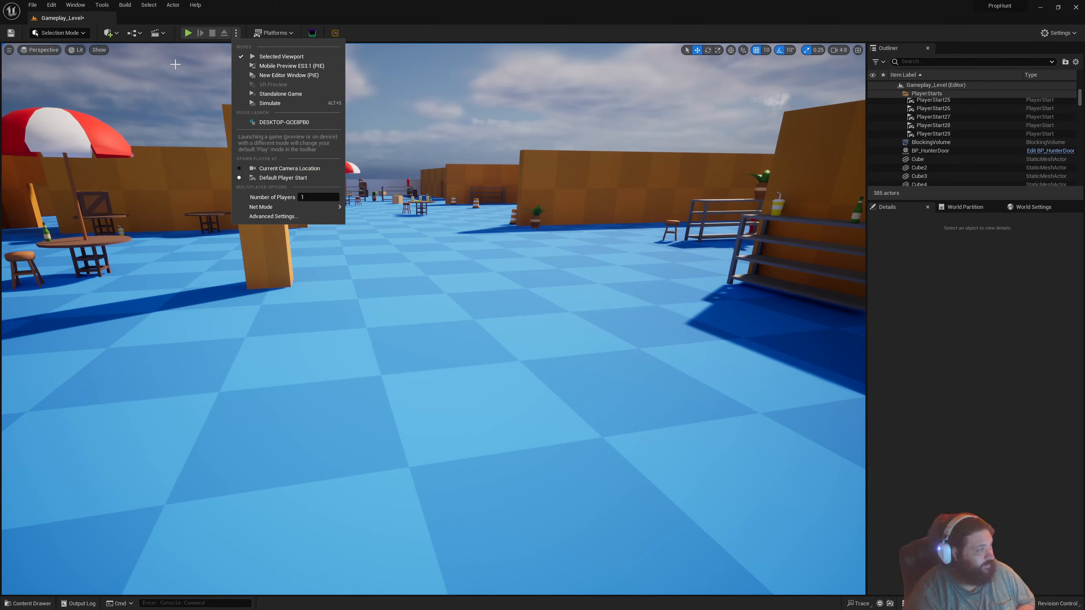
left_click(291, 75)
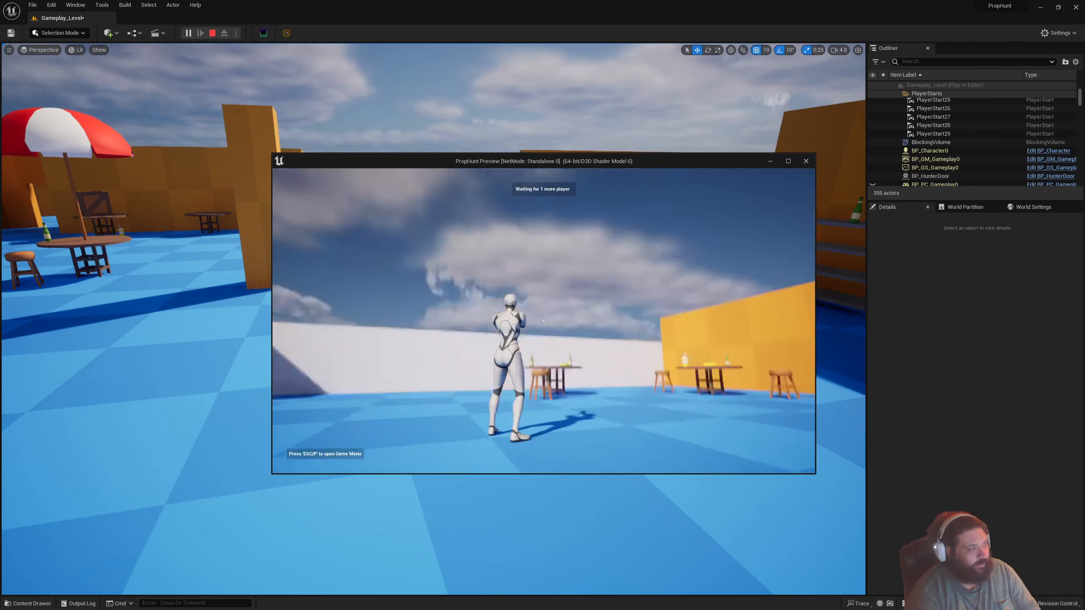
key("Escape")
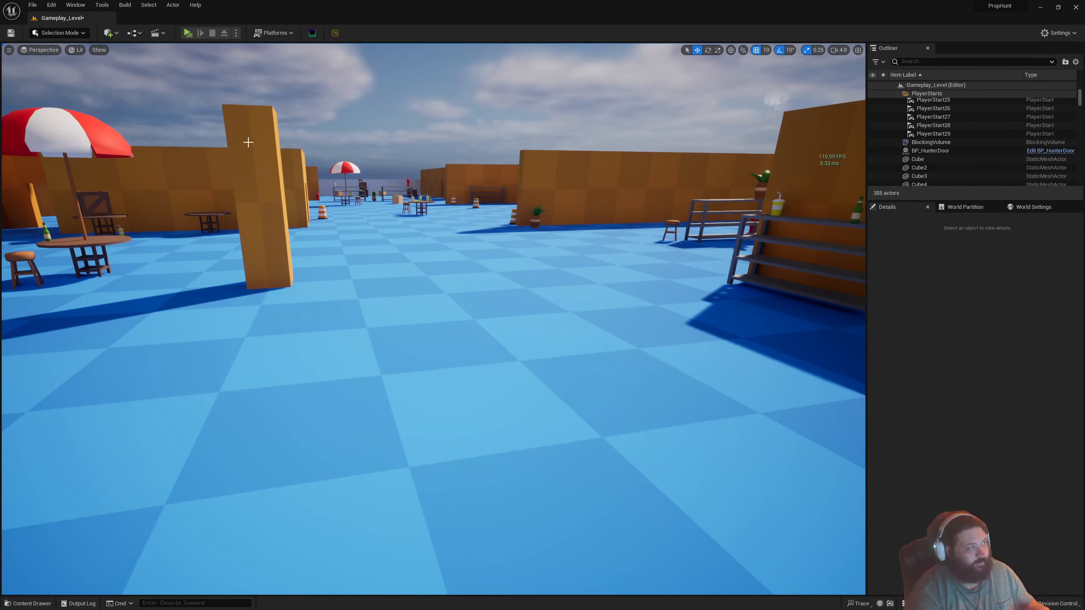
Lift the soda cup off the top of the shelf into the air and enable Simulate Physics on it
left_click(235, 33)
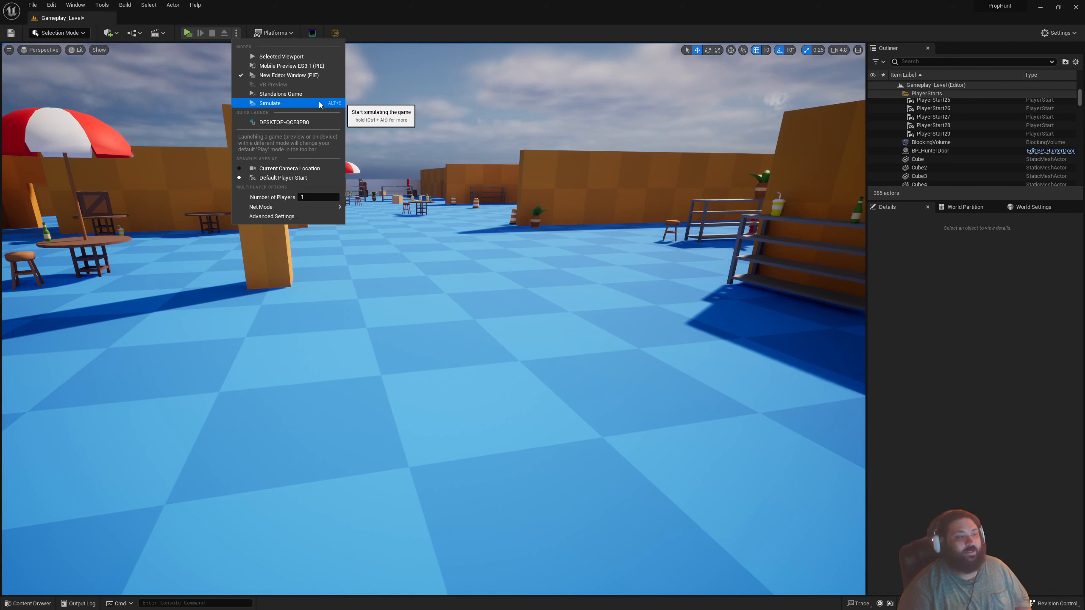
left_click(774, 208)
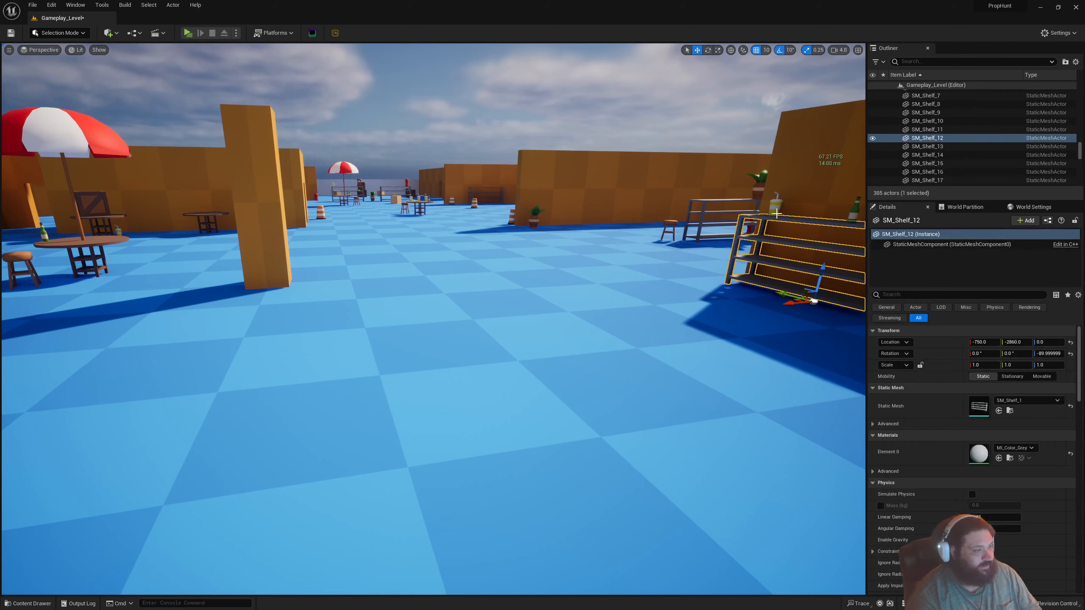
left_click_drag(759, 208, 542, 151)
scroll(965, 445, "down", 5)
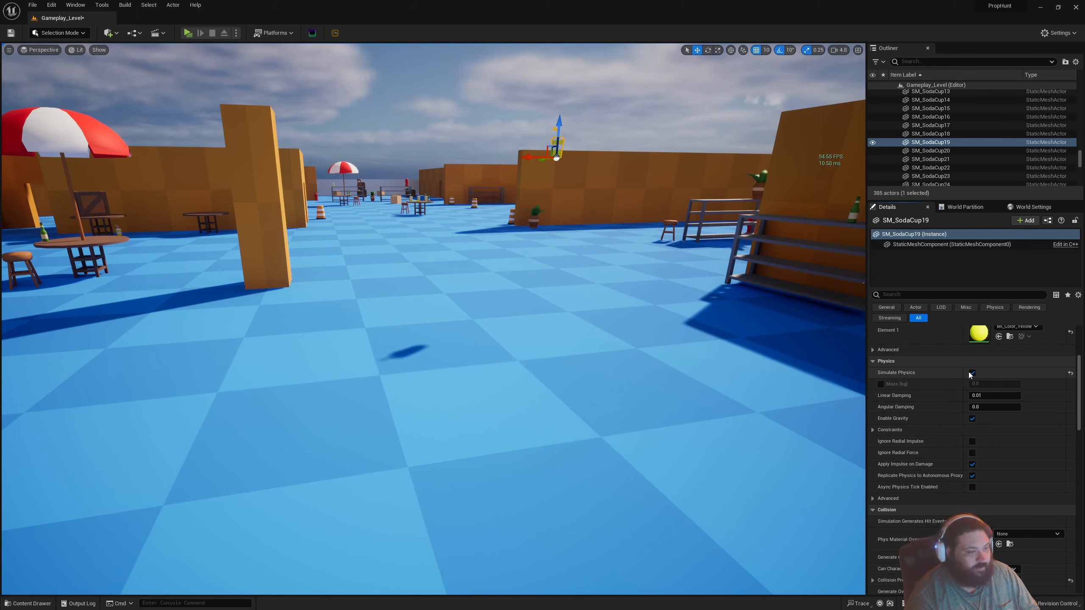
left_click(972, 372)
Run the level in Simulate mode to watch the raised soda cup, and stop the simulation
left_click(236, 33)
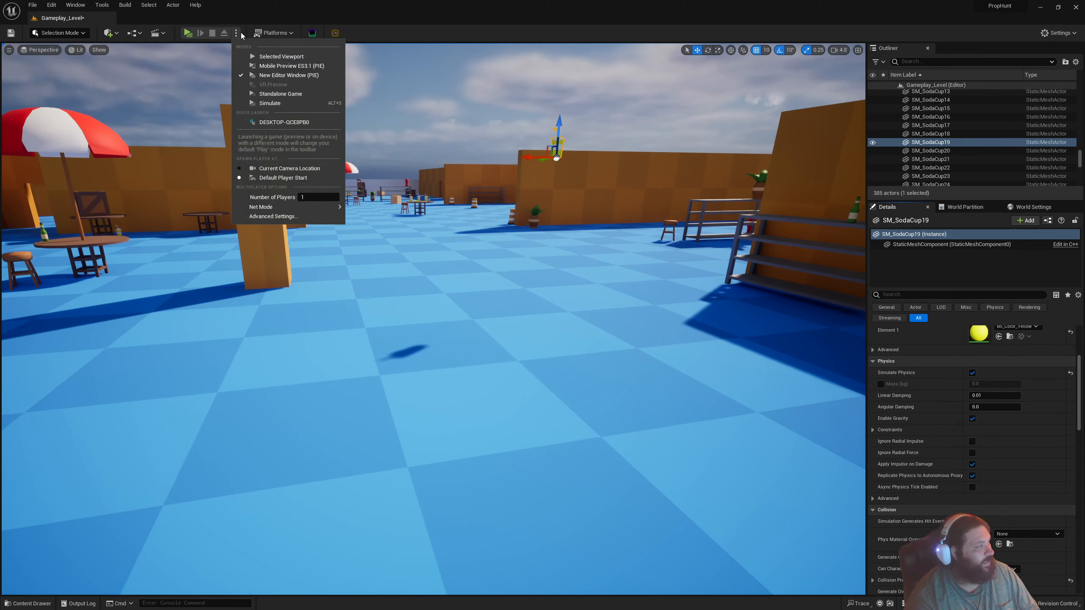
left_click(273, 105)
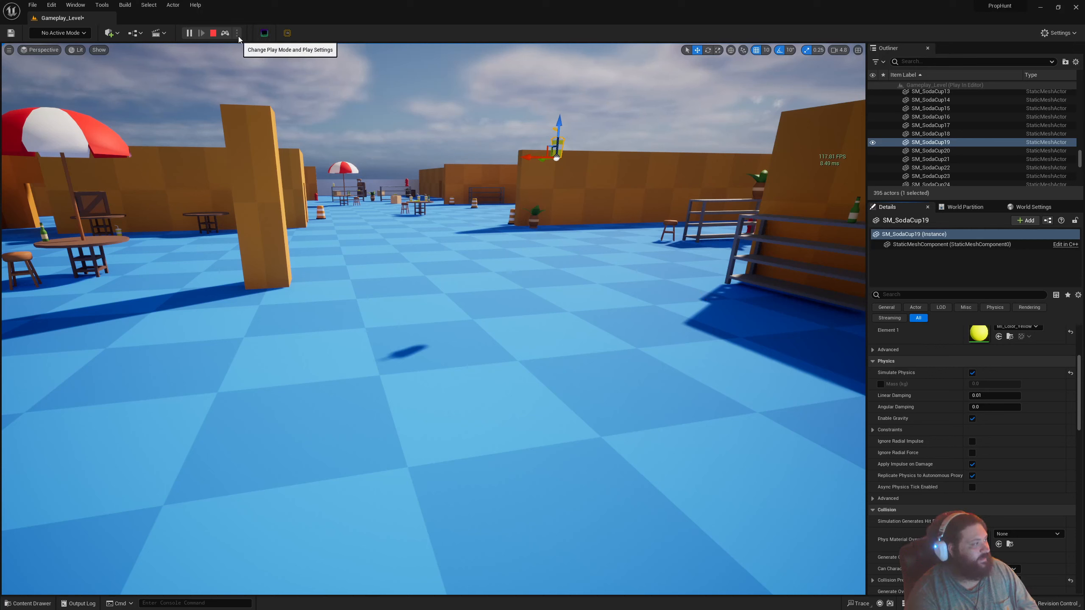
key("Escape")
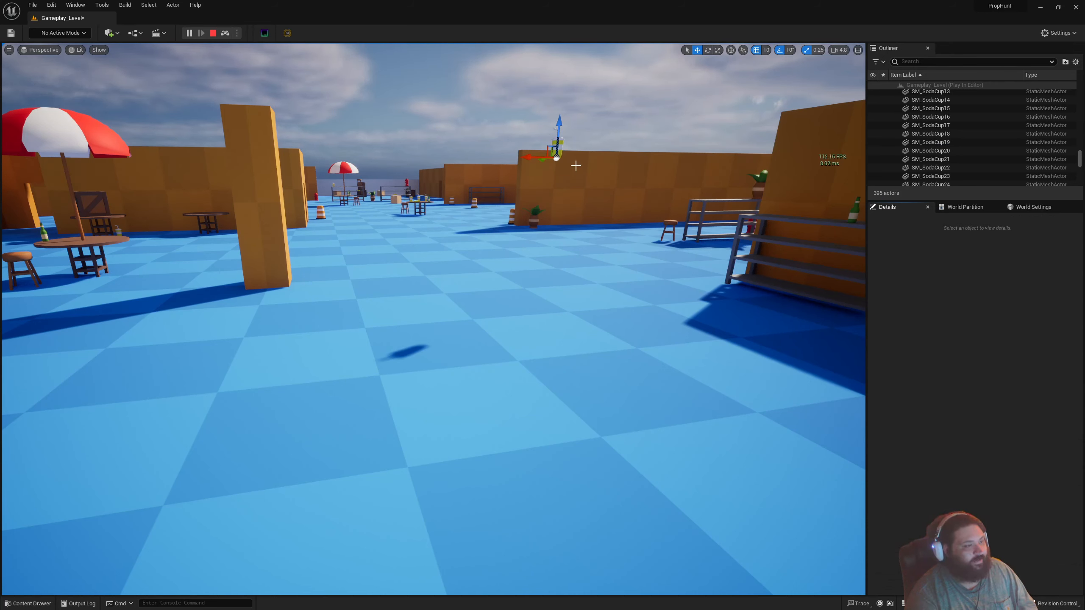
left_click(213, 33)
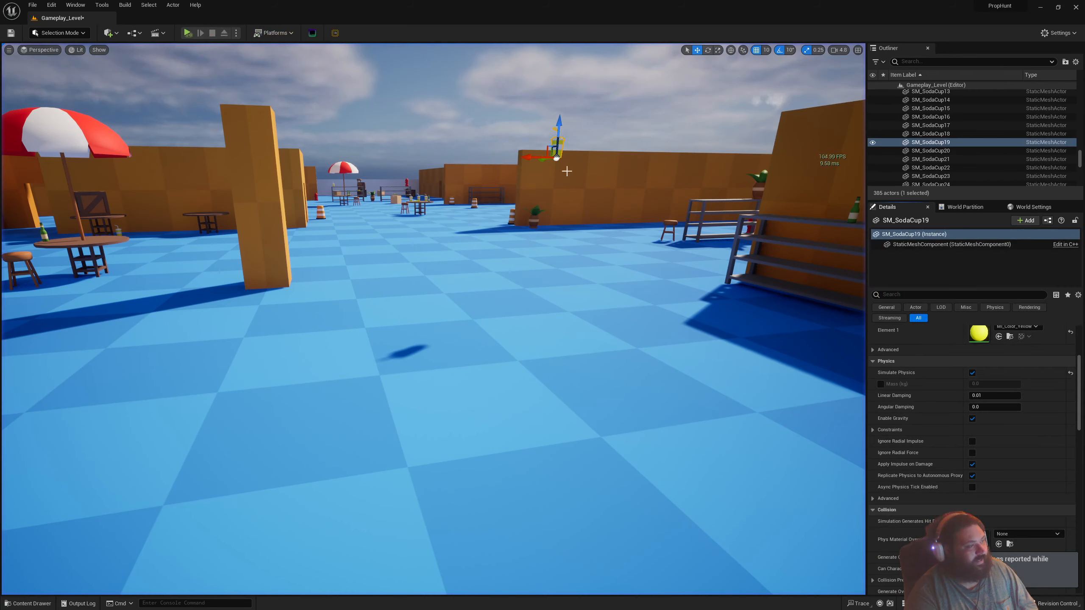
Undo the soda cup's physics setting and its move
key("ctrl+z")
key("ctrl+z")
key("ctrl+z")
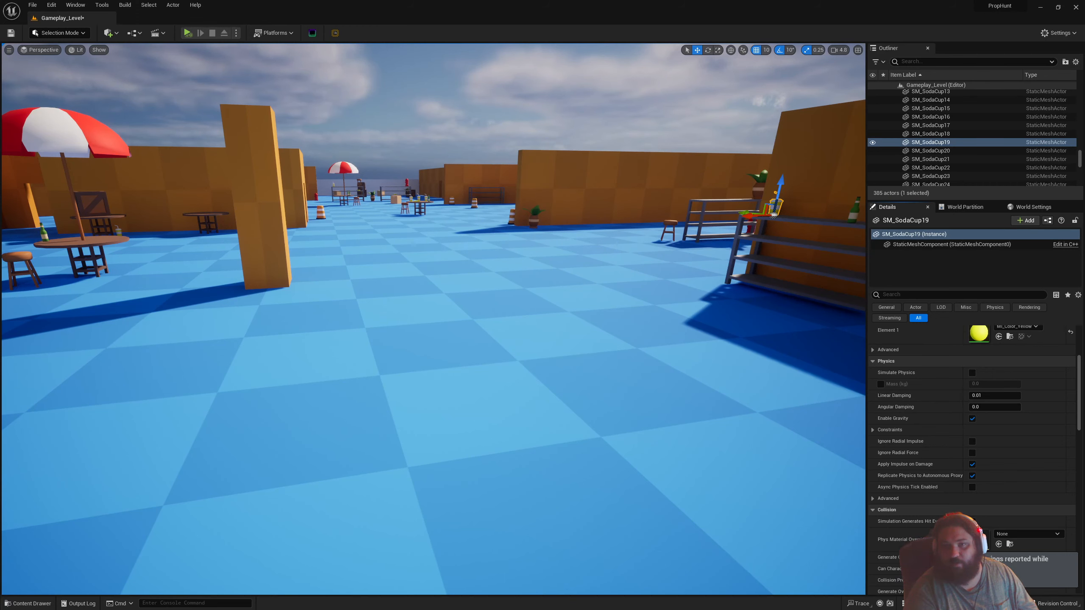
Raise the cardboard box standing in front of the shelves into the air and enable Simulate Physics on it
key("w")
right_click_drag(433, 318, 448, 342)
mouse_move(399, 259)
right_mouse_down()
mouse_move(421, 278)
mouse_move(403, 222)
mouse_move(400, 259)
right_mouse_up()
key("s")
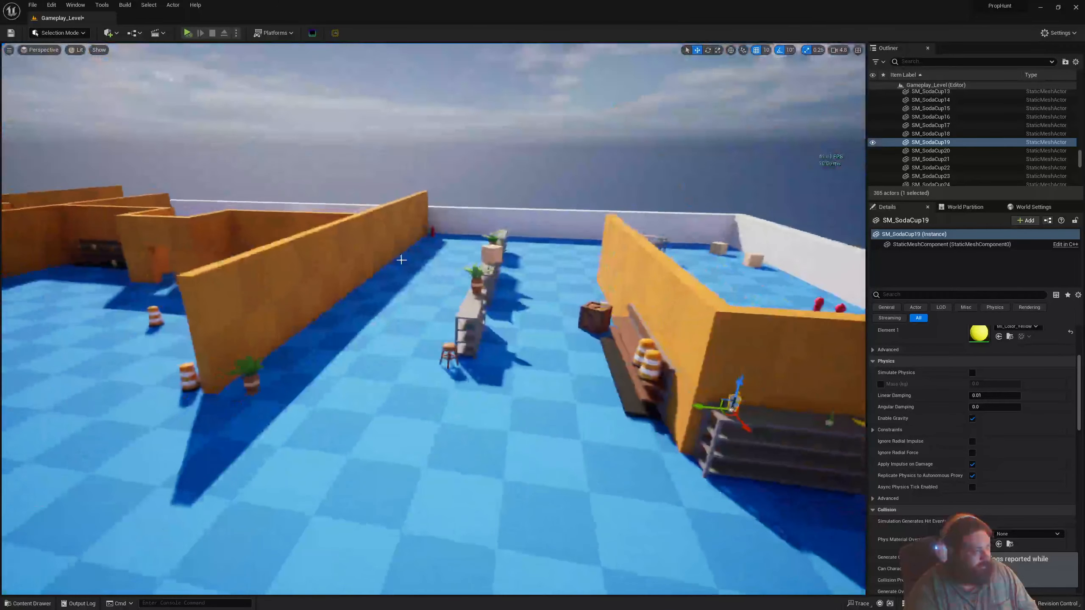
left_click(448, 350)
right_click_drag(449, 351, 359, 308)
key("w")
right_click_drag(217, 267, 217, 325)
key("s")
left_click(588, 184)
left_click_drag(590, 166, 604, 103)
left_click(972, 372)
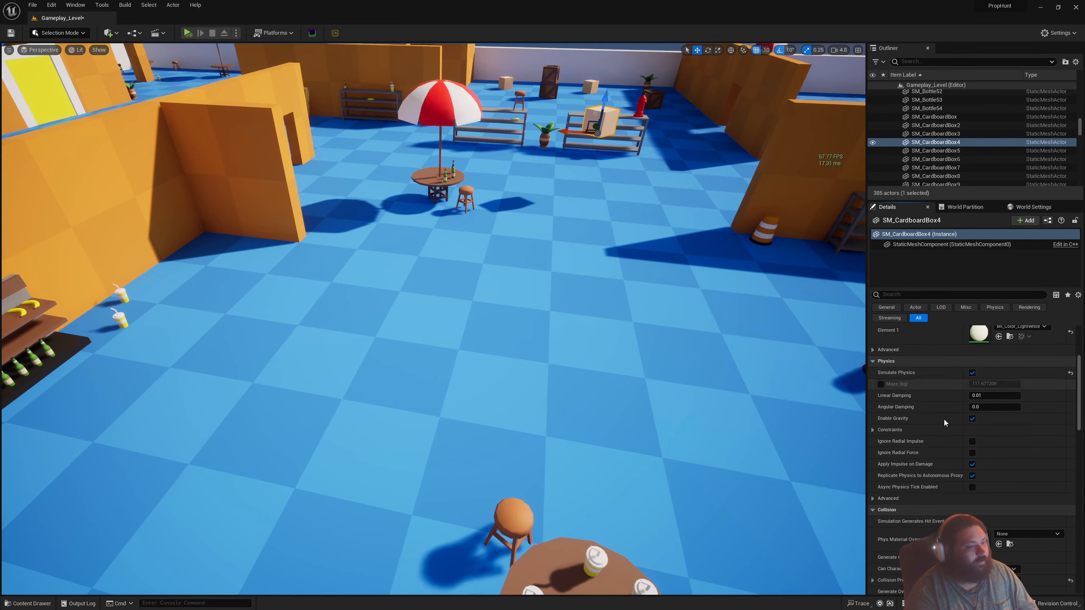
Simulate the level to watch the raised cardboard box drop, and stop the simulation
left_click(236, 33)
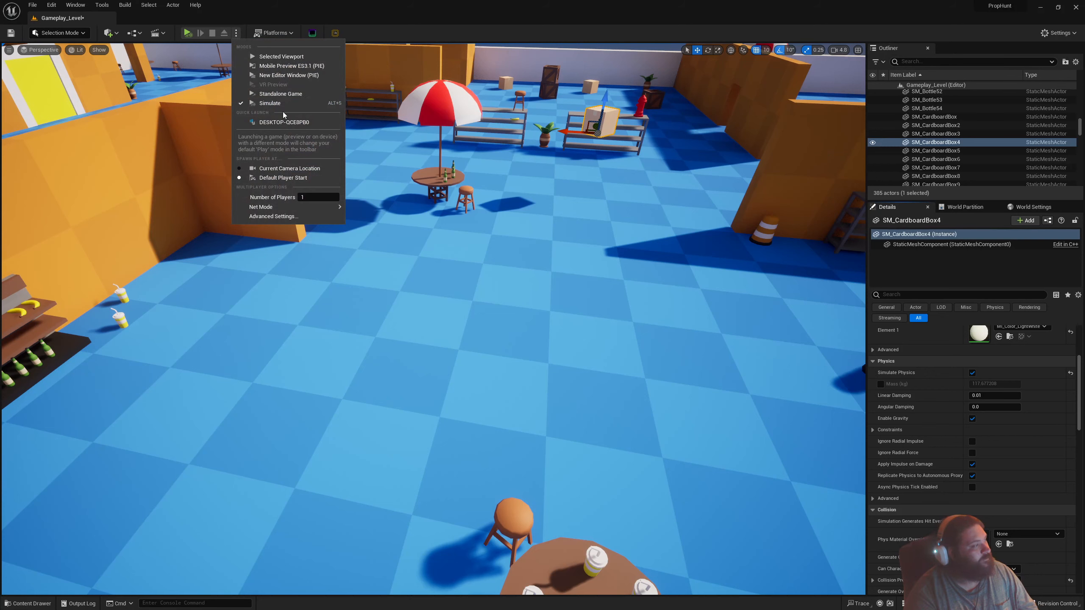
left_click(284, 105)
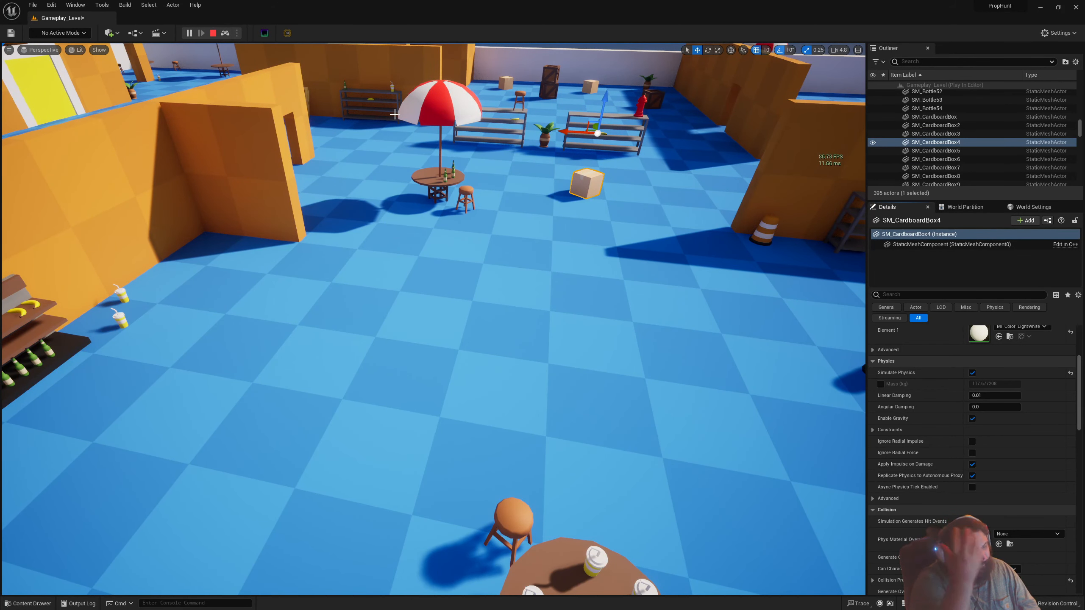
key("Escape")
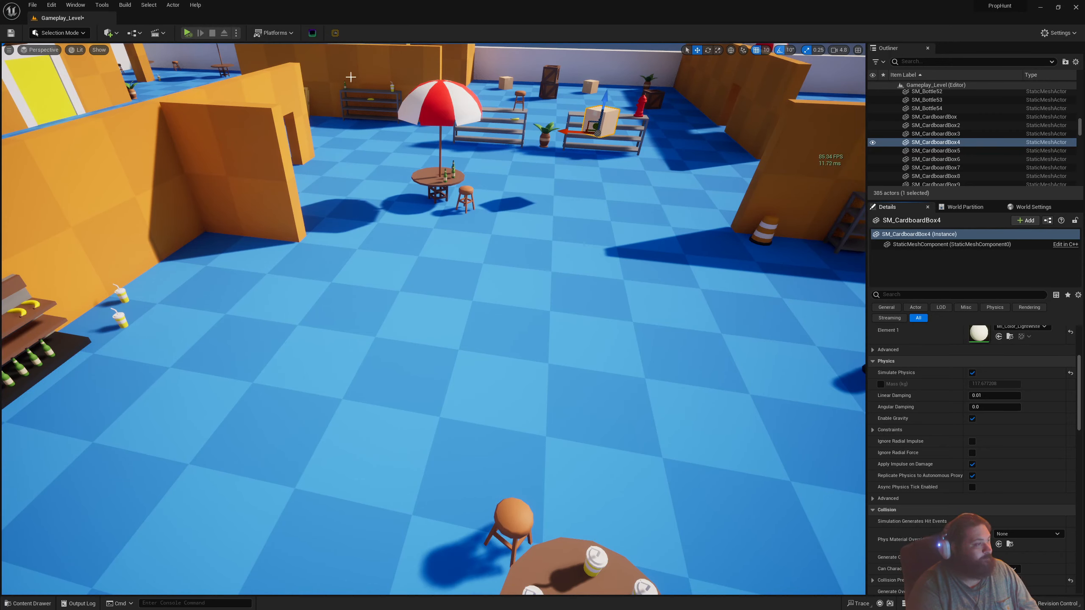
Undo the cardboard box's physics setting and its move
key("ctrl+z")
right_click_drag(491, 179, 509, 317)
key("ctrl+z")
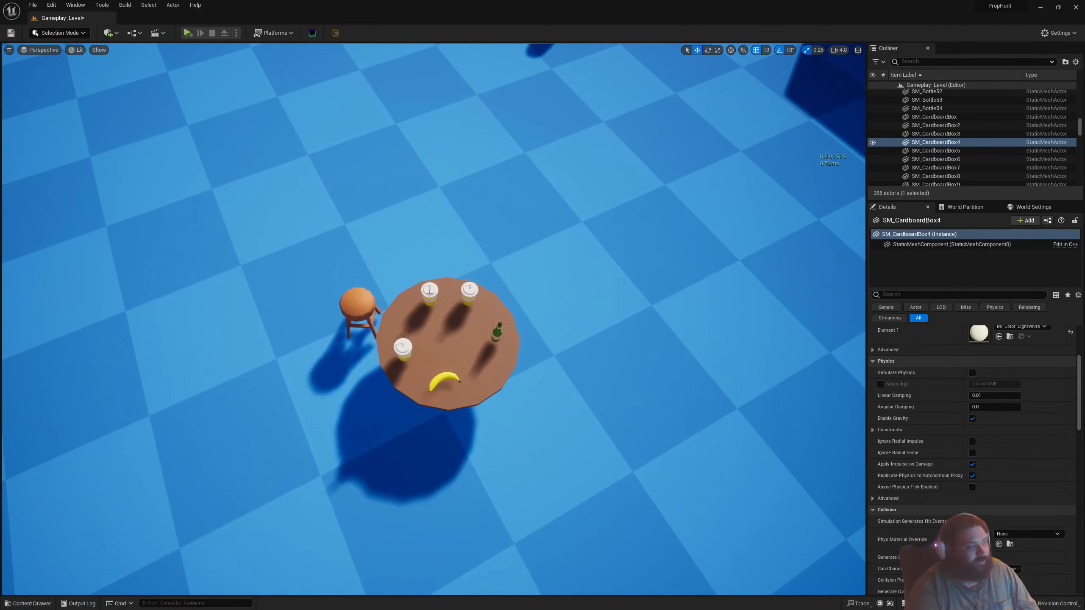
Focus on a soda cup on the round table and examine the tabletop props from several angles
left_click(430, 292)
key("f")
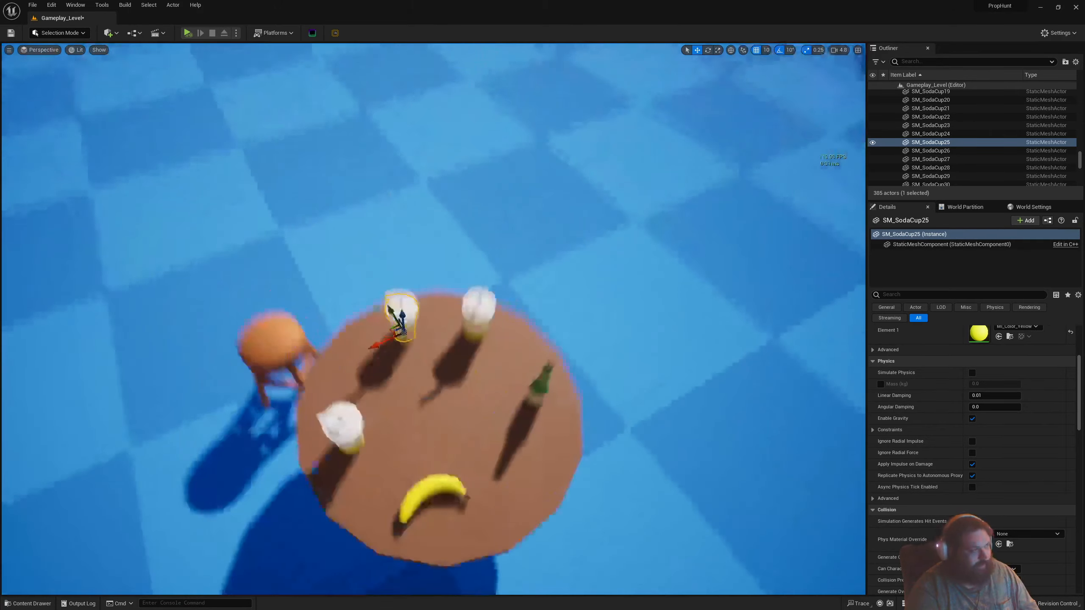
right_click_drag(429, 292, 406, 299)
key("s")
key("w")
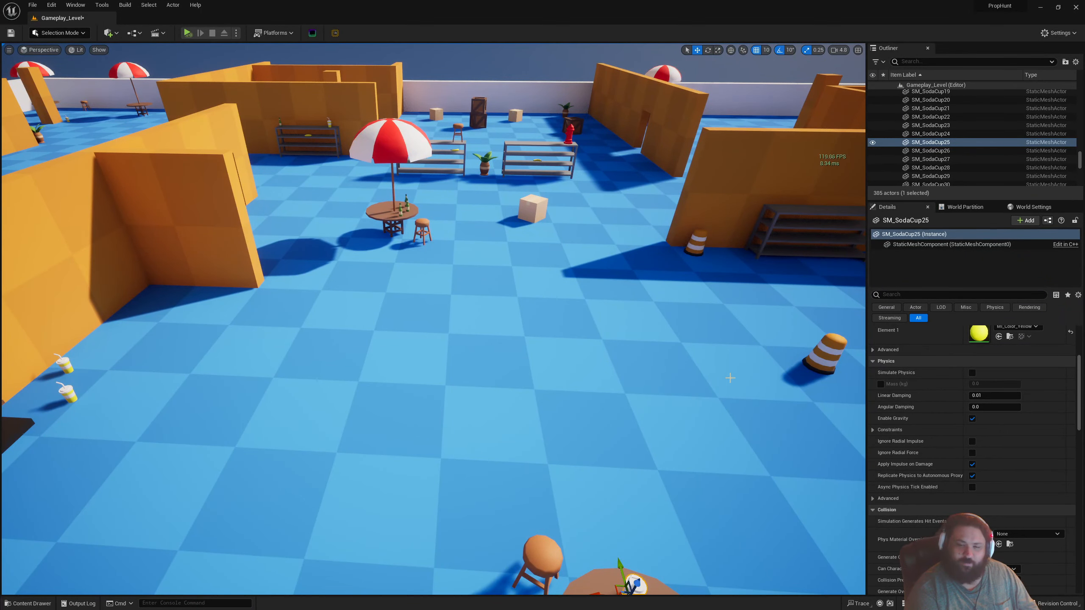
right_click_drag(730, 378, 752, 448)
key("w")
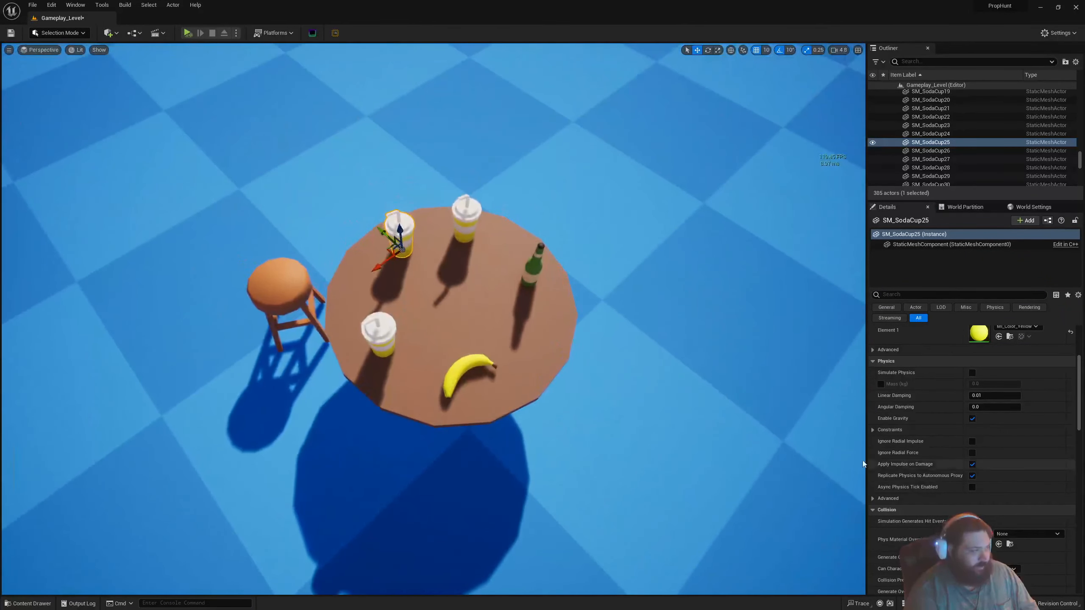
key("s")
right_click_drag(404, 236, 384, 149)
key("d")
key("a")
right_click_drag(441, 261, 453, 258)
key("d")
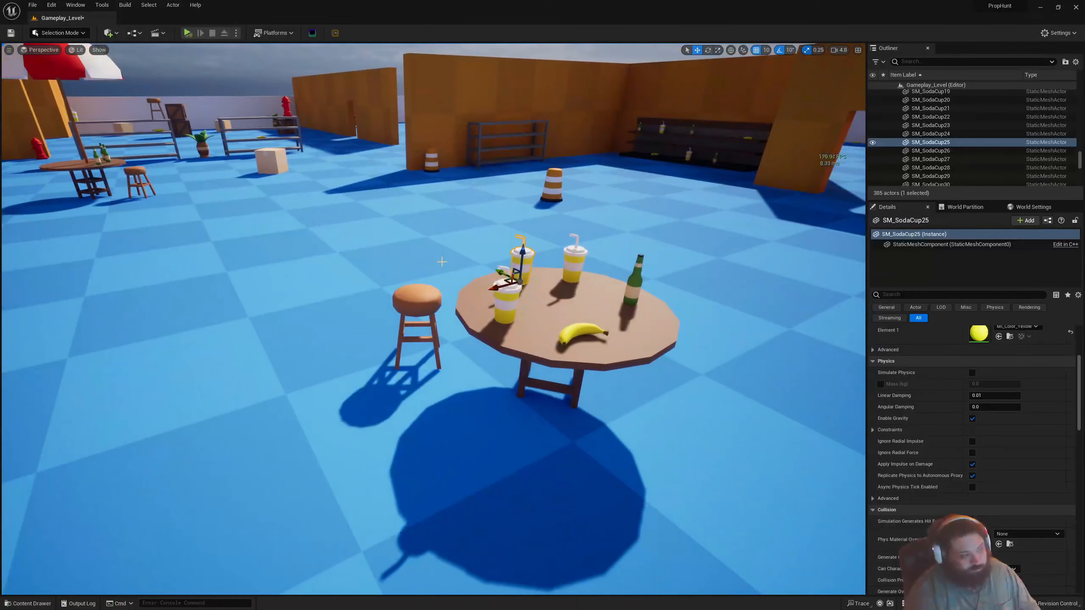
key("d")
right_click_drag(599, 194, 546, 175)
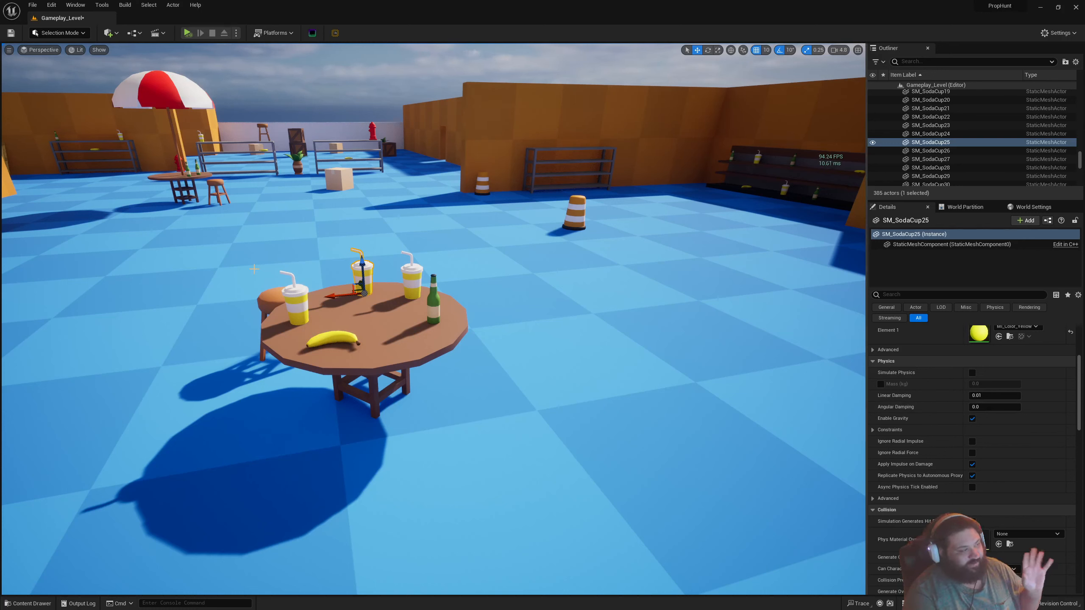
Set the play mode to Selected Viewport and play-test the level three times, ending each session
left_click(236, 33)
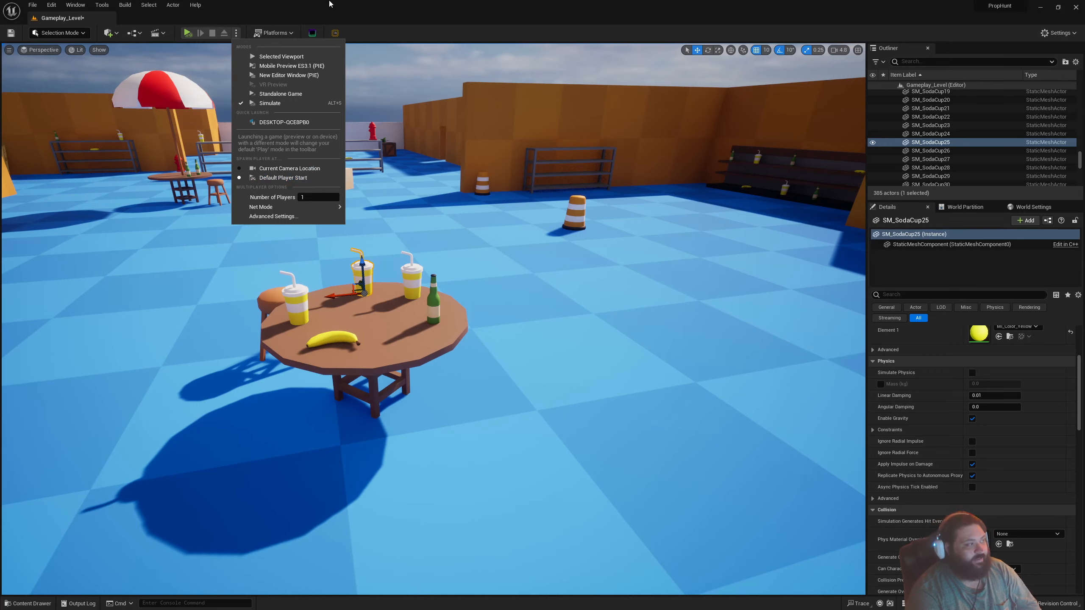
left_click(330, 6)
left_click(236, 33)
left_click(273, 54)
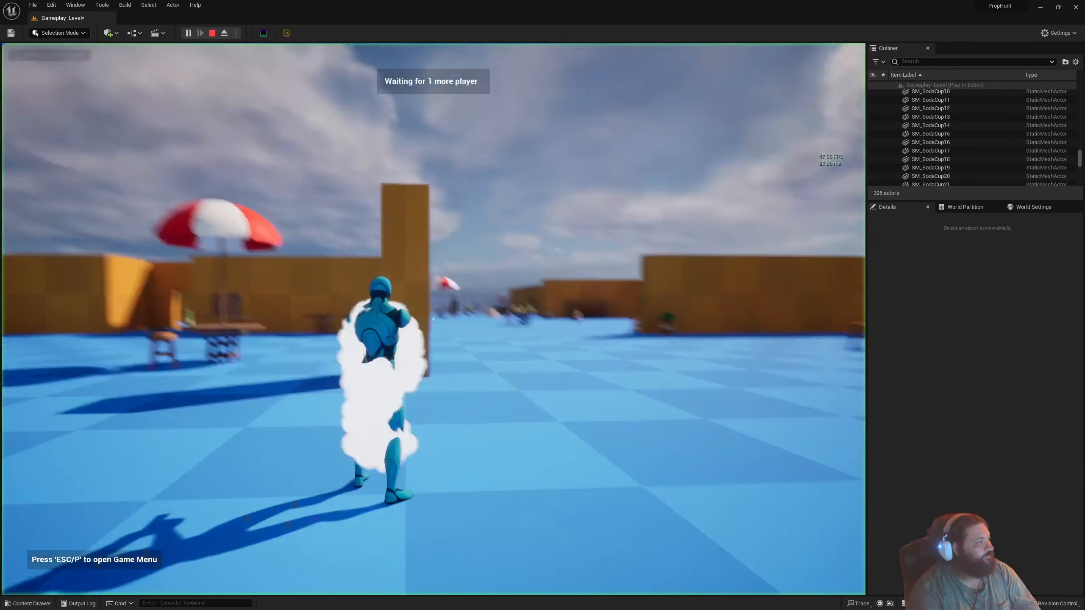
key("Escape")
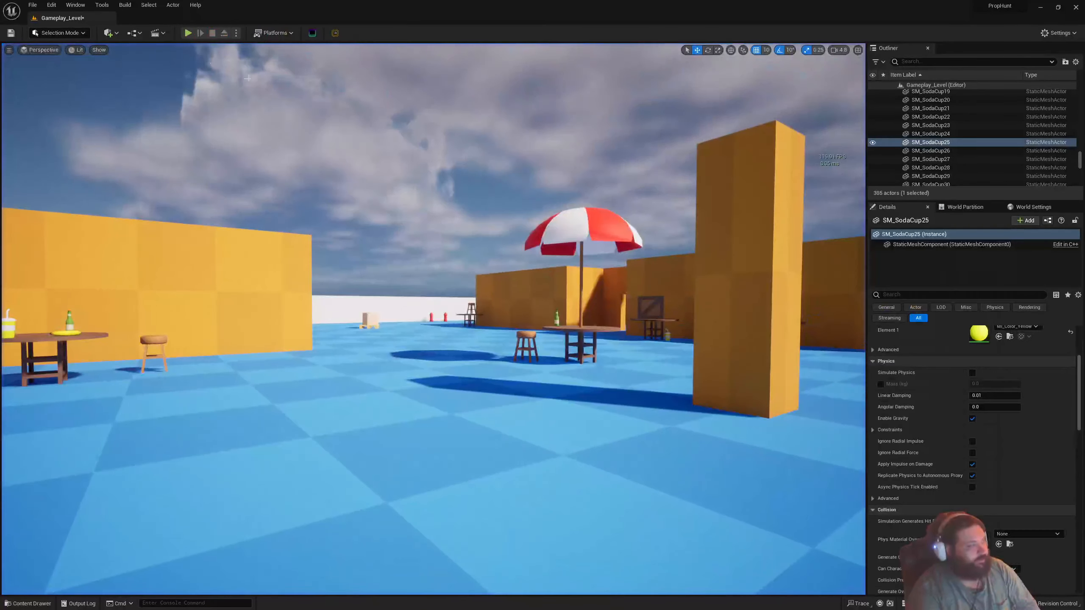
left_click(187, 33)
key("Escape")
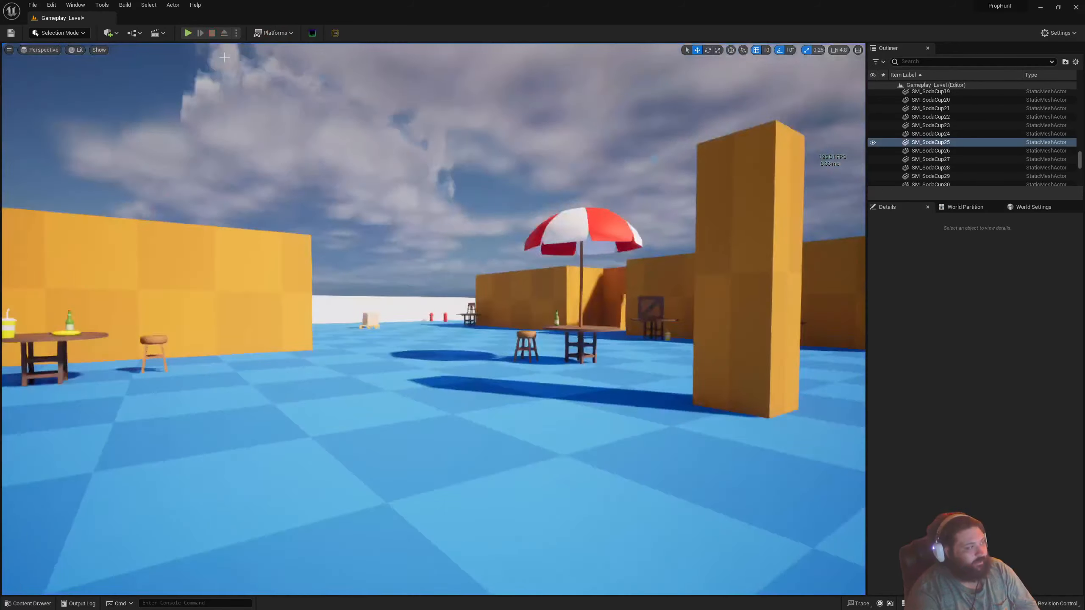
left_click(186, 37)
key("Escape")
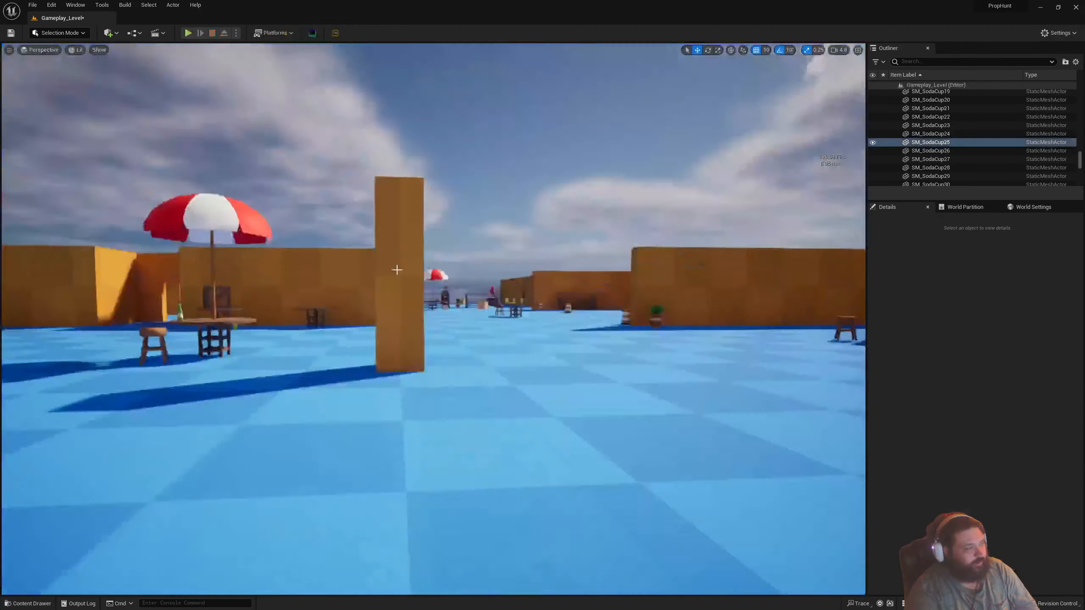
From an overhead view of the level, set the player to spawn at Current Camera Location, play-test it and end the session
key("d")
right_click_drag(397, 271, 395, 387)
key("w")
key("s")
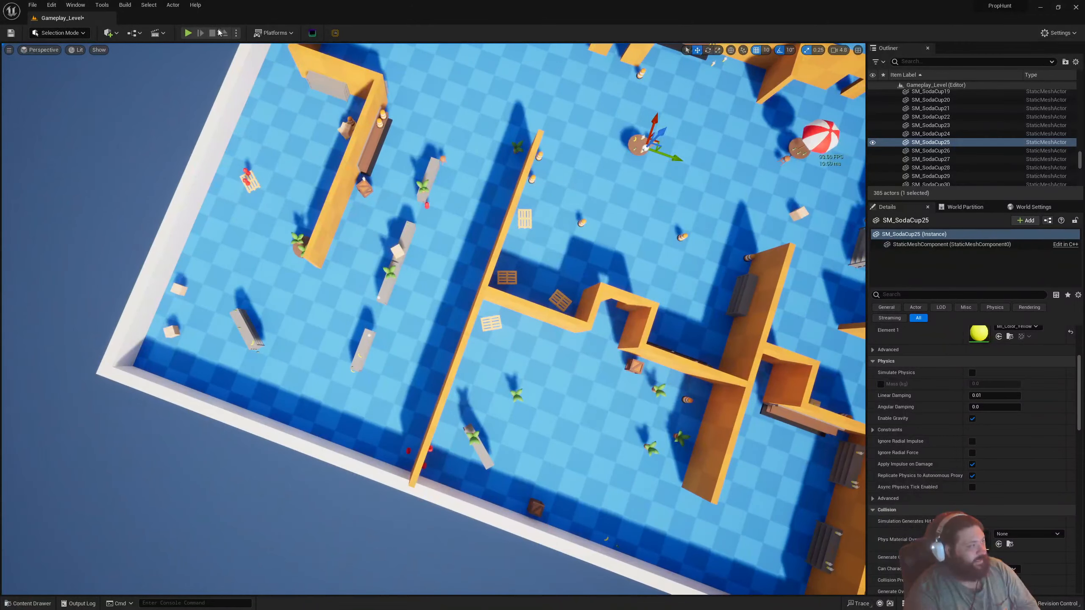
left_click(236, 33)
left_click(274, 168)
left_click(187, 34)
key("Escape")
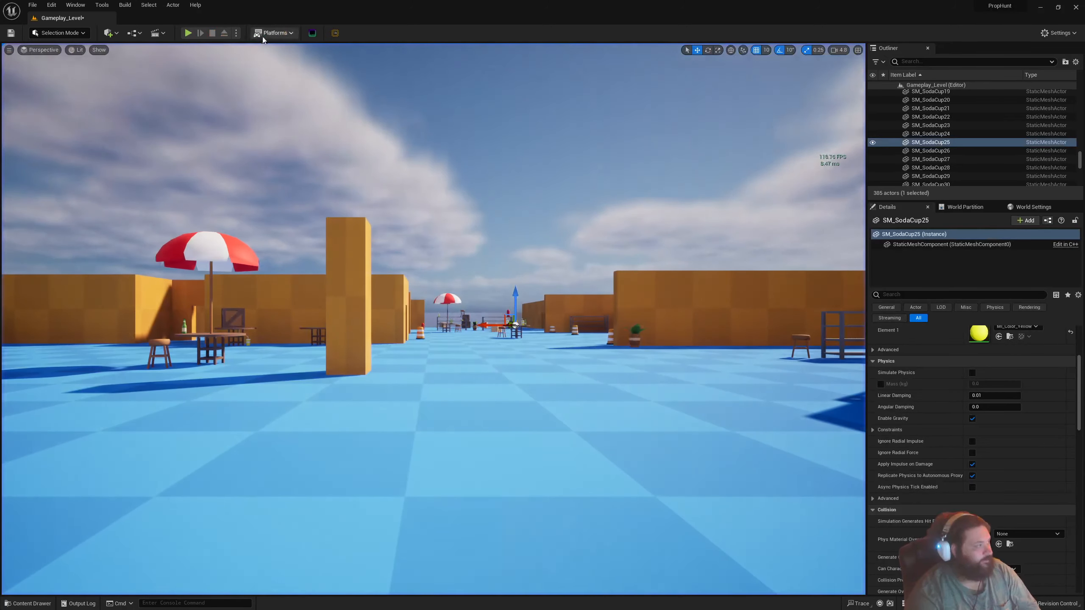
Set the player spawn back to Default Player Start
left_click(236, 33)
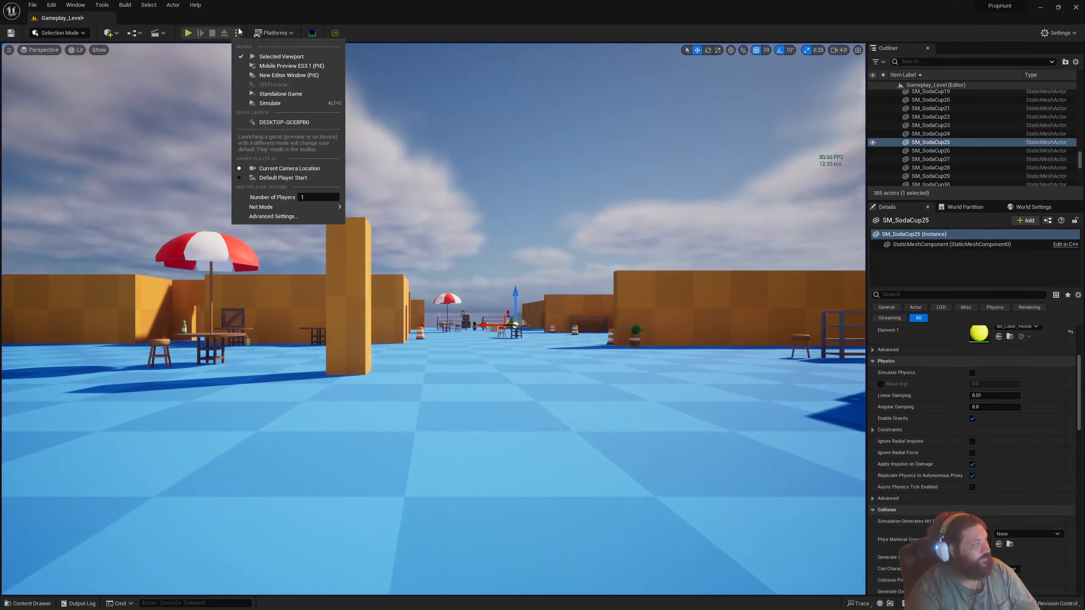
left_click(302, 169)
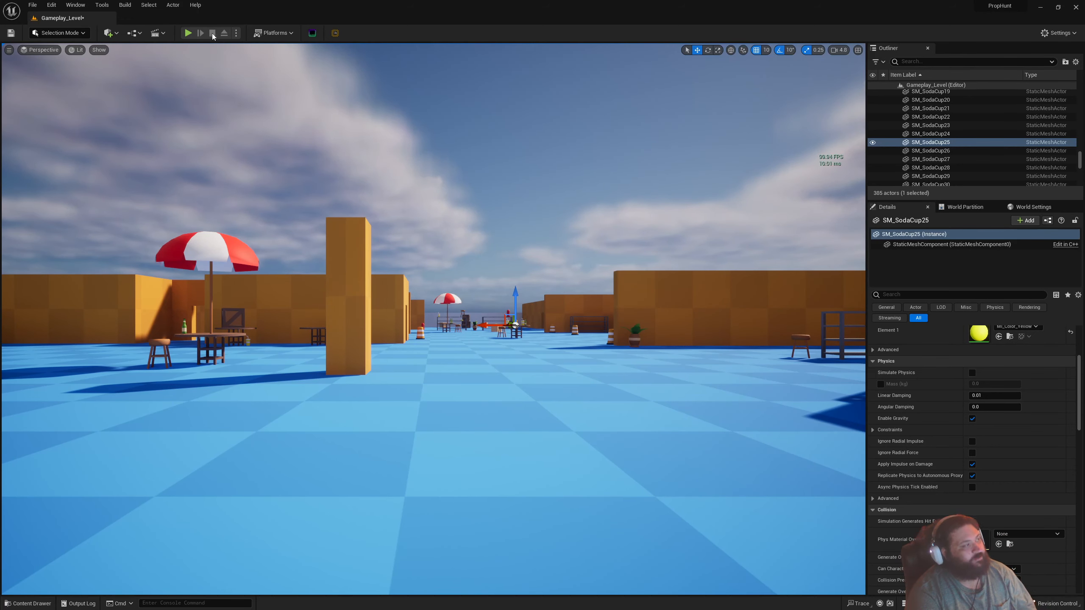
left_click(235, 33)
left_click(314, 180)
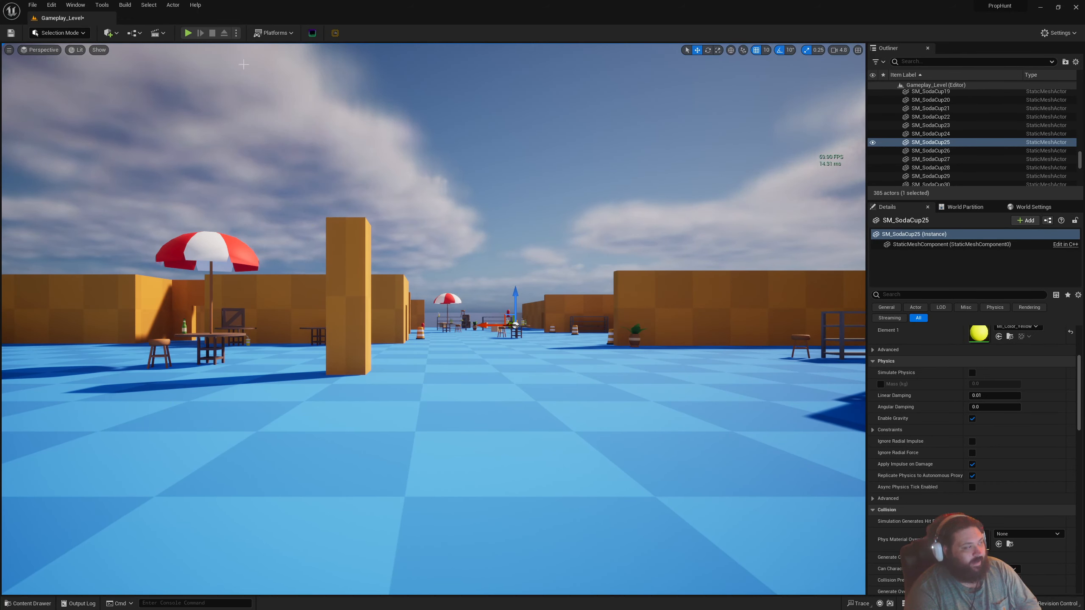
Set Number of Players to 2 and play the level in the viewport
left_click(235, 34)
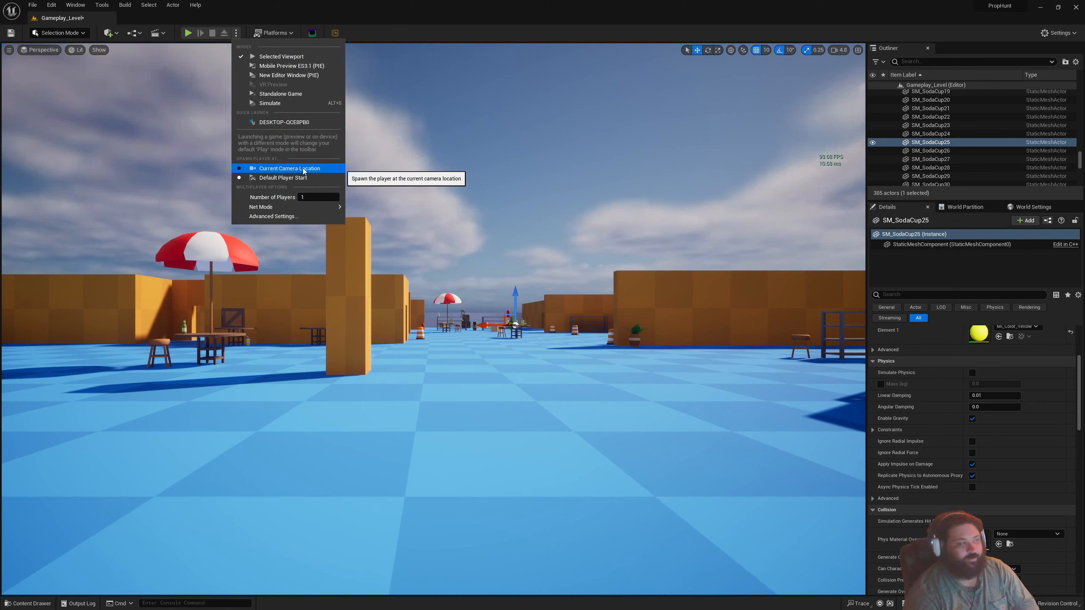
left_click_drag(319, 197, 332, 197)
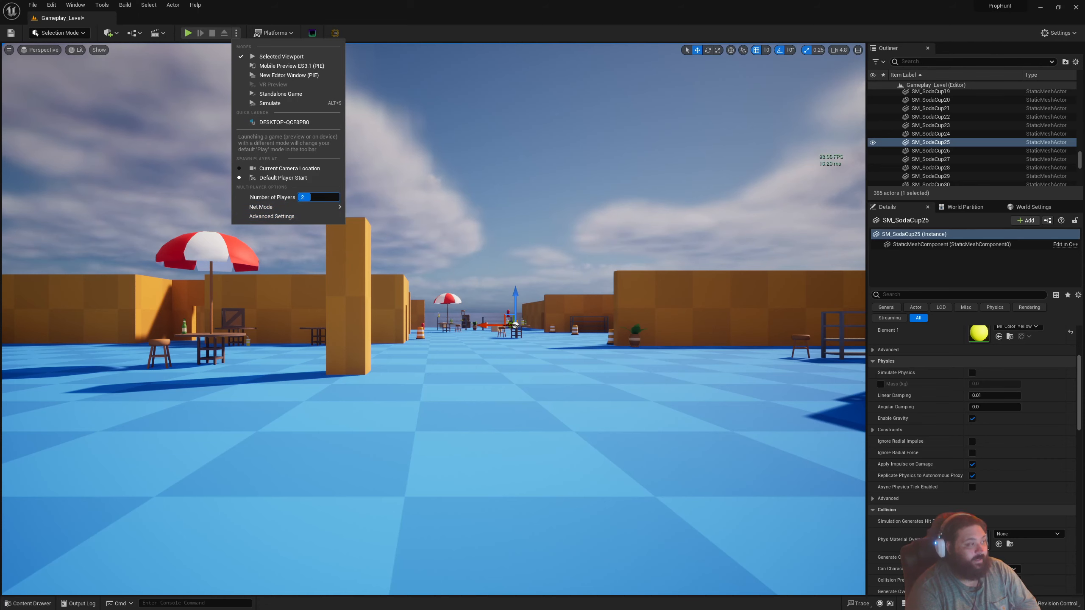
left_click(187, 33)
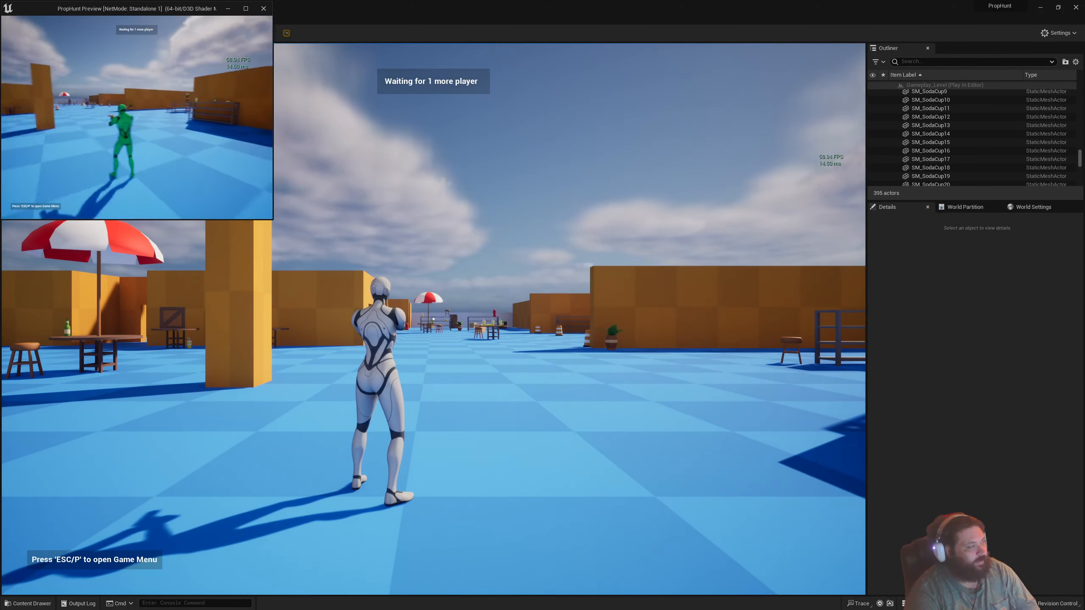
Run the second player around the level in the separate preview window, then end the play session
key("w")
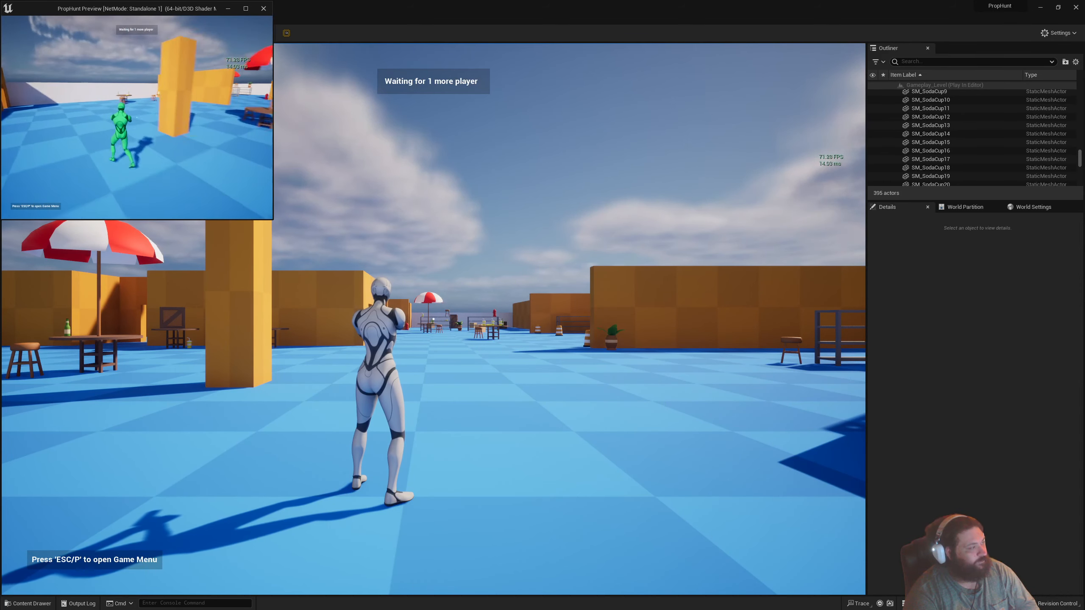
key("w")
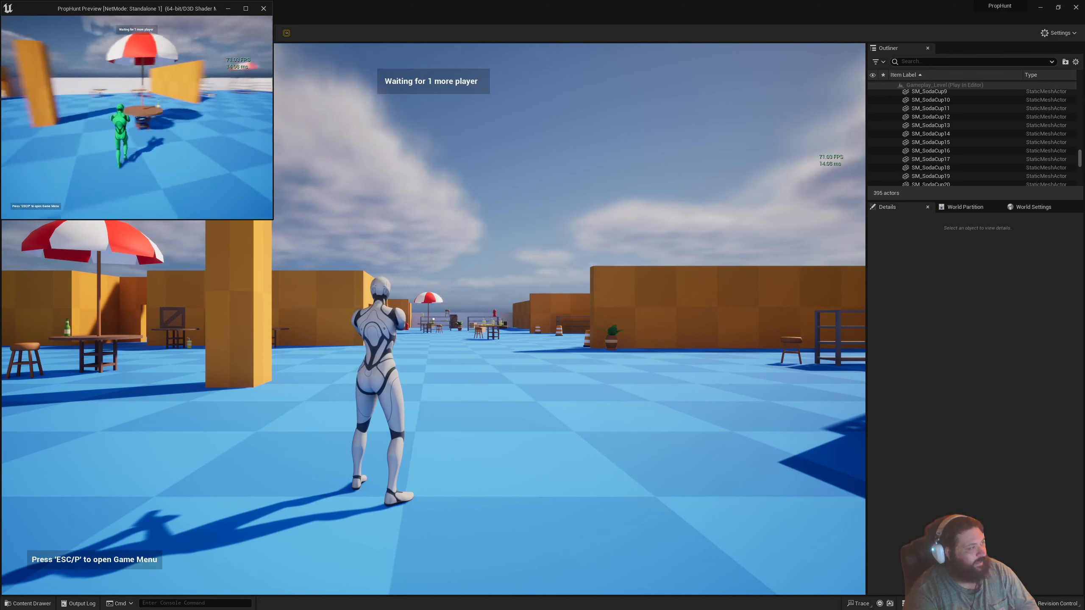
key("w")
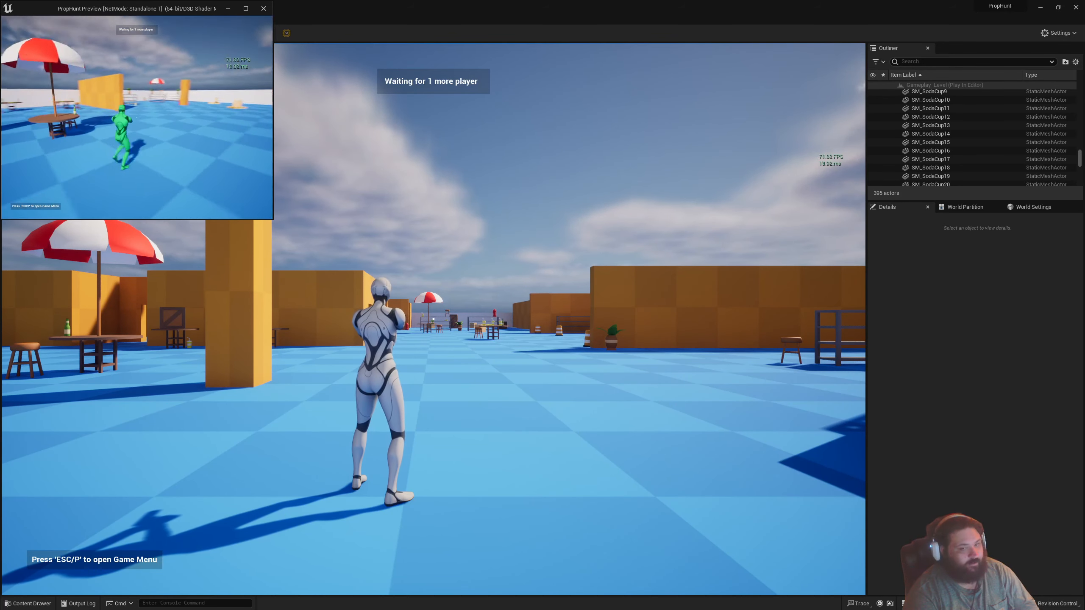
key("w")
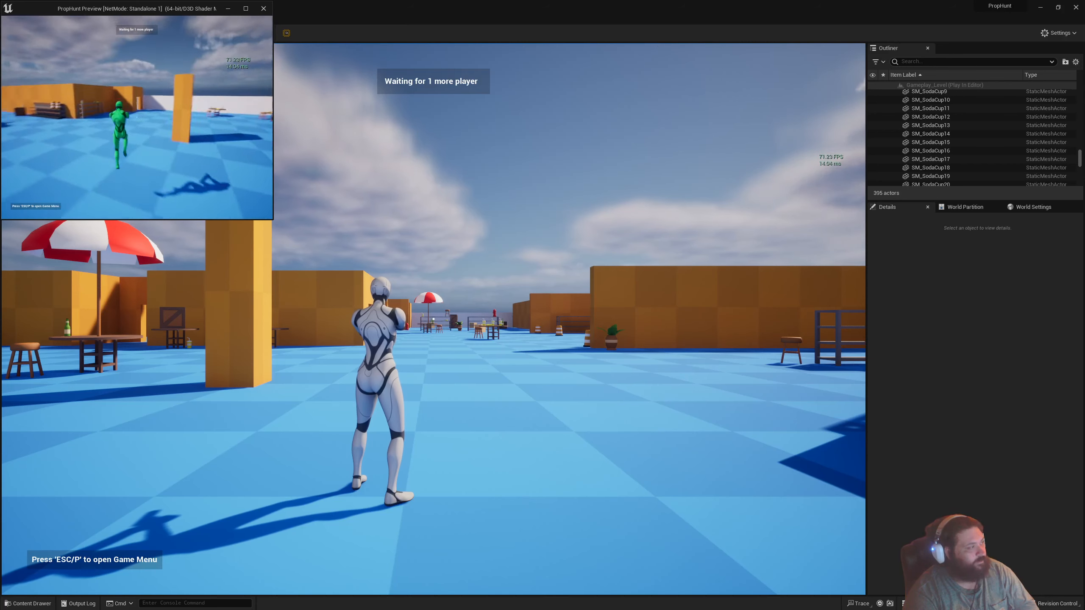
key("w")
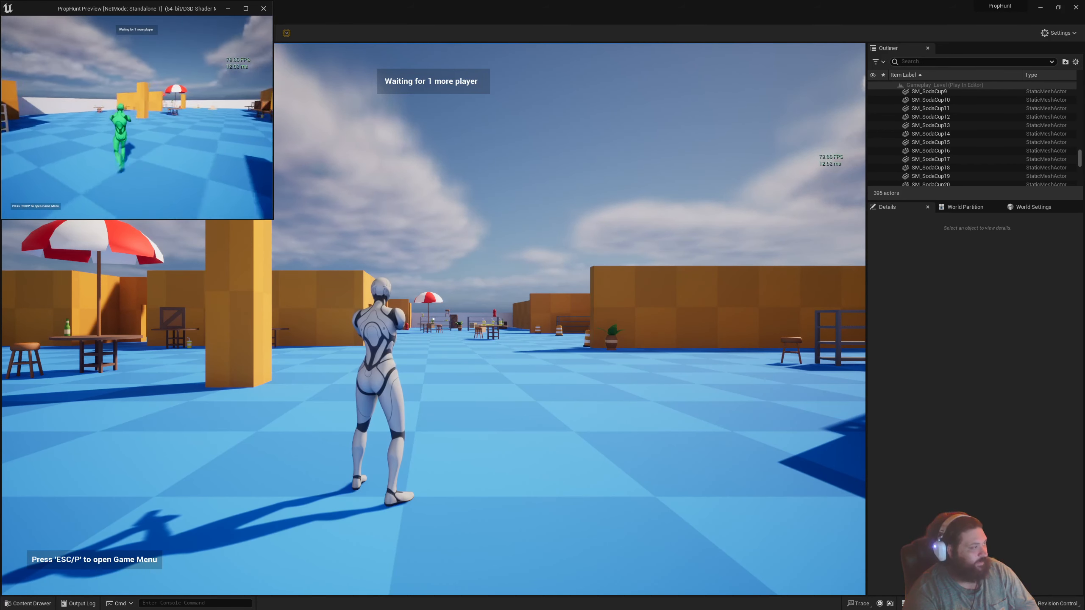
key("w")
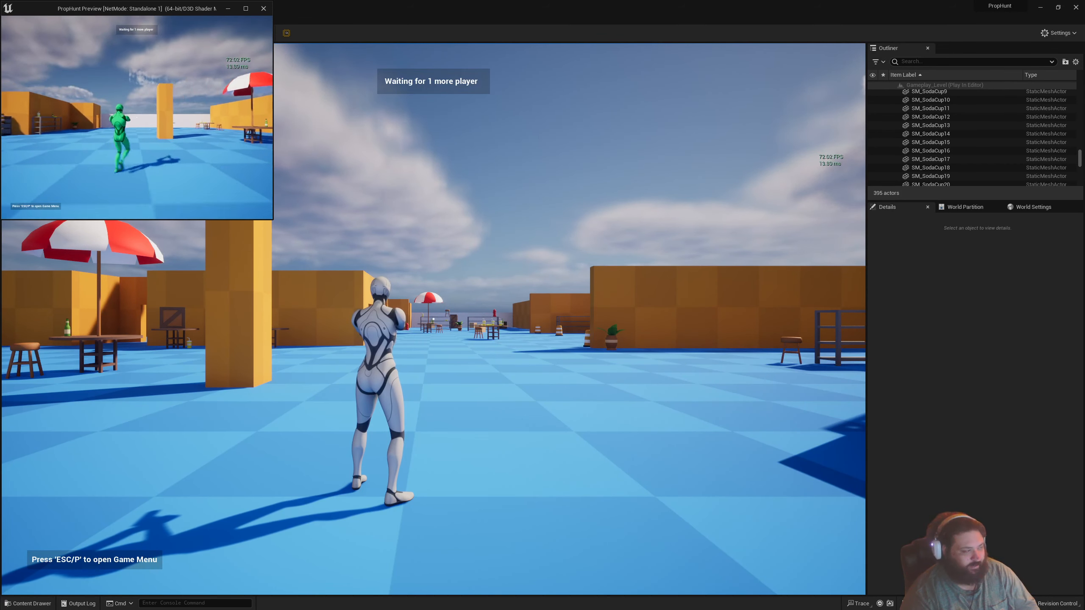
key("w")
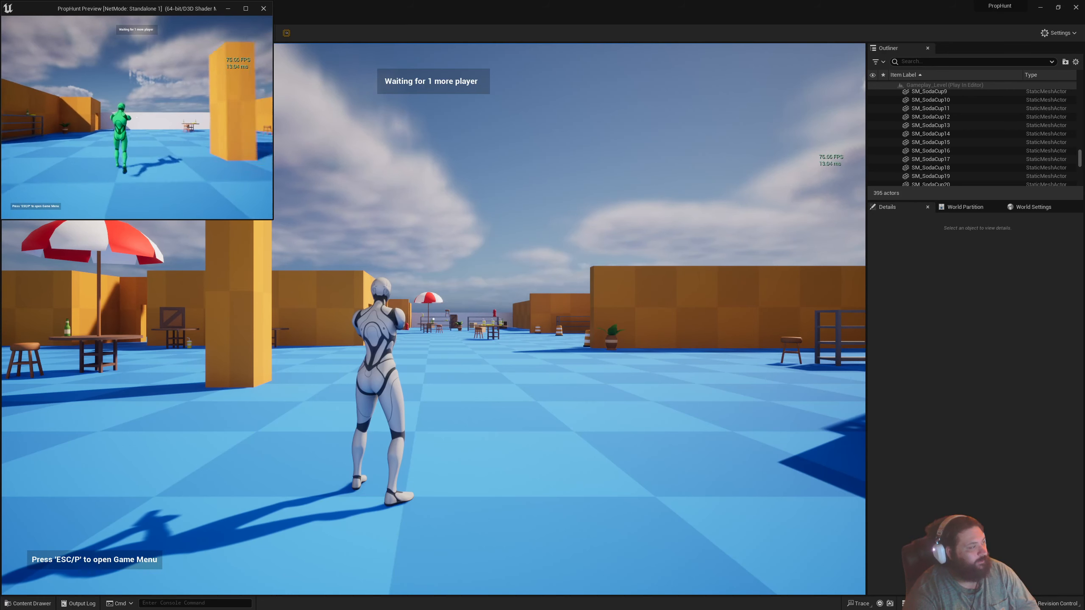
key("w")
key("Escape")
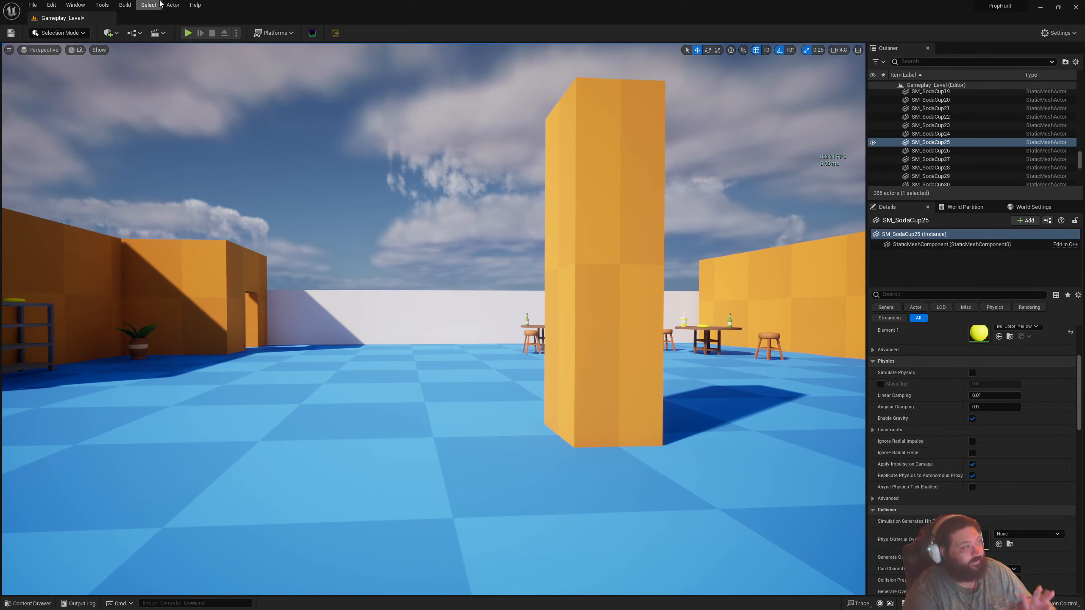
Set the net mode to Play As Listen Server with 2 players and play the level in the viewport
left_click(235, 33)
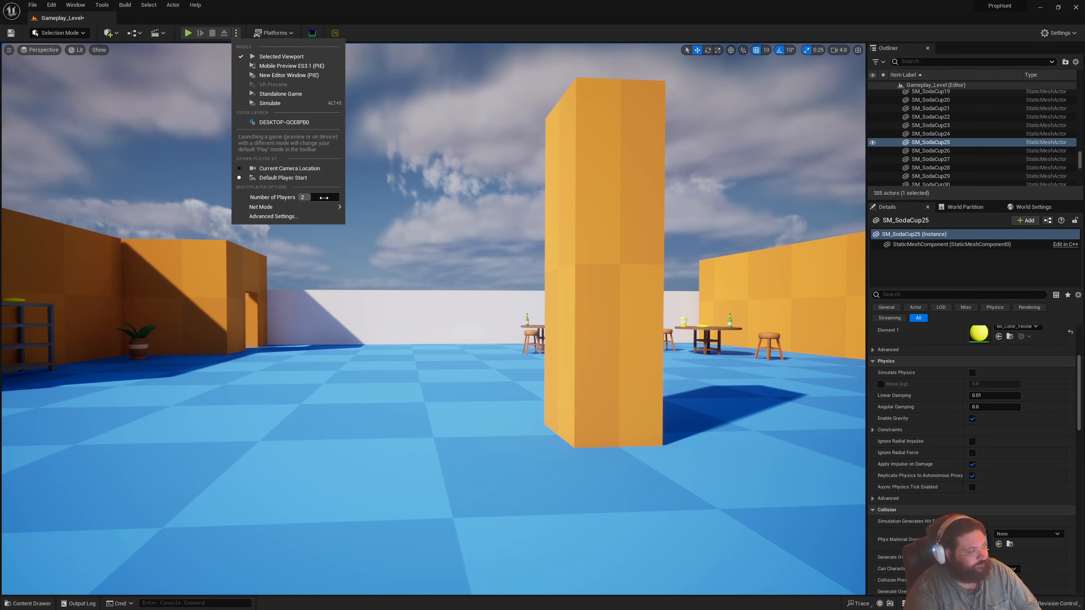
left_click_drag(310, 197, 301, 197)
mouse_move(300, 206)
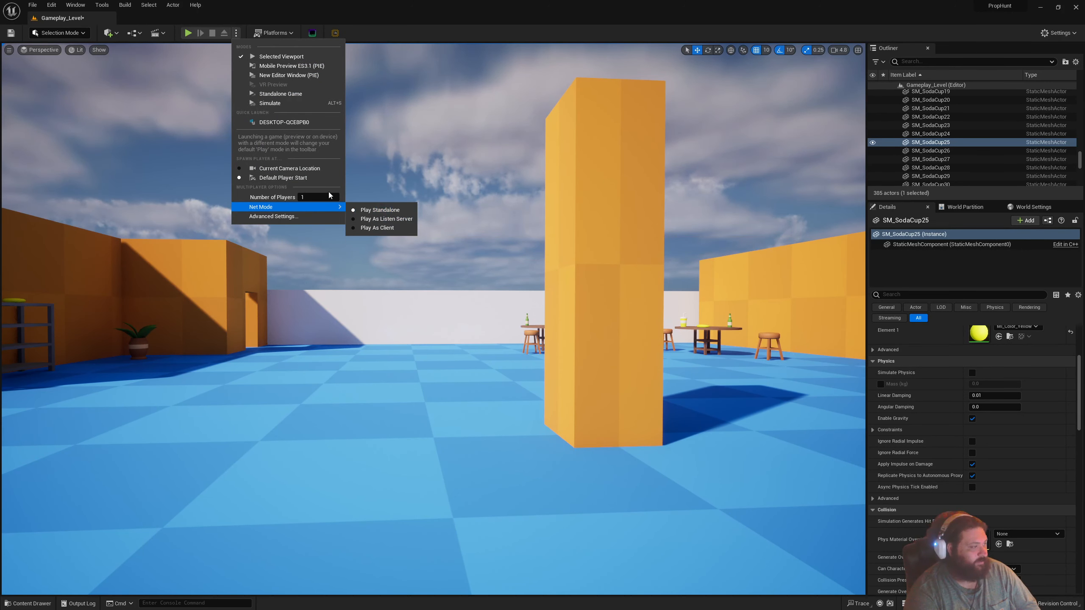
left_click_drag(323, 197, 329, 196)
mouse_move(317, 208)
left_click(385, 219)
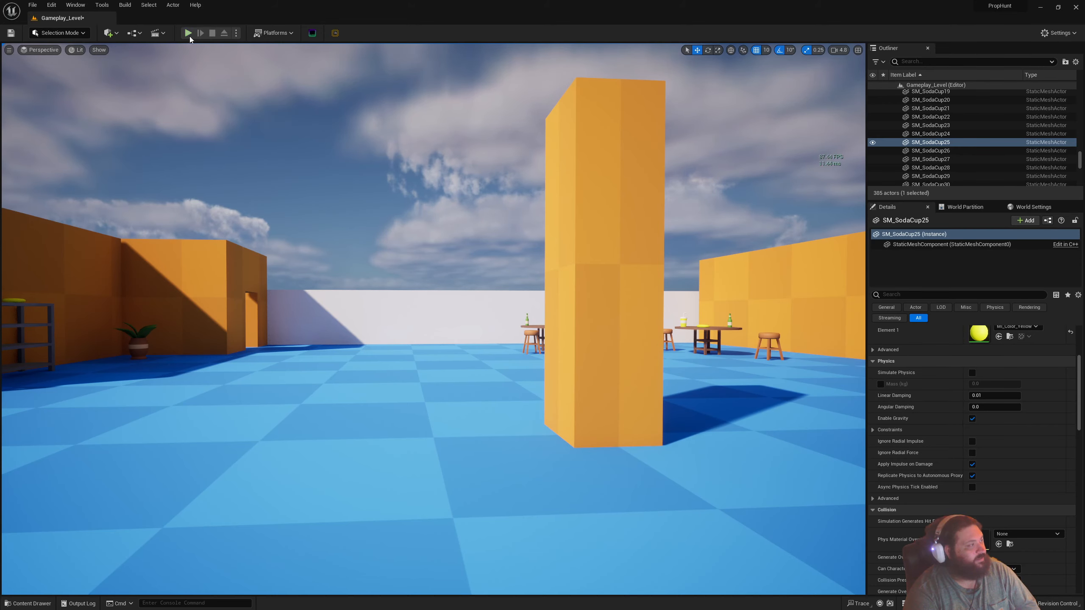
left_click(189, 35)
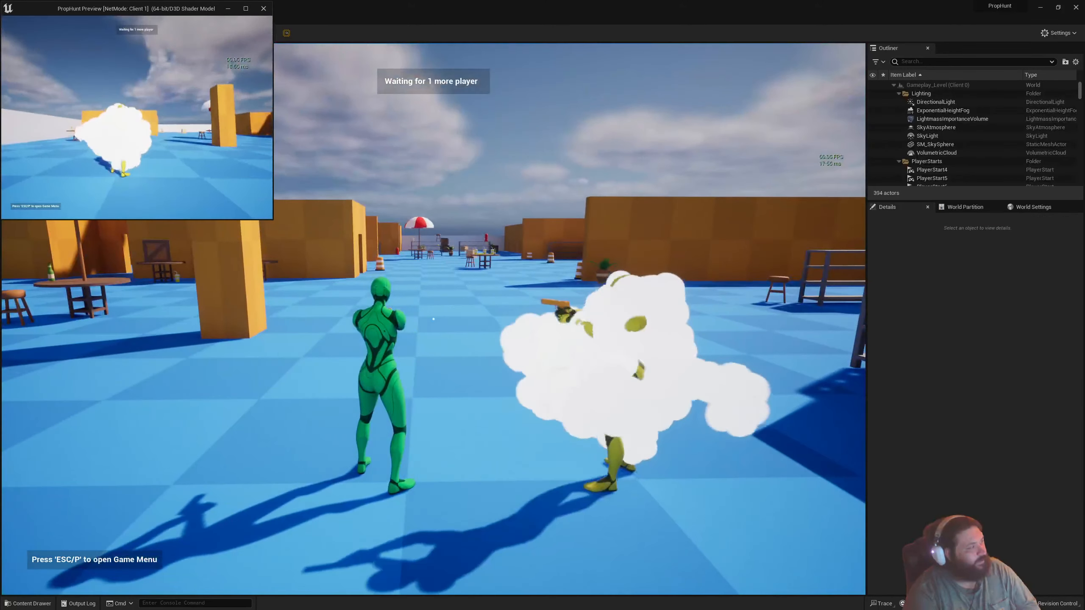
Move the yellow client character around the level in the preview window while the match countdown runs
key("d")
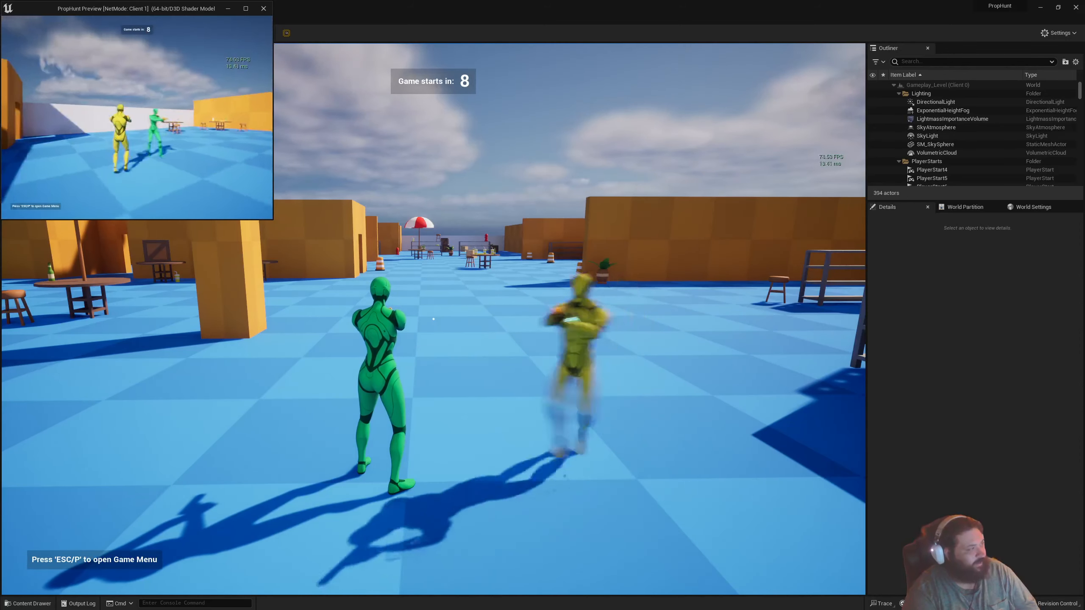
key("w")
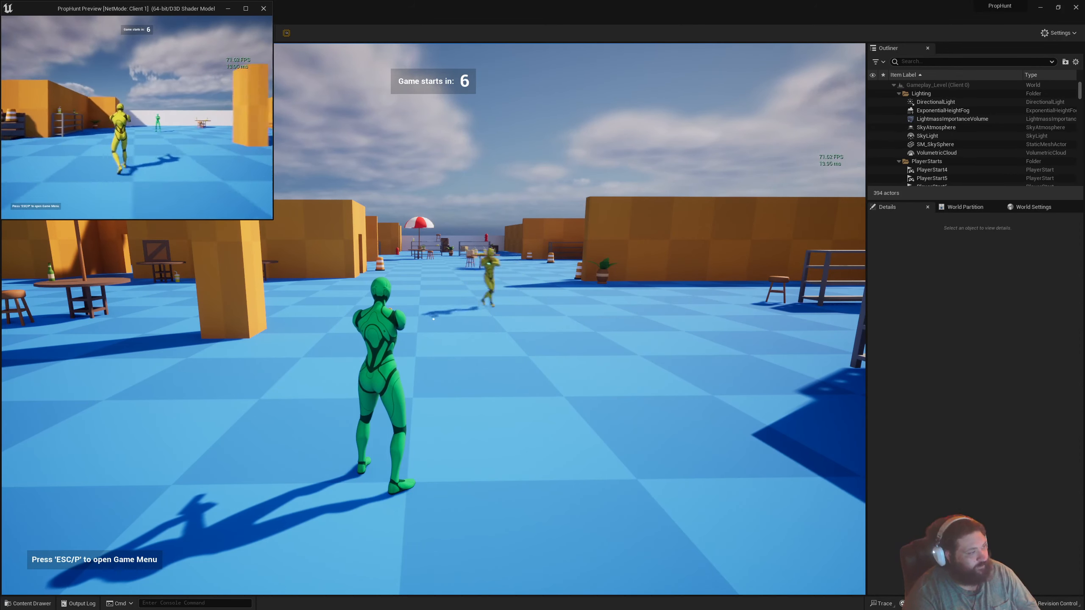
key("a")
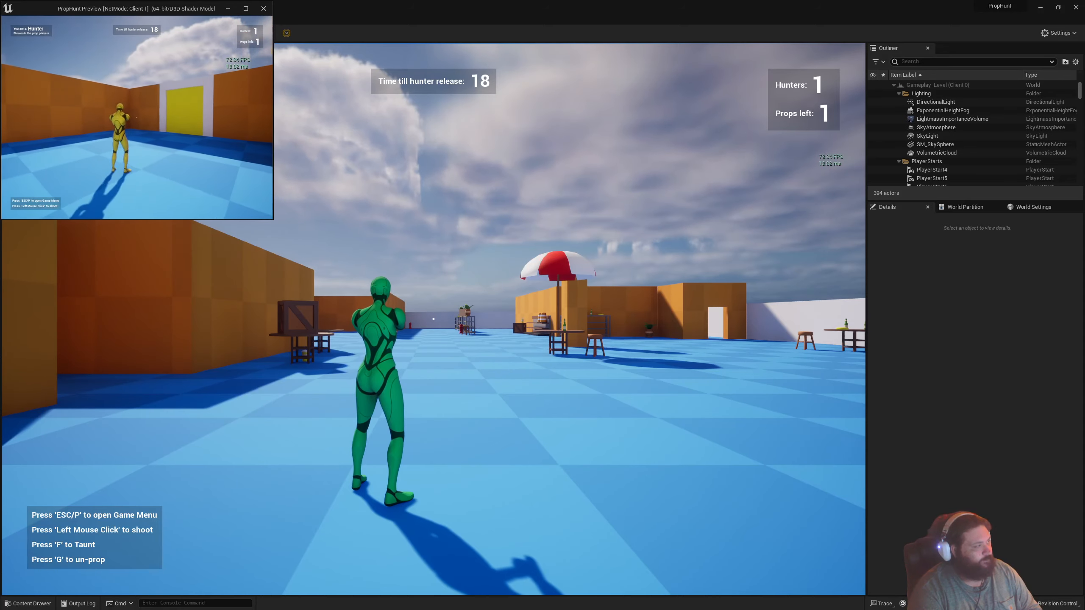
Switch to the green player in the main viewport, turn it into a stool and position it beside the umbrella table
key("alt+Tab")
key("w")
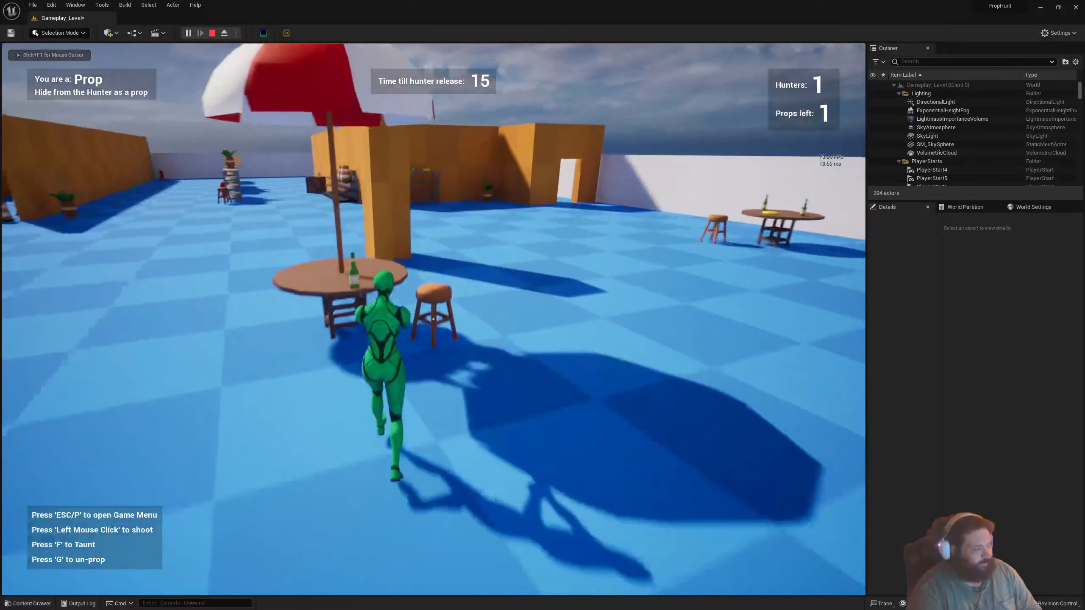
left_click(433, 319)
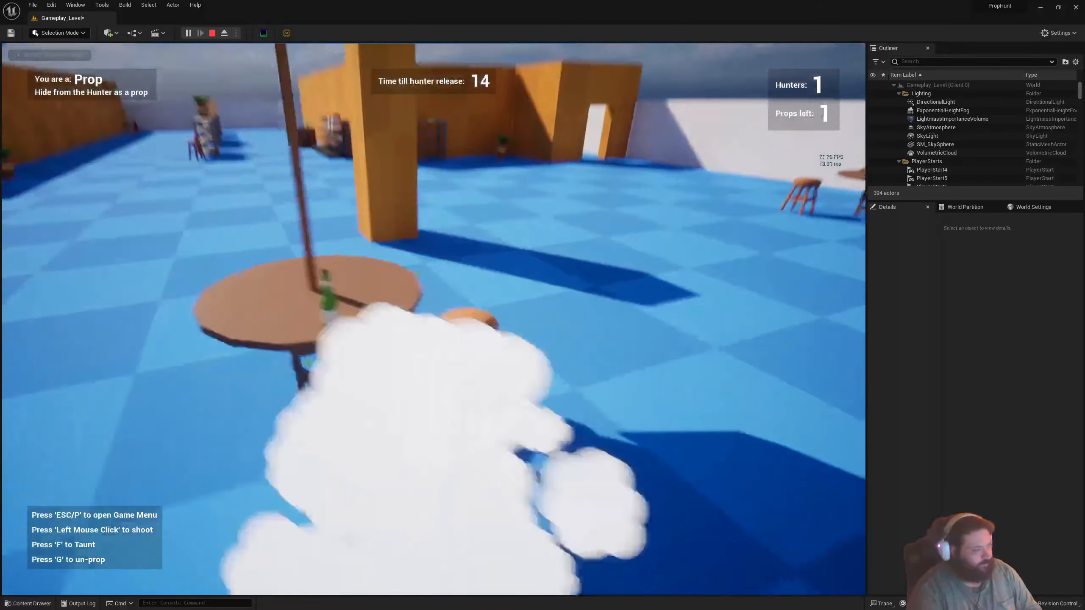
key("s")
key("w")
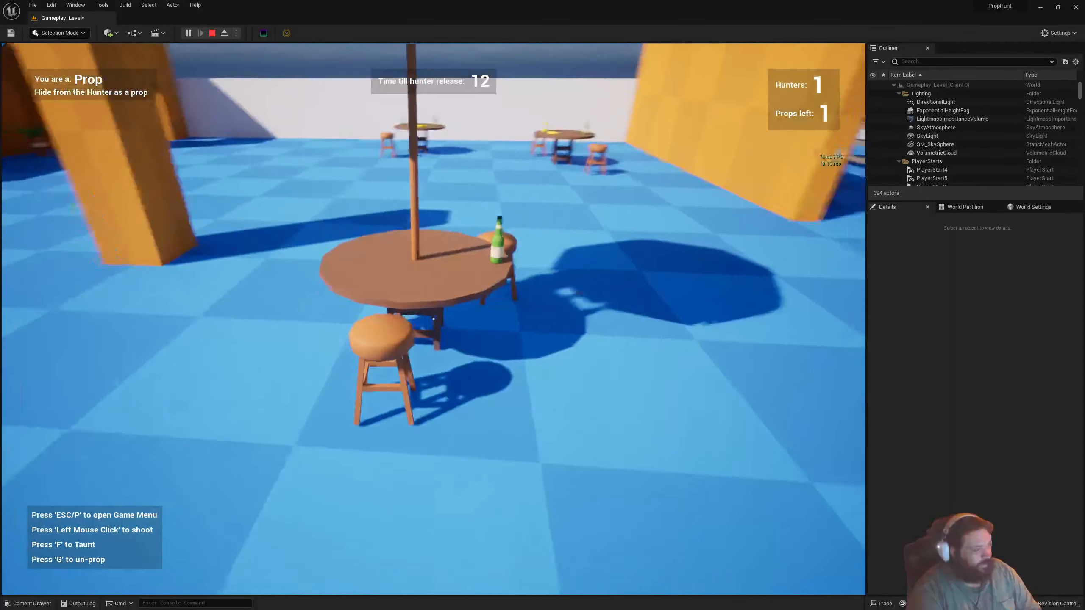
Enlarge the client preview window, run the hunter to the umbrella table, shoot the disguised stool and end the play session
key("alt+Tab")
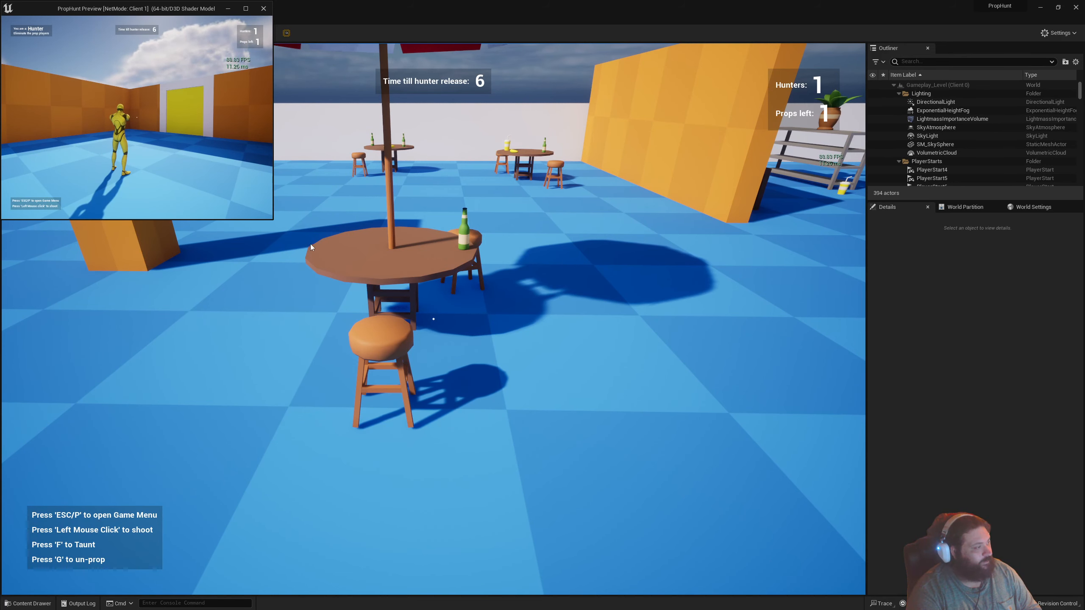
left_click_drag(273, 220, 589, 396)
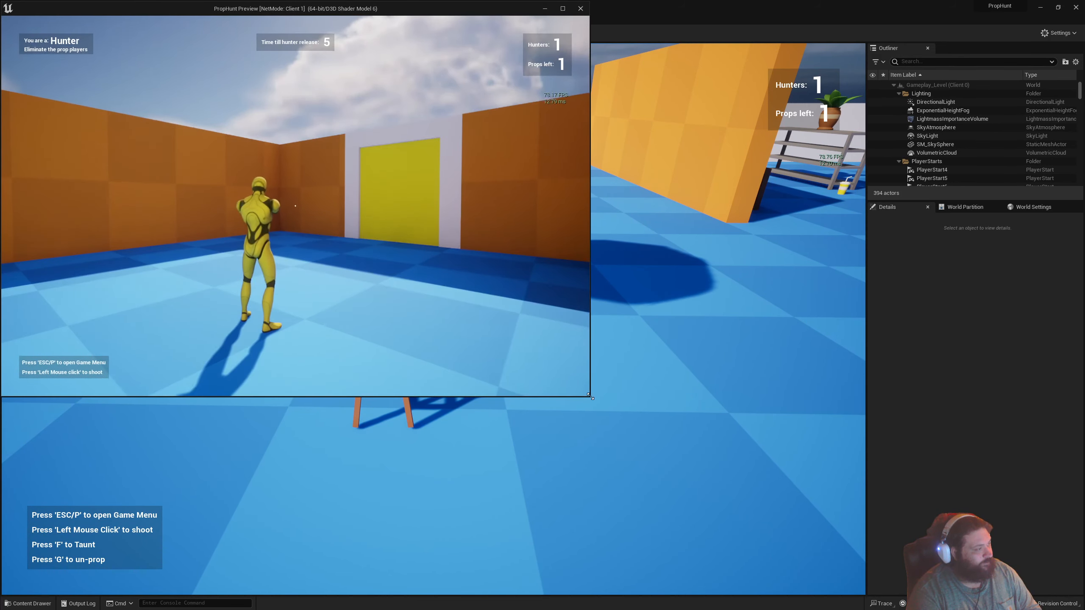
key("w")
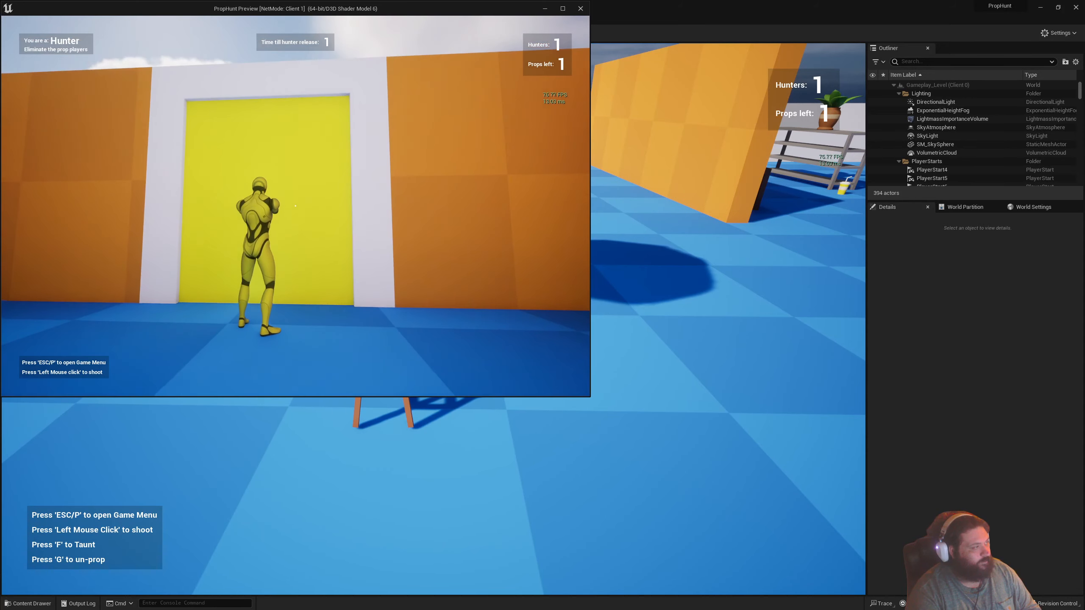
key("w")
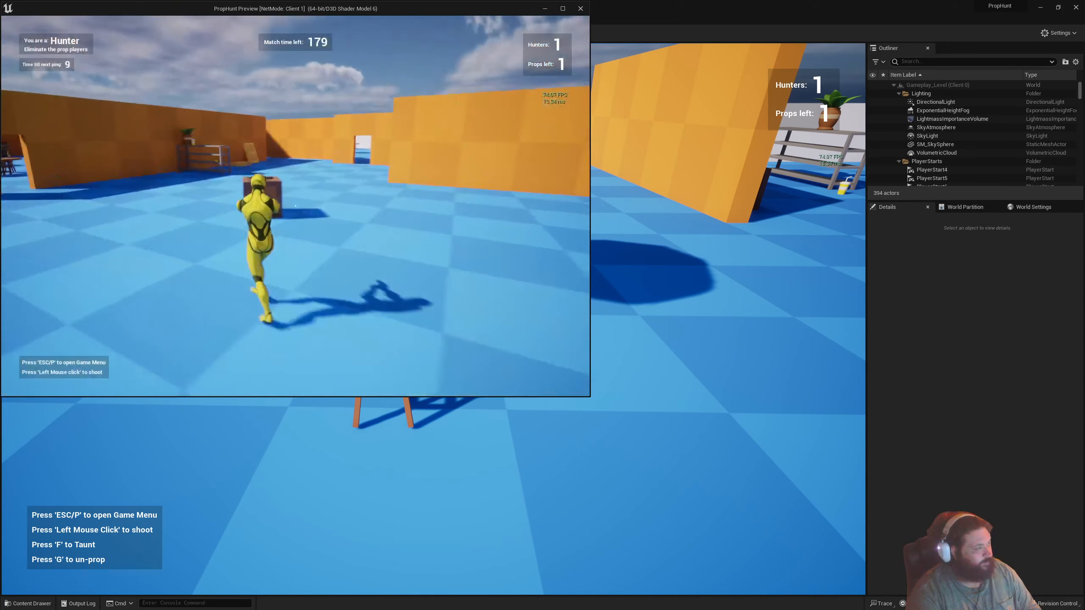
key("w")
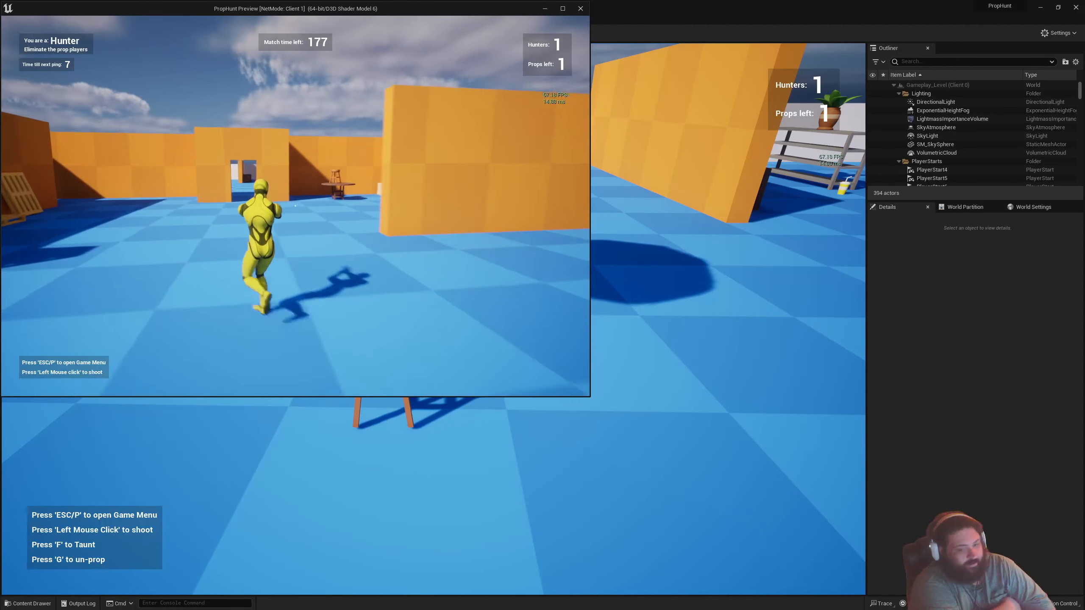
key("w")
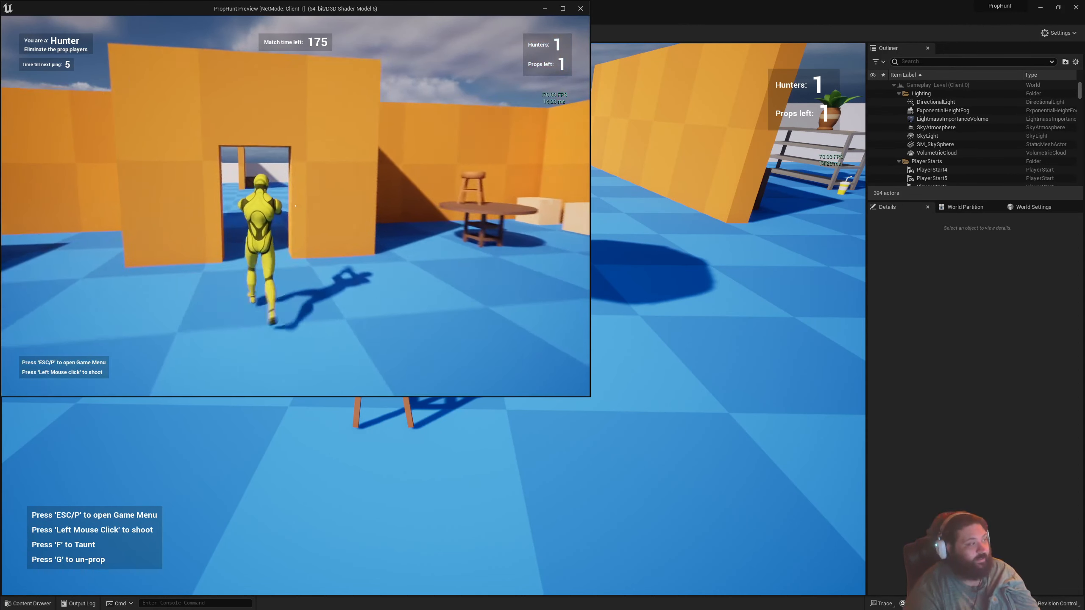
key("w")
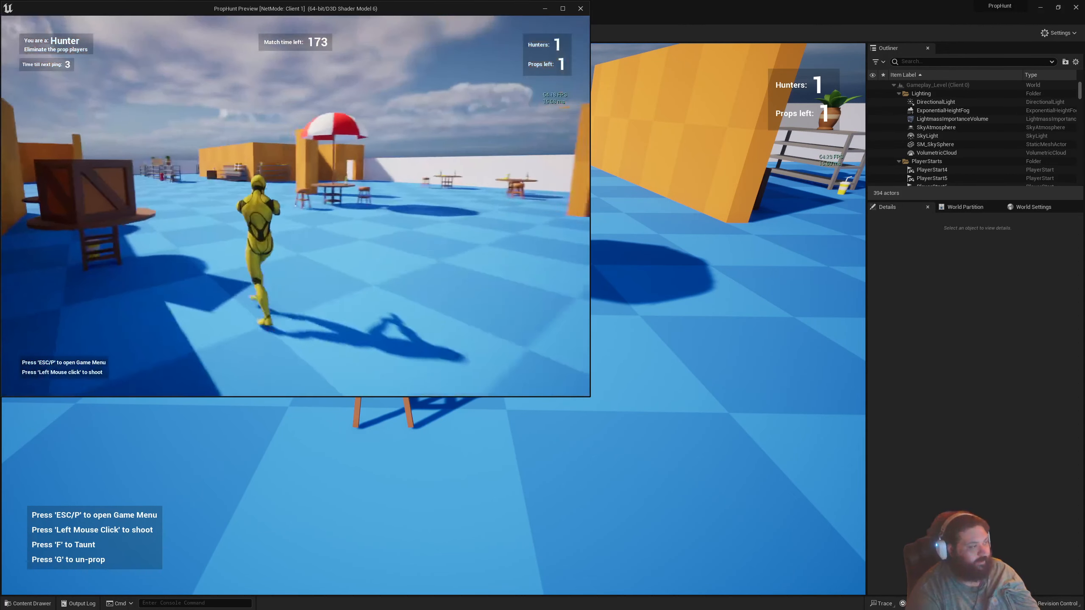
key("w")
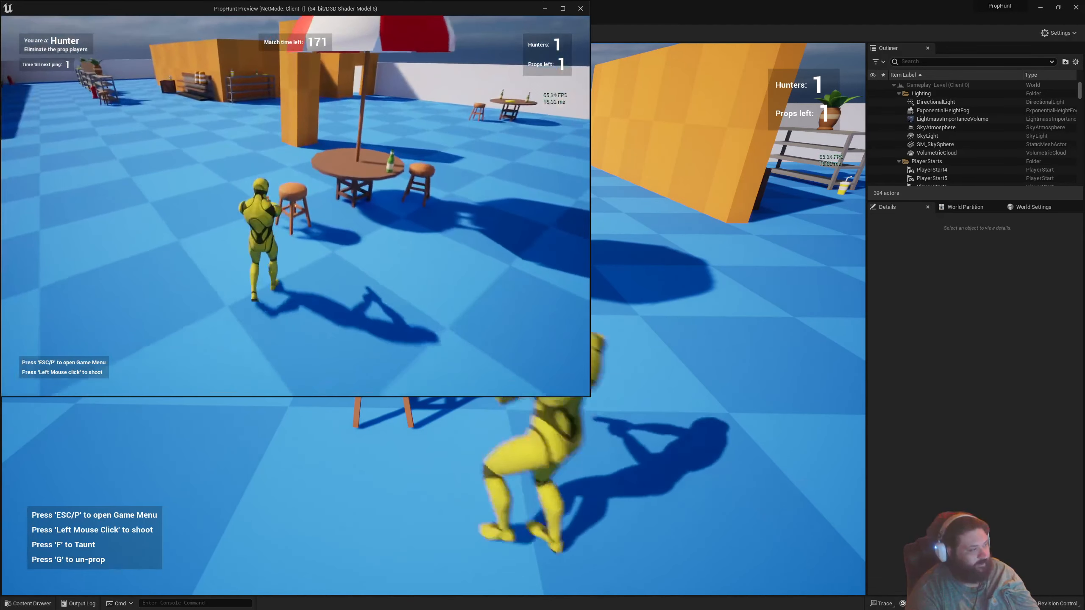
left_click(295, 206)
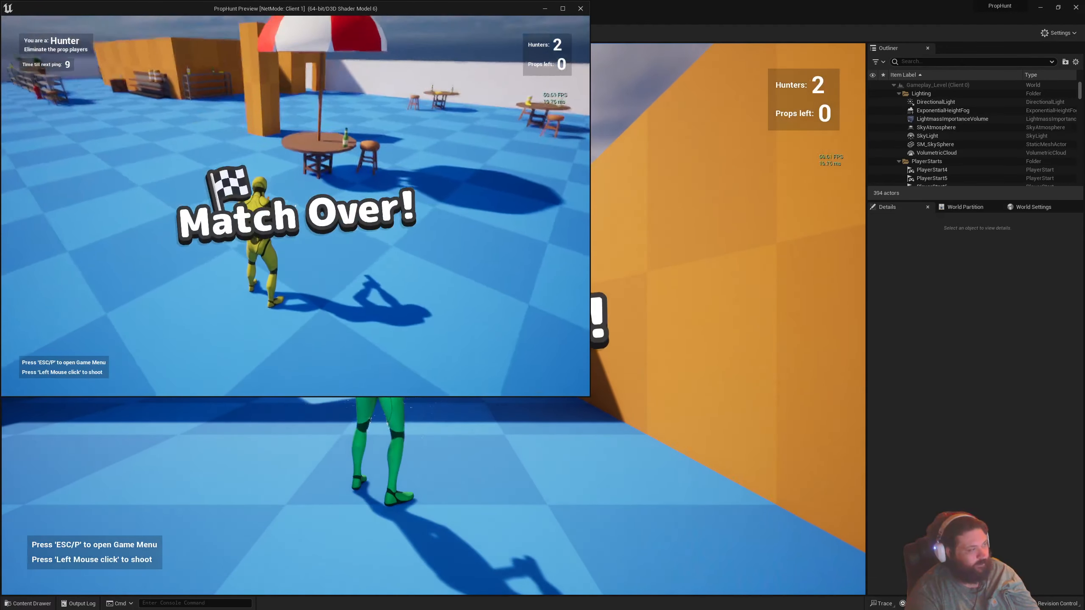
key("Escape")
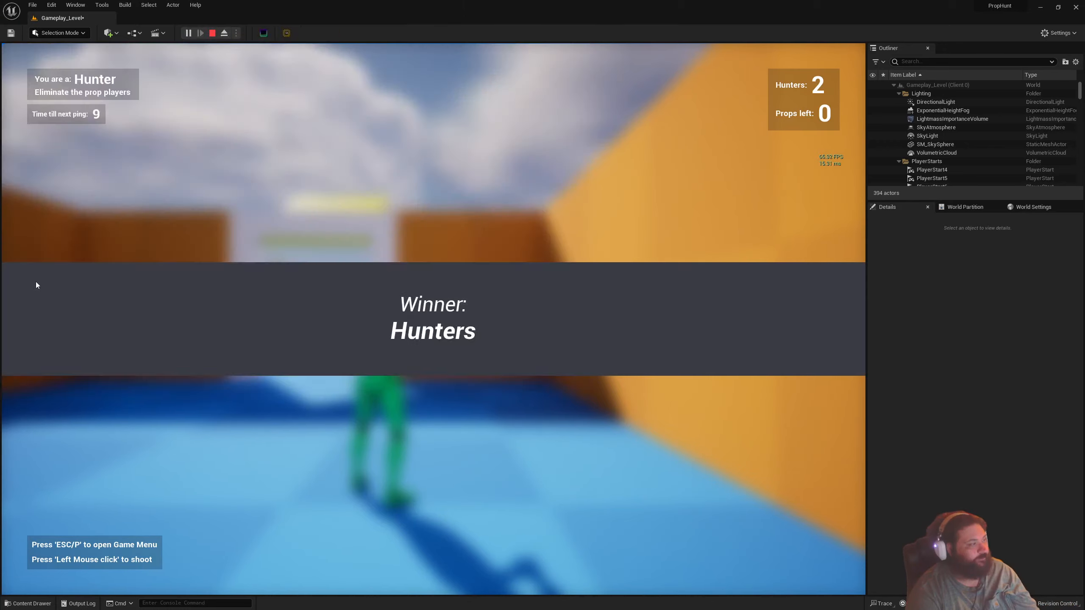
Review the available net modes and the advanced play settings in Editor Preferences, then close the preferences
left_click(236, 34)
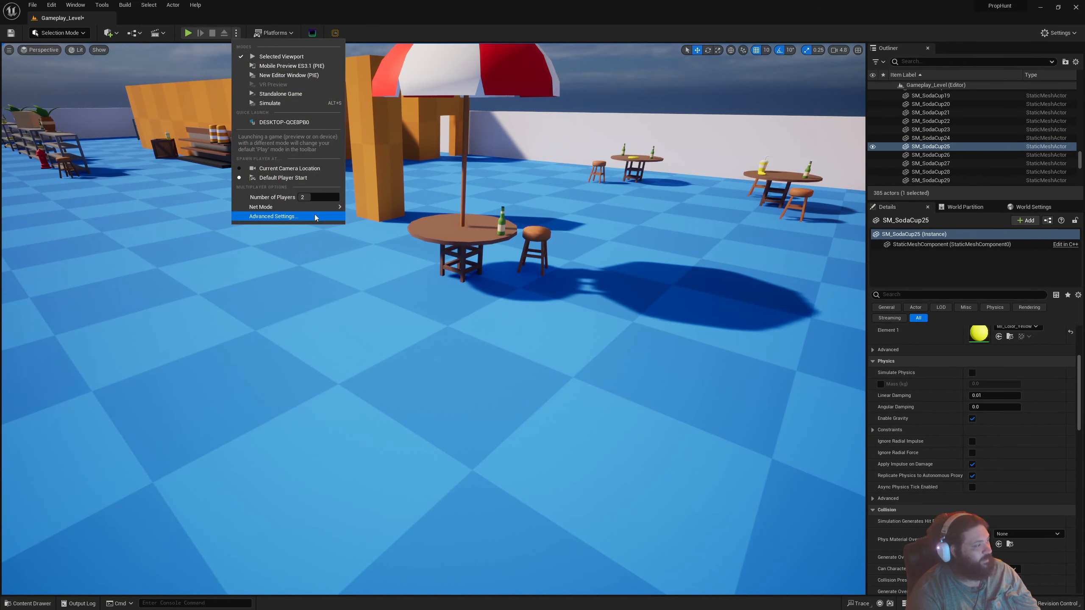
mouse_move(325, 208)
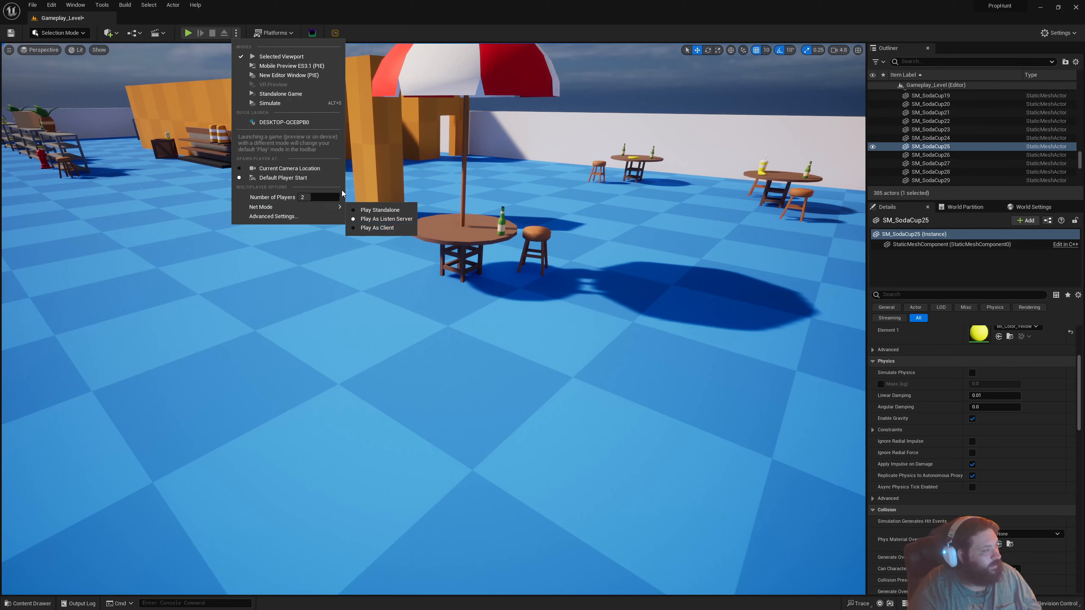
left_click(322, 217)
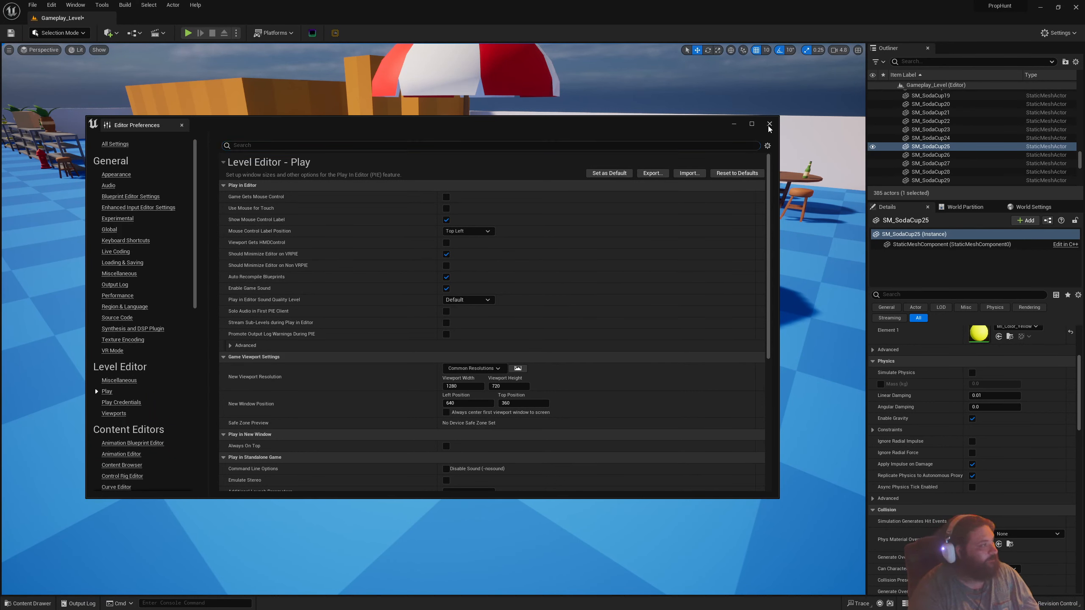
left_click(769, 124)
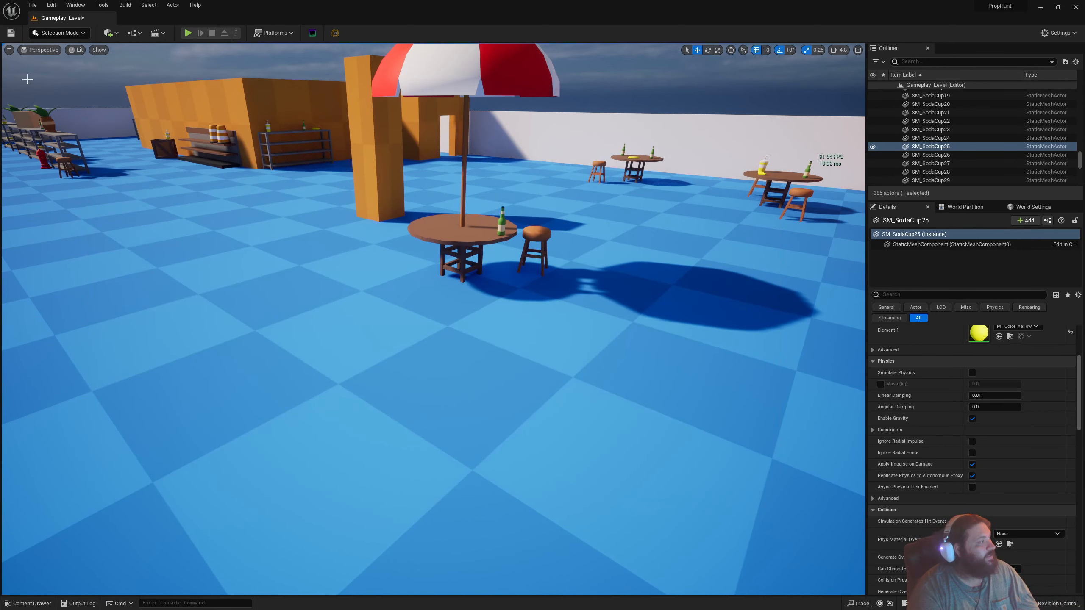
Review the target platforms, the Windows packaging and build configuration choices, and the device and packaging options
left_click(283, 34)
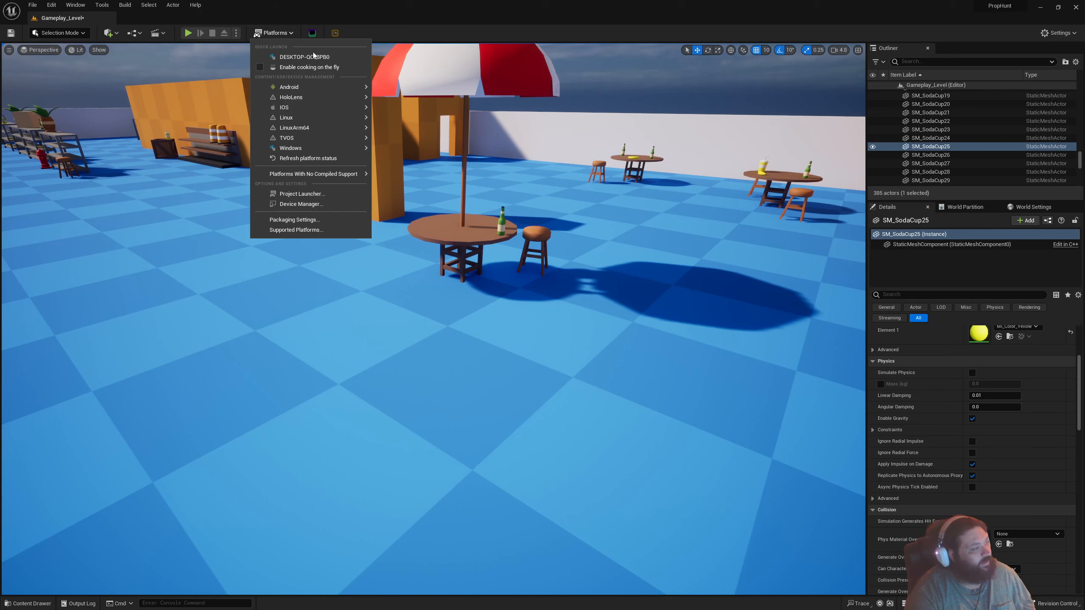
mouse_move(359, 174)
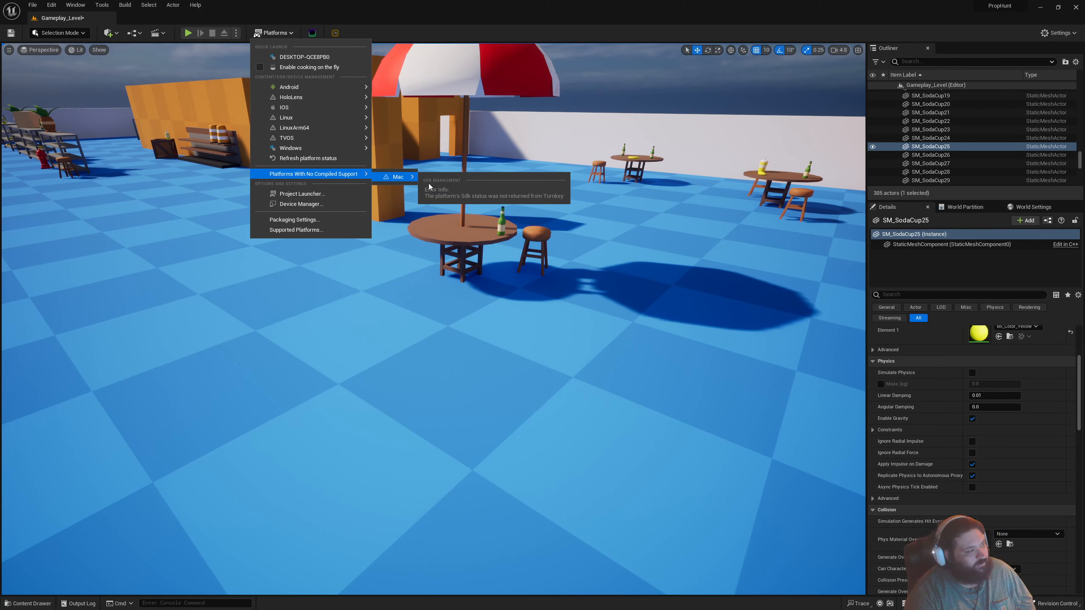
mouse_move(321, 150)
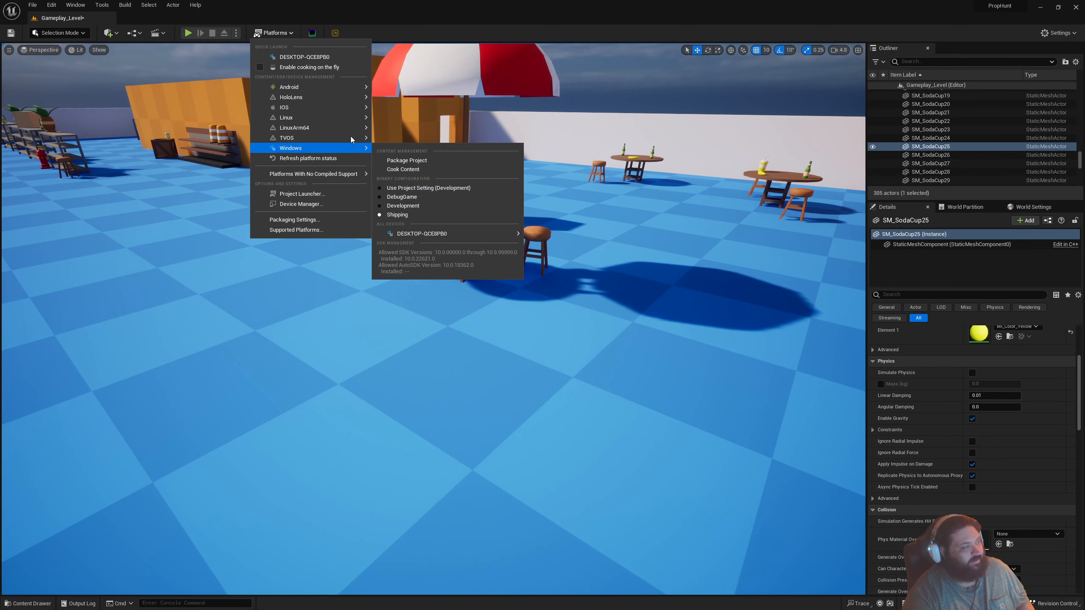
mouse_move(346, 84)
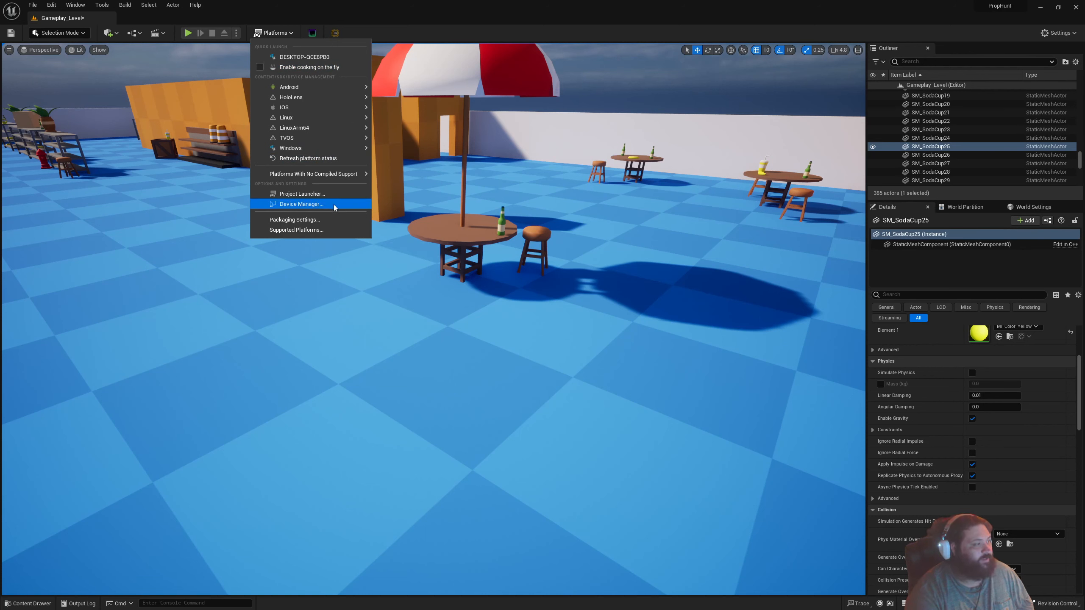
left_click(372, 20)
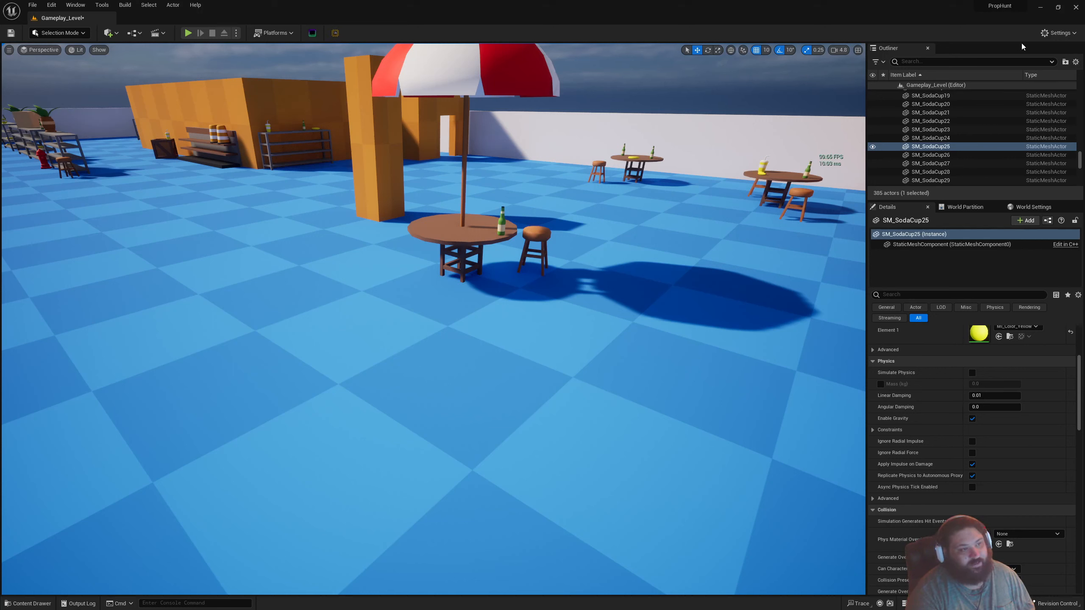
Try the High, Medium and Low engine scalability presets and set all quality groups back to Epic
left_click(1065, 34)
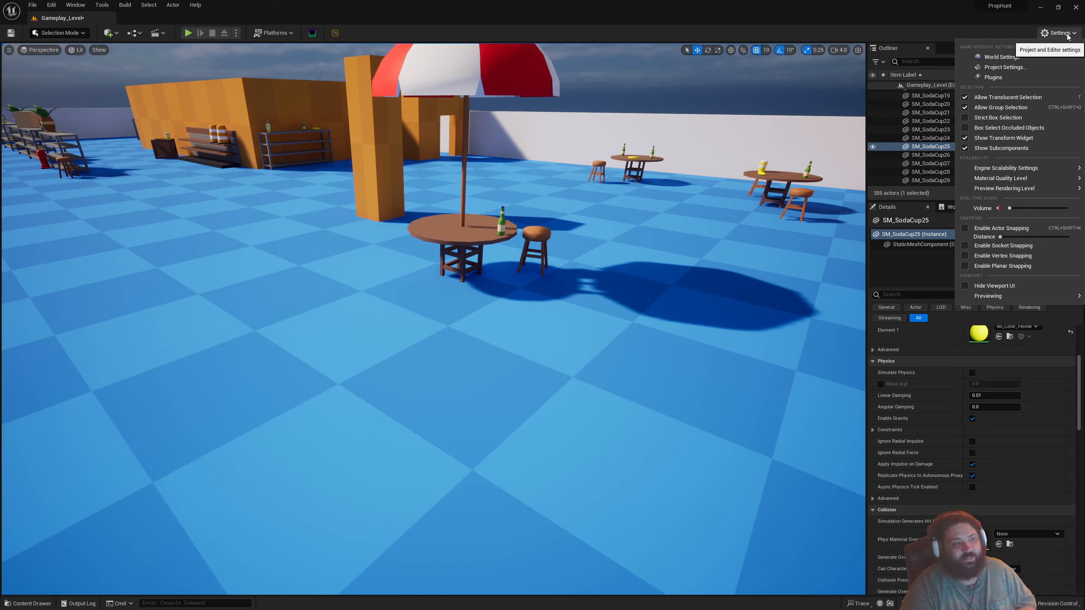
mouse_move(1001, 169)
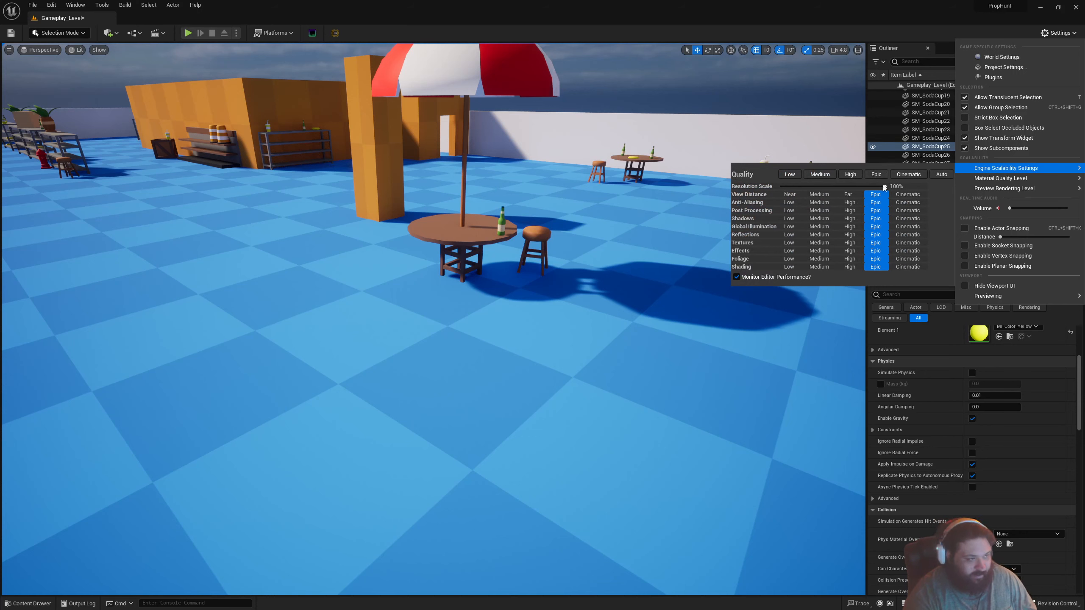
left_click(850, 174)
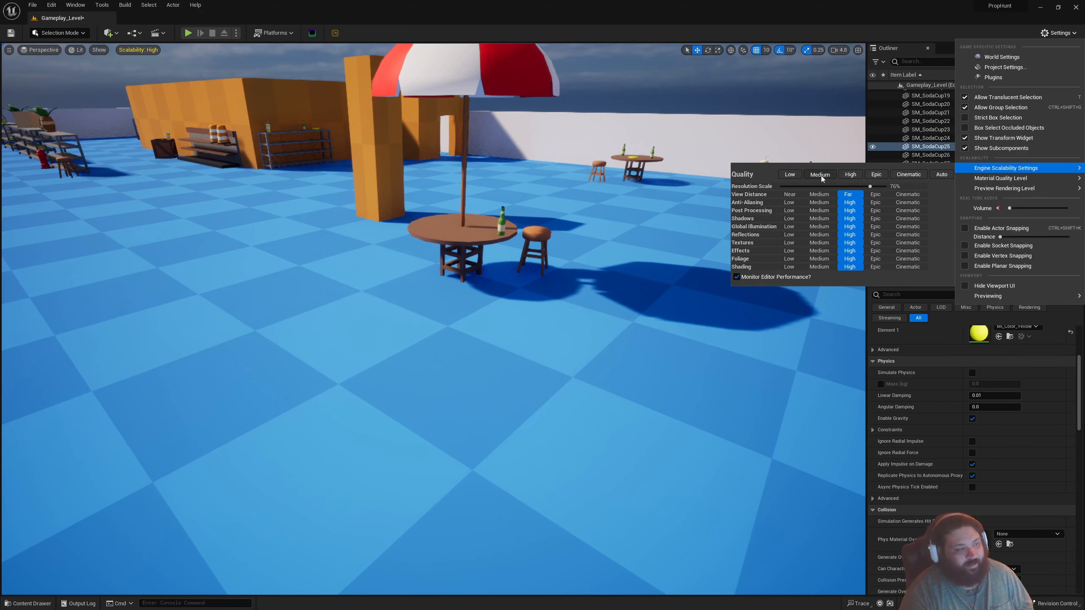
left_click(820, 176)
left_click(792, 175)
left_click(871, 175)
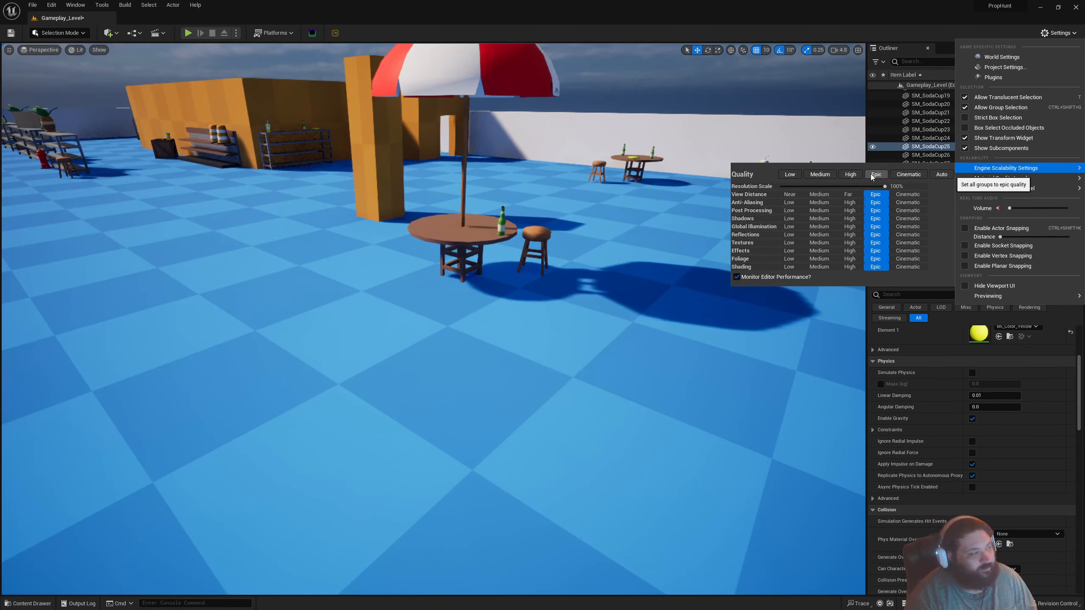
left_click(855, 176)
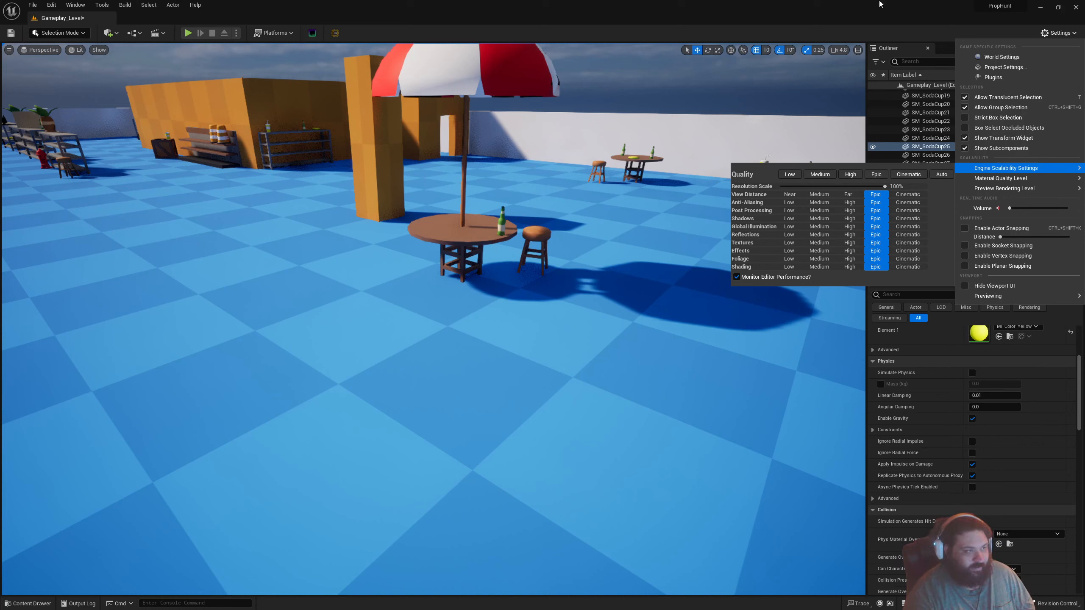
Review the preview rendering level, selection, snapping and viewport options in the editor settings
mouse_move(1007, 190)
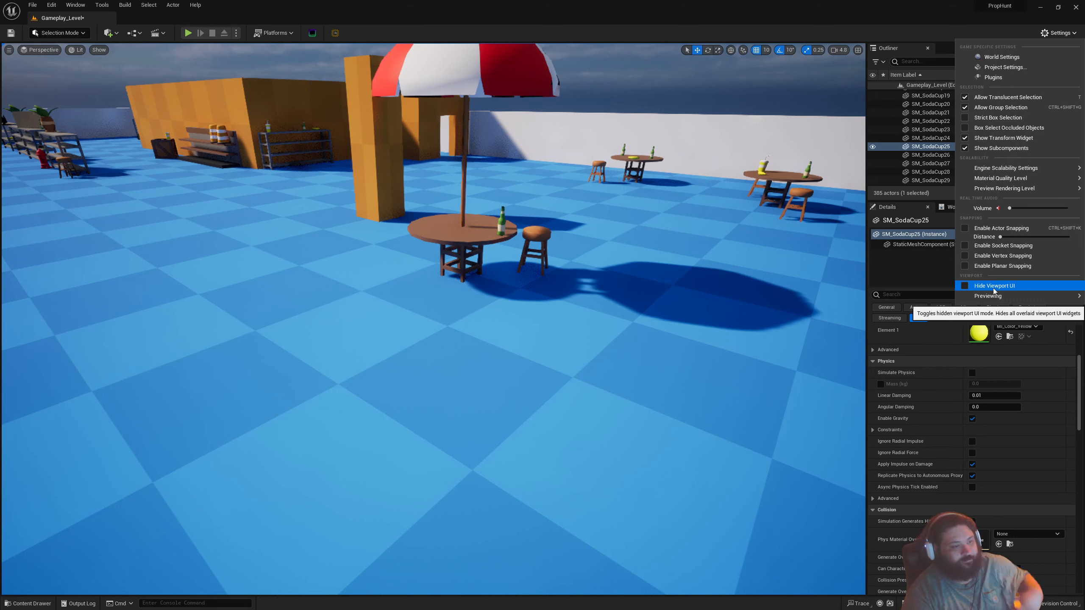
mouse_move(990, 296)
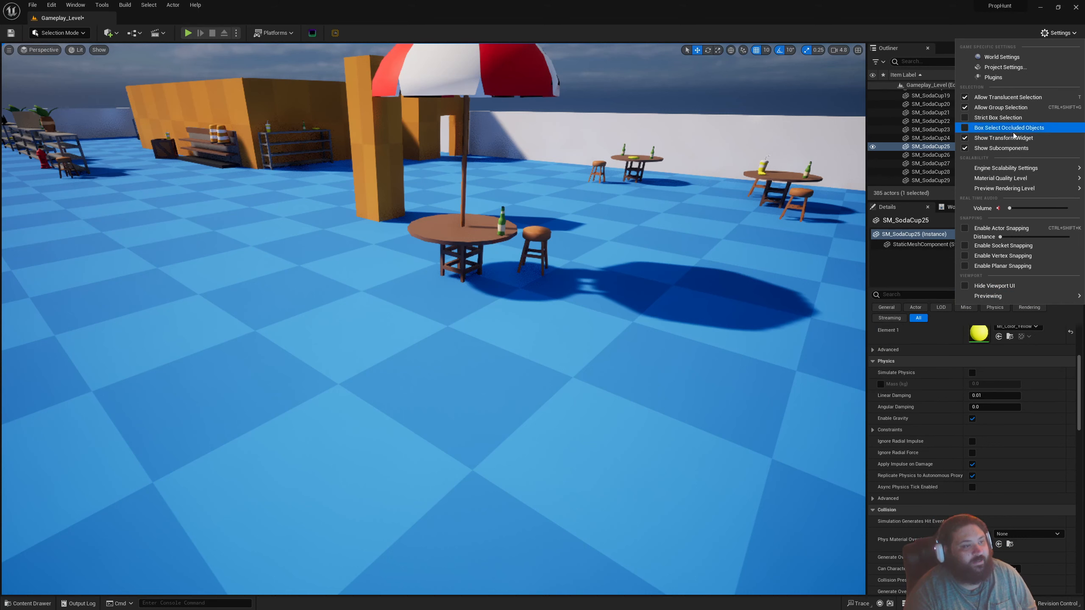
mouse_move(1005, 188)
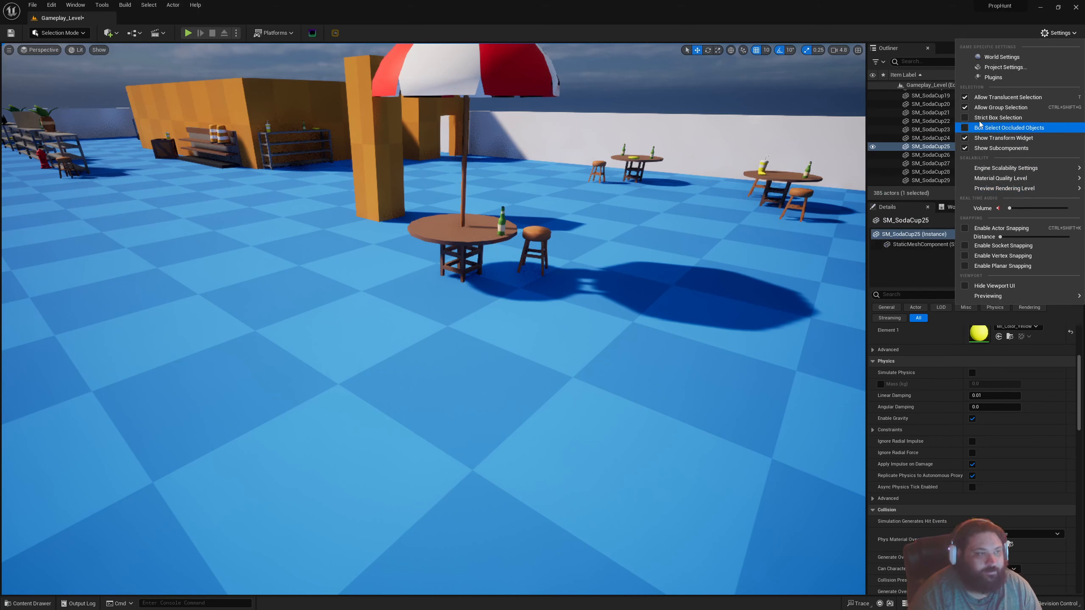
Examine the level's World Settings, including the GameMode Override and its selected classes, and return to the soda cup's details
left_click(1004, 58)
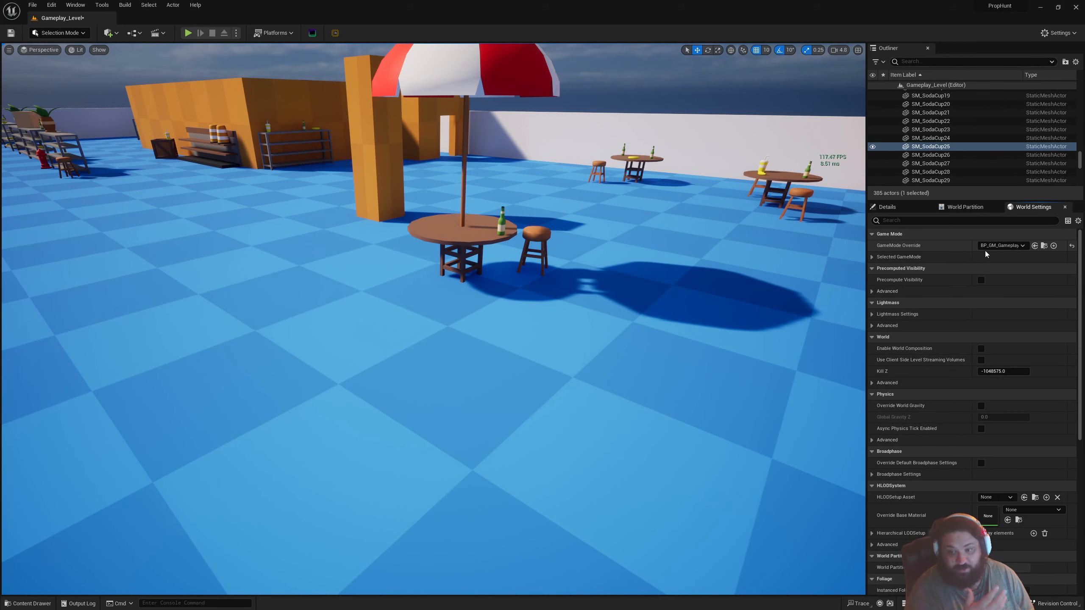
left_click(908, 258)
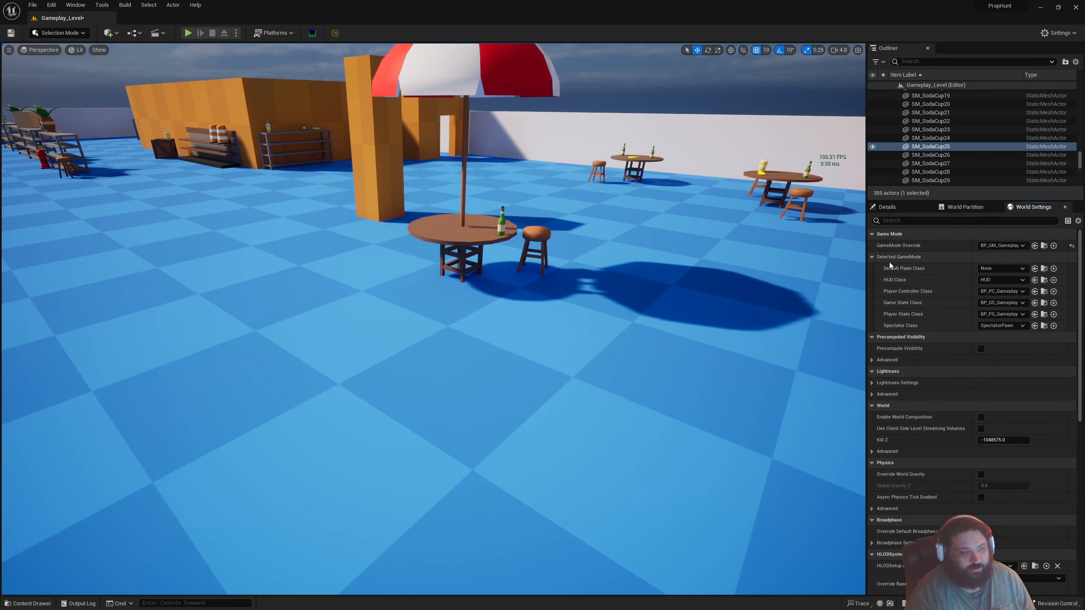
left_click(873, 258)
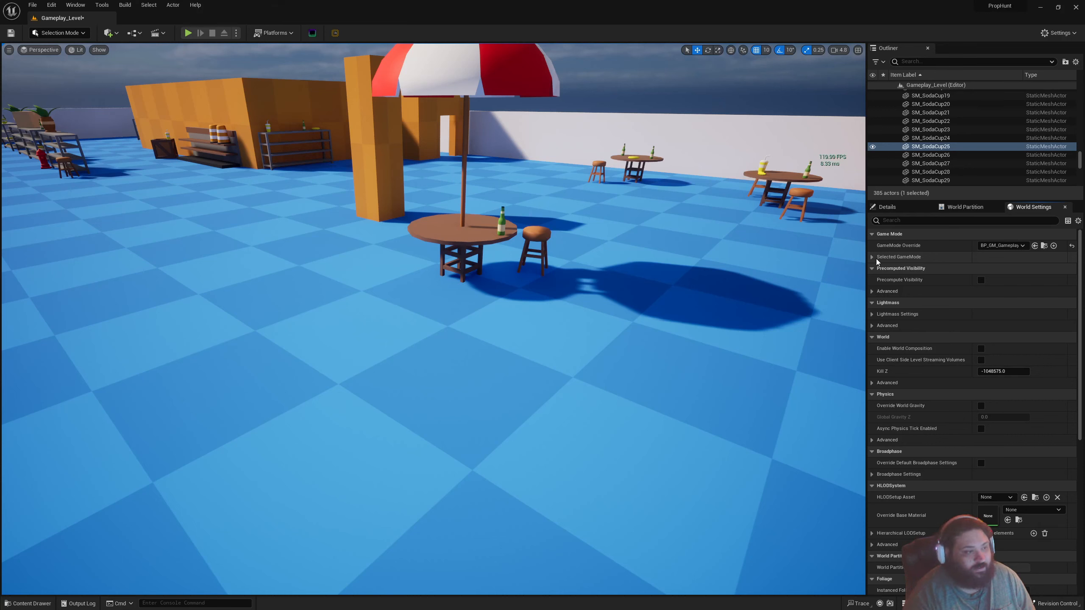
scroll(937, 351, "down", 12)
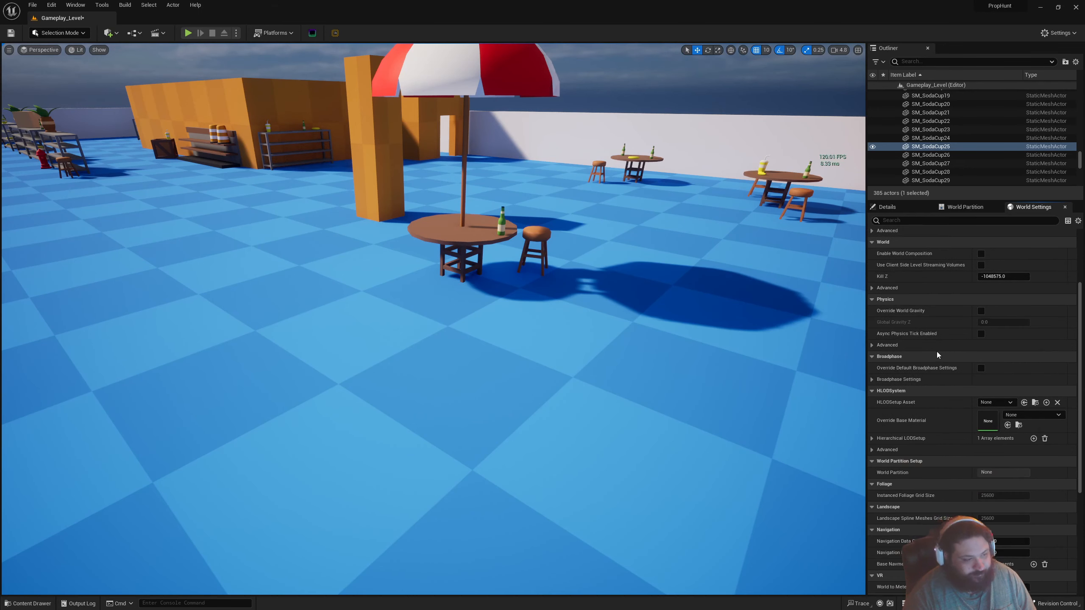
scroll(1008, 481, "up", 10)
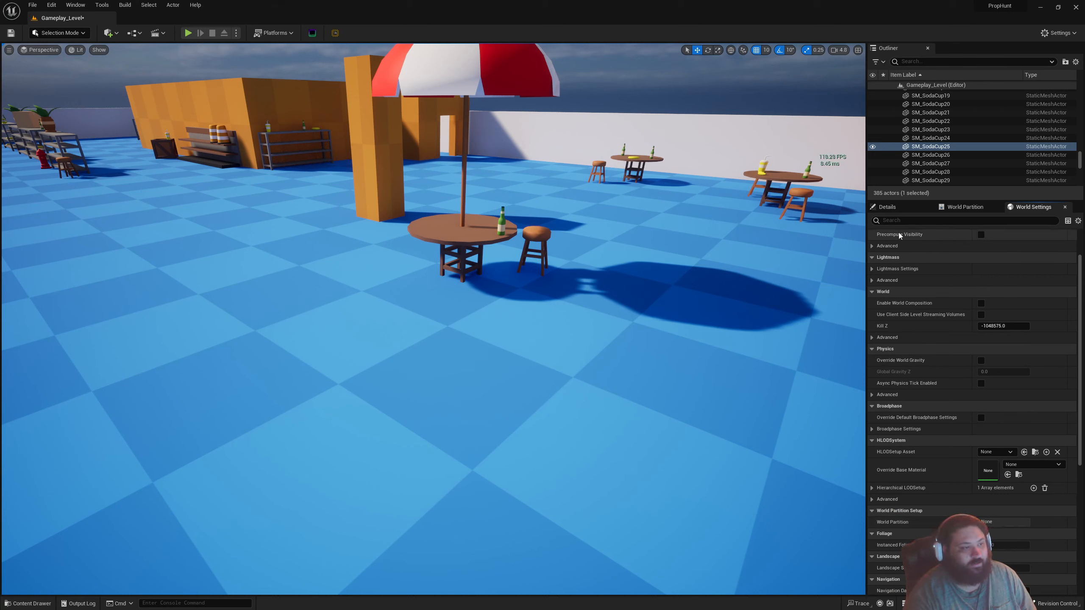
left_click(887, 206)
left_click(1033, 207)
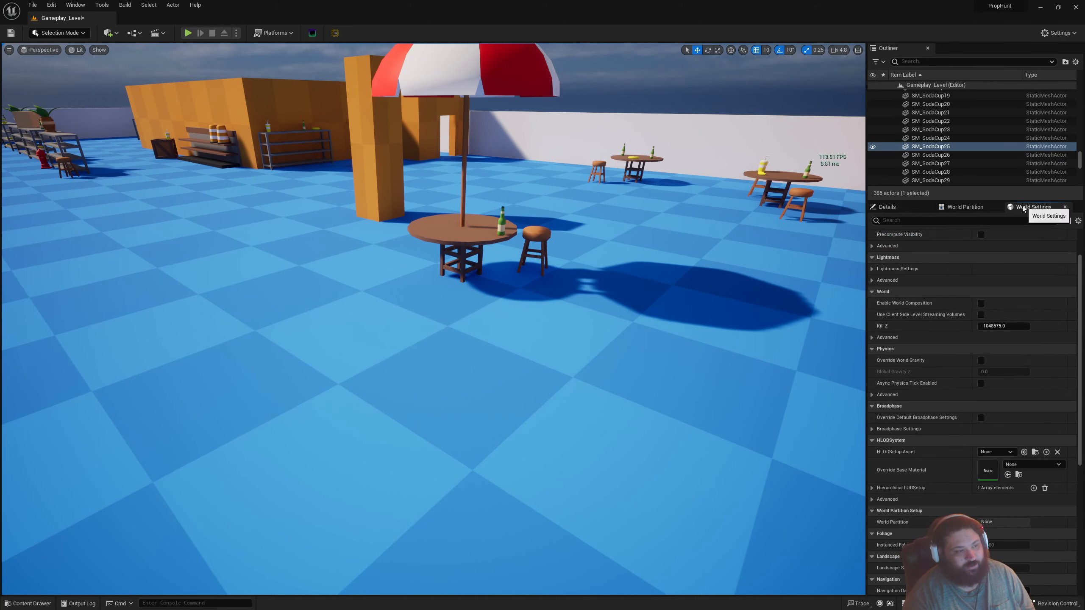
left_click(908, 206)
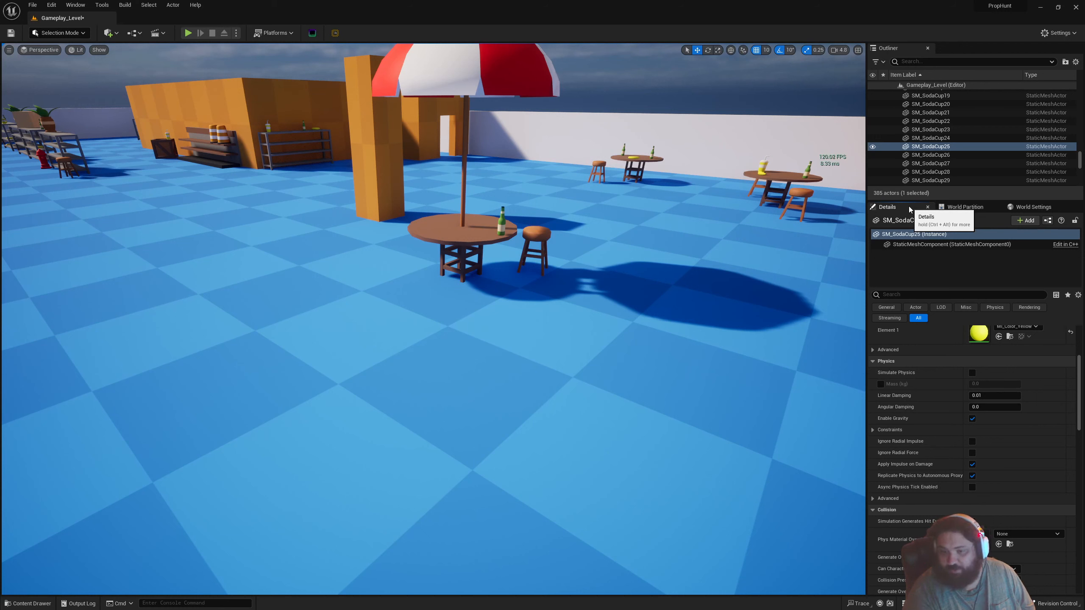
Review the available file, edit and tools commands, including the C++ class, viewer and profiling utilities
left_click(32, 5)
mouse_move(158, 5)
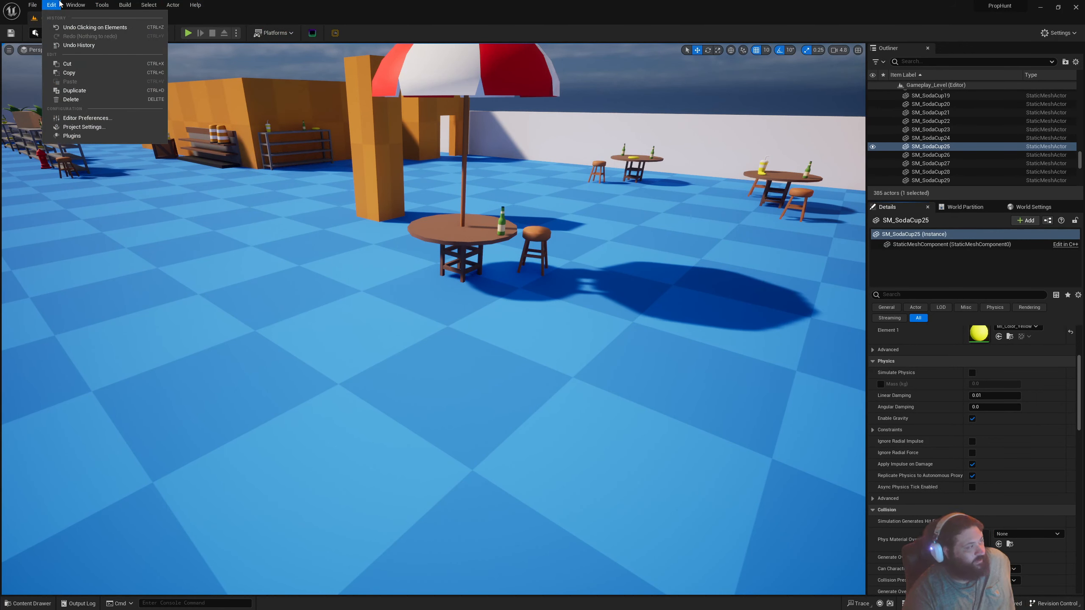
mouse_move(34, 4)
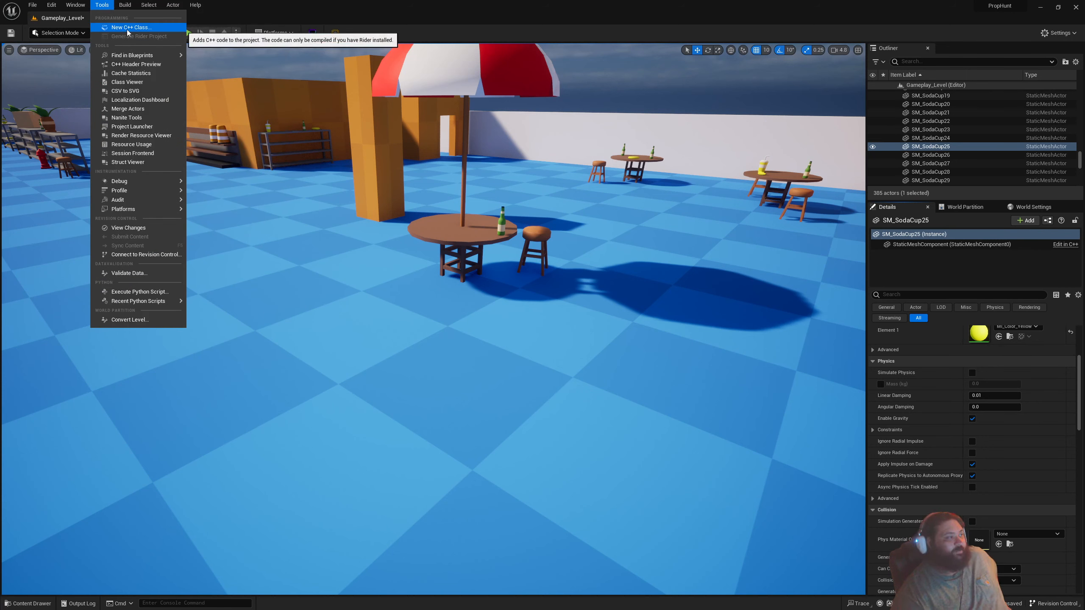
mouse_move(164, 59)
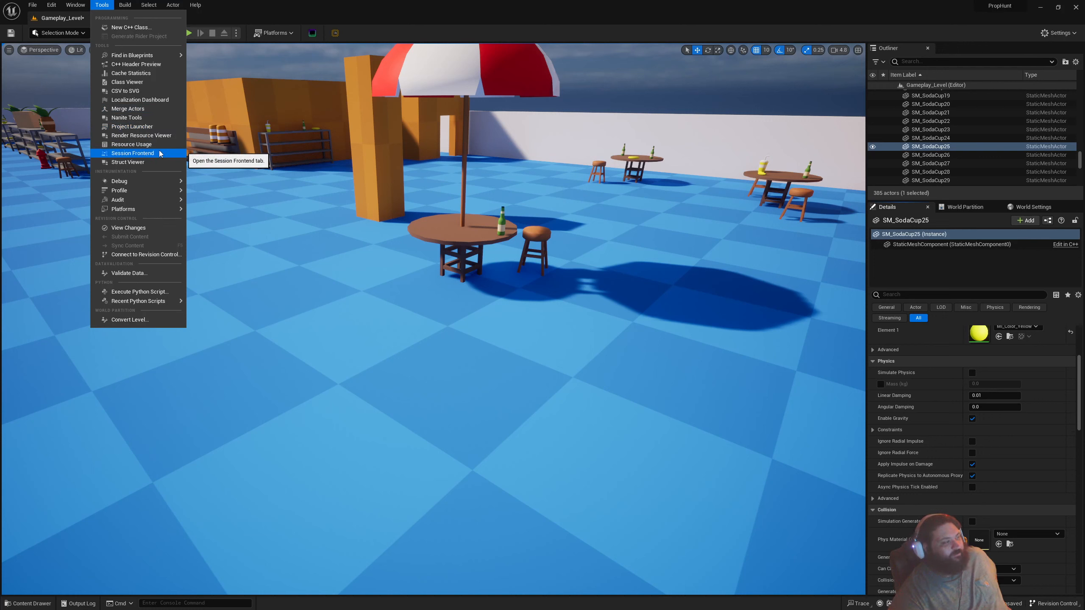
Open the Debug Tools window, reposition it and examine its gamma control
mouse_move(162, 181)
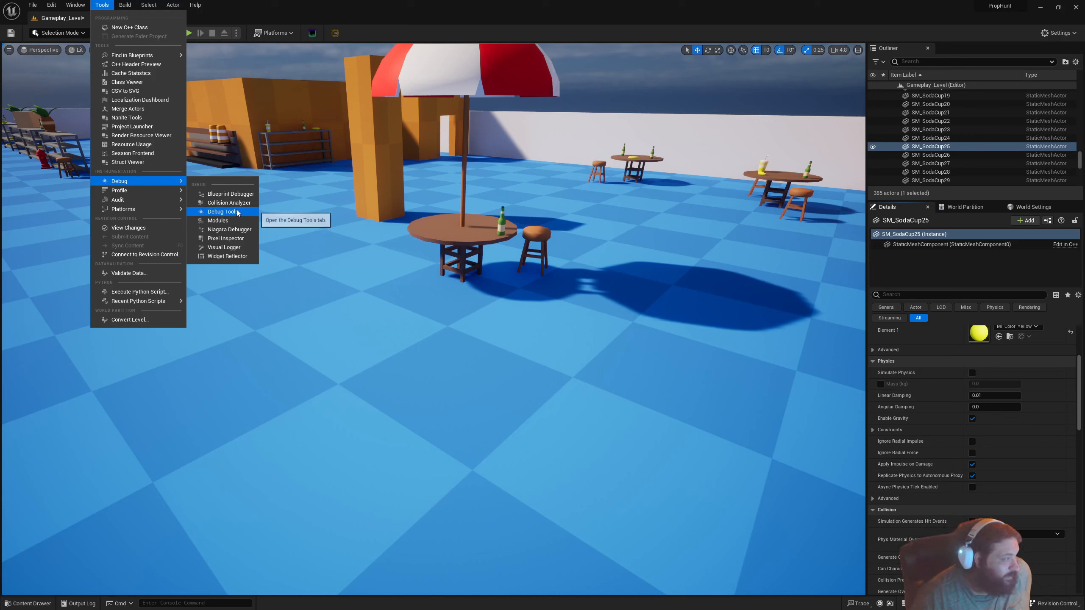
left_click(223, 212)
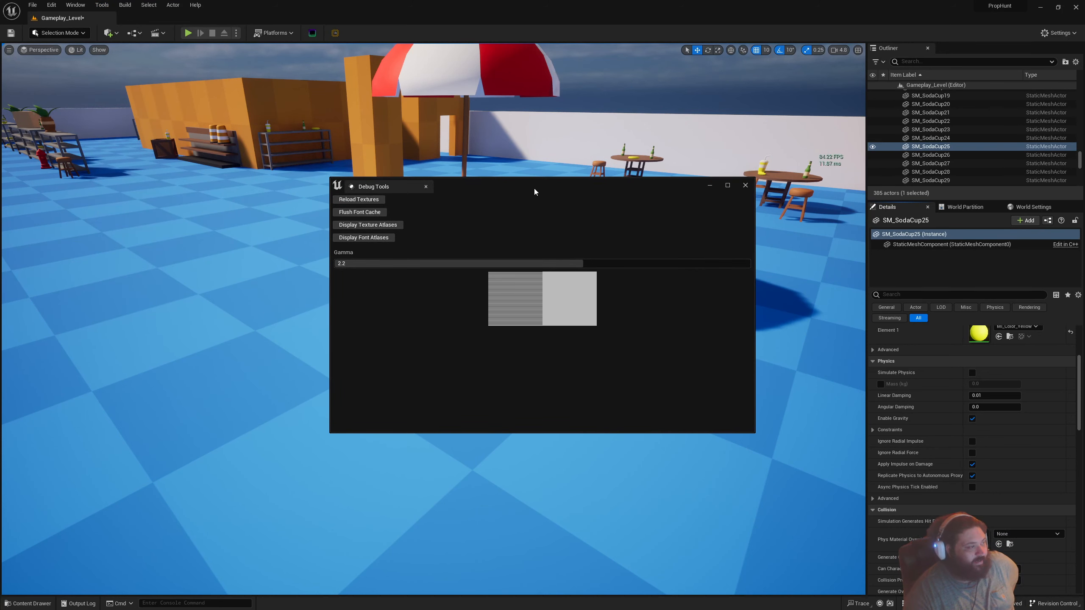
left_click_drag(534, 189, 512, 190)
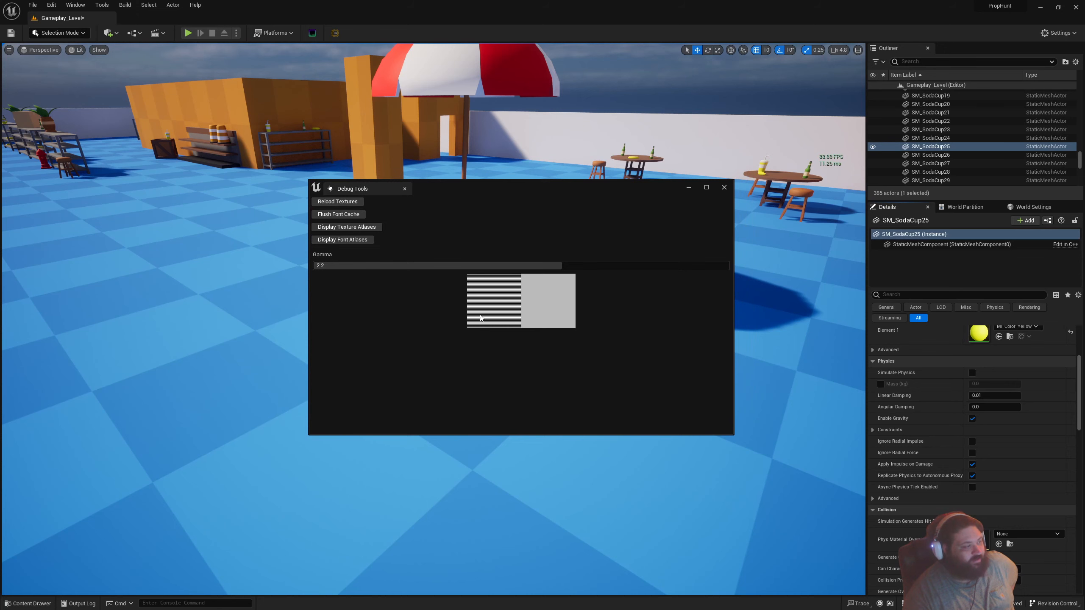
left_click_drag(334, 266, 561, 266)
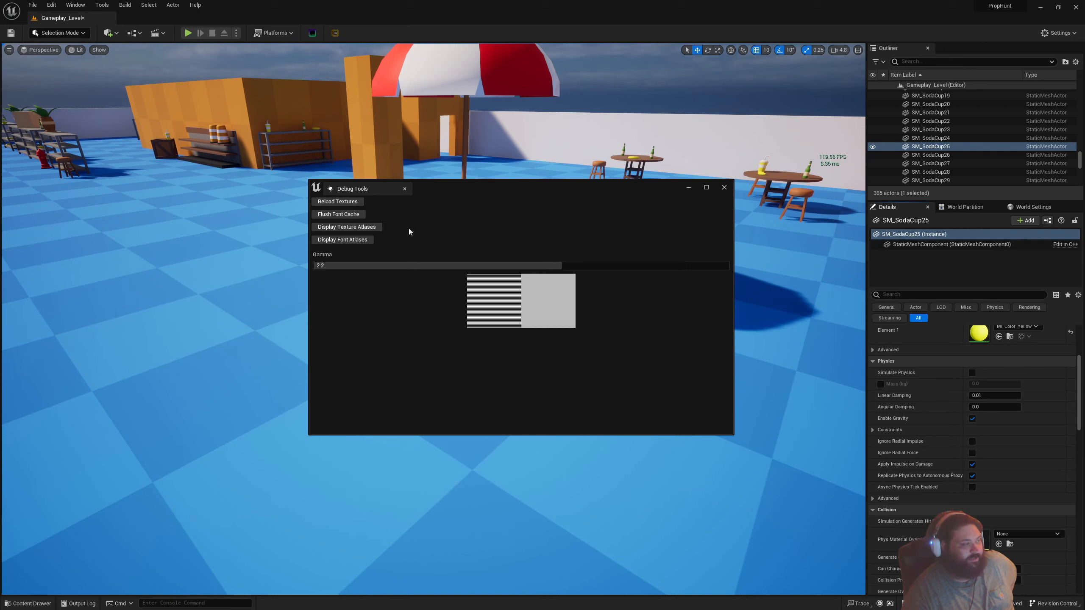
Display the texture atlases from Debug Tools, inspect the atlas page up close and close both windows
left_click(344, 226)
left_click_drag(453, 184, 518, 211)
scroll(477, 305, "up", 2)
scroll(477, 304, "down", 2)
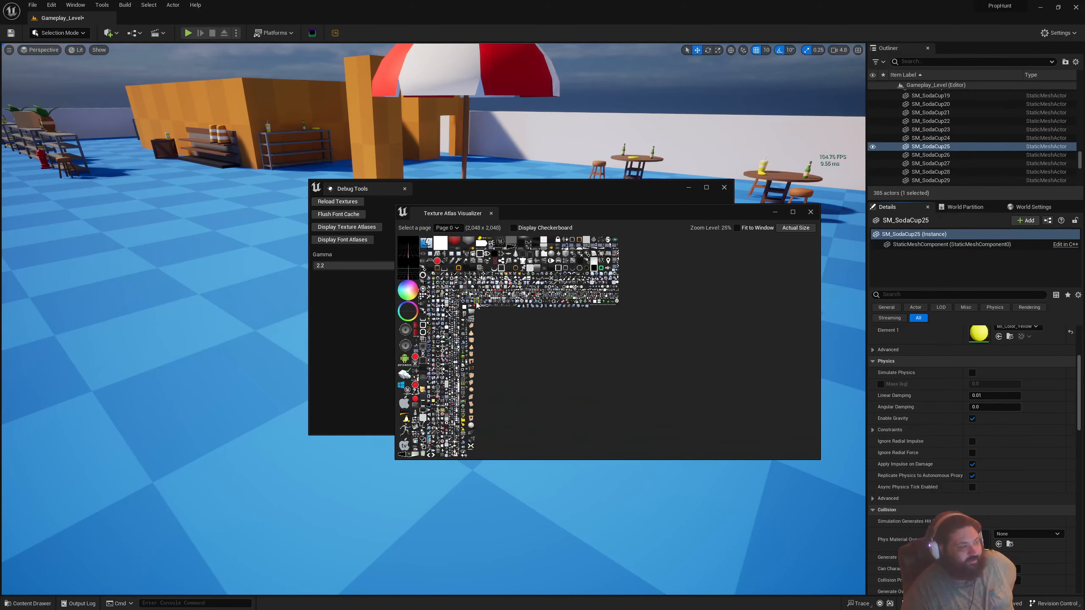
scroll(478, 304, "up", 3)
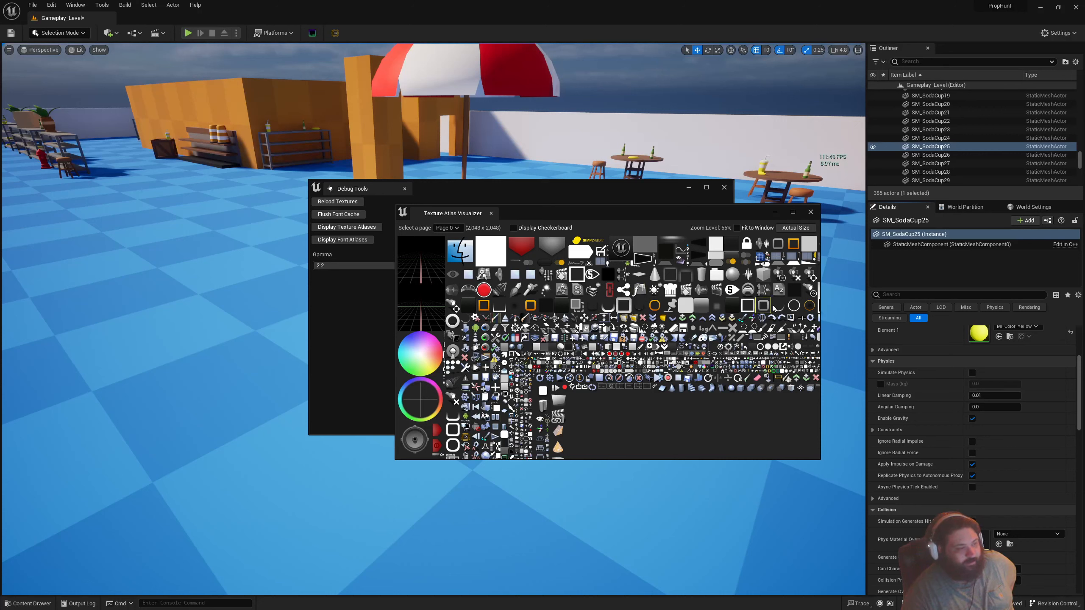
left_click(811, 212)
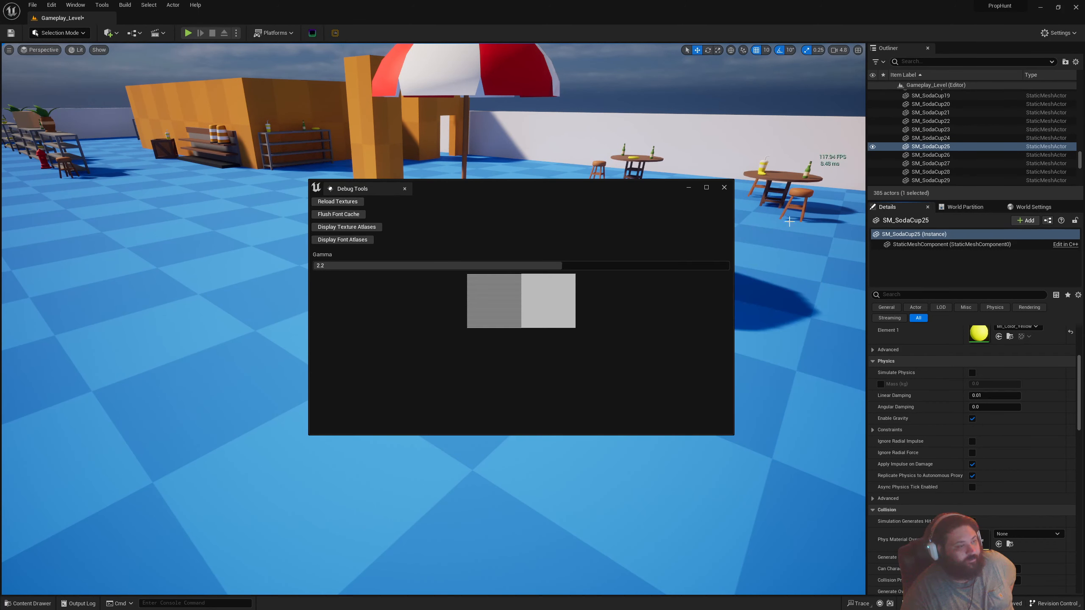
left_click(725, 188)
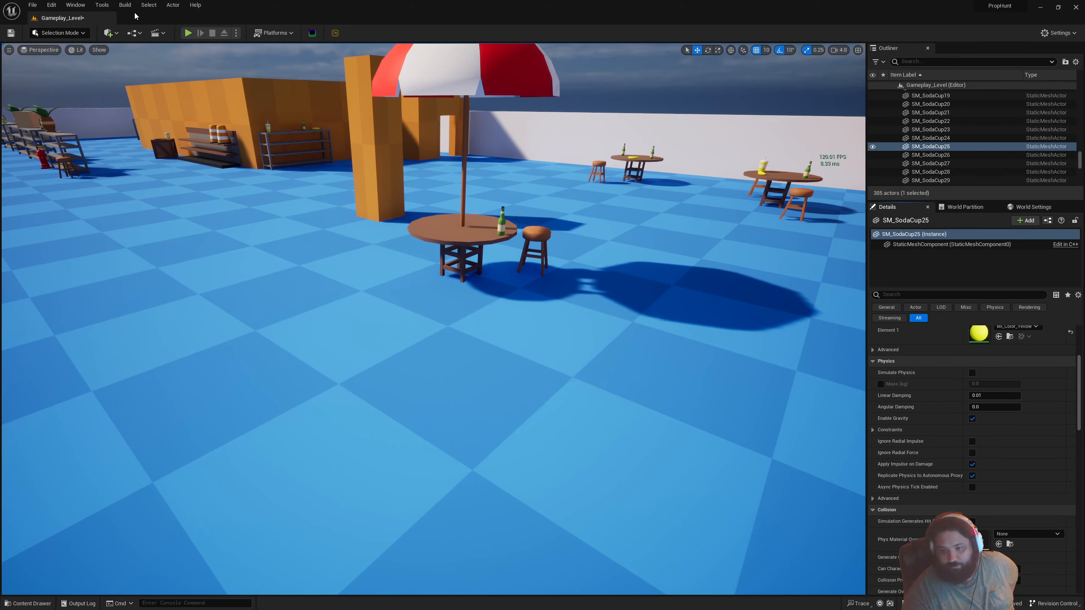
Review the level build commands and the selection and actor commands available for the selected soda cup
left_click(125, 5)
mouse_move(108, 5)
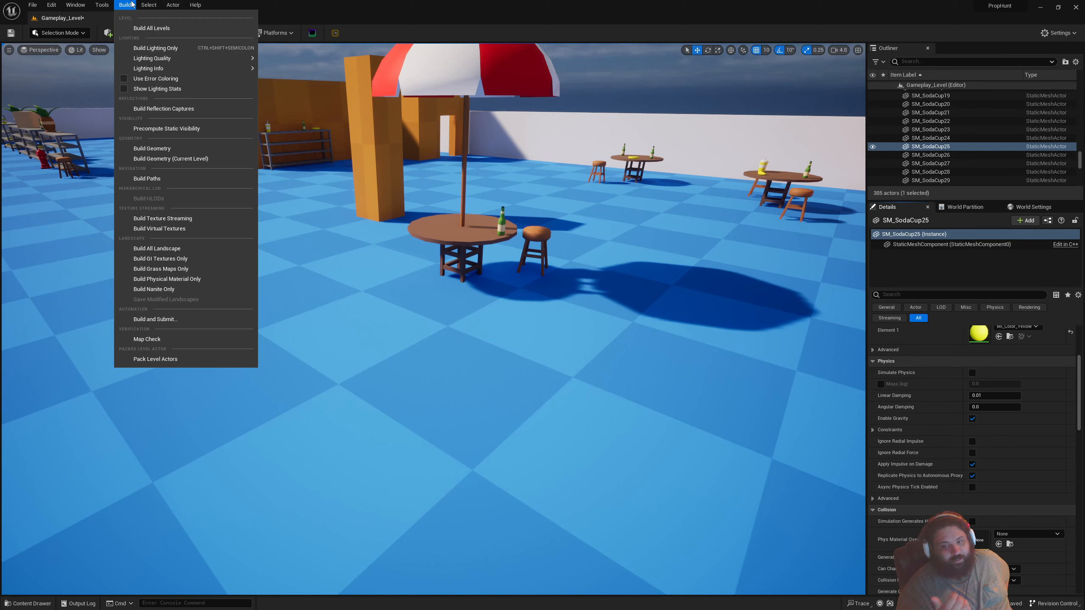
left_click(127, 4)
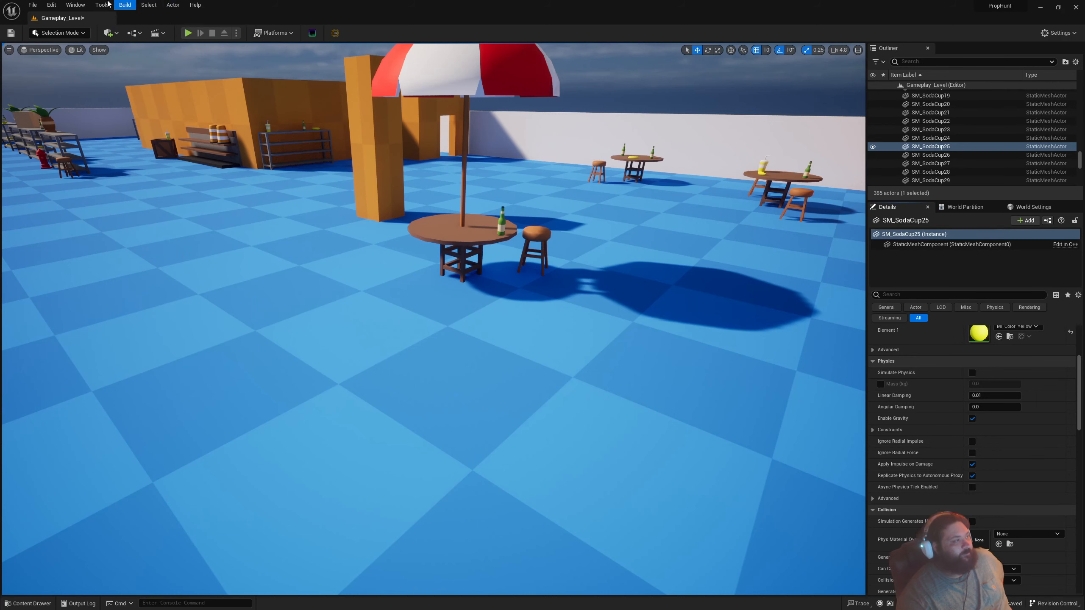
left_click(123, 4)
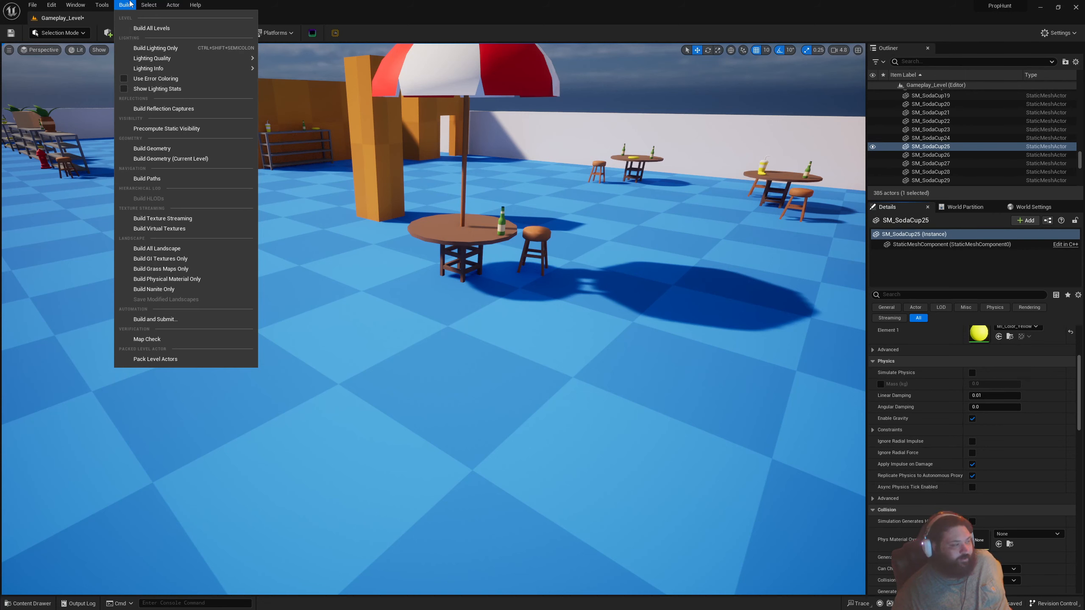
mouse_move(149, 6)
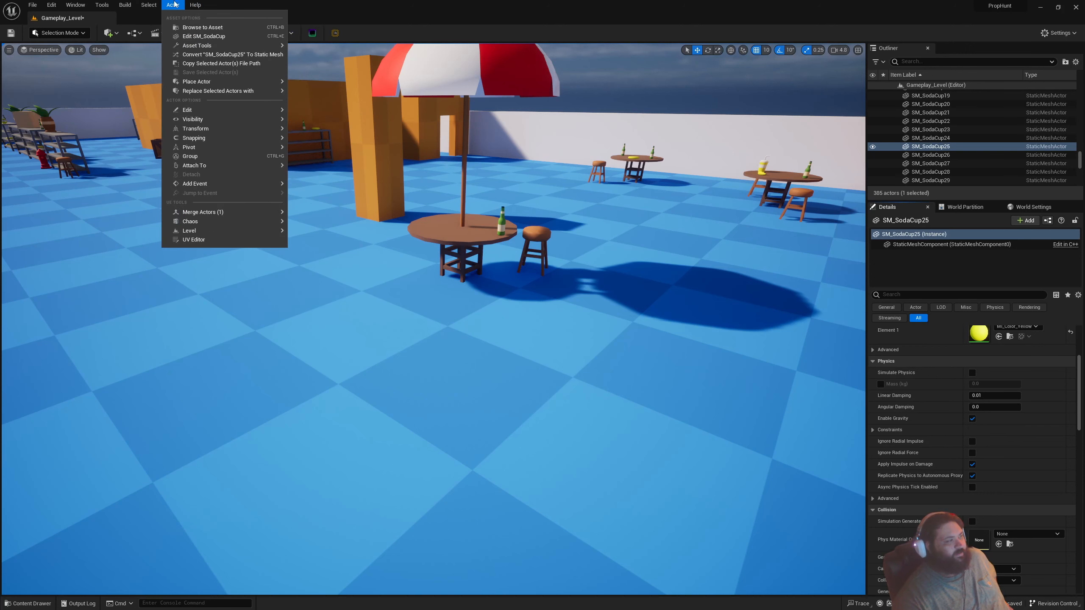
Place a directional light in the level near the bottle on the umbrella table and delete it
mouse_move(239, 92)
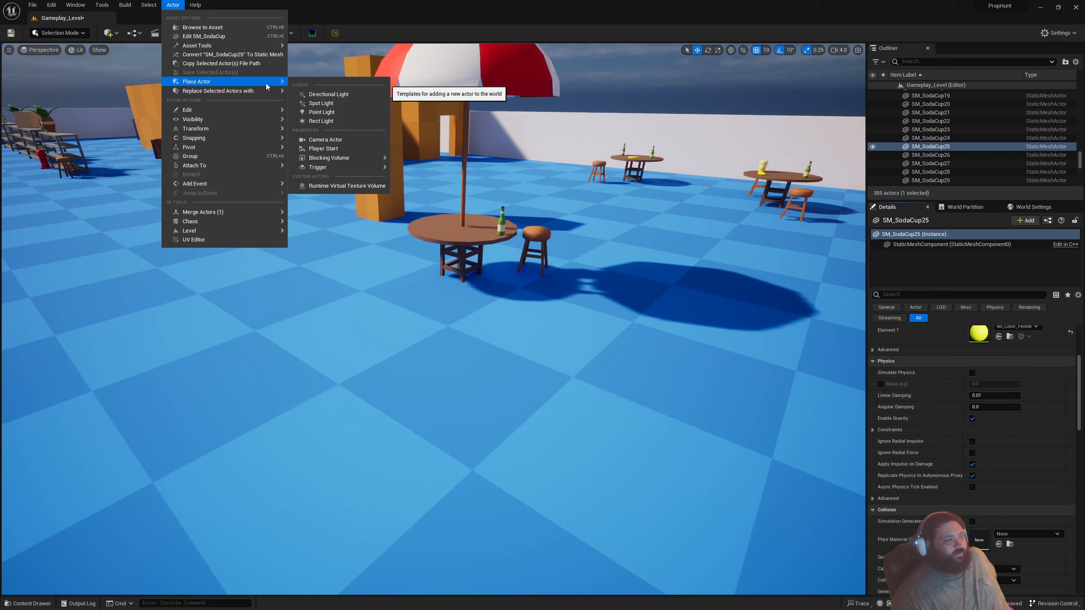
left_click(510, 222)
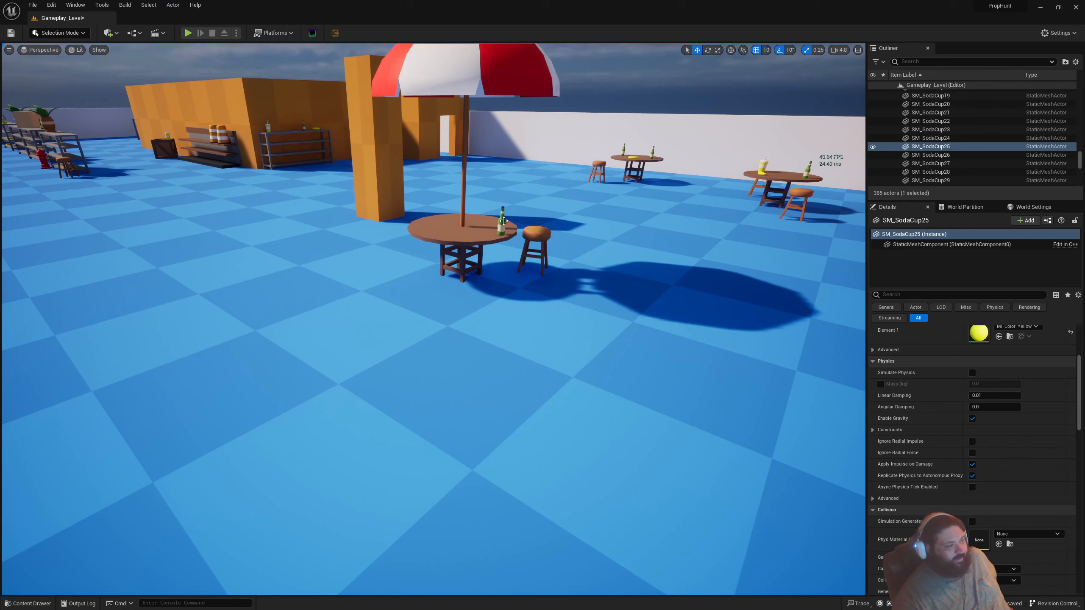
left_click(502, 221)
left_click(173, 5)
mouse_move(247, 81)
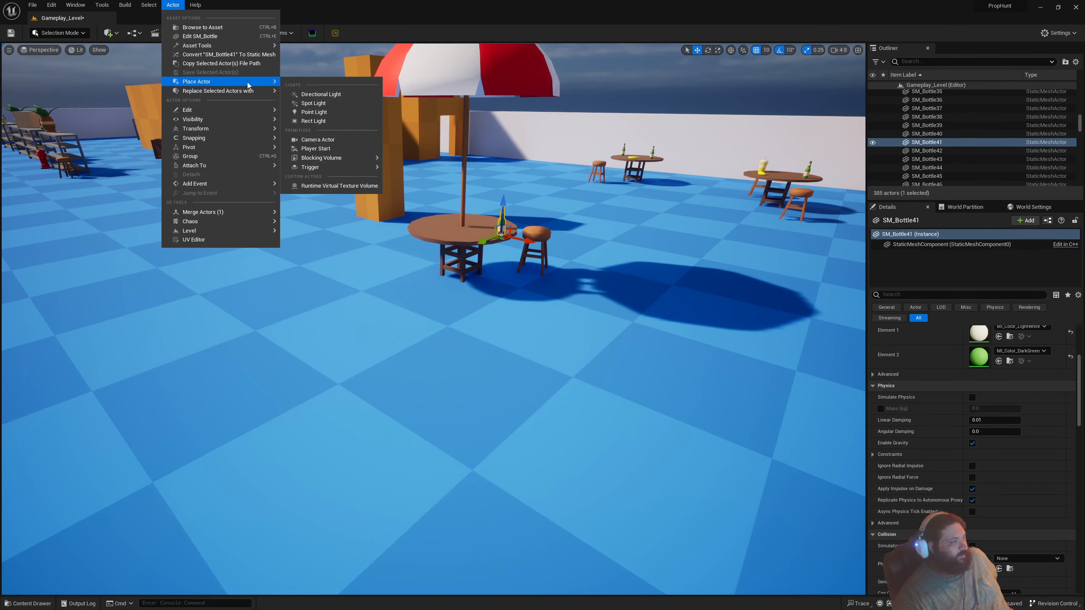
left_click(315, 93)
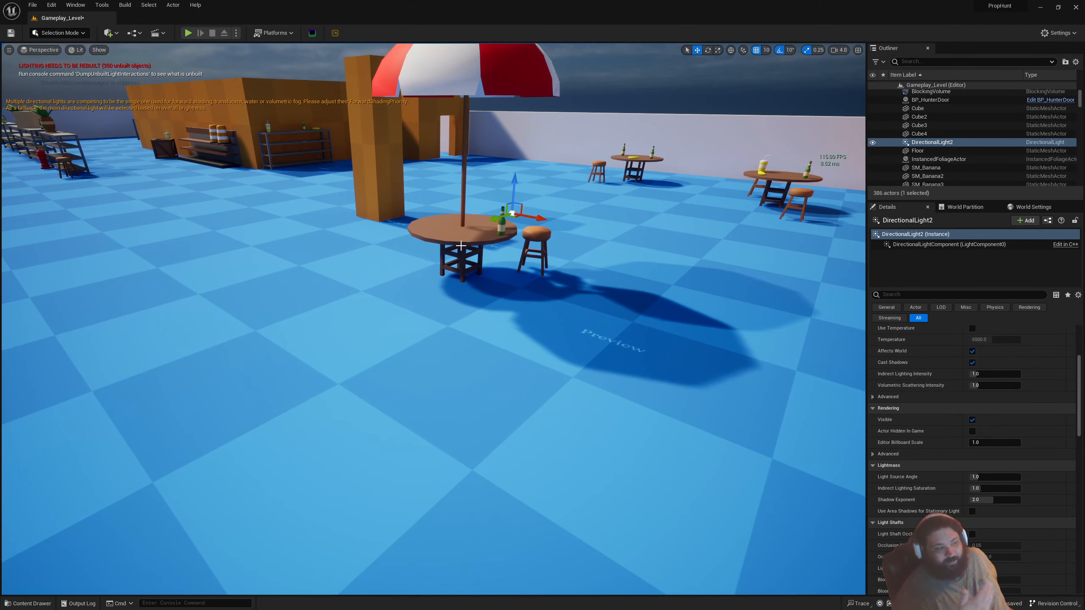
key("Delete")
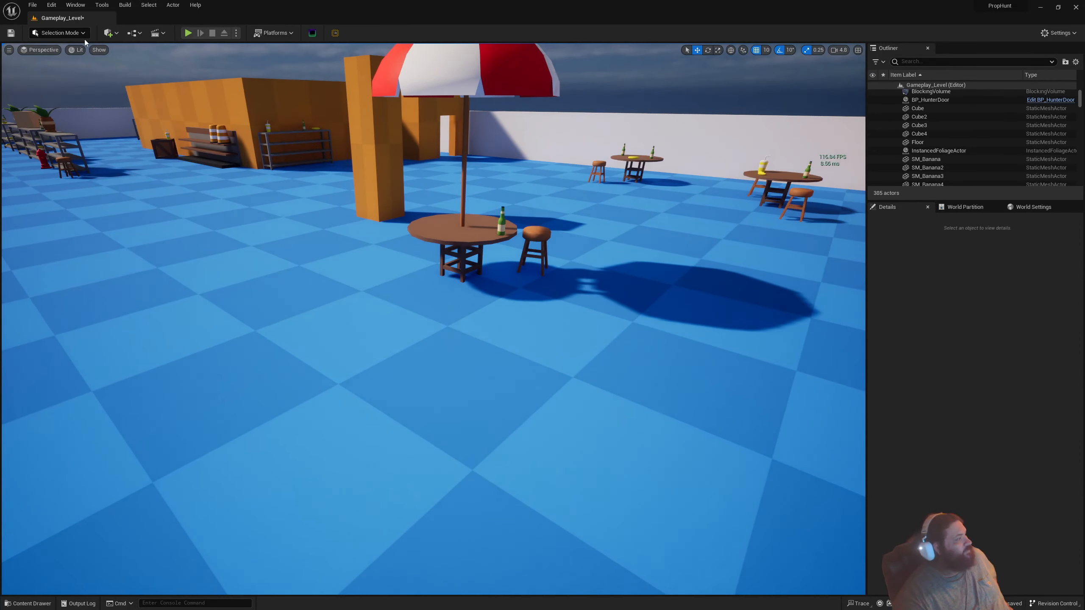
Review the actor commands for the bottle on the umbrella table, including Level and Chaos, and the available help resources
left_click(173, 5)
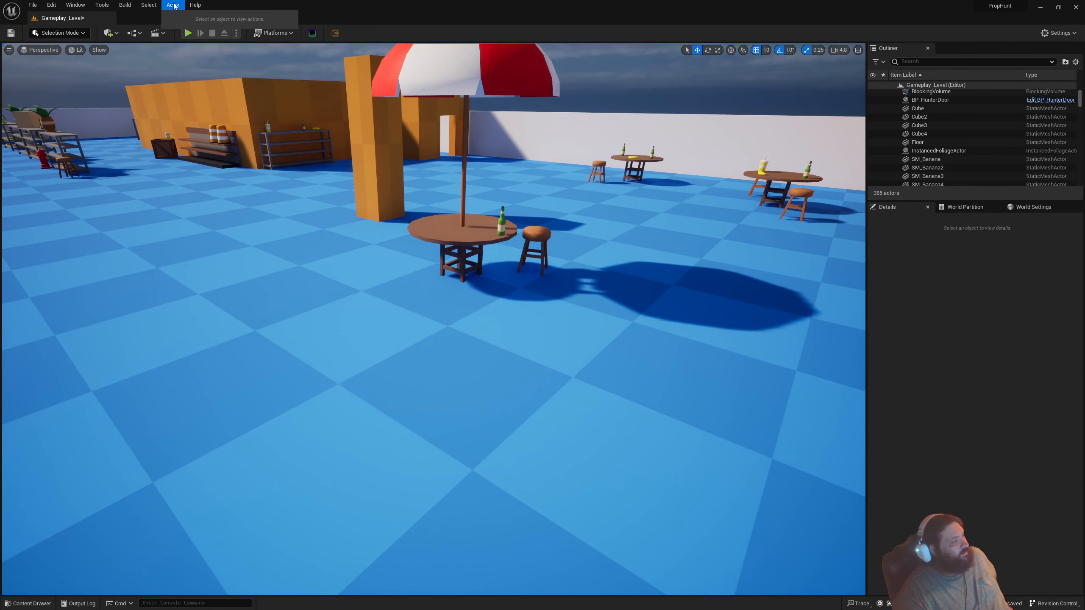
left_click(502, 215)
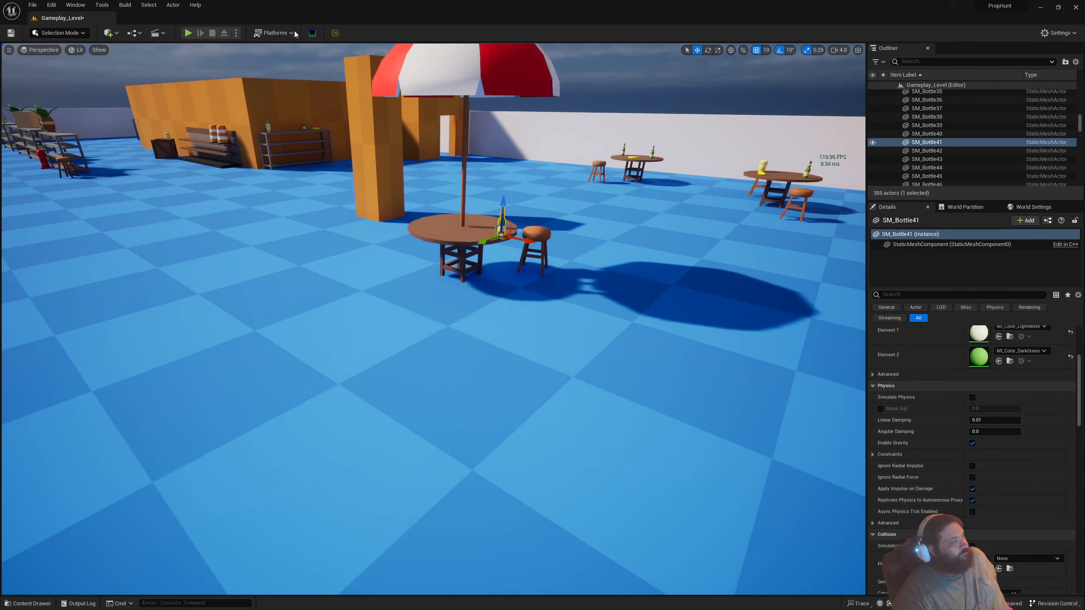
left_click(172, 5)
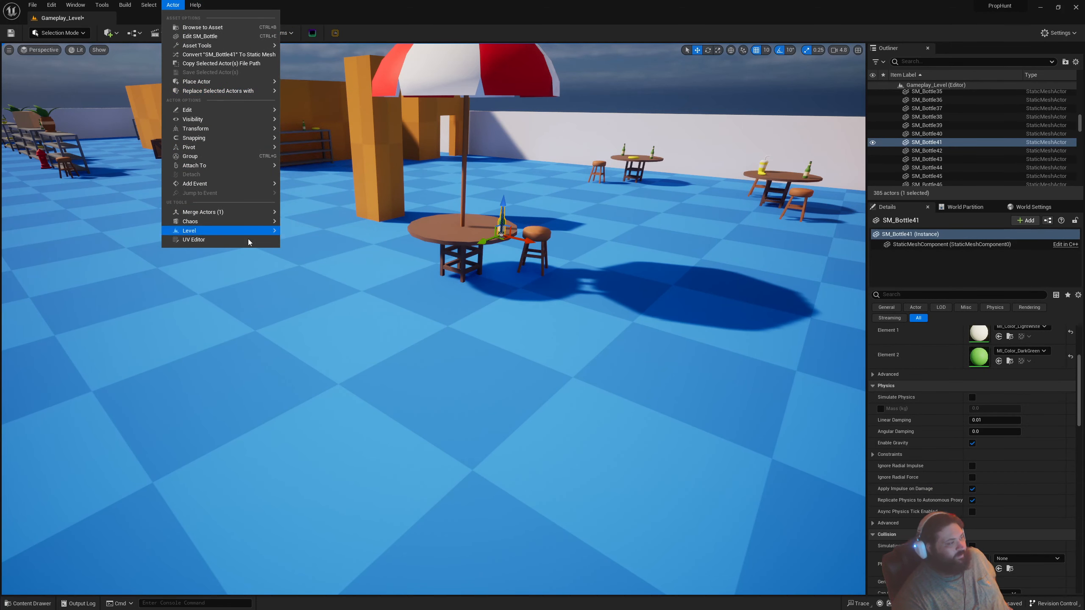
mouse_move(242, 165)
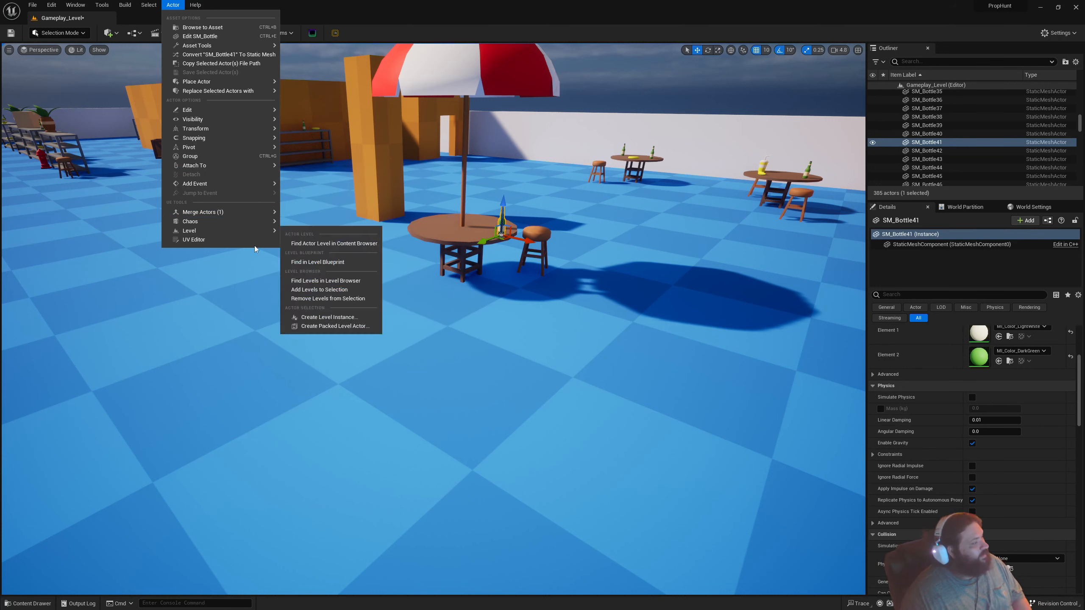
mouse_move(261, 222)
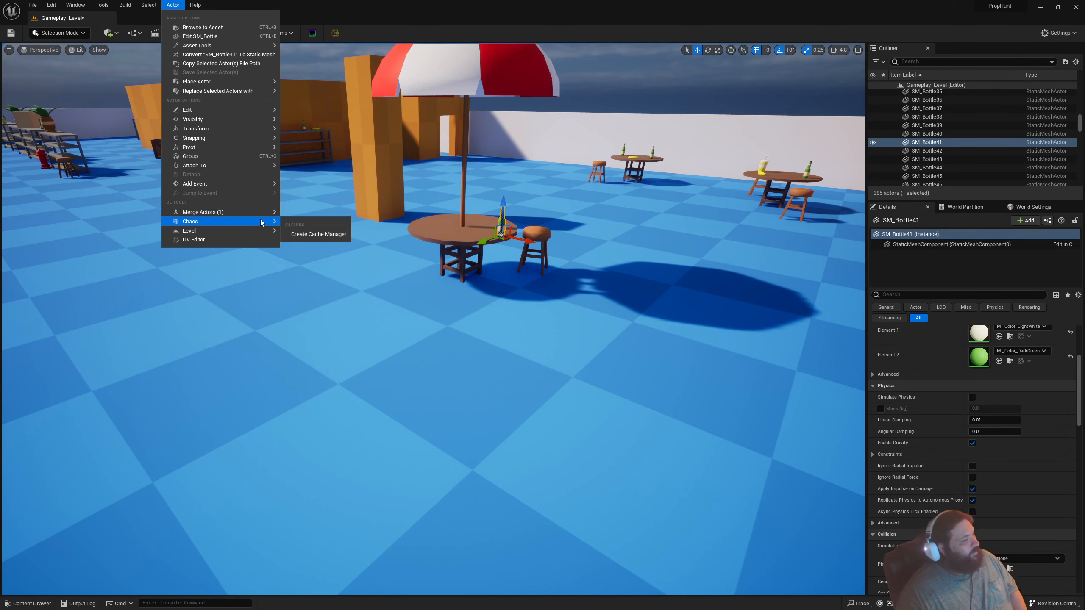
left_click(196, 5)
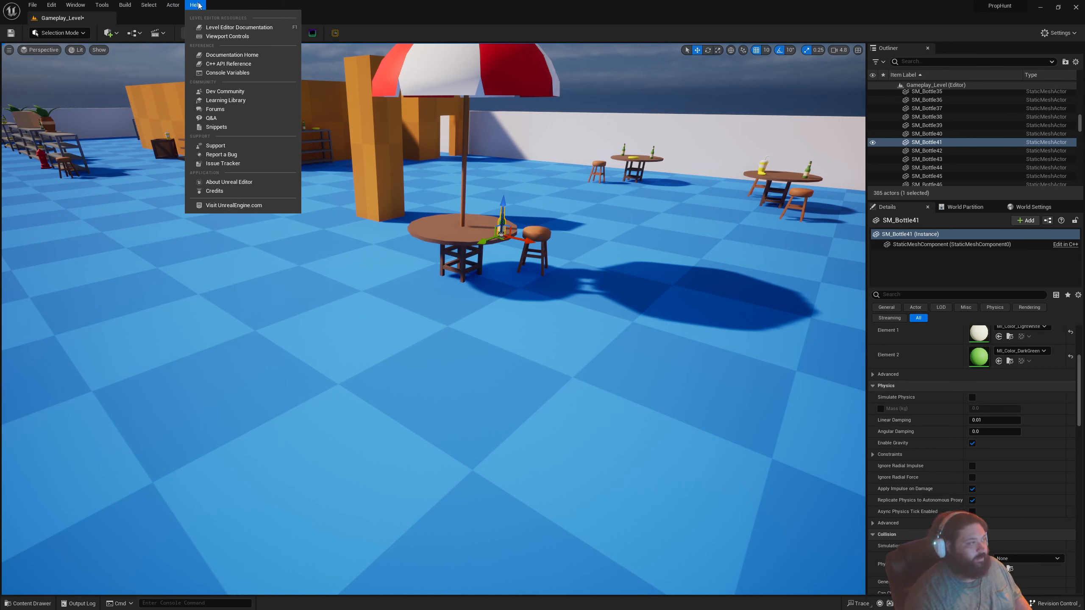
left_click(517, 16)
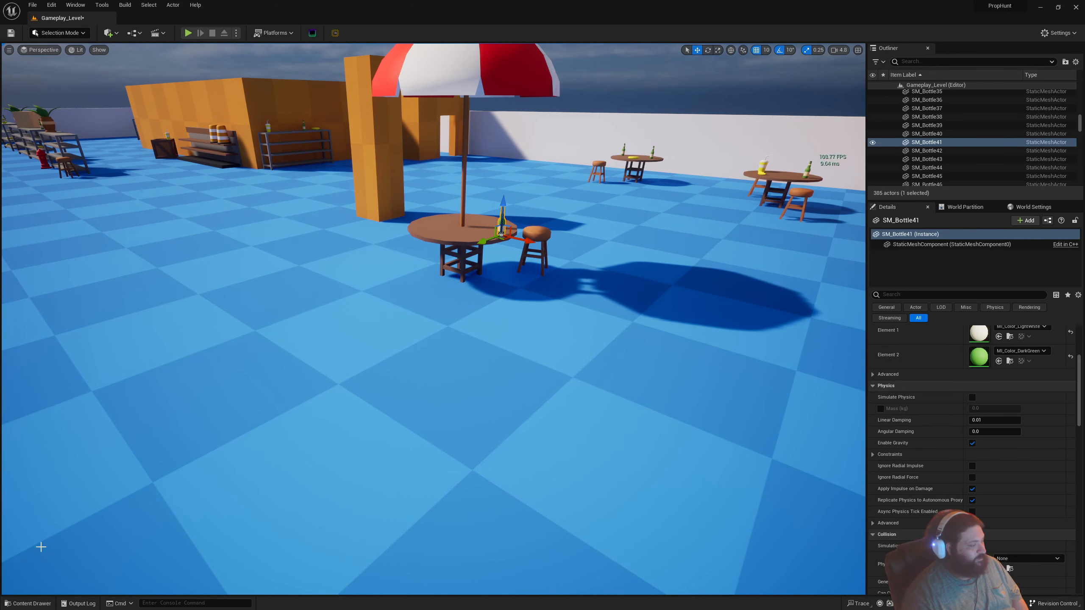
Browse the project content to the PropHunt/Blueprints/Core/Gameplay/Actors folder
right_click_drag(48, 581, 46, 580)
left_click(45, 580)
left_click(41, 604)
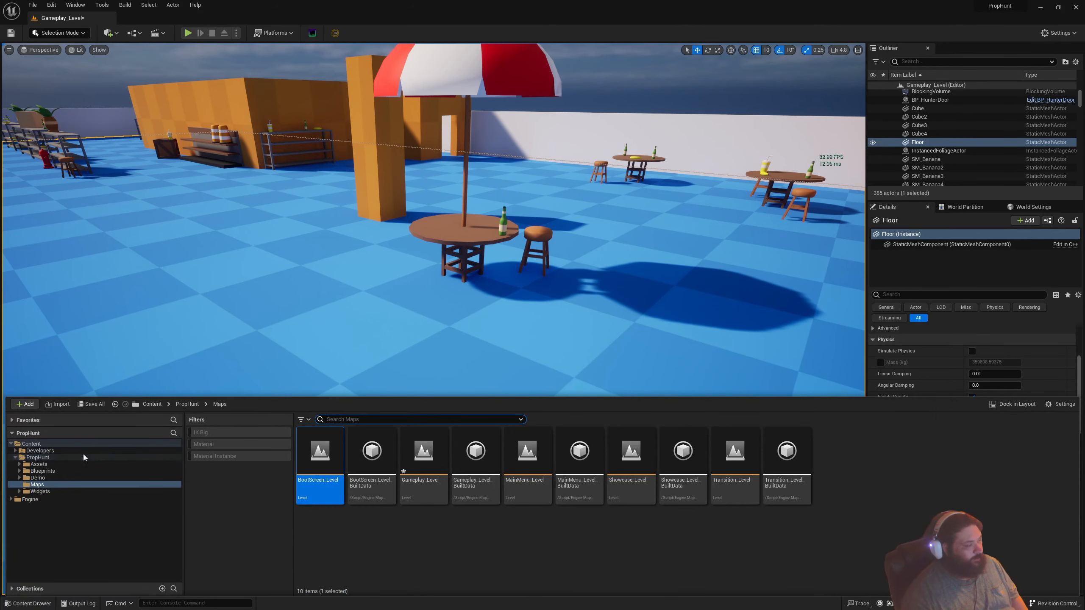
left_click(69, 471)
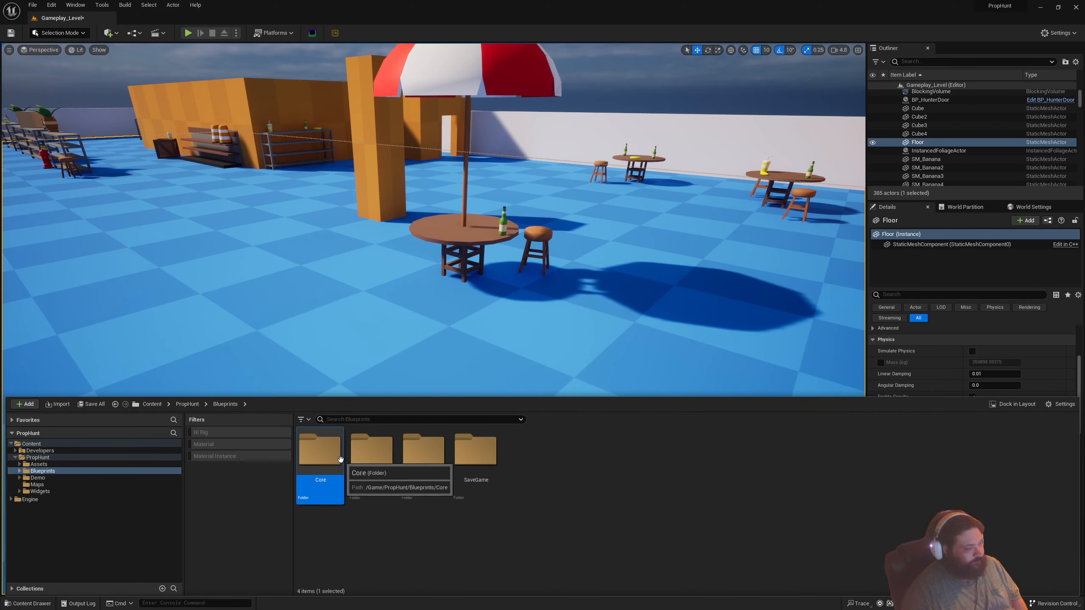
double_click(321, 451)
double_click(323, 467)
double_click(320, 453)
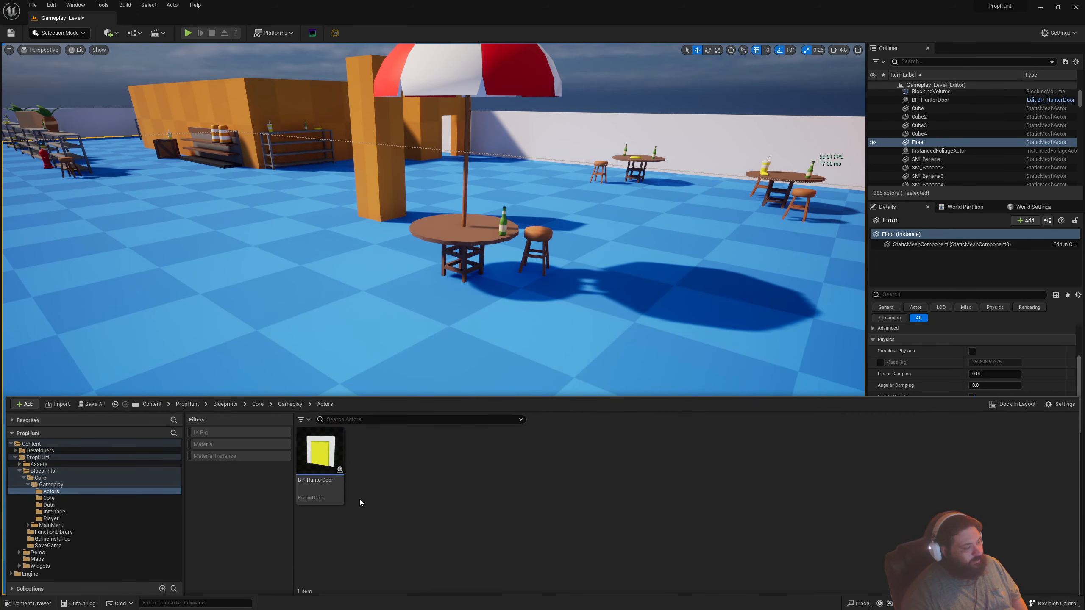
Open the BP_HunterDoor blueprint, dock its editor beside the Gameplay_Level tab and expand the EventGraph's list of events
double_click(337, 452)
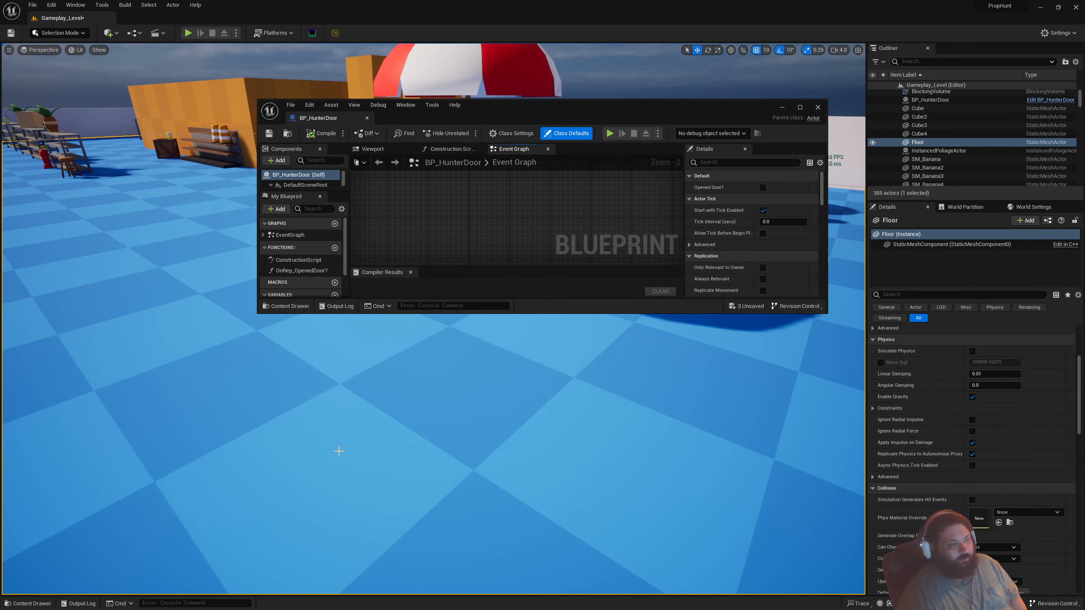
left_click_drag(321, 117, 244, 18)
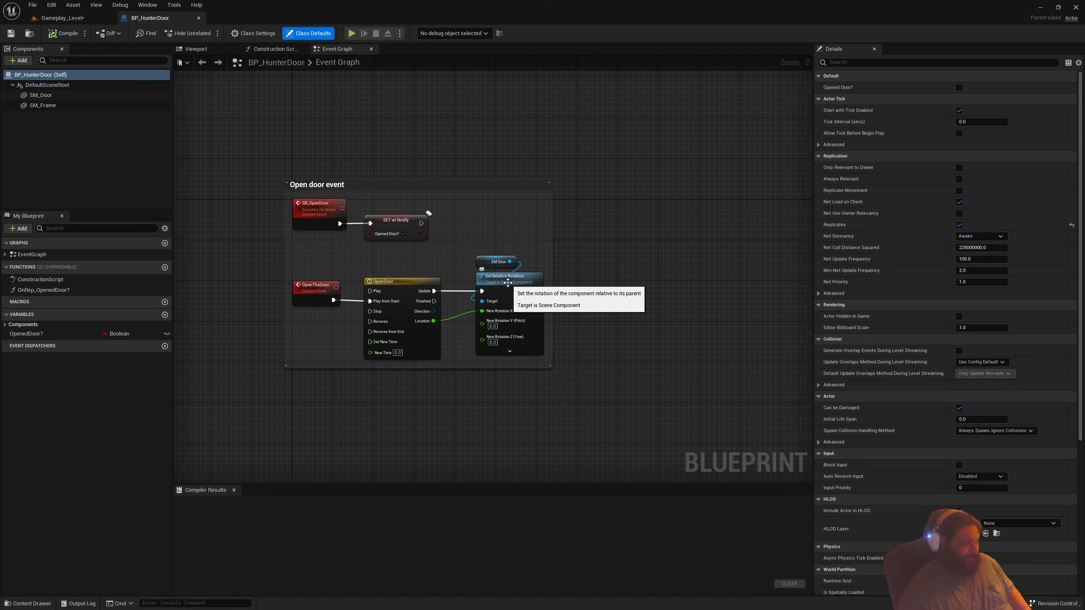
right_click_drag(626, 283, 700, 215)
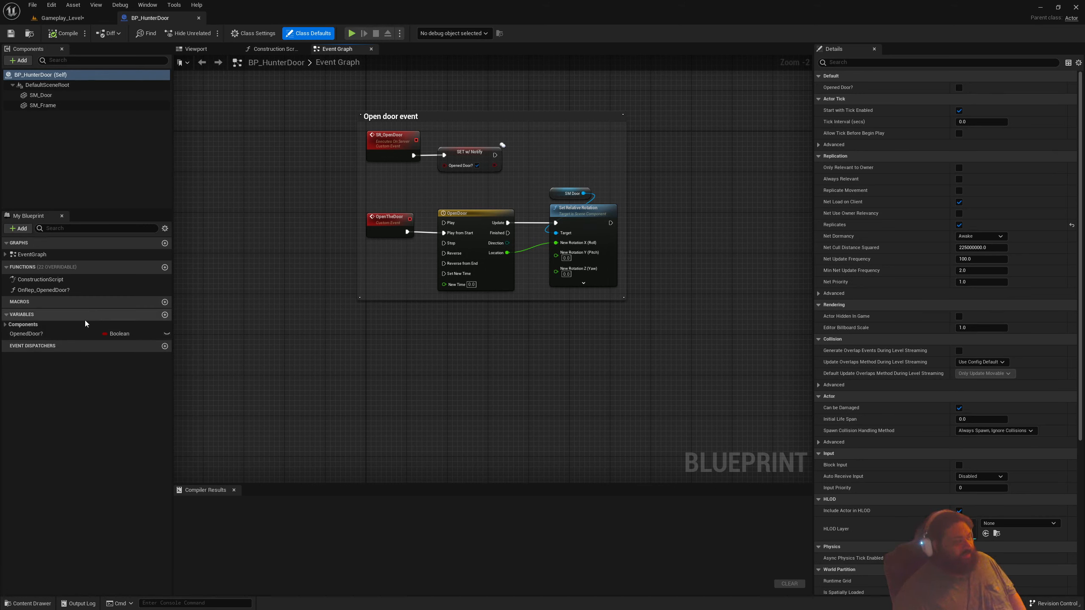
left_click(6, 254)
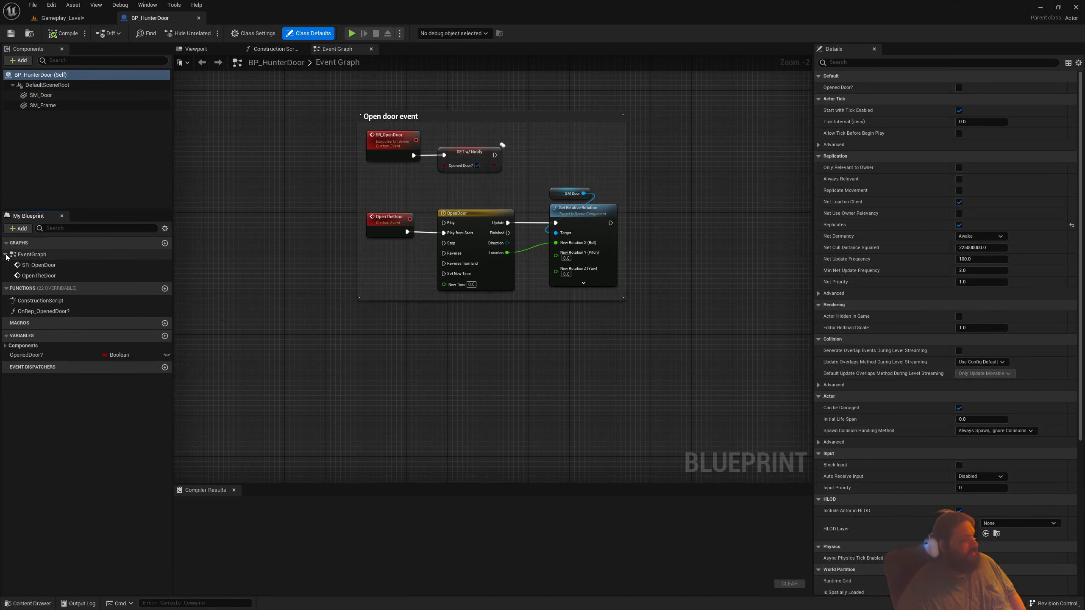
left_click(39, 254)
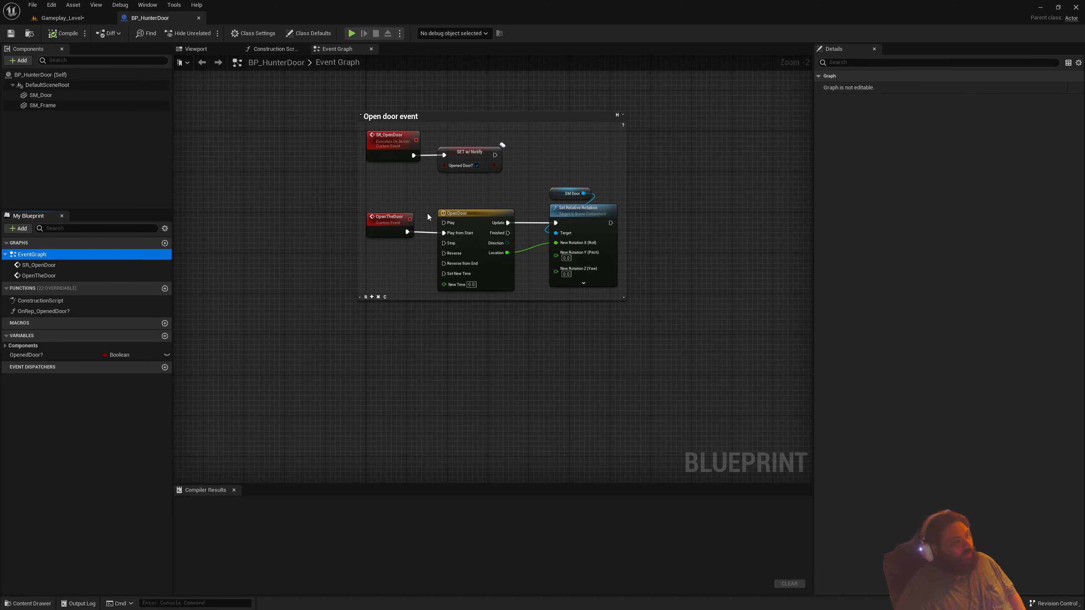
Add an Event BeginPlay node below the Open door event group and delete it
right_click(382, 356)
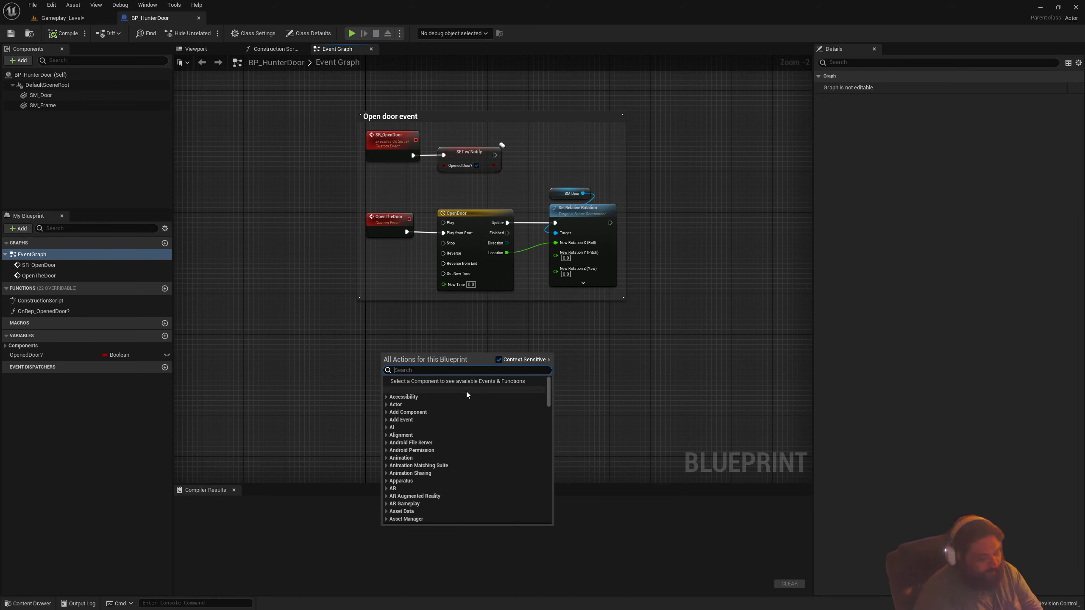
type("begin pla")
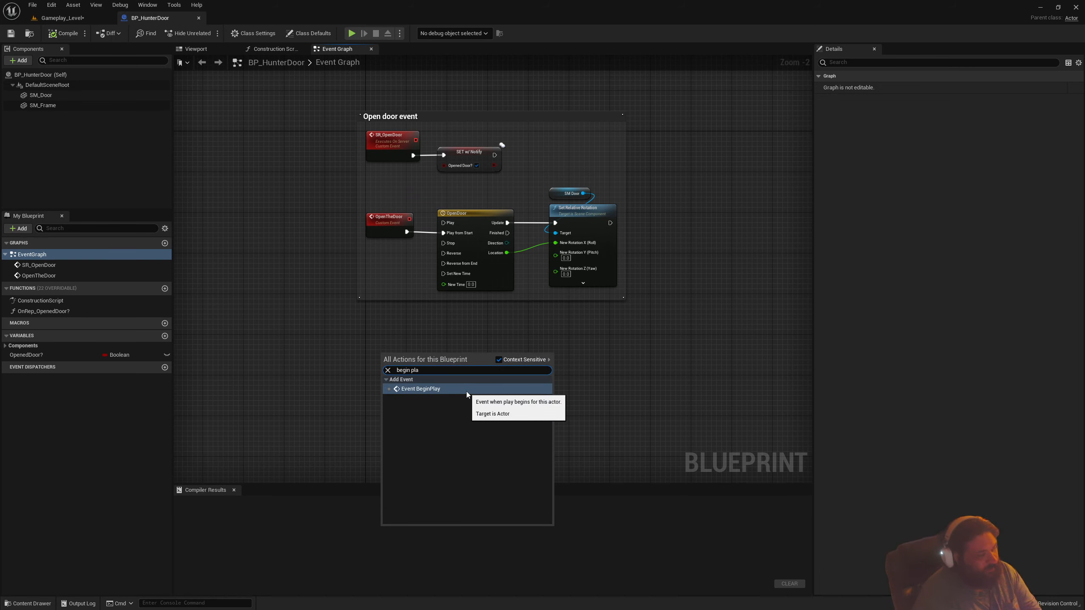
left_click(432, 389)
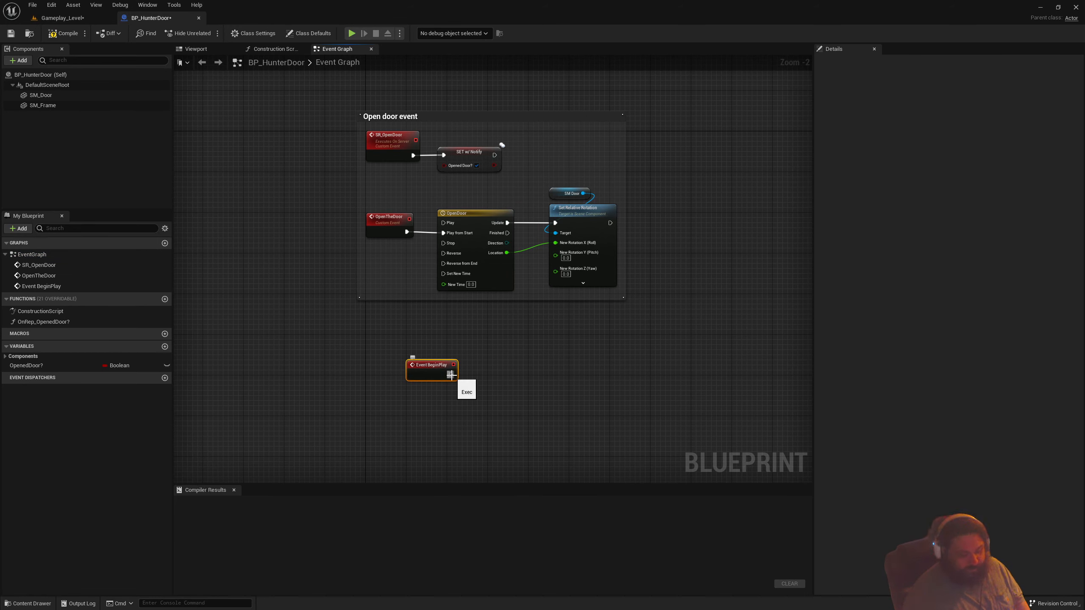
key("Delete")
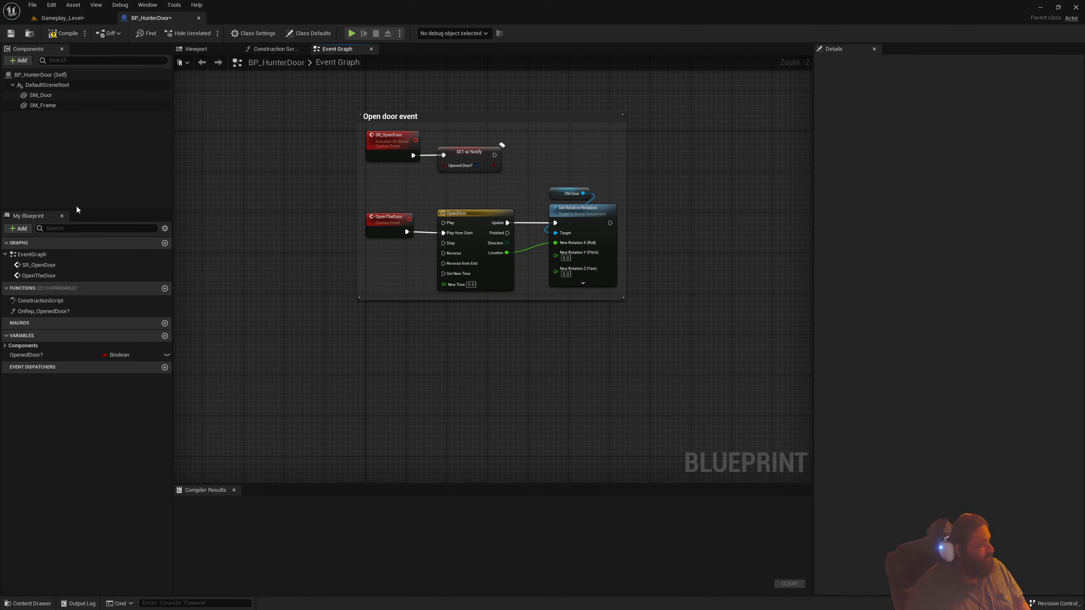
Add Event BeginPlay again, jump to the OpenTheDoor and BeginPlay events from the graph's event list, and delete the BeginPlay node
right_click(340, 351)
type("begin play")
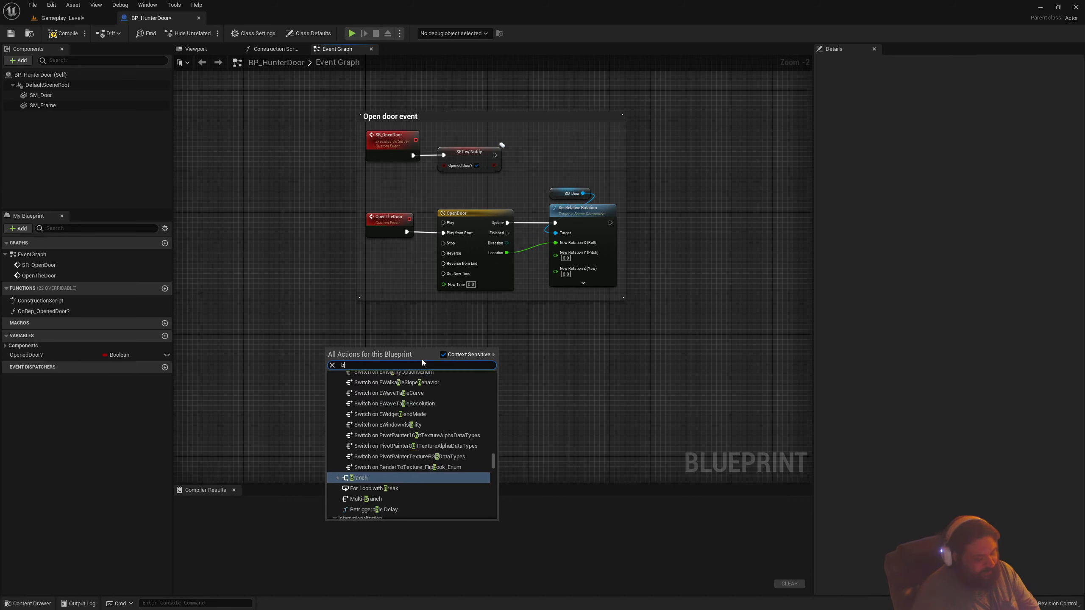
key("Return")
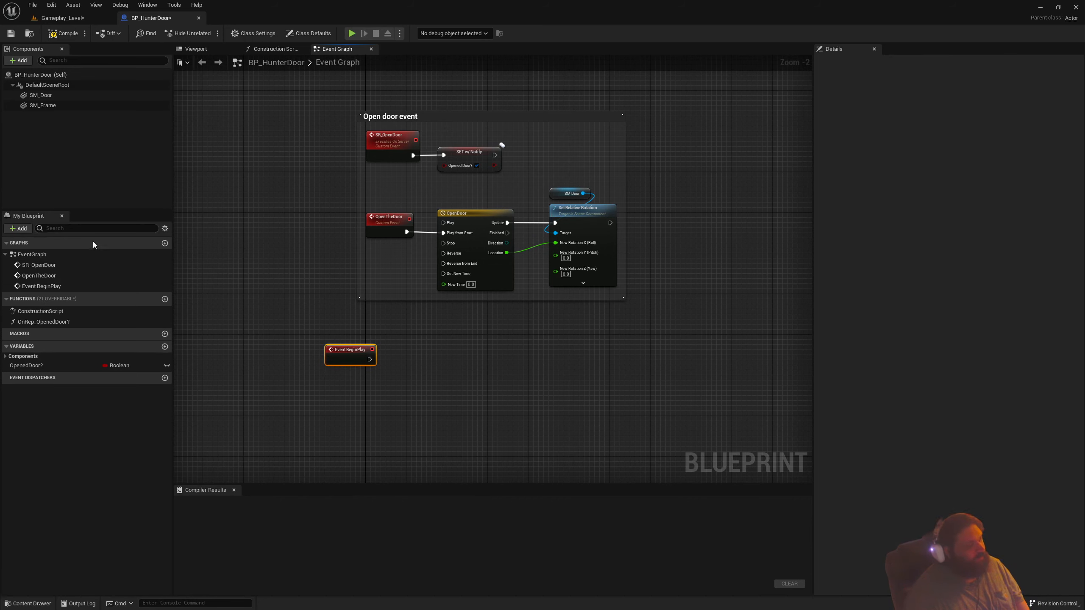
double_click(48, 276)
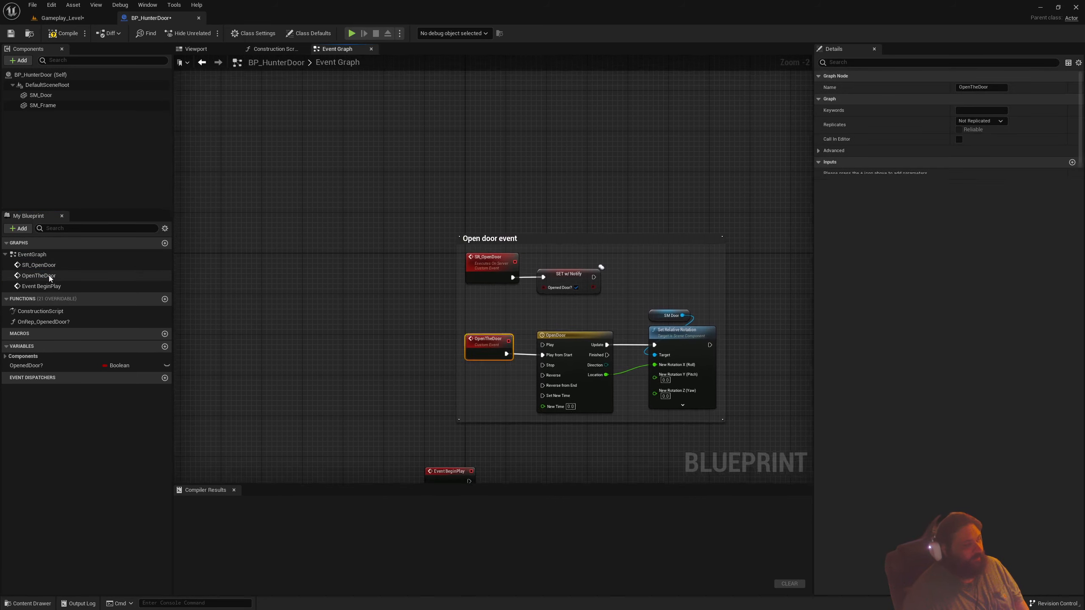
double_click(55, 286)
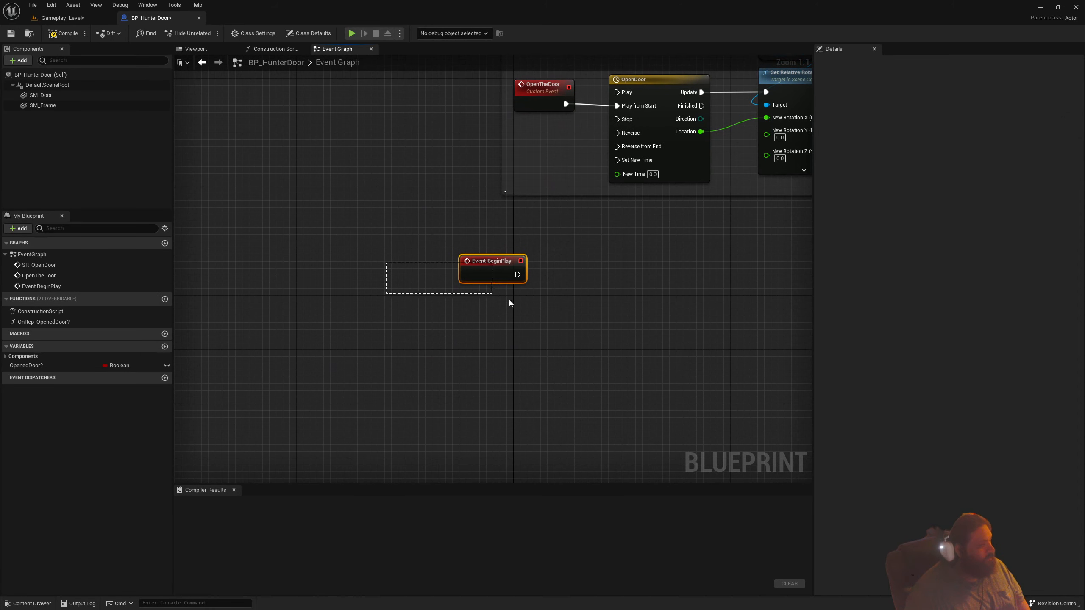
key("Delete")
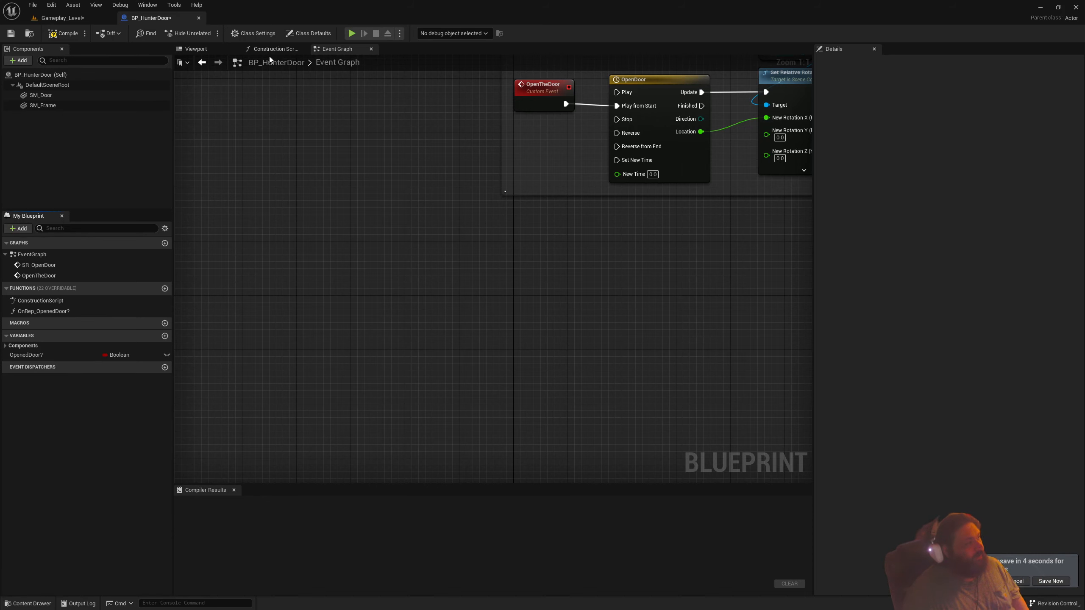
Examine BP_HunterDoor's Construction Script and return to the Open door event in the Event Graph
mouse_move(273, 48)
left_mouse_down()
mouse_move(201, 50)
mouse_move(282, 87)
mouse_move(315, 77)
mouse_move(277, 50)
left_mouse_up()
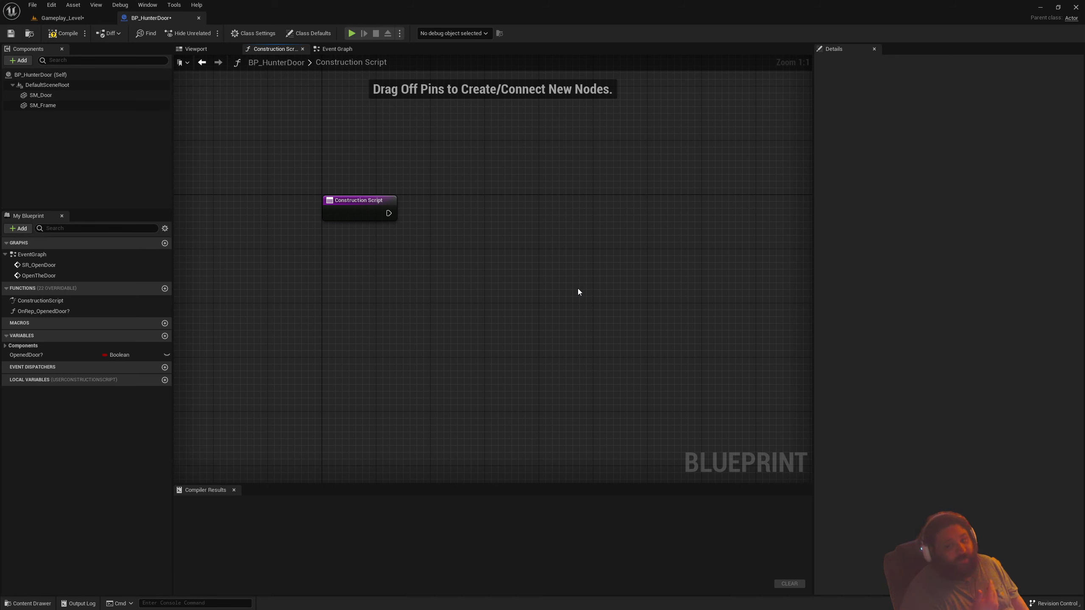
left_click(332, 49)
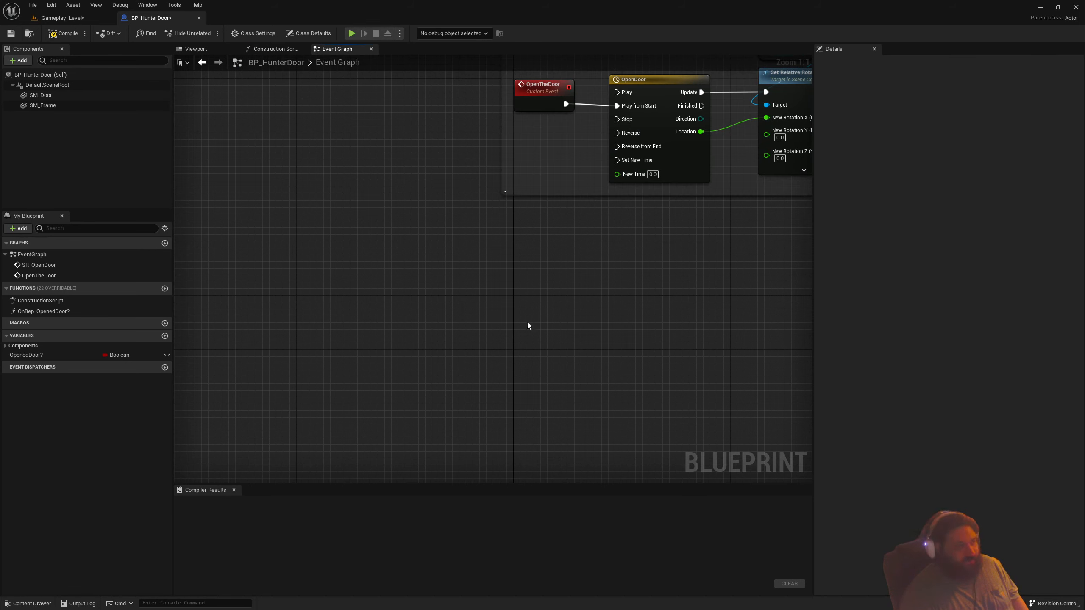
right_click_drag(568, 271, 490, 323)
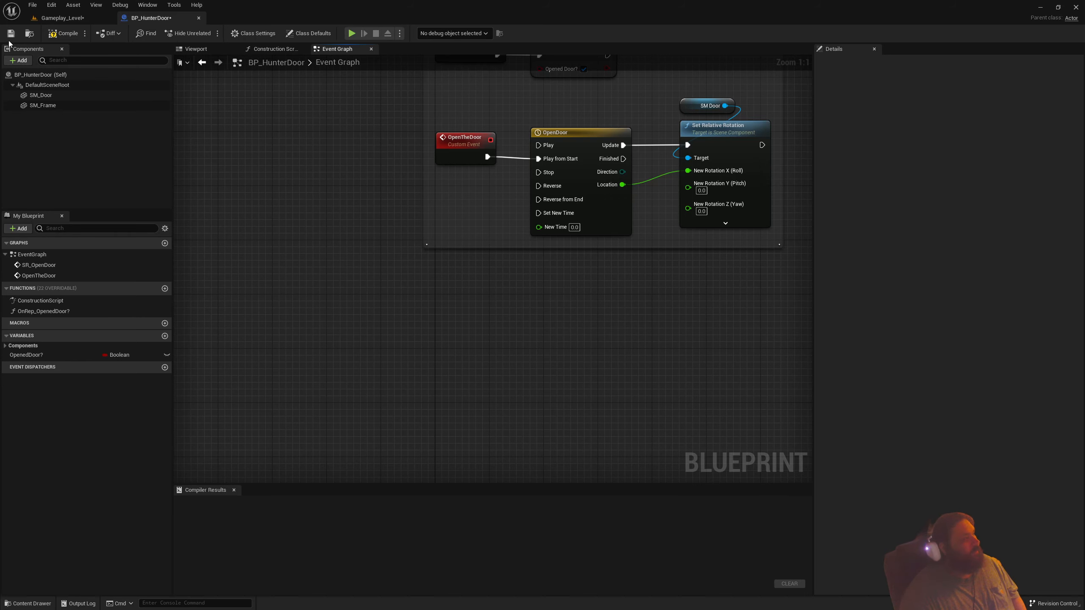
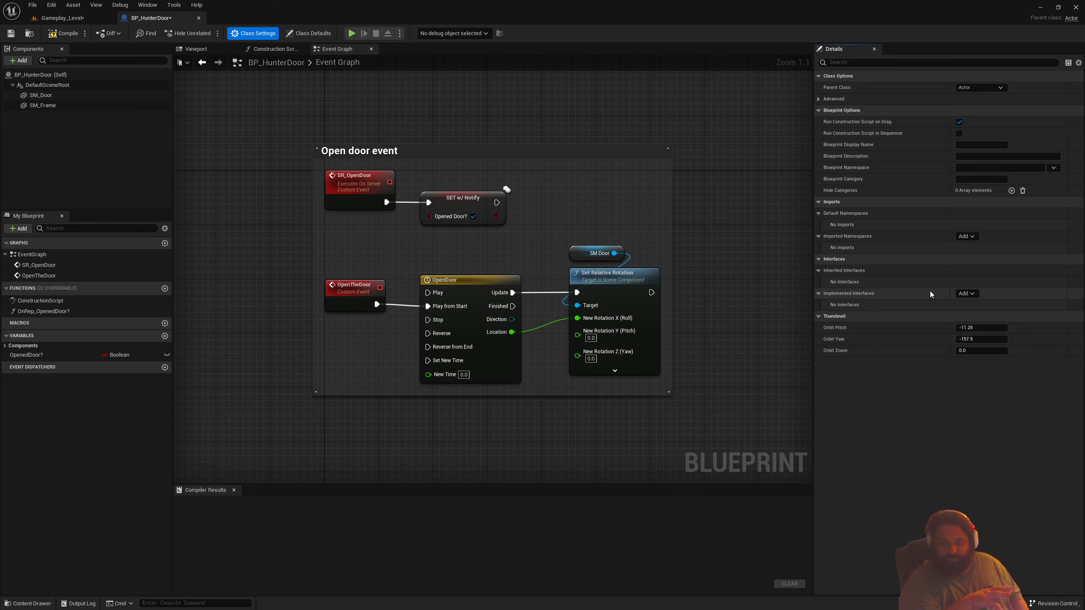
Examine the available parent classes in BP_HunterDoor's class settings, then show the blueprint's class defaults
left_click(978, 88)
scroll(1016, 153, "down", 15)
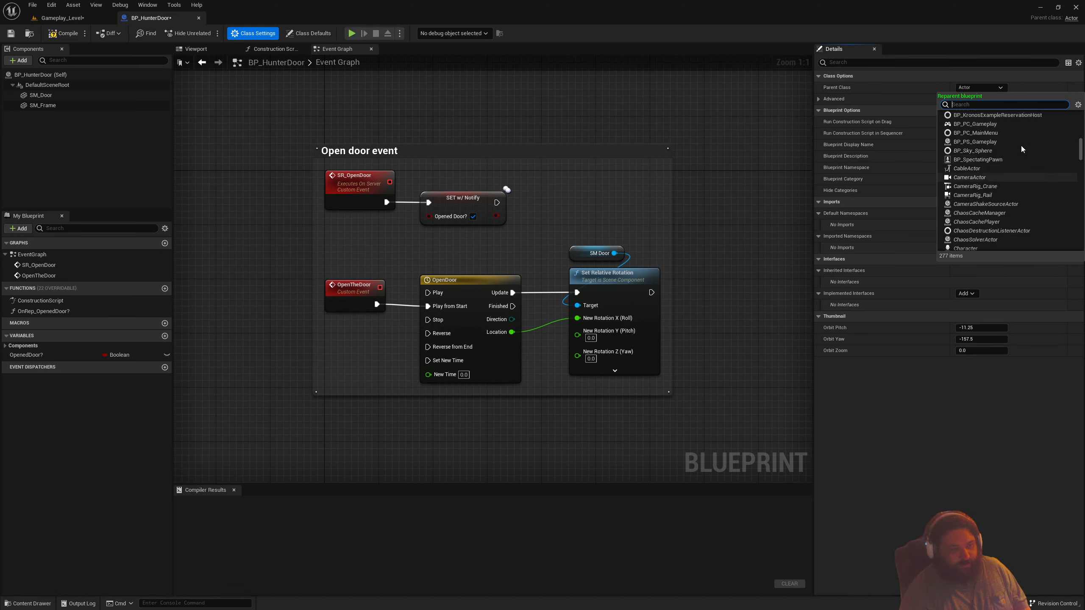
scroll(1016, 152, "down", 5)
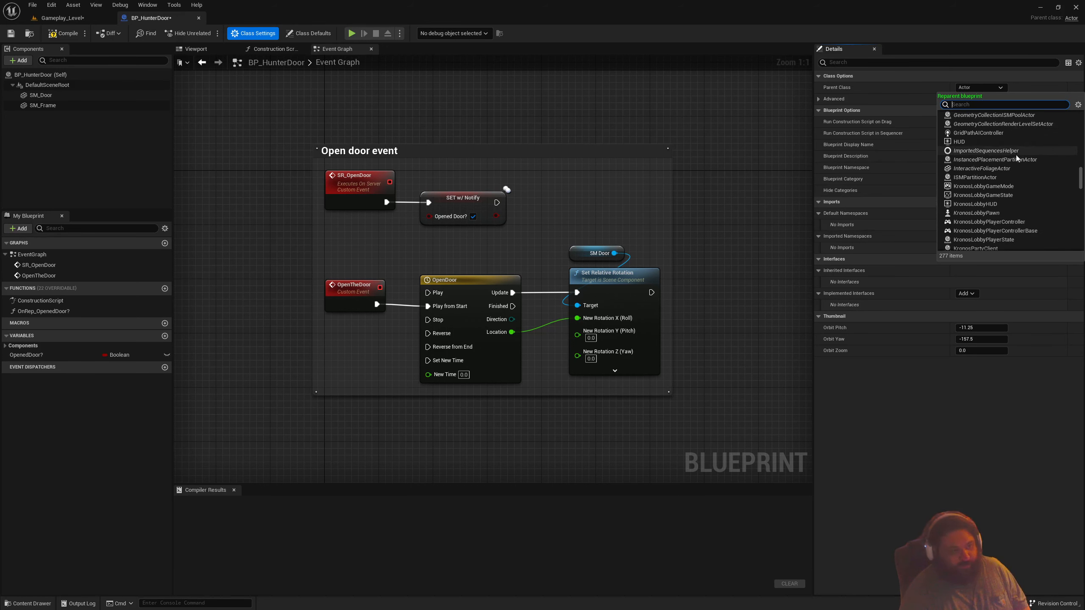
left_click(964, 389)
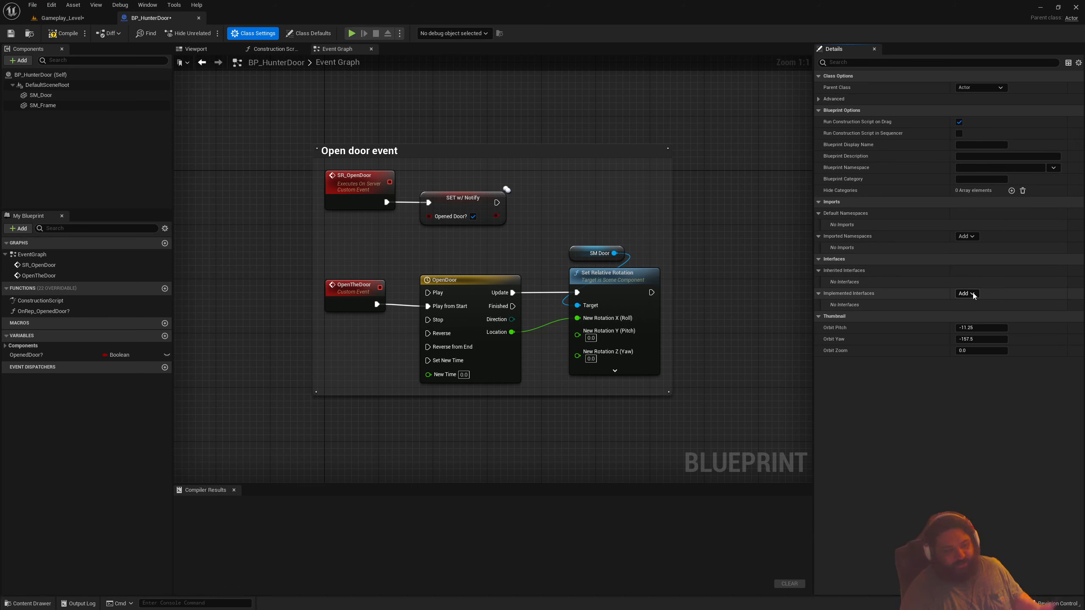
left_click(317, 39)
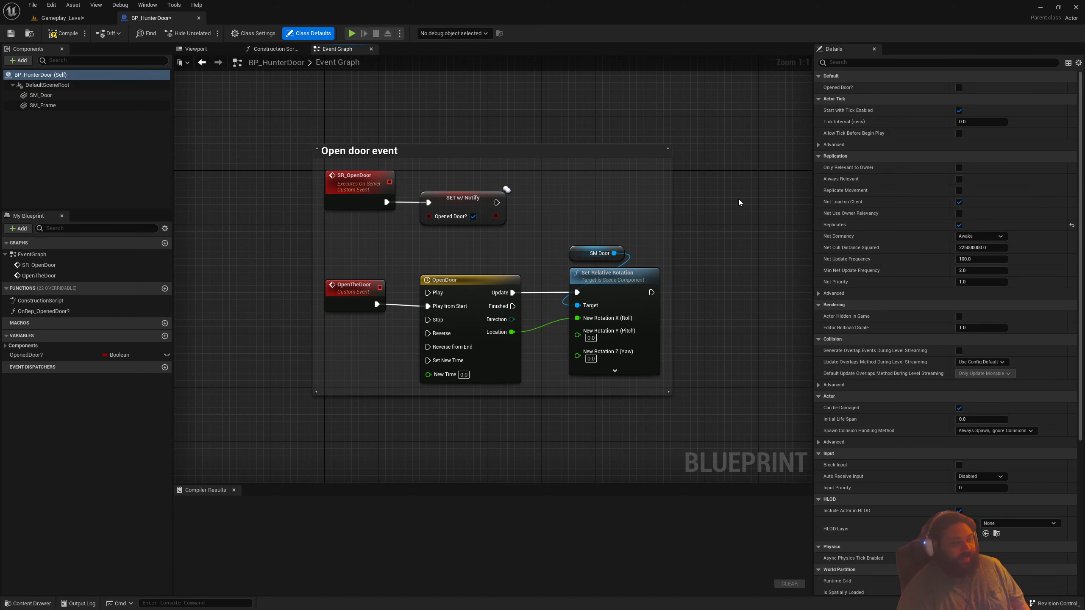
Inspect the details of the Set Relative Rotation node, the OpenDoor timeline and the OpenTheDoor event in the Event Graph
left_click(626, 285)
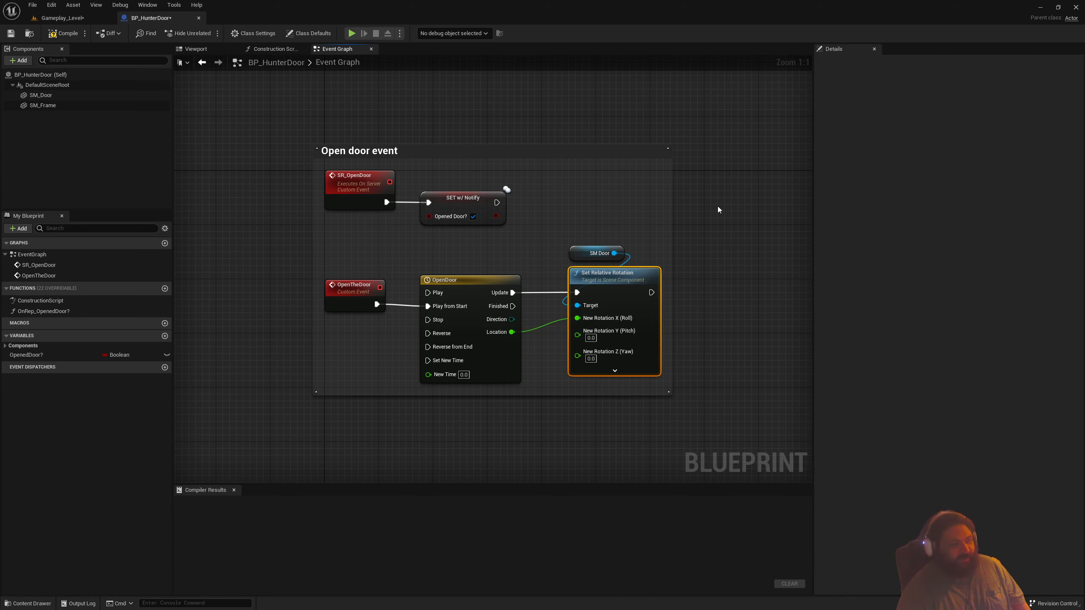
left_click(686, 308)
right_click_drag(686, 347, 681, 281)
left_click(452, 225)
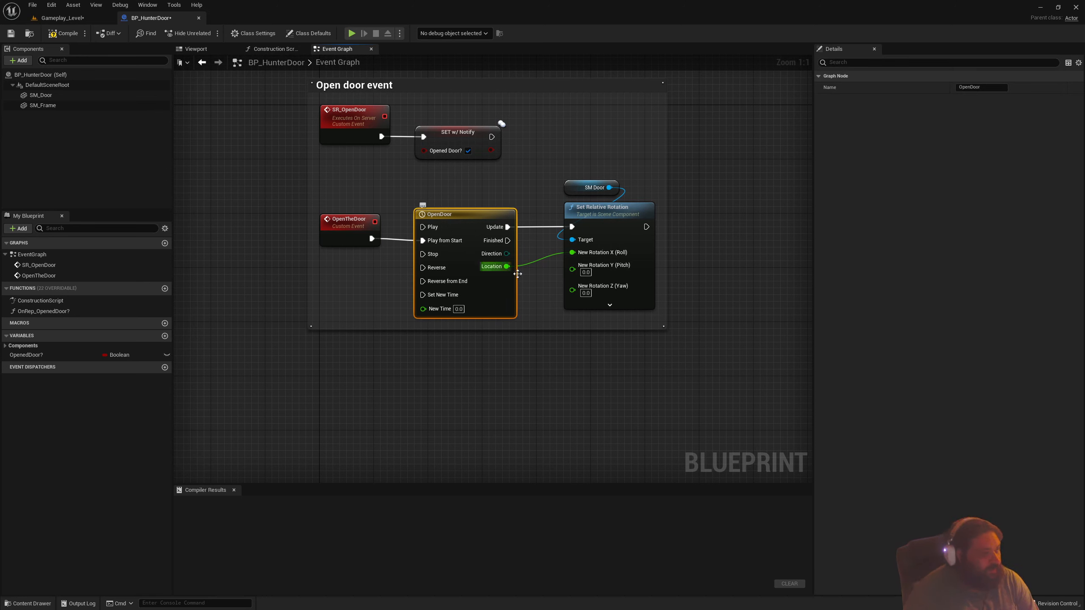
left_click(351, 221)
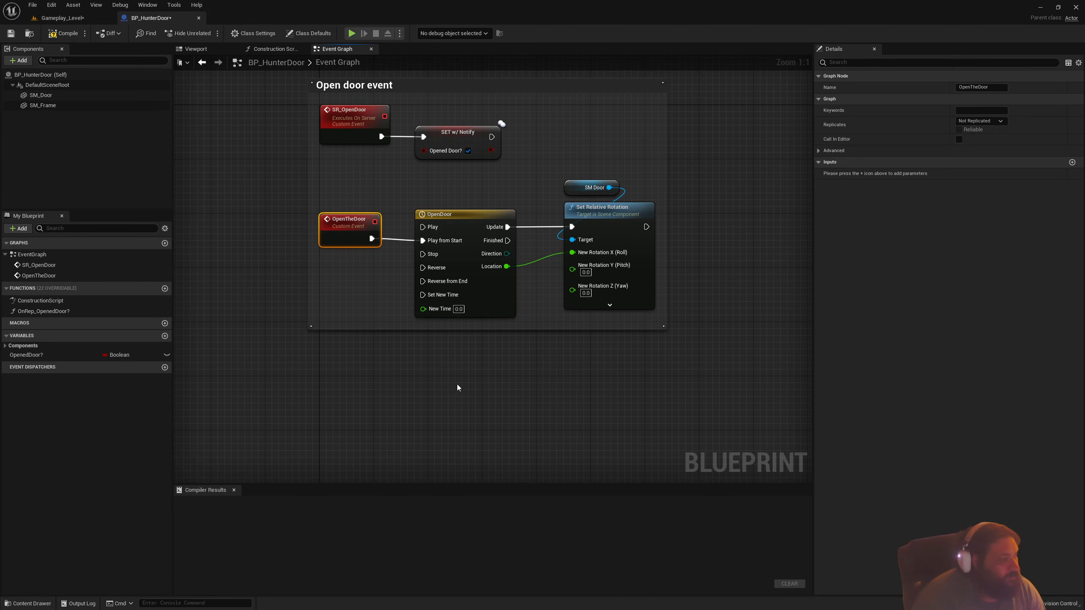
right_click_drag(692, 185, 672, 244)
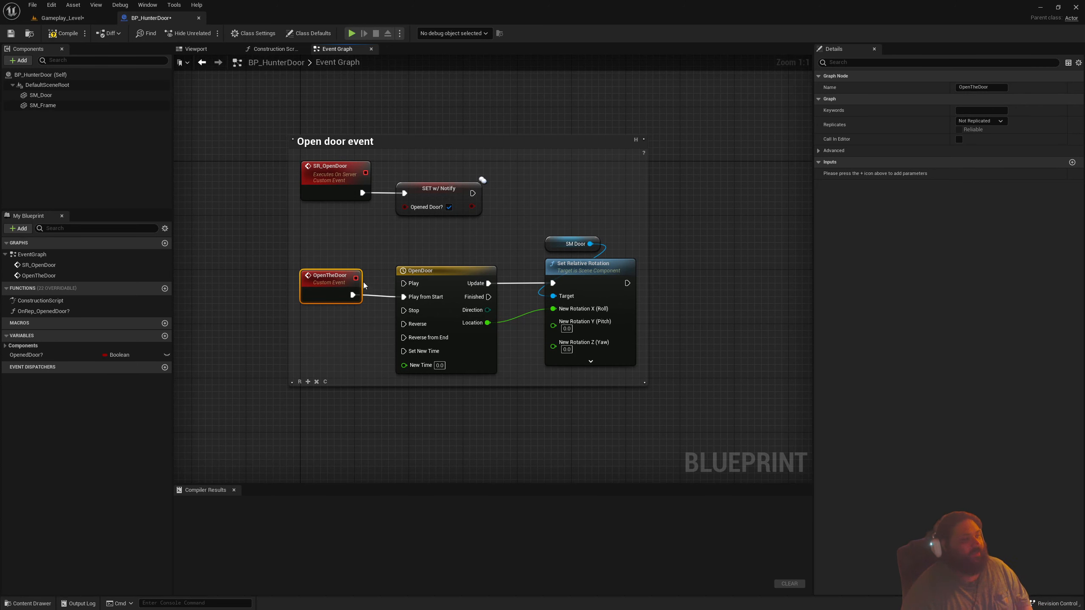
double_click(337, 274)
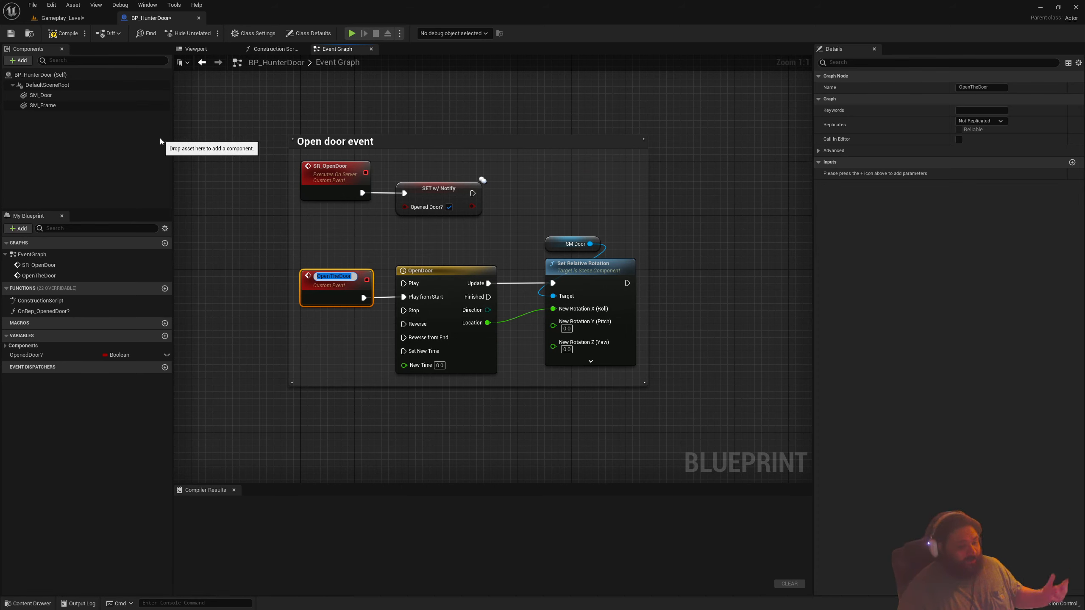
Return to Gameplay_Level and load the UE4 Classic Layout for the editor
left_click(62, 20)
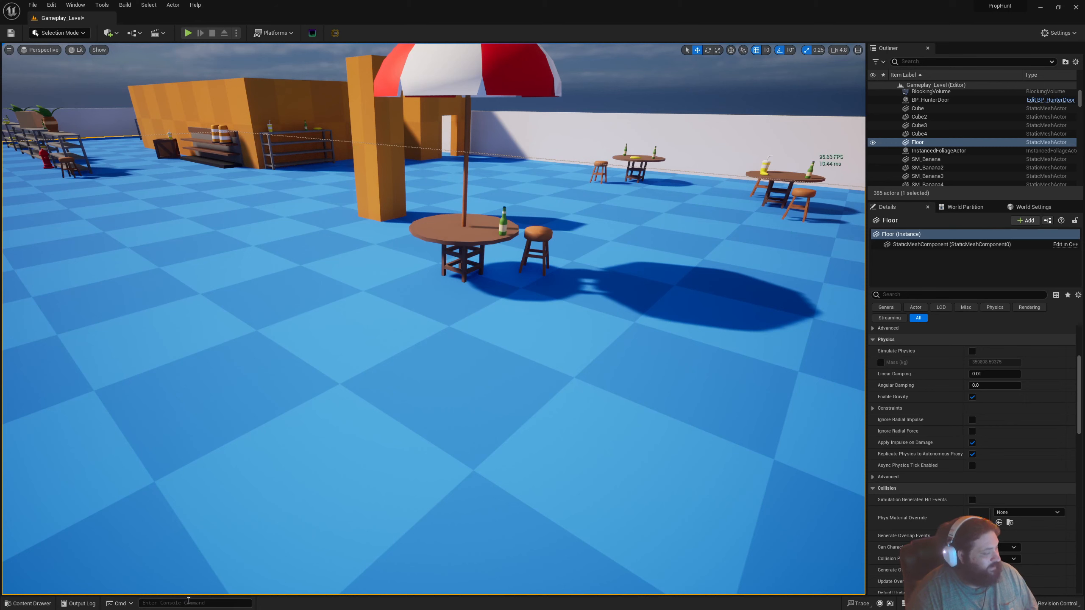
key("ctrl+space")
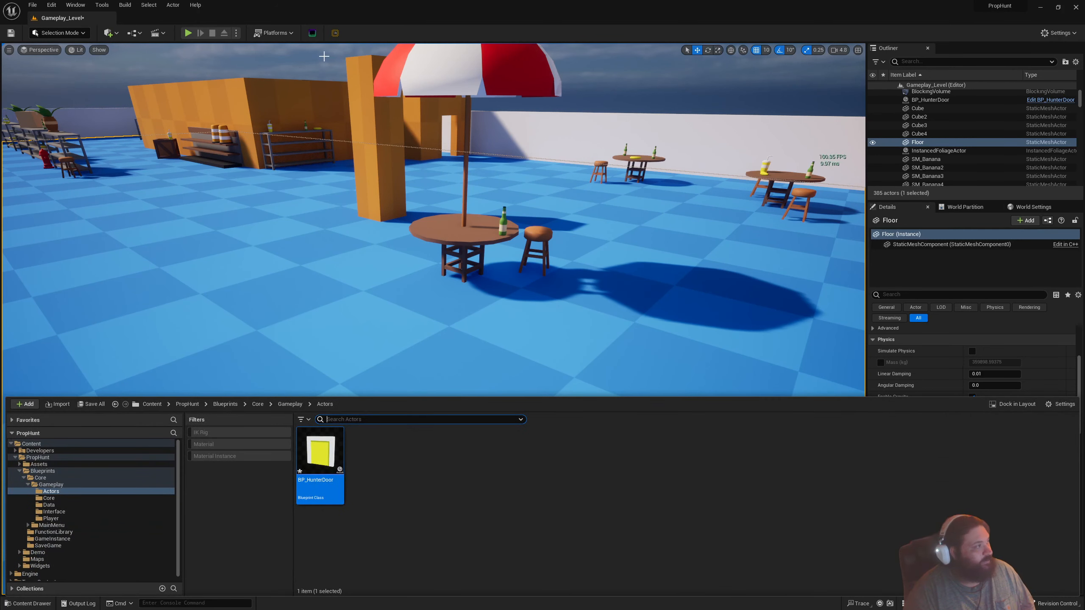
left_click(167, 7)
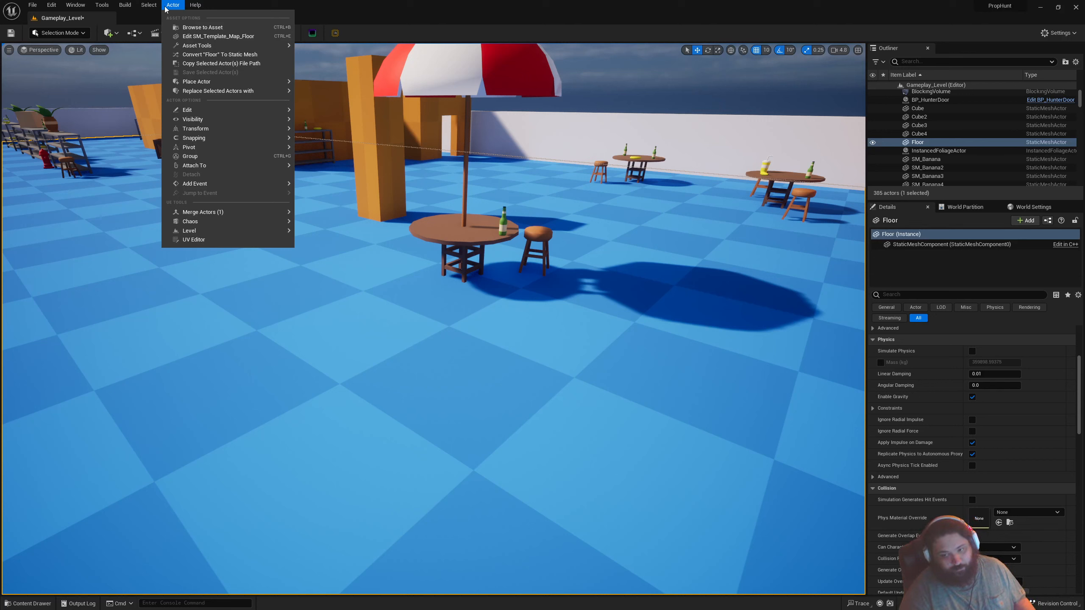
mouse_move(63, 8)
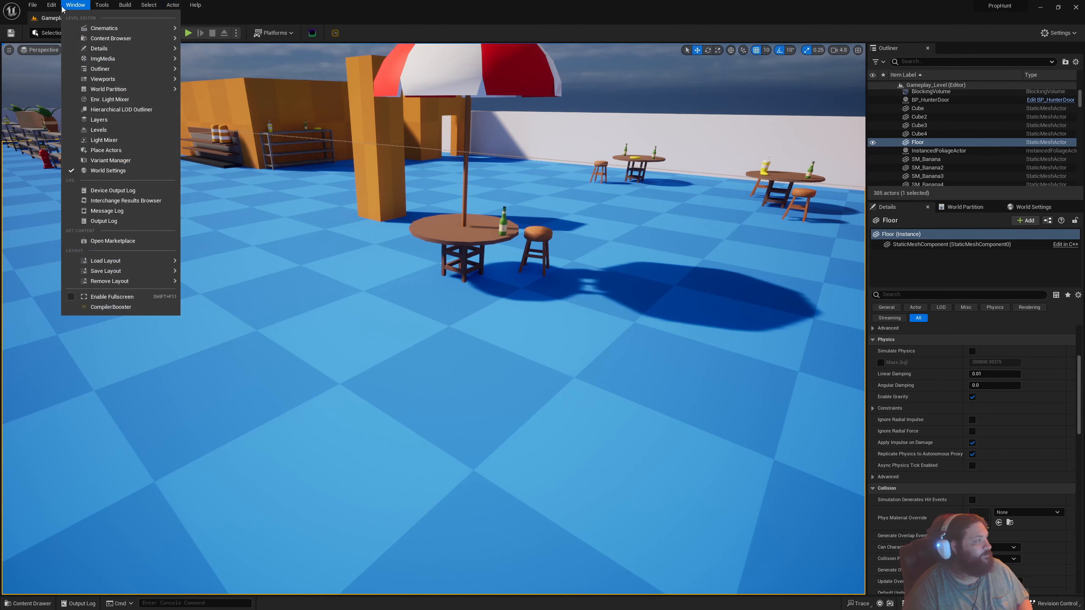
mouse_move(167, 262)
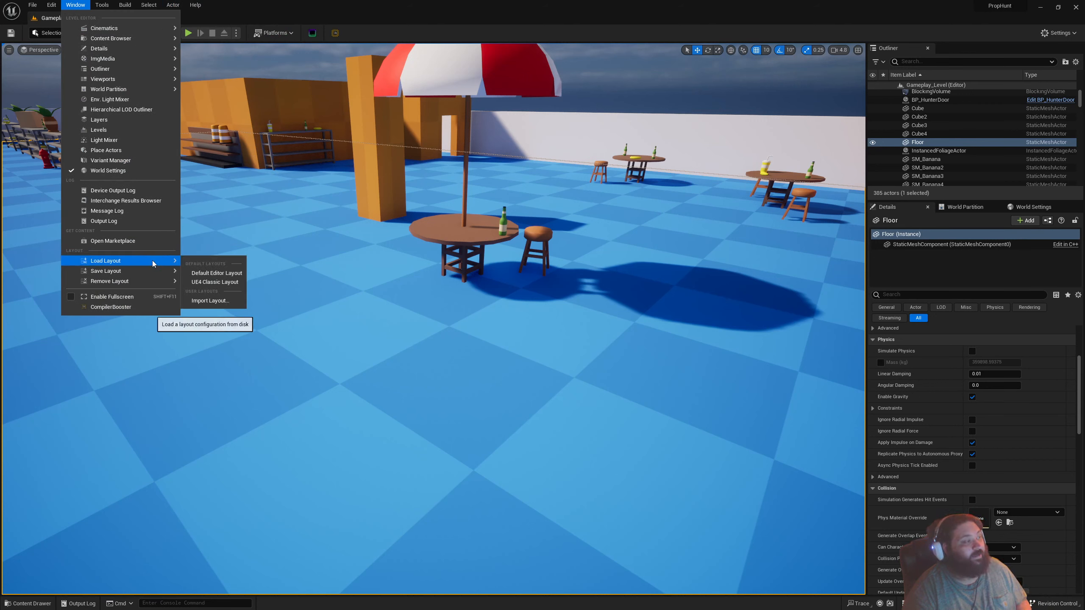
left_click(237, 283)
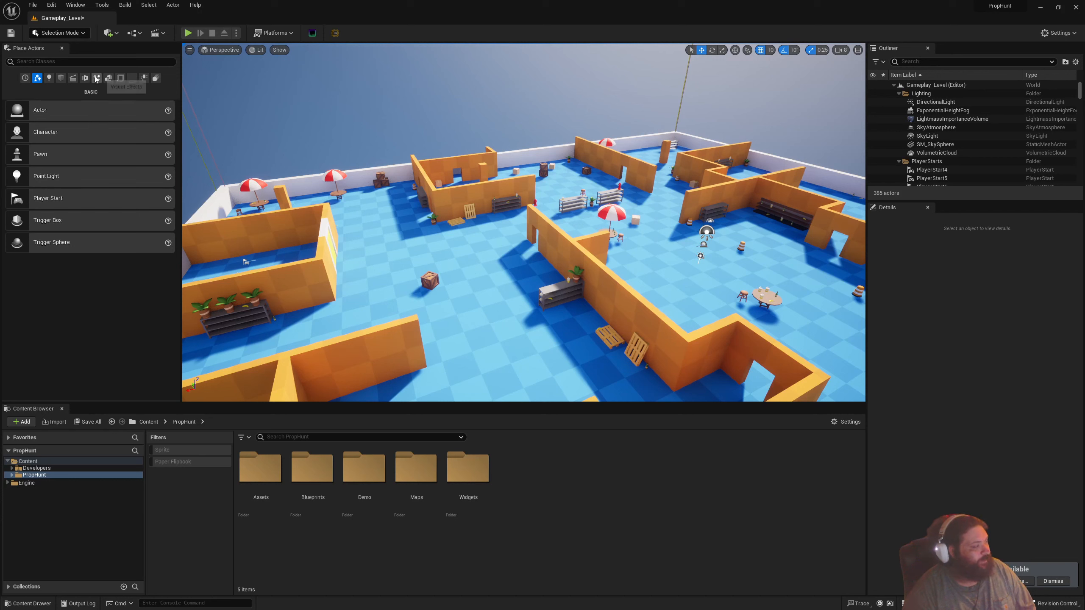
Examine the quick-add options and the Content Drawer in the classic layout
left_click(111, 34)
left_click(221, 61)
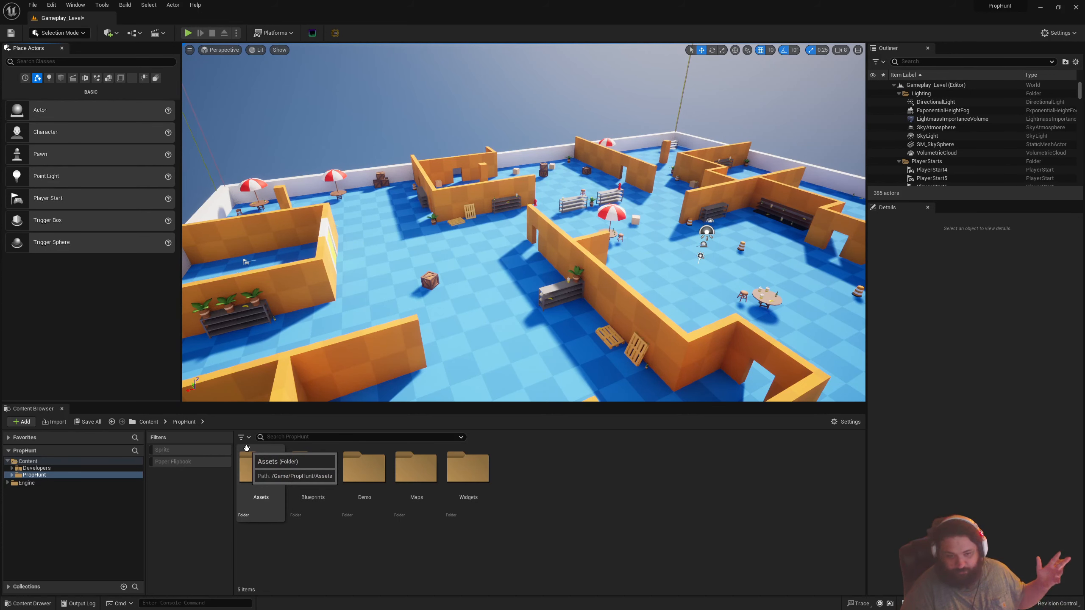
left_click(29, 603)
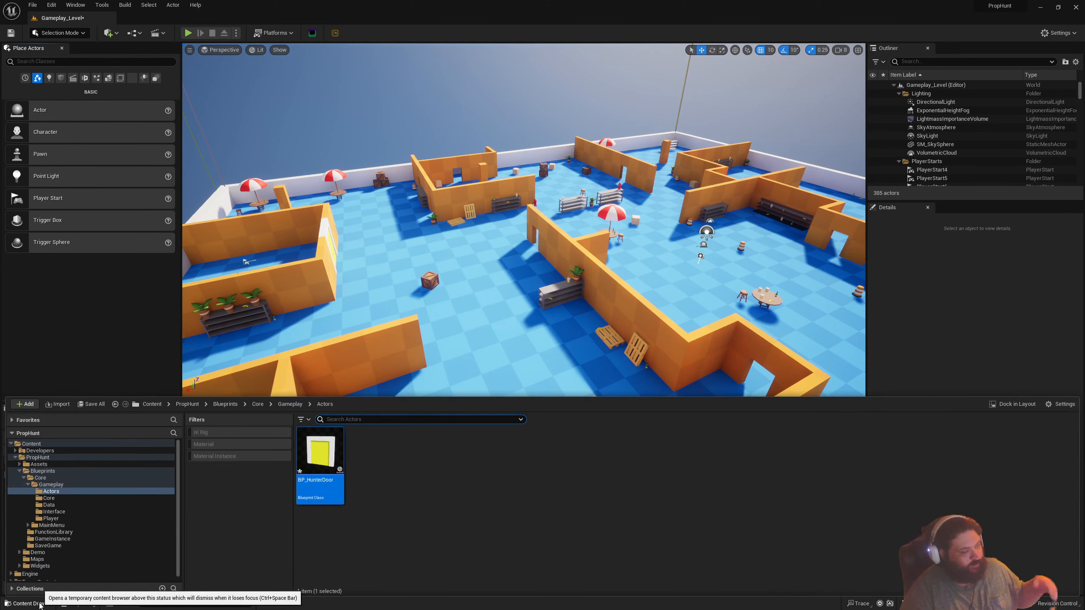
left_click(48, 343)
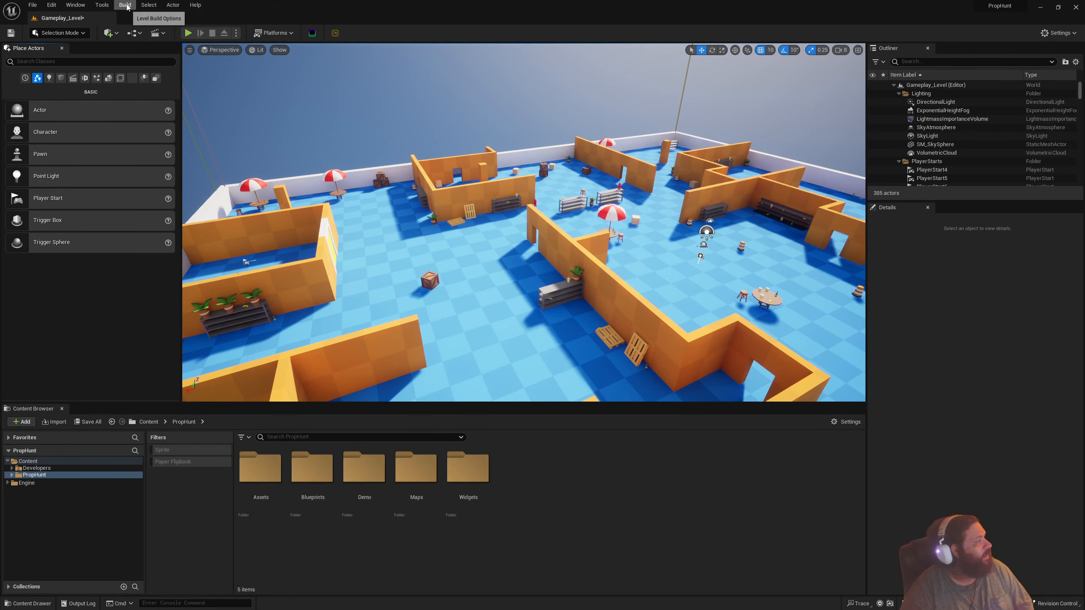
Load the Default Editor Layout
left_click(75, 5)
mouse_move(130, 261)
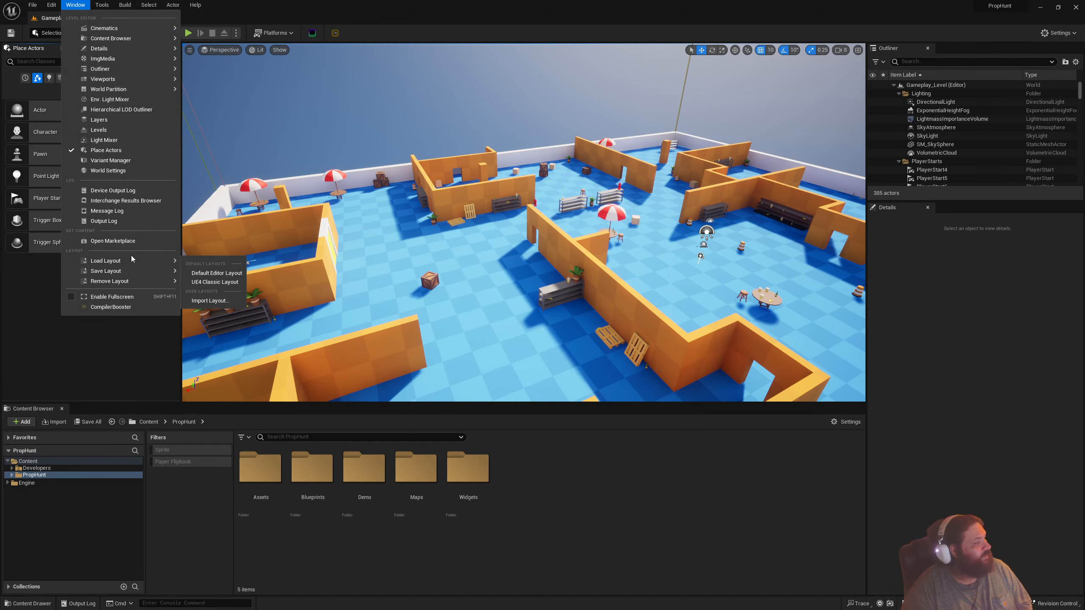
left_click(214, 273)
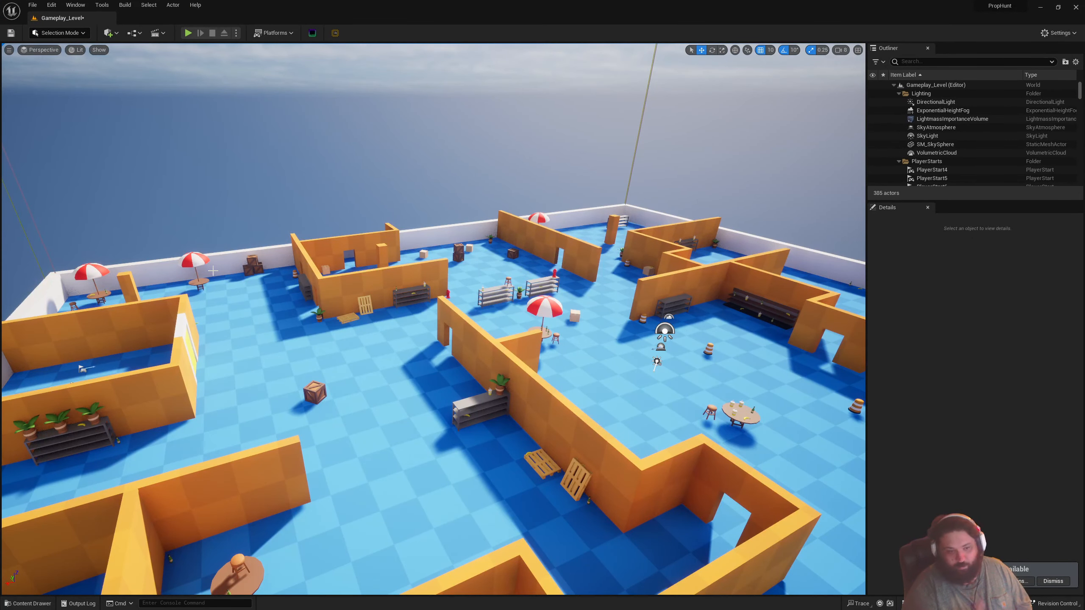
Examine the Output Log and the console's command types, and look up console commands beginning with "r."
left_click(79, 602)
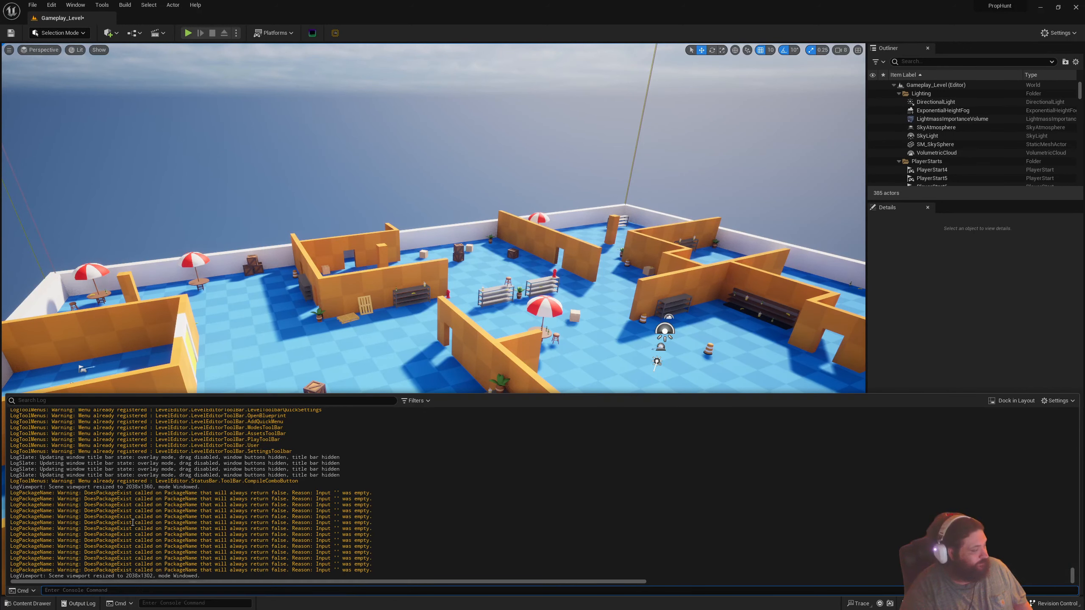
left_click(129, 603)
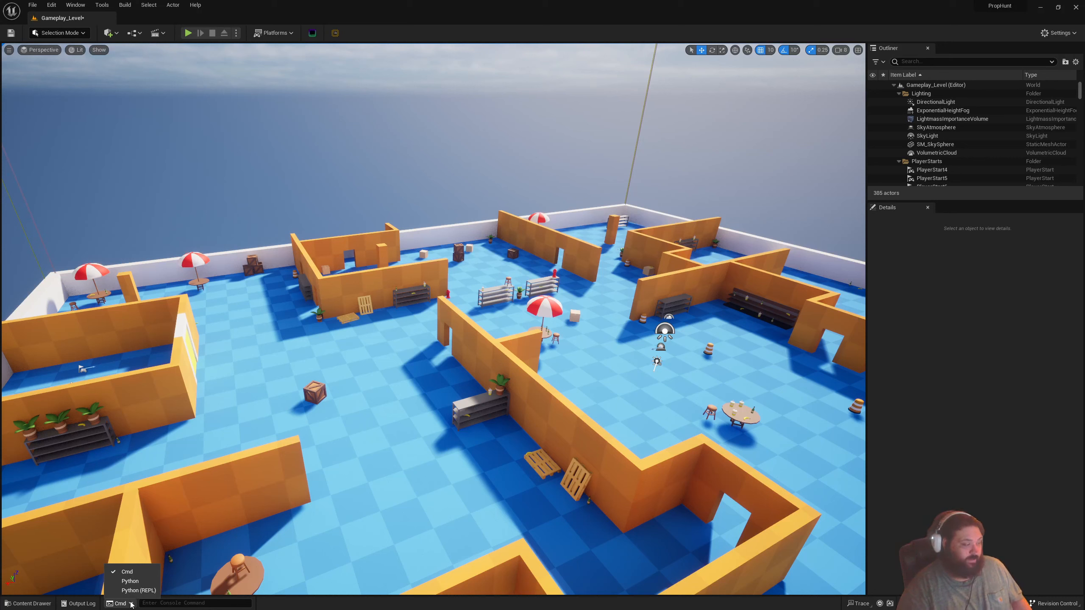
left_click(231, 602)
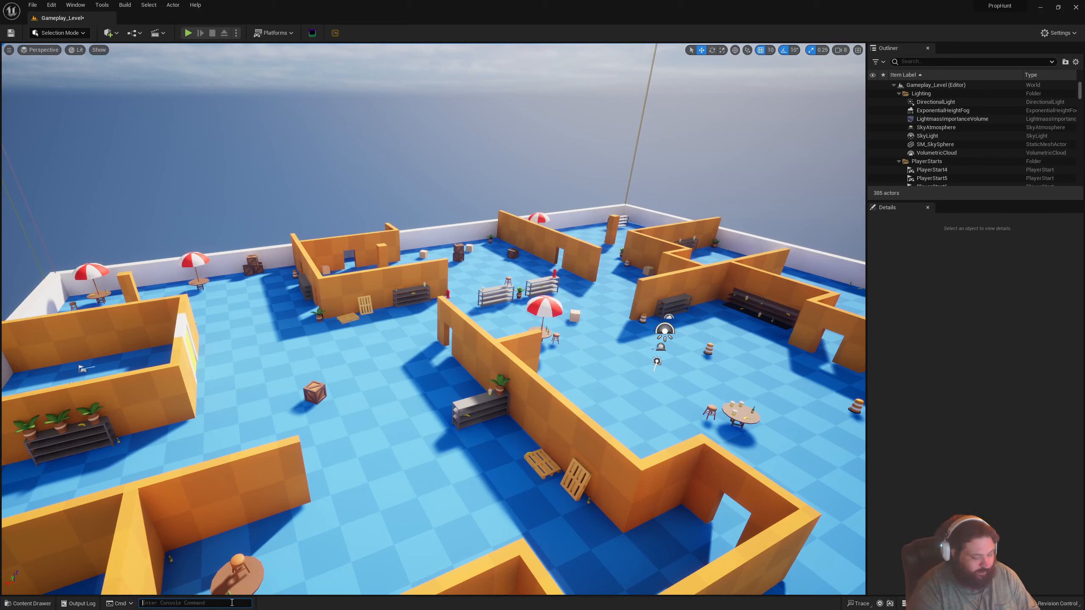
type("r.")
scroll(212, 541, "down", 15)
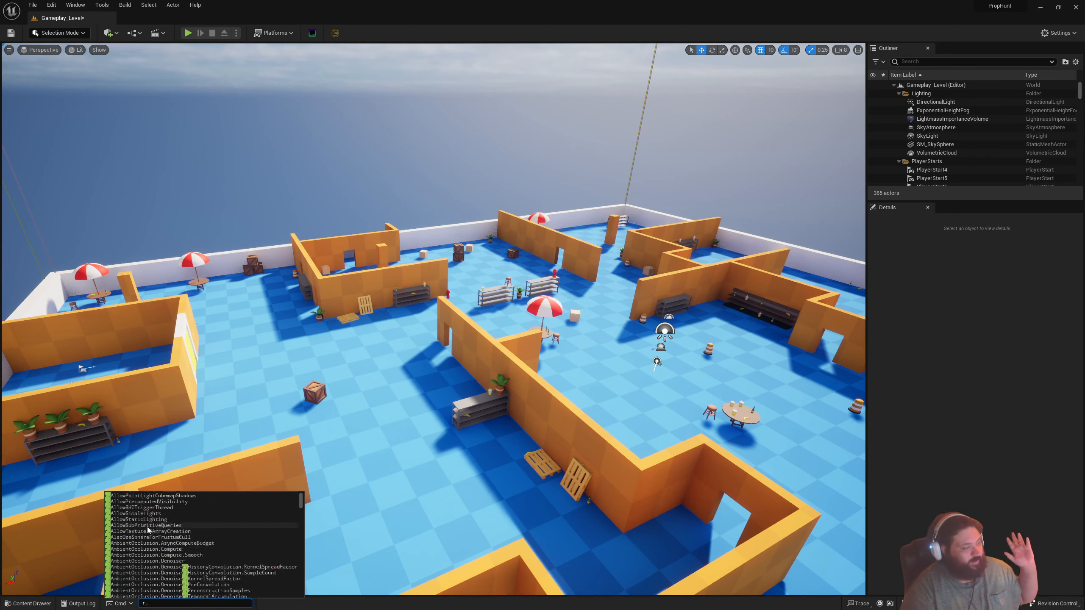
key("BackSpace")
key("BackSpace")
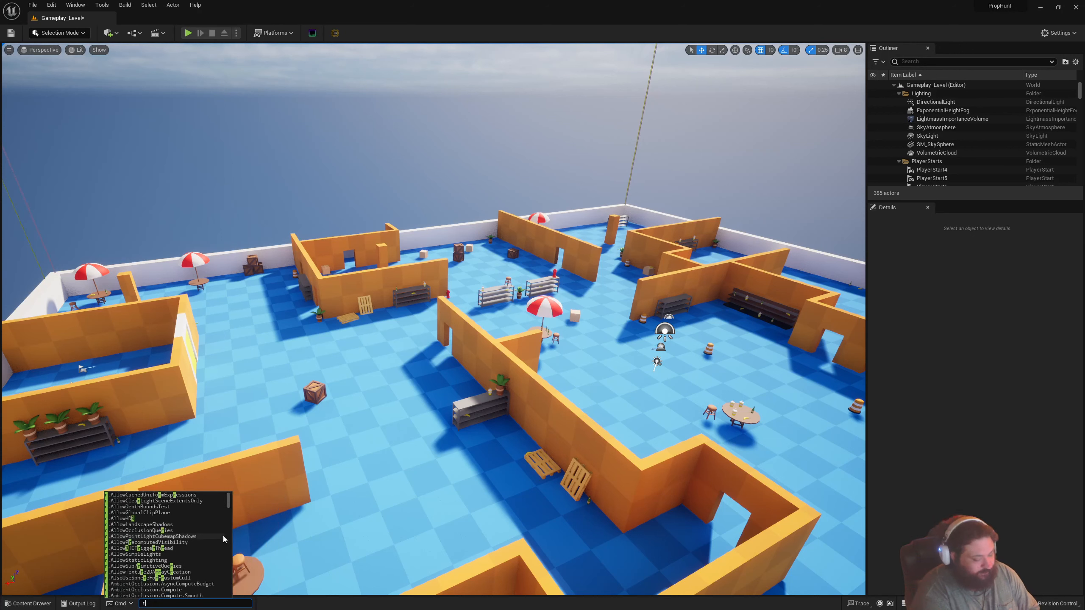
Look up console commands beginning with "a." and clear the console entry
type("e.")
key("BackSpace")
key("BackSpace")
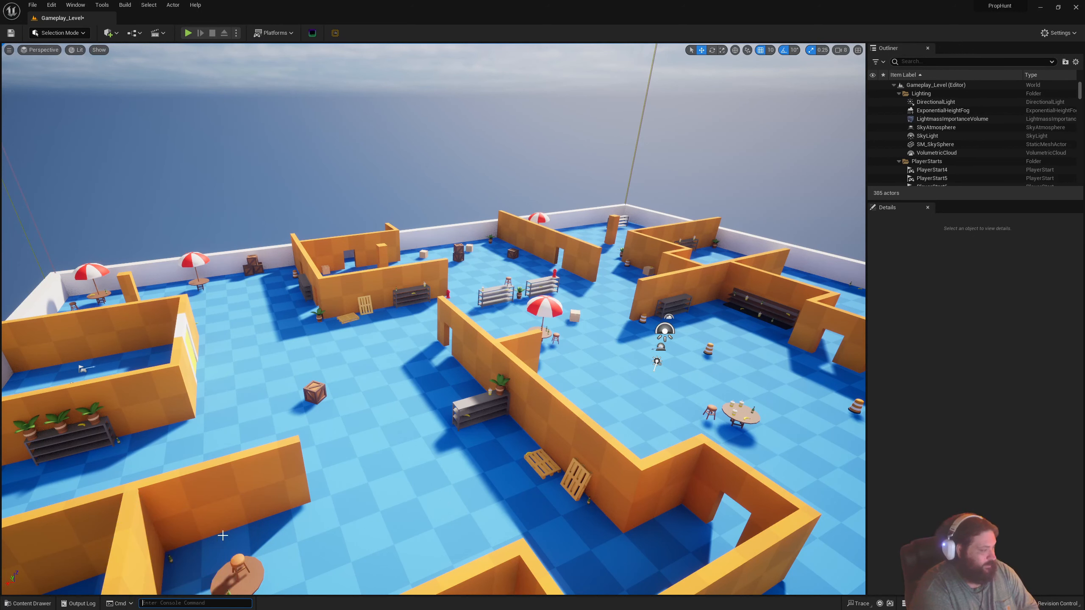
type("a.")
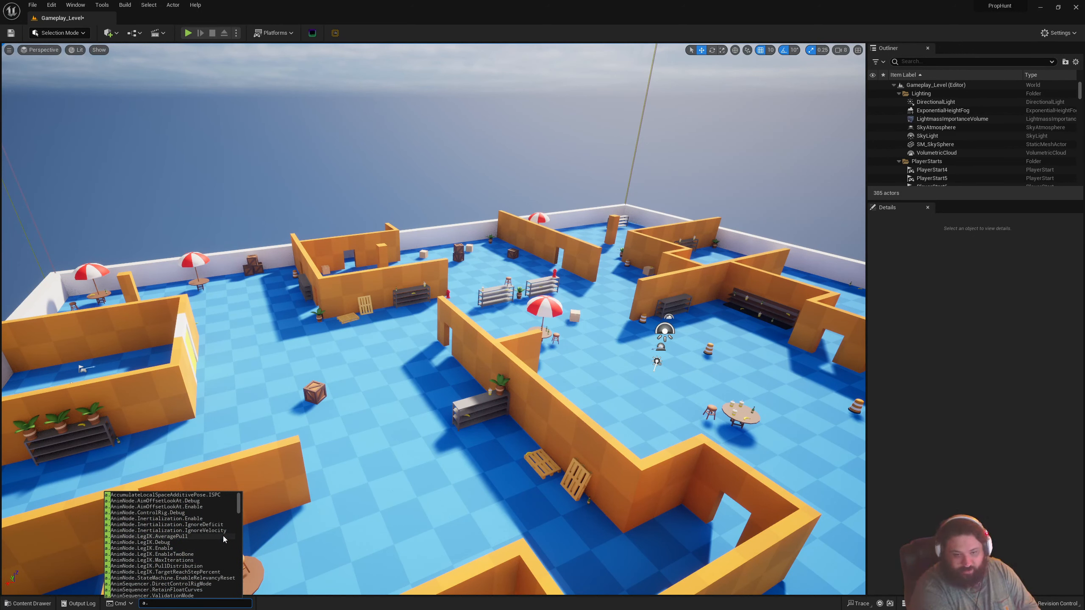
key("BackSpace")
key("BackSpace")
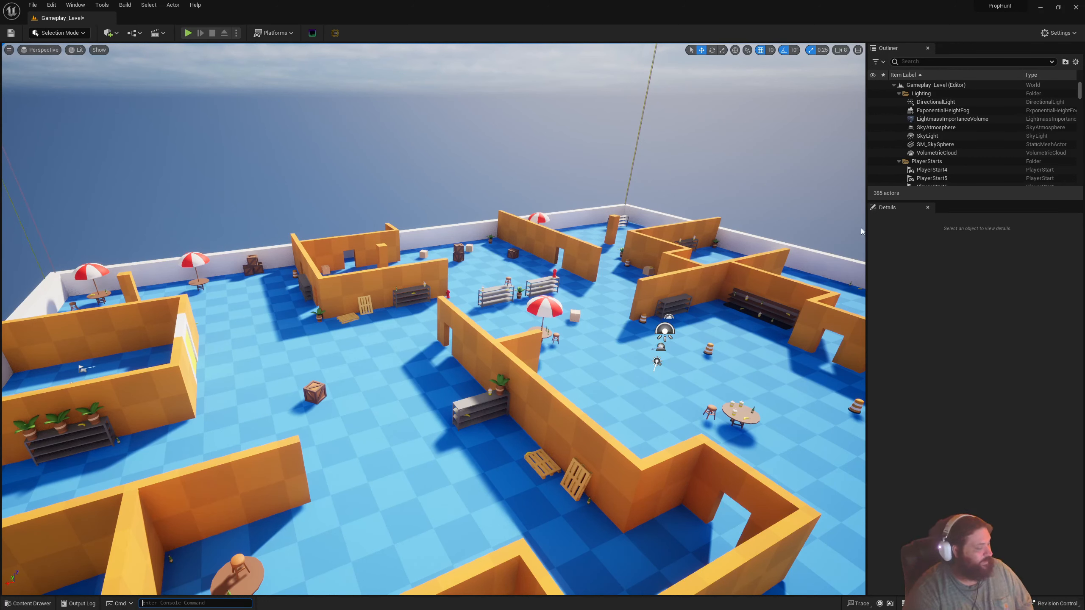
Switch the console input mode to Python and back to Cmd
left_click(119, 603)
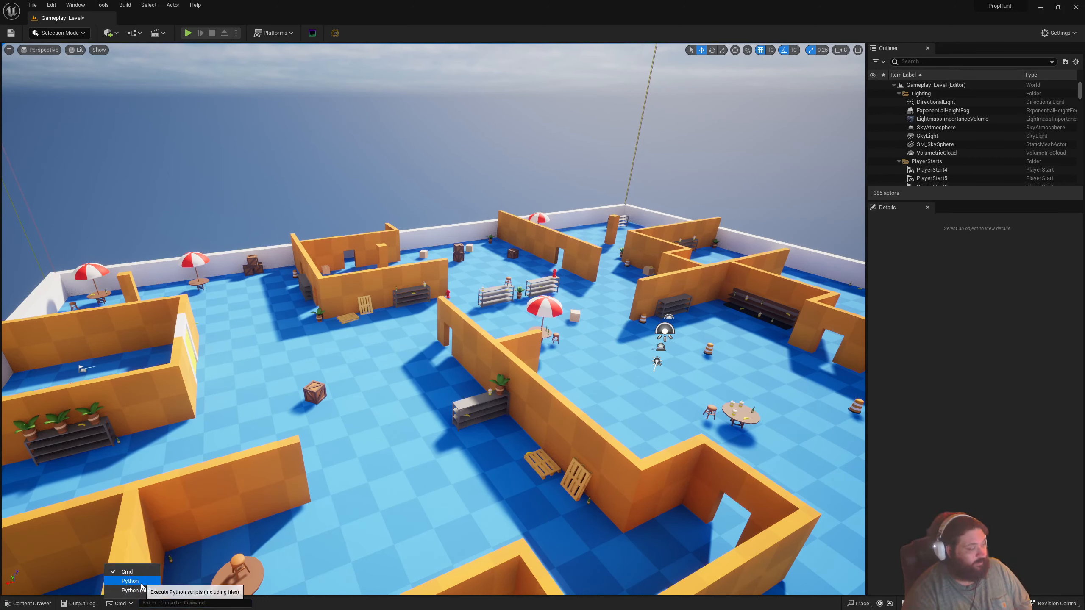
left_click(142, 583)
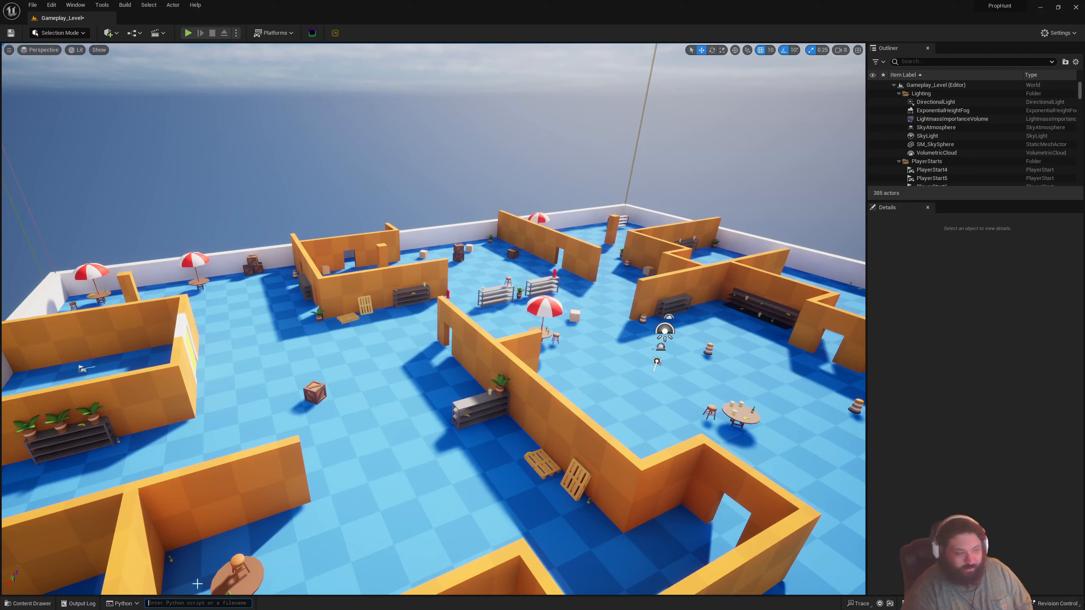
left_click(121, 603)
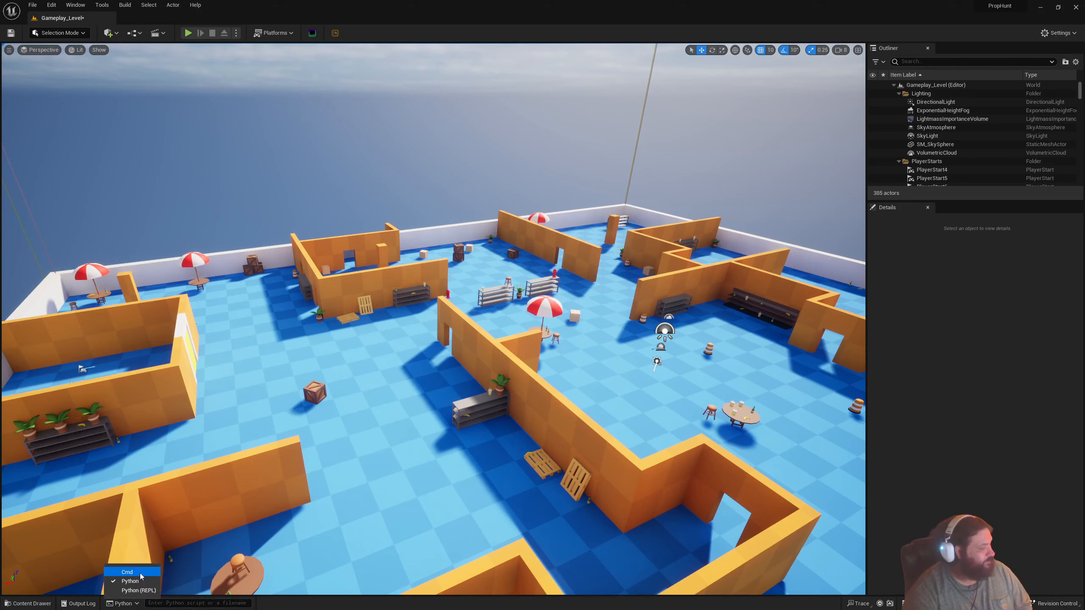
left_click(127, 572)
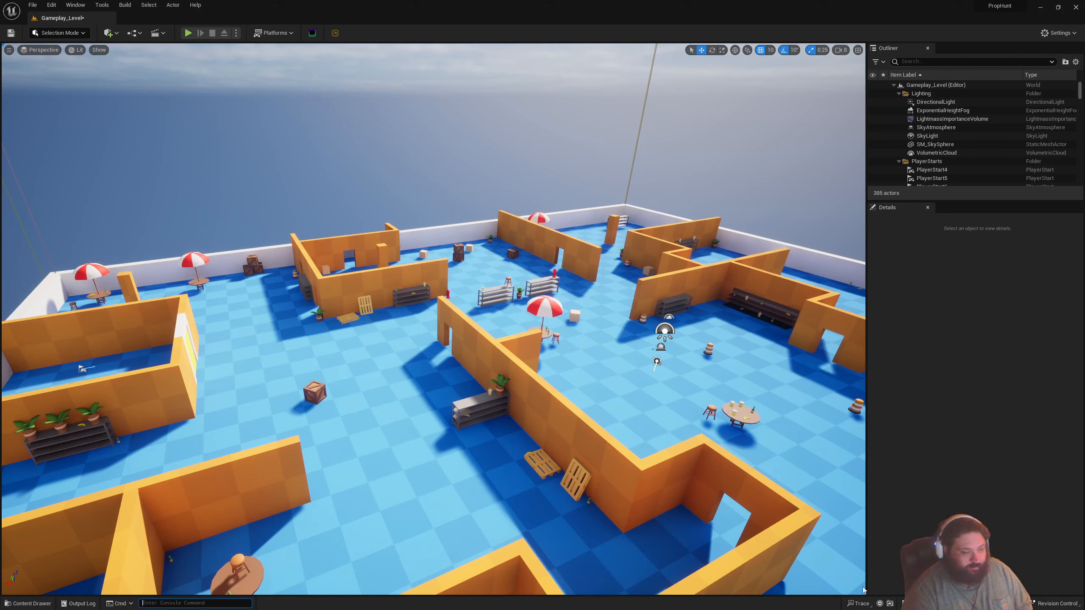
Examine the Trace options for trace data, destination, tracing and insights
left_click(858, 604)
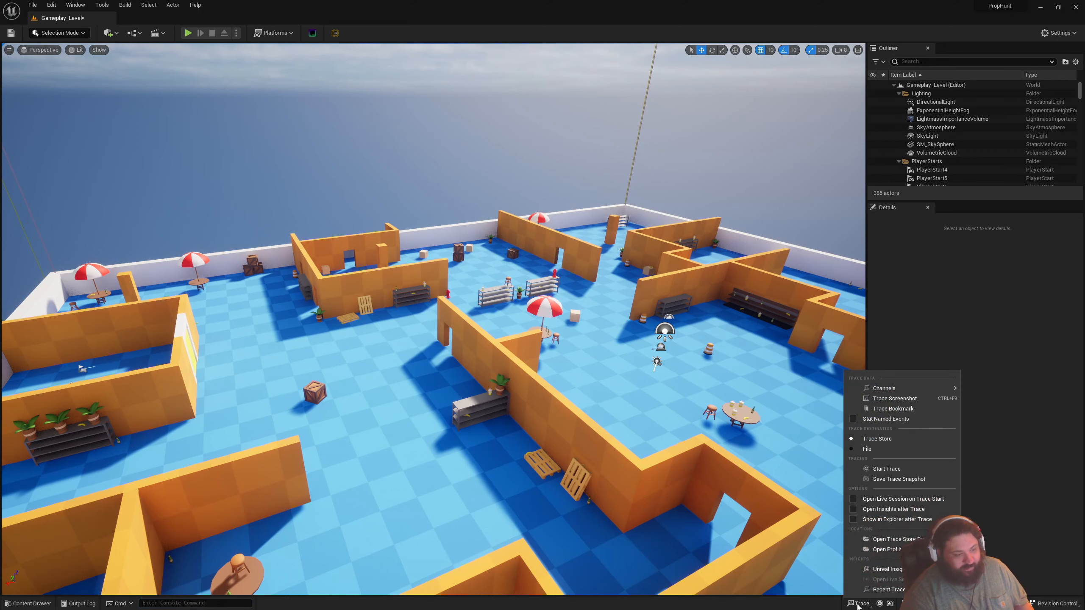
mouse_move(941, 394)
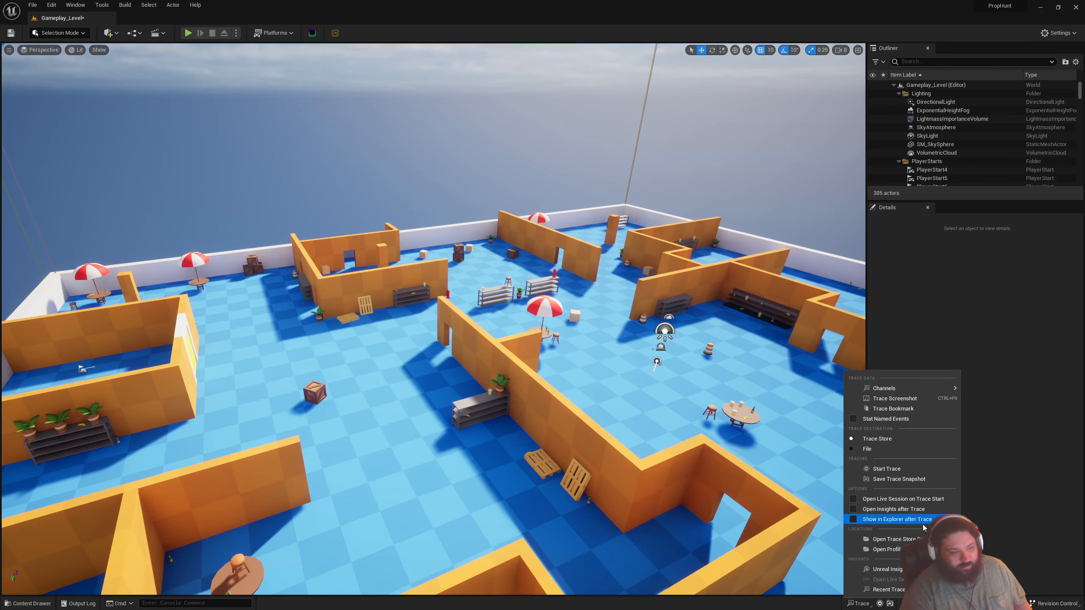
left_click(858, 604)
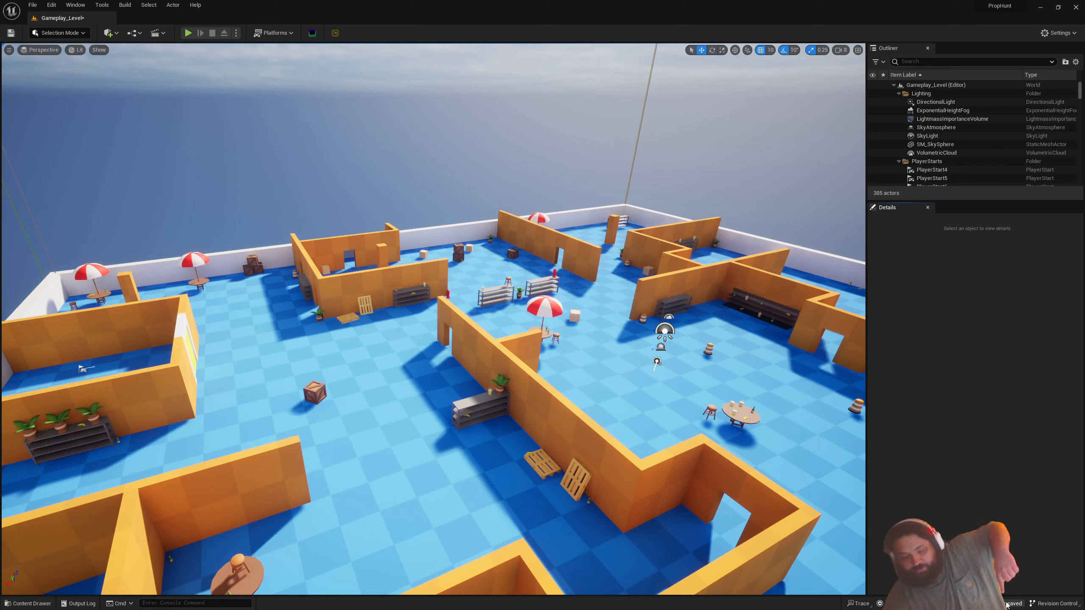
Review the list of unsaved content and close it without saving
left_click(1006, 604)
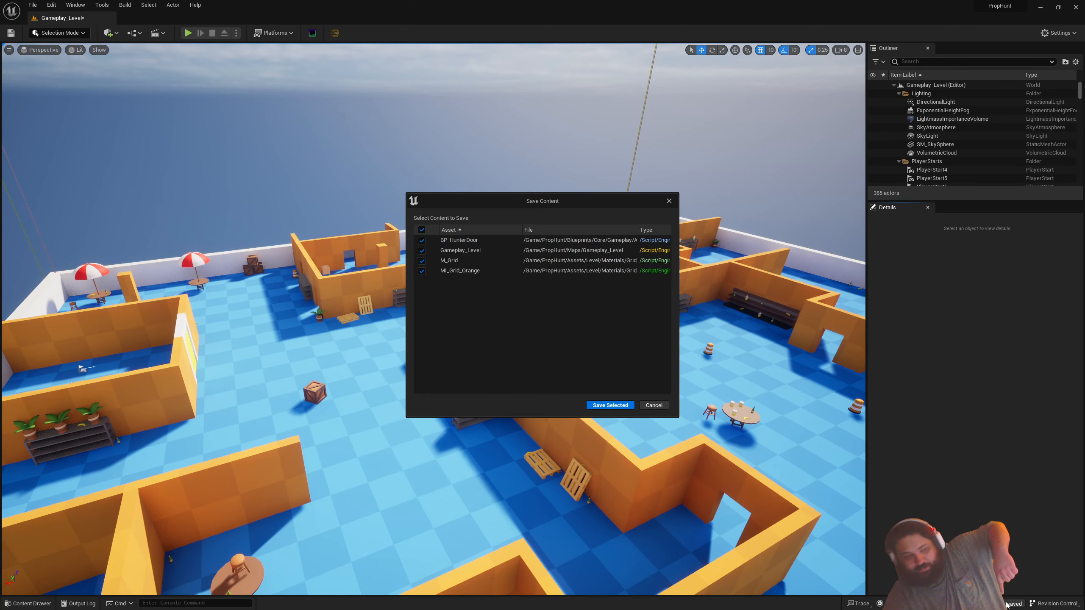
left_click(654, 405)
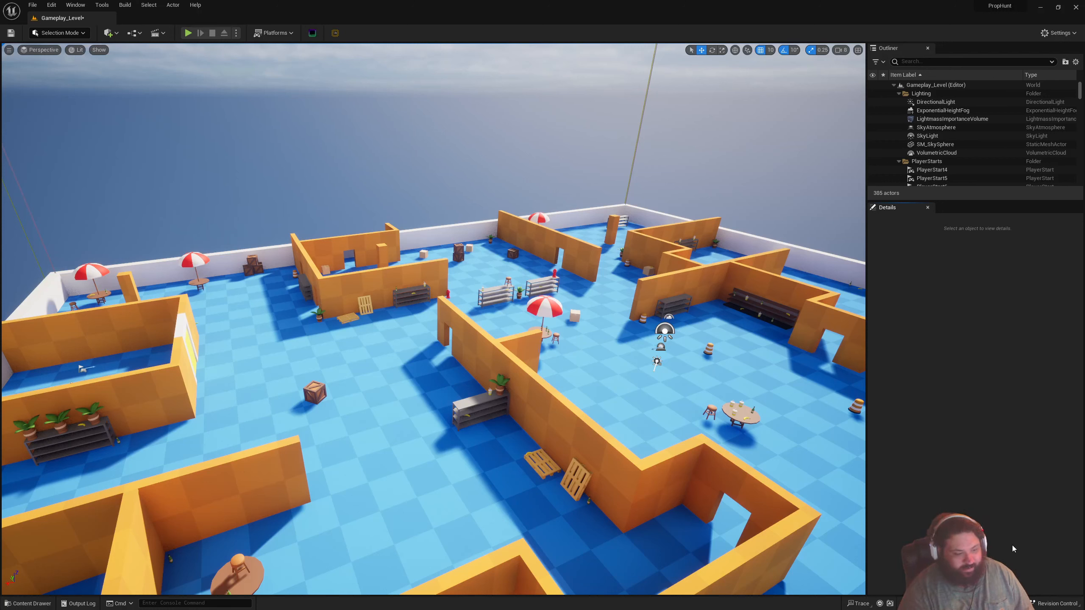
Examine the revision control login settings for the Git (beta version) provider without connecting
left_click(1055, 604)
left_click(1040, 592)
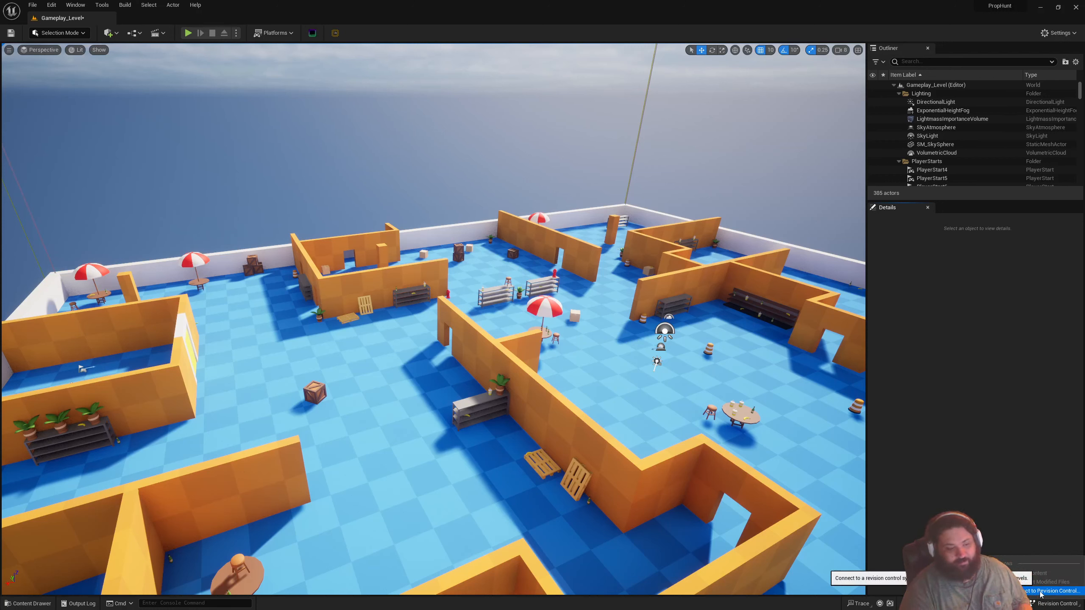
left_click(571, 280)
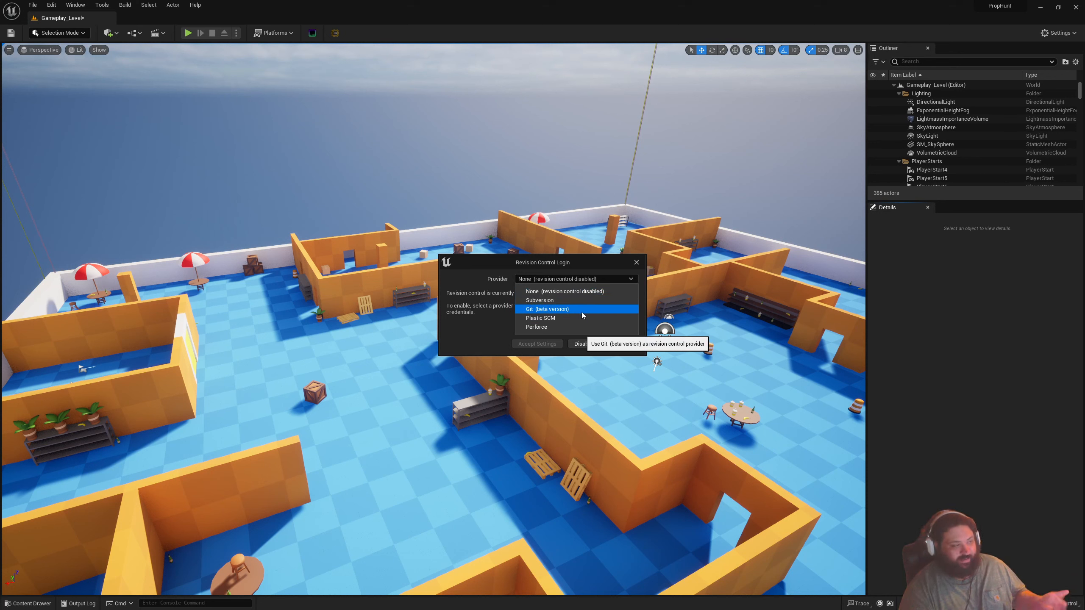
left_click(556, 314)
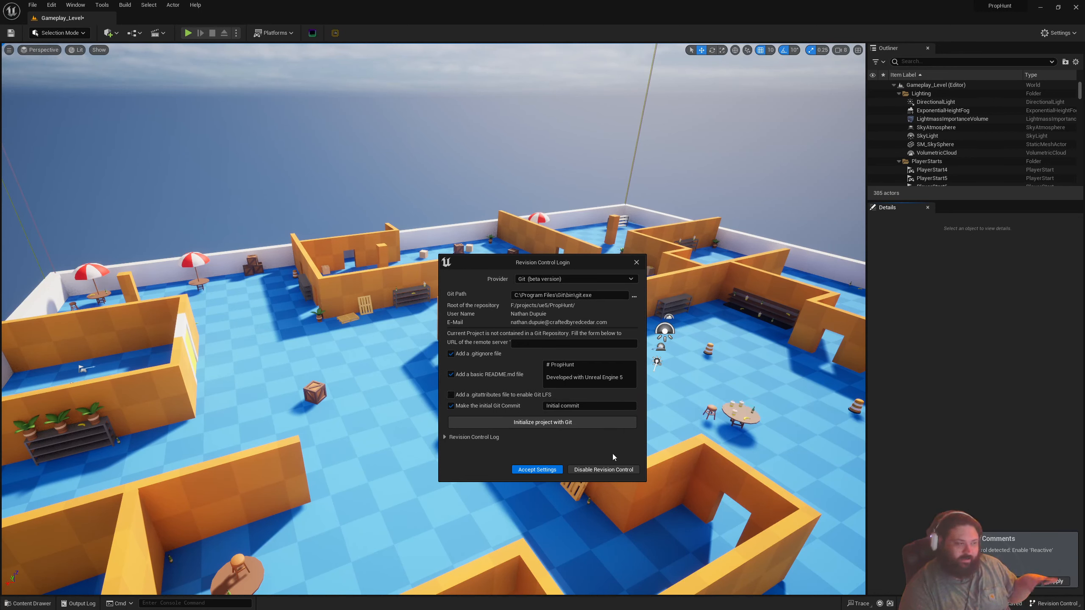
left_click(636, 262)
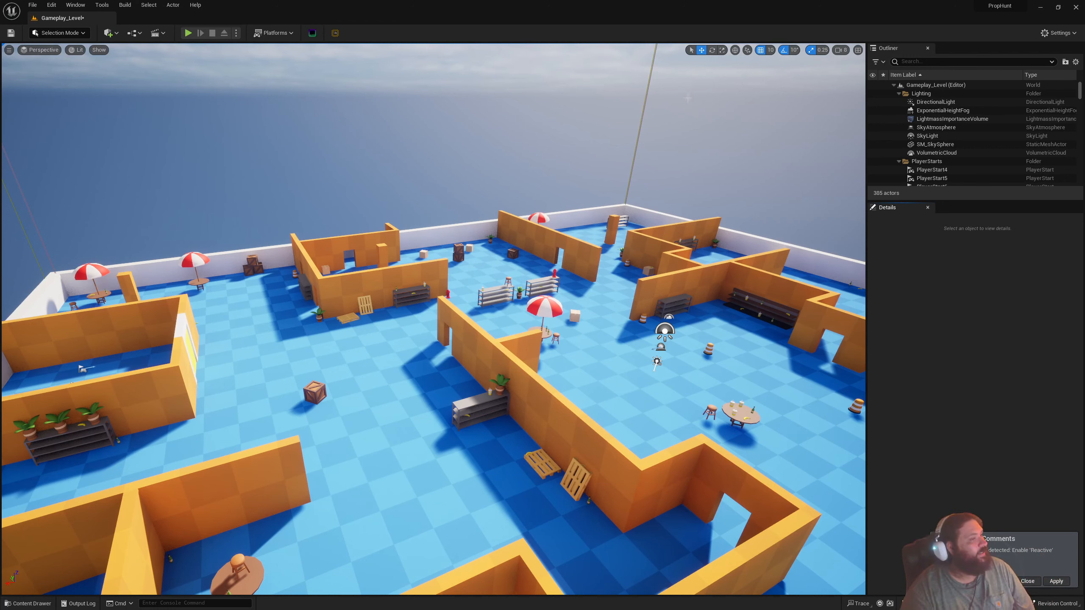
Show the Favorites section in the Content Drawer and add the Gameplay folder to the favorites
left_click(28, 604)
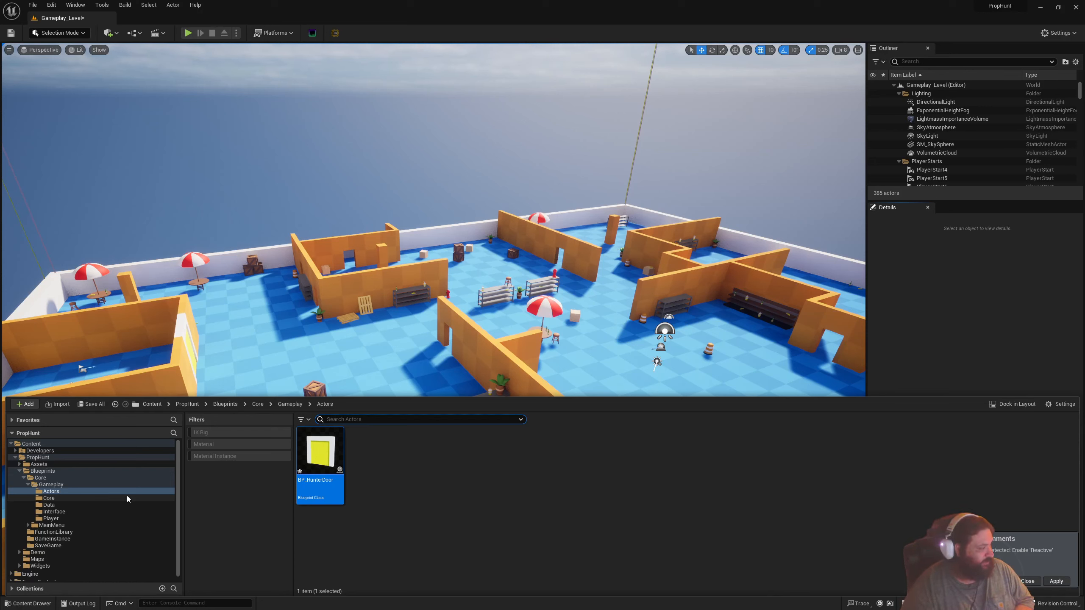
left_click(16, 421)
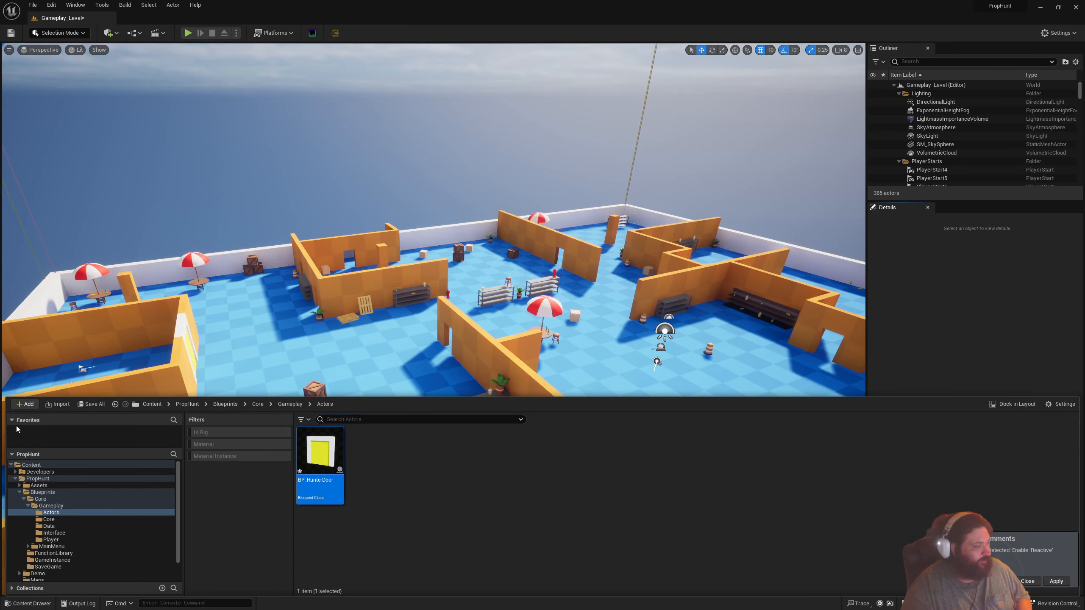
right_click(63, 504)
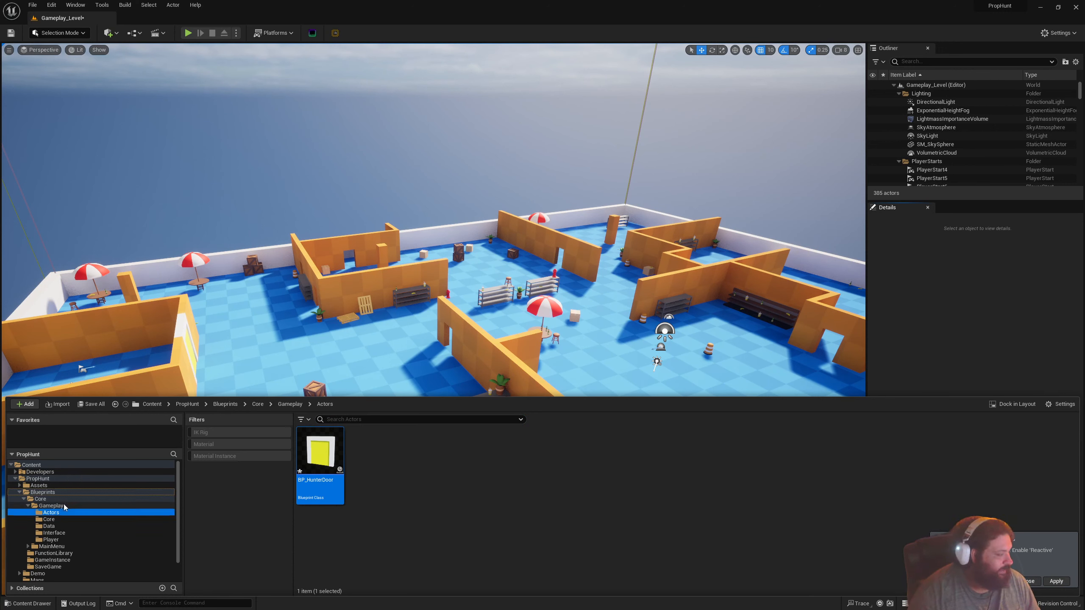
right_click(64, 505)
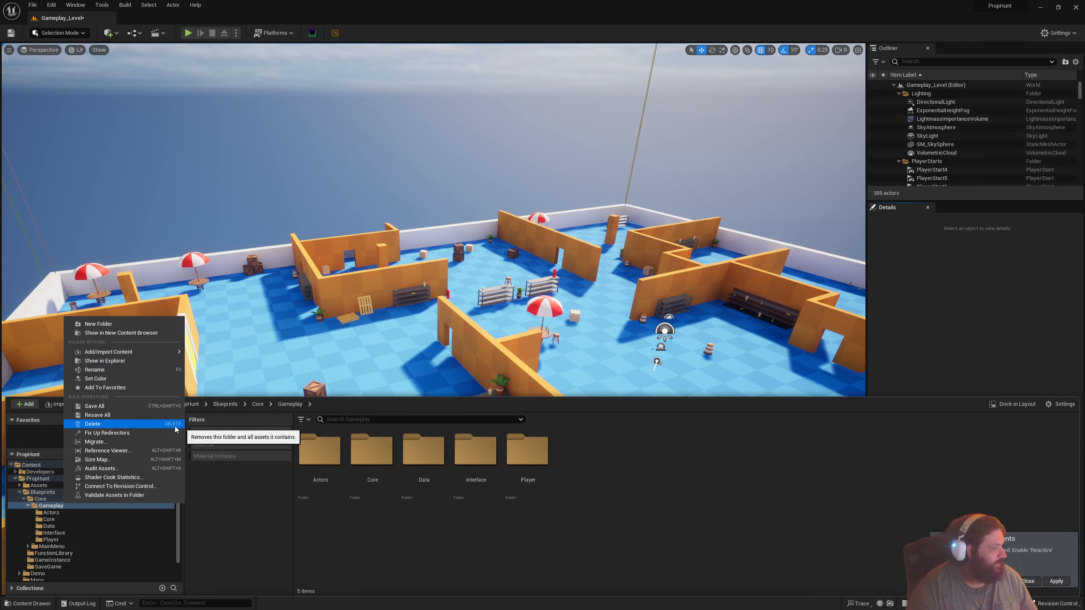
left_click(98, 387)
Collapse and expand the Favorites, PropHunt and Collections sections of the Content Drawer to look at how it is organized
left_click(33, 423)
left_click(35, 430)
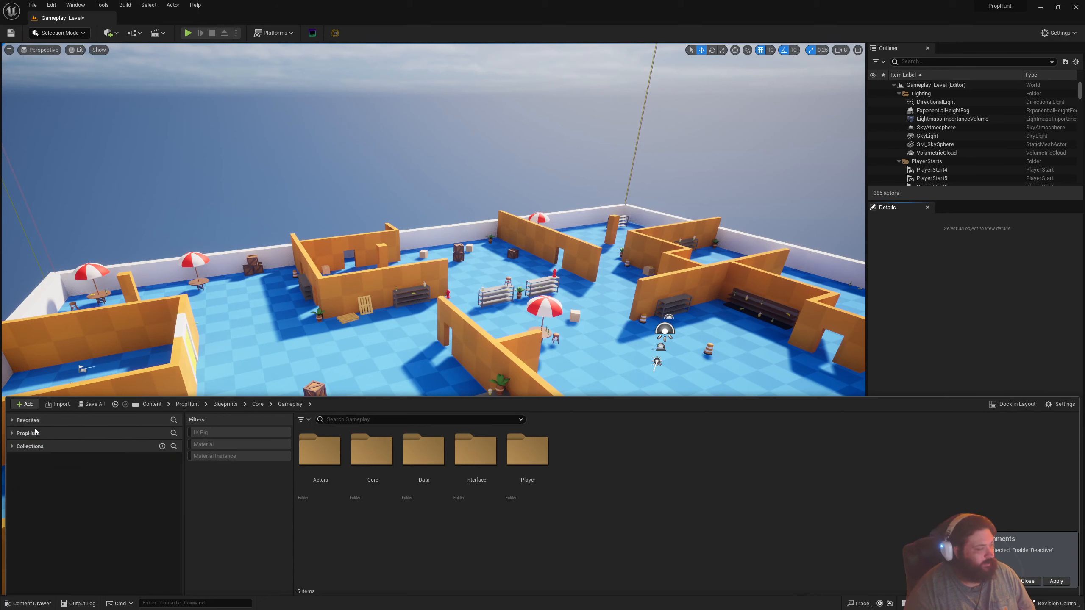
left_click(39, 423)
left_click(41, 430)
left_click(41, 422)
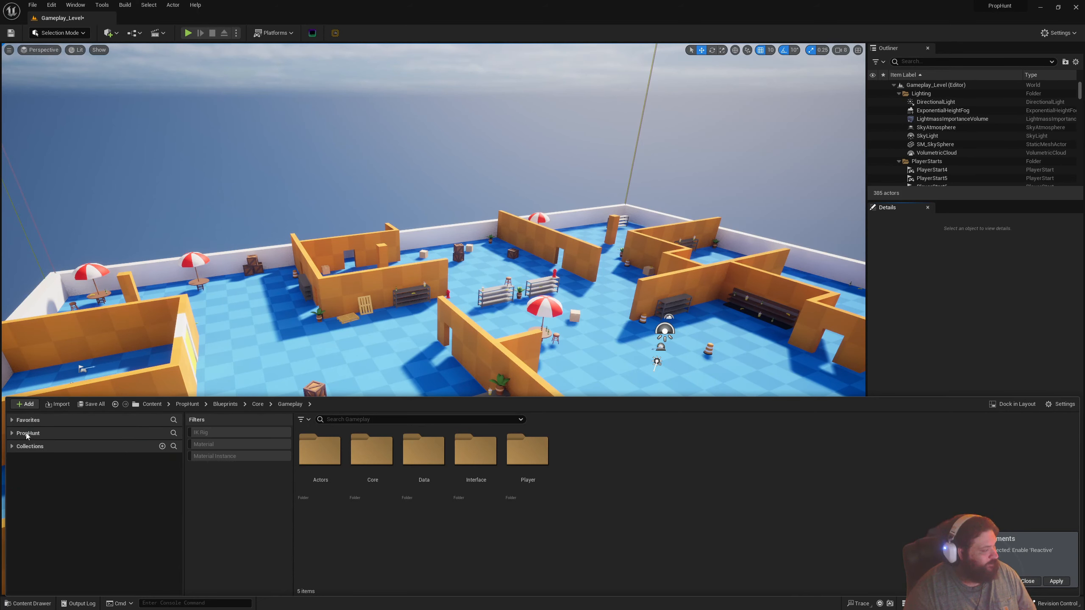
left_click(44, 434)
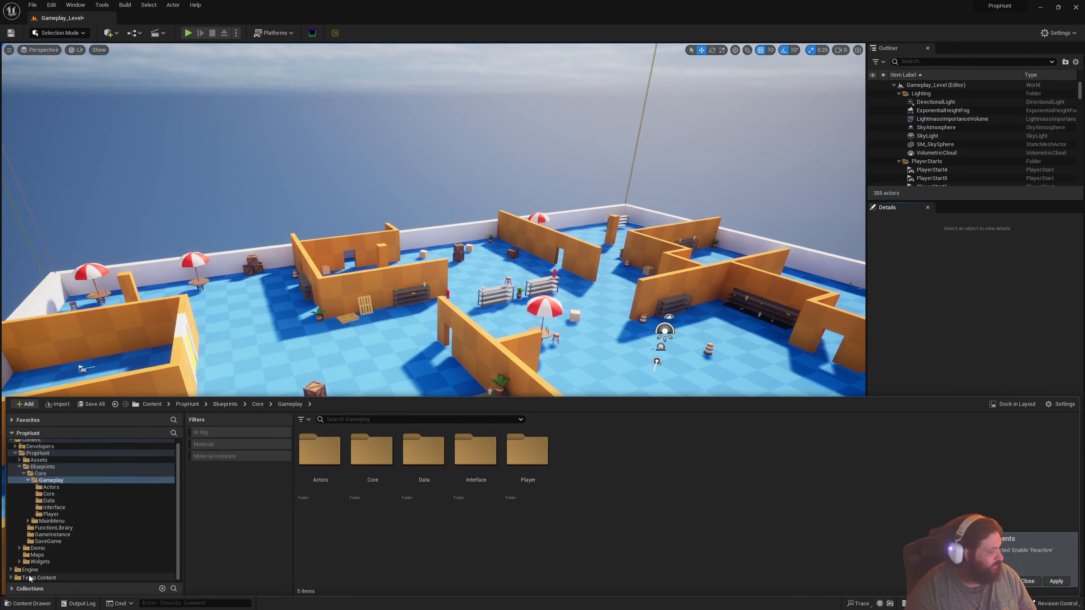
left_click(17, 589)
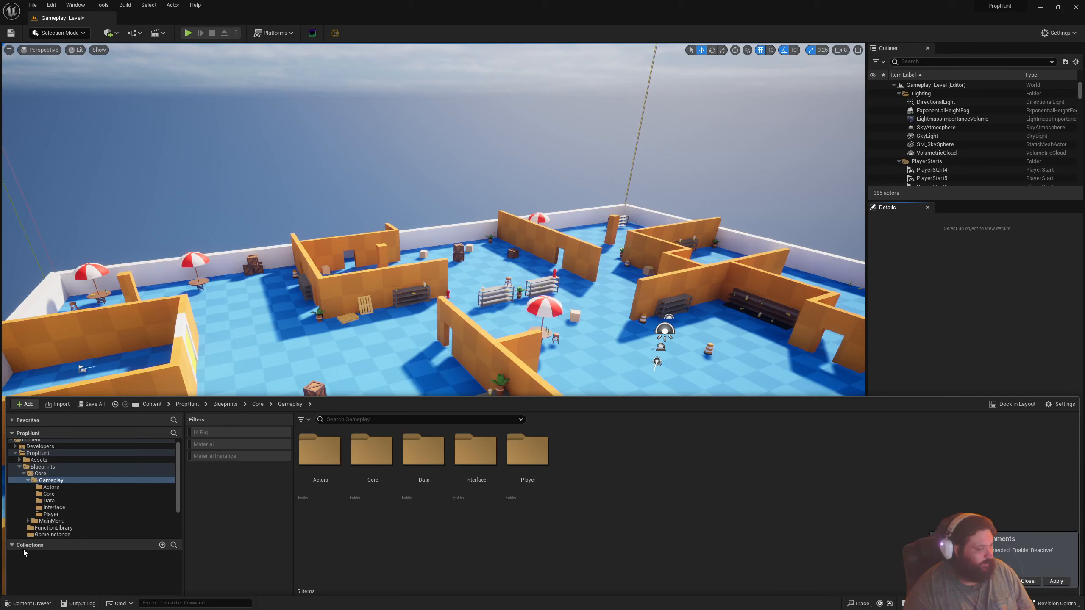
left_click(109, 545)
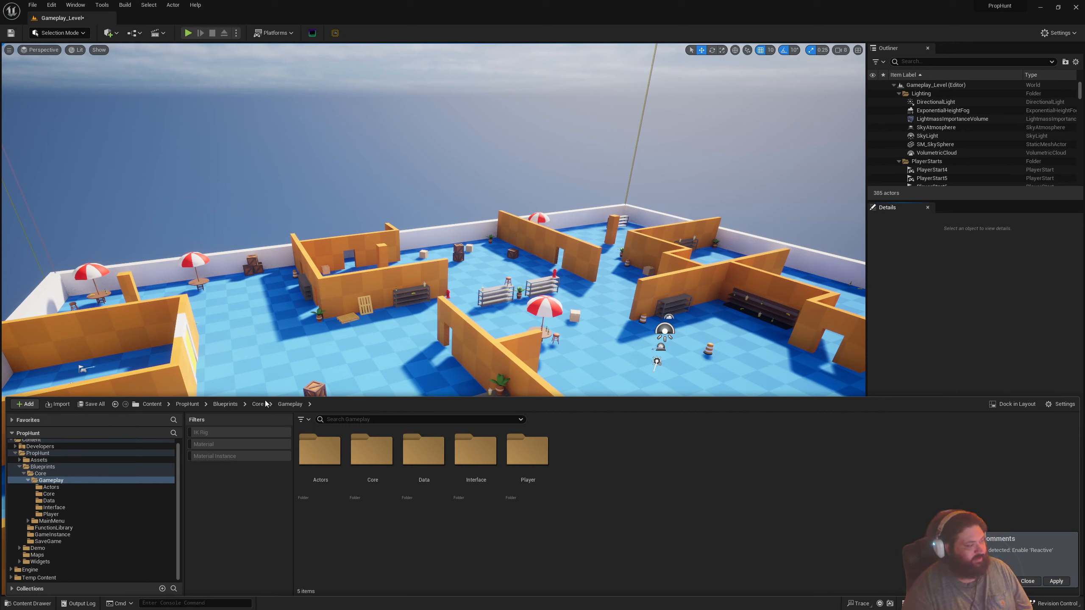
Browse the project's folders through the folder tree and the path trail, including Core and Gameplay, and return to the Content root
left_click(168, 403)
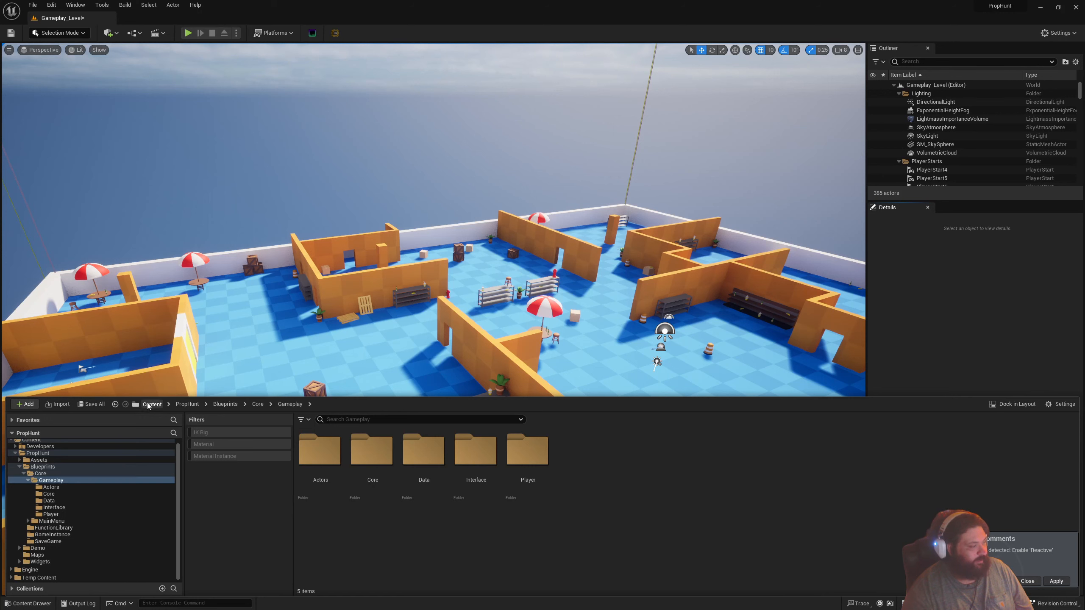
left_click(152, 404)
left_click(57, 500)
left_click(236, 403)
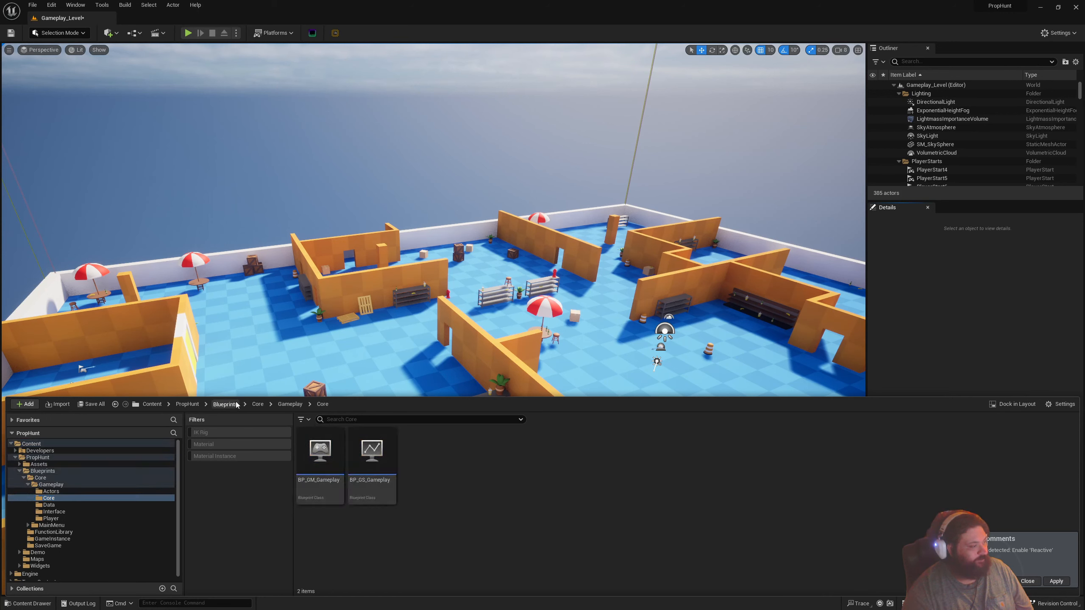
left_click(81, 517)
left_click(290, 404)
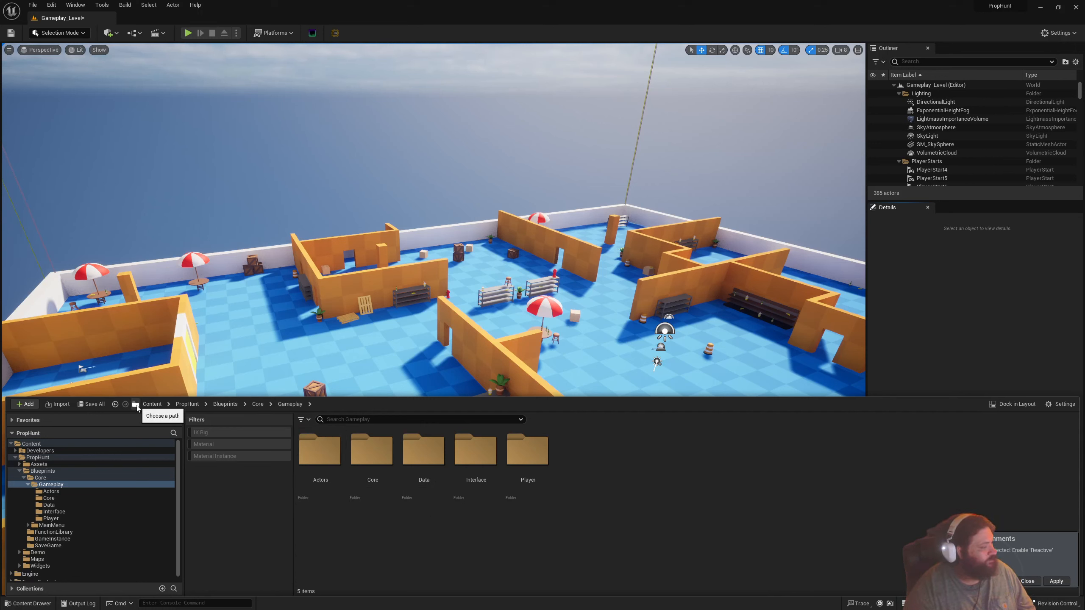
left_click(151, 404)
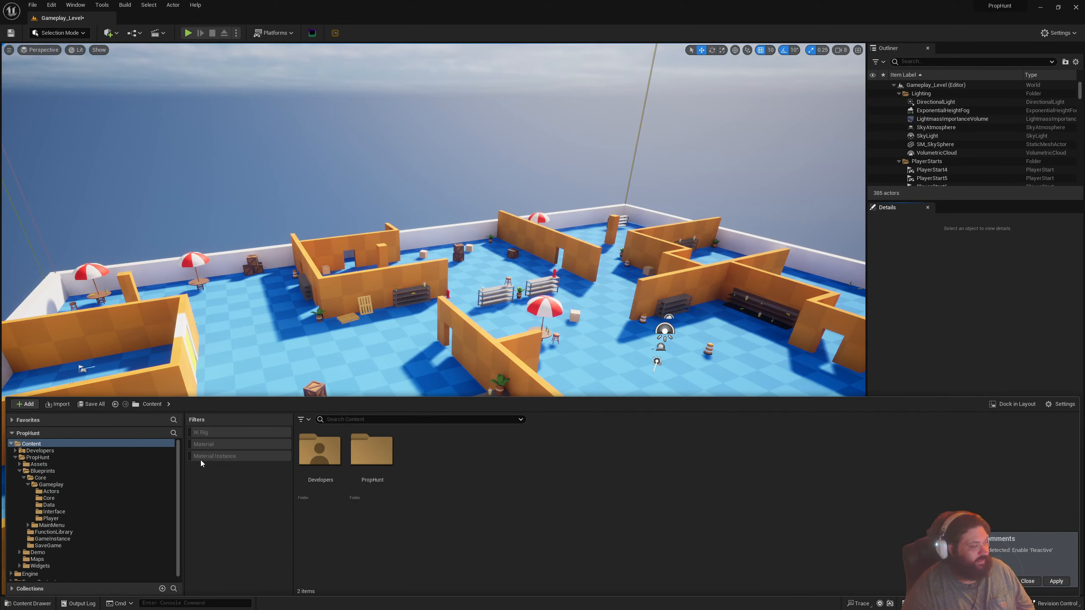
Examine the path chooser, expand and collapse its Engine folder, and close it without changing the location
left_click(135, 404)
left_click(135, 244)
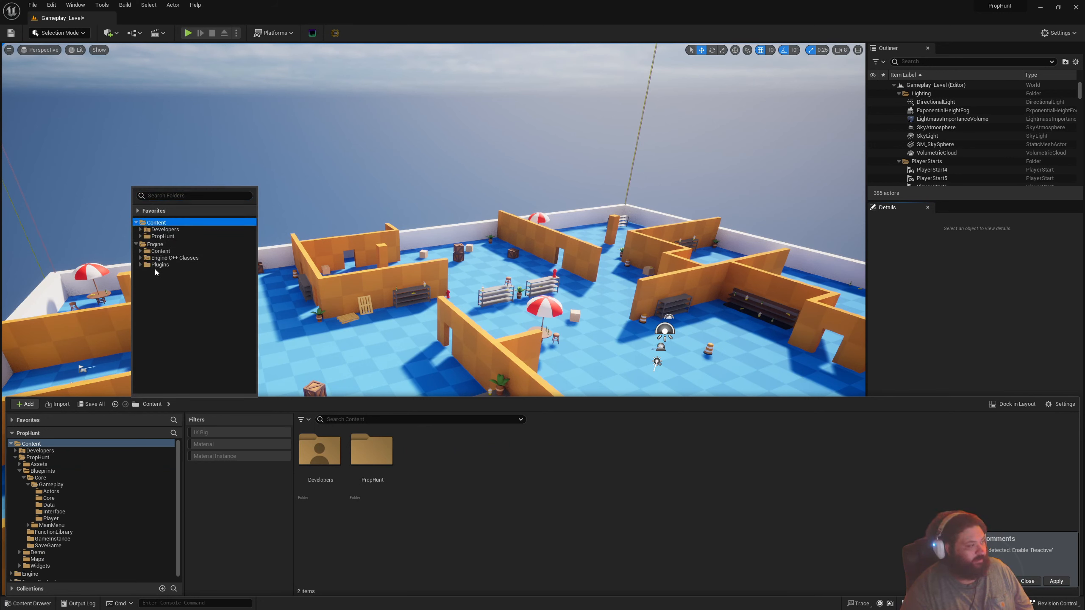
left_click(135, 244)
left_click(242, 462)
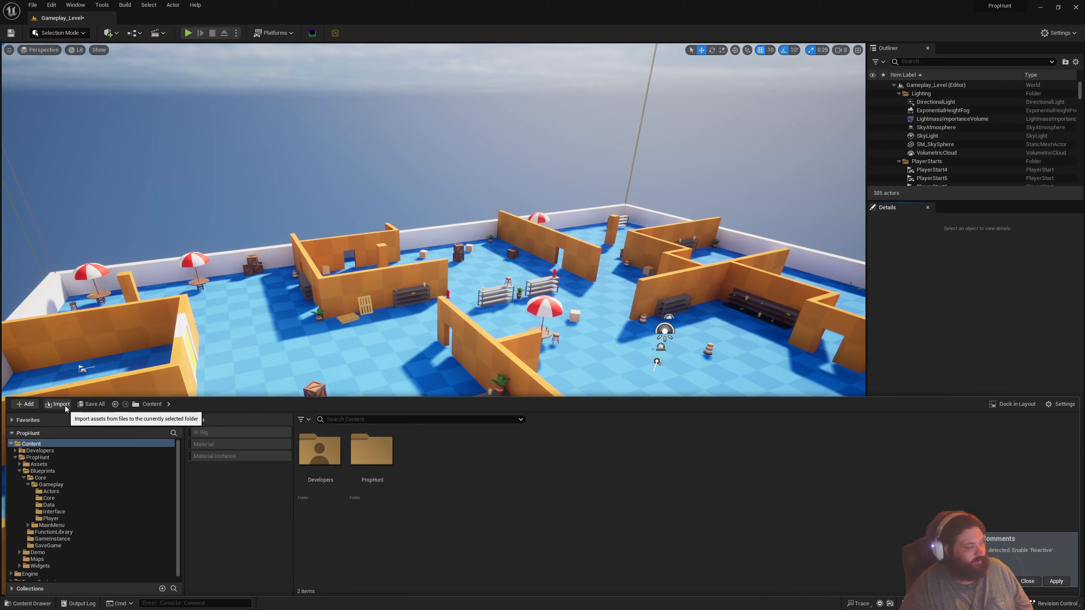
Examine the options for creating assets in the Content folder and search them for "bluepr", without creating anything
left_click(31, 405)
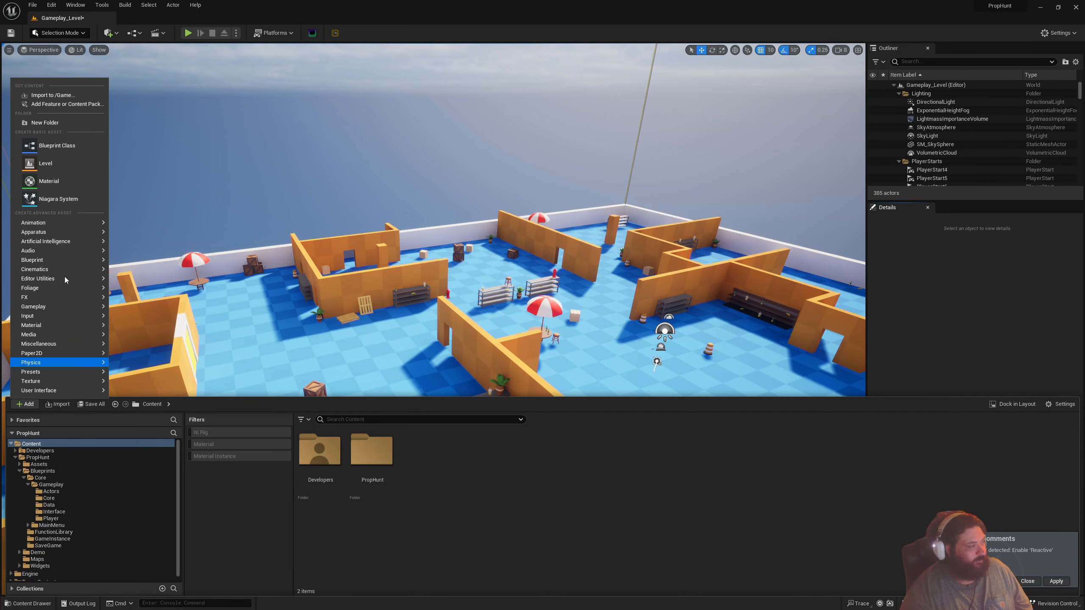
right_click(478, 445)
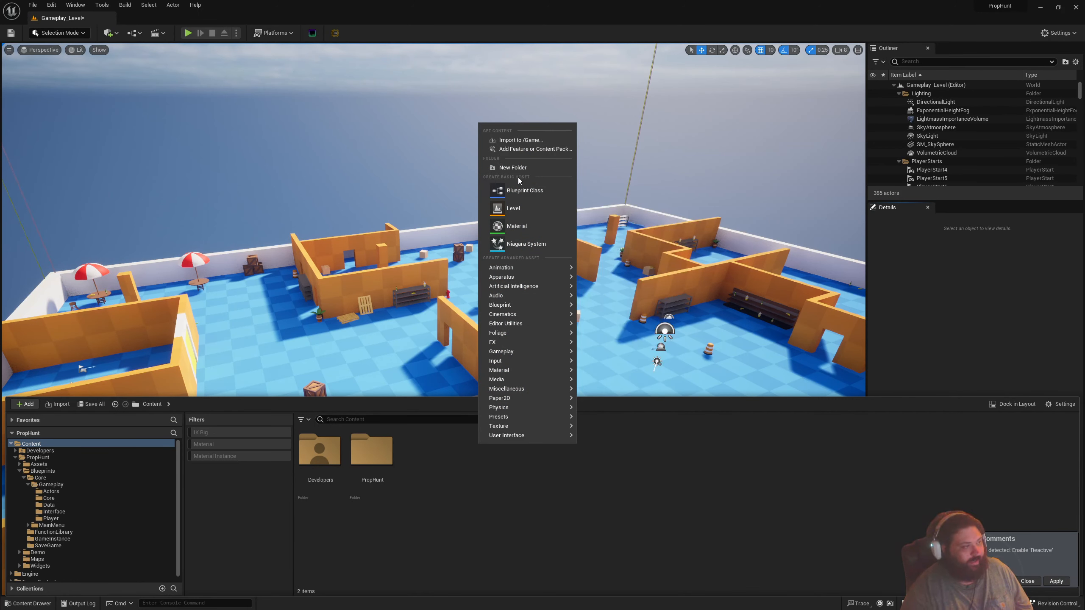
type("blu")
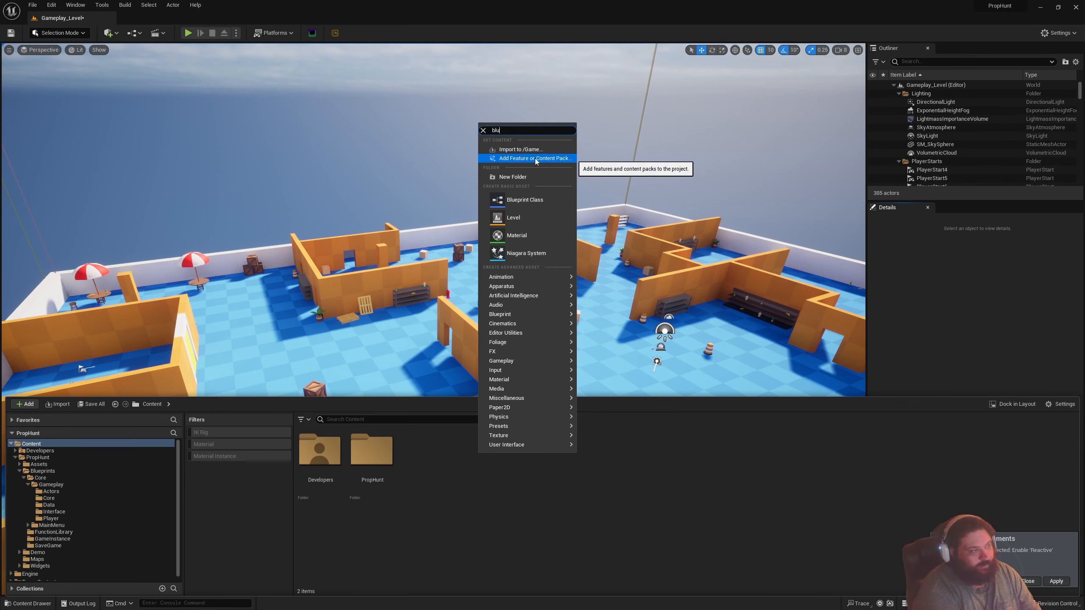
type("ep")
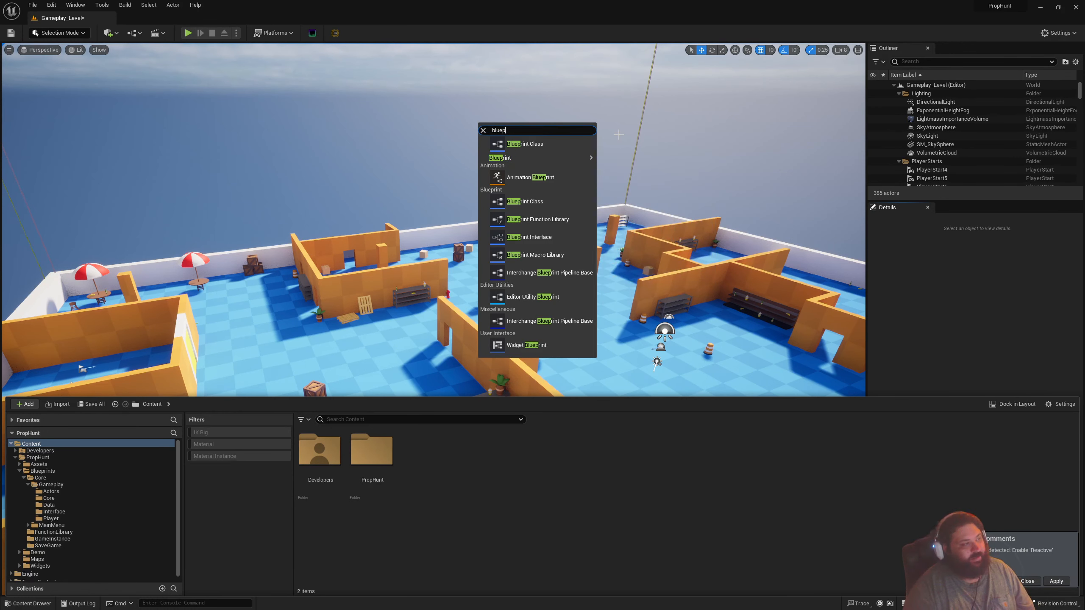
type("rr")
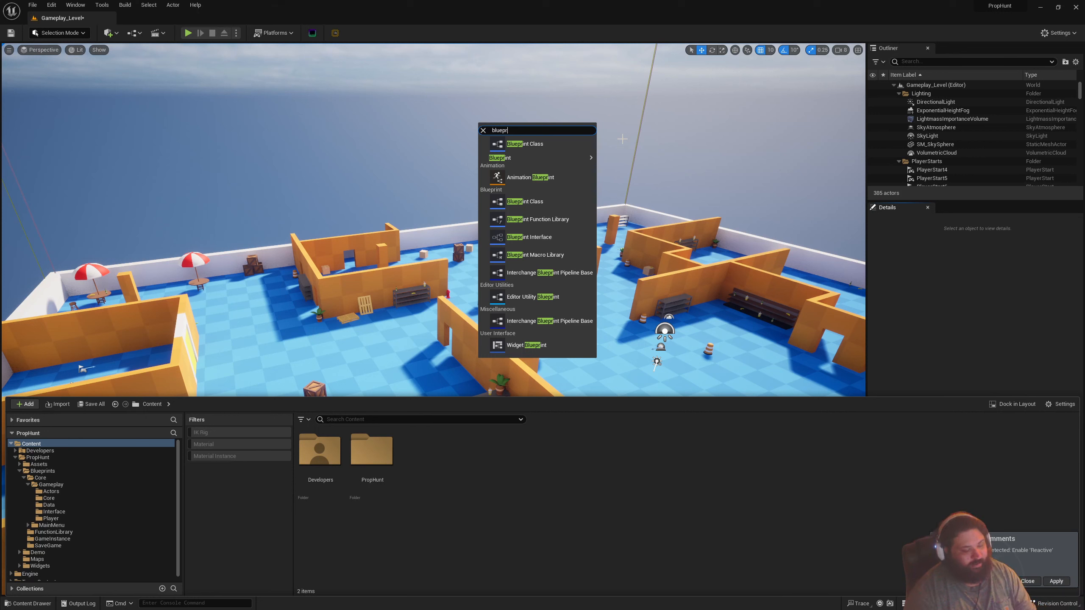
key("BackSpace")
key("BackSpace")
key("BackSpace")
key("BackSpace")
key("BackSpace")
key("BackSpace")
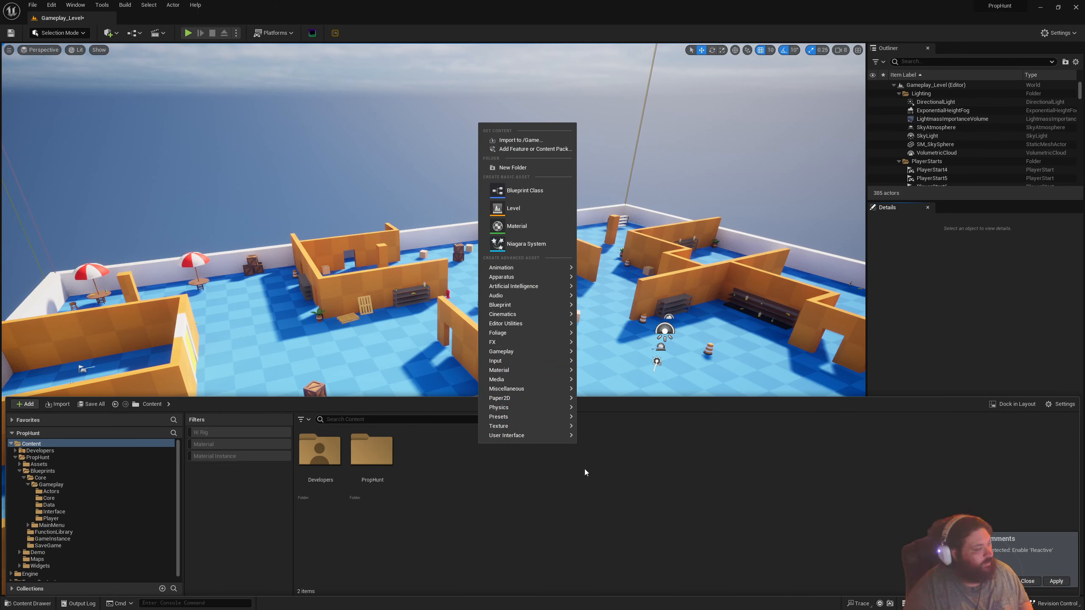
left_click(520, 474)
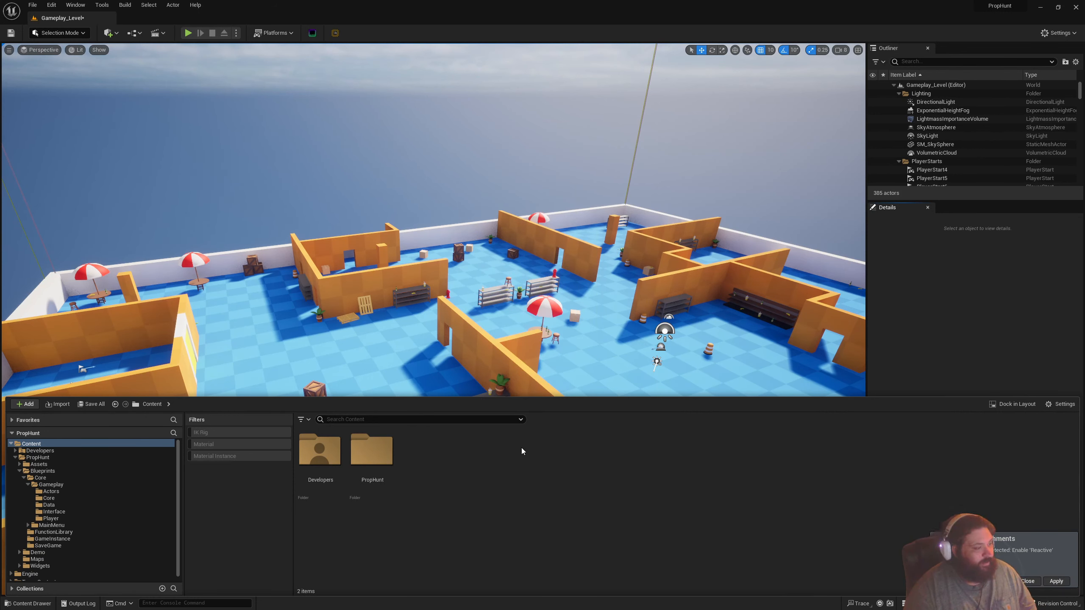
Examine the available asset filters, including the Input and FX types, without changing any filter
left_click(409, 420)
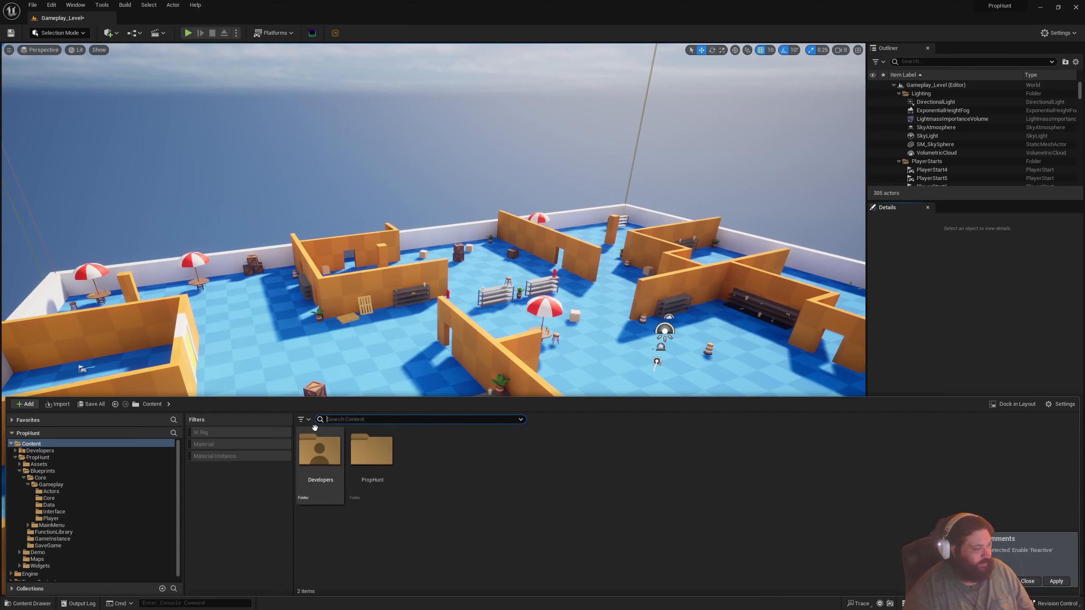
left_click(306, 420)
mouse_move(334, 315)
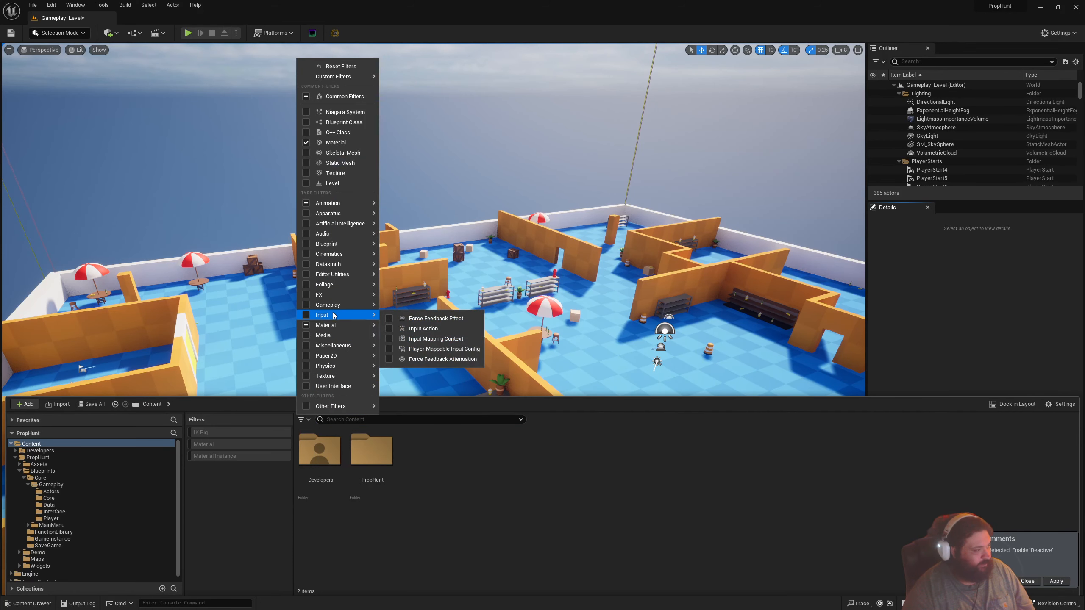
mouse_move(324, 294)
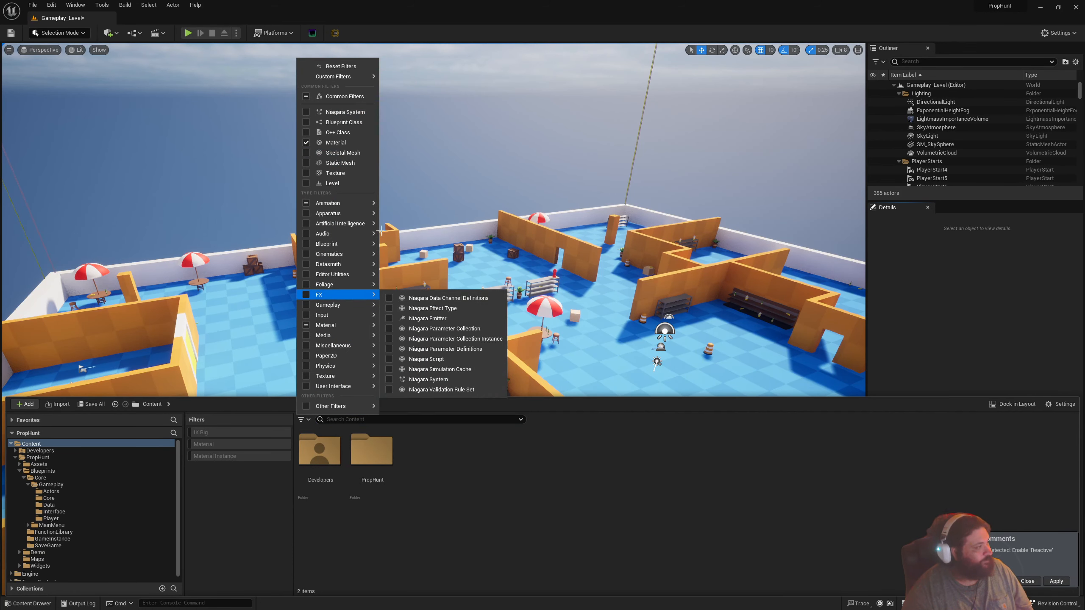
left_click(489, 492)
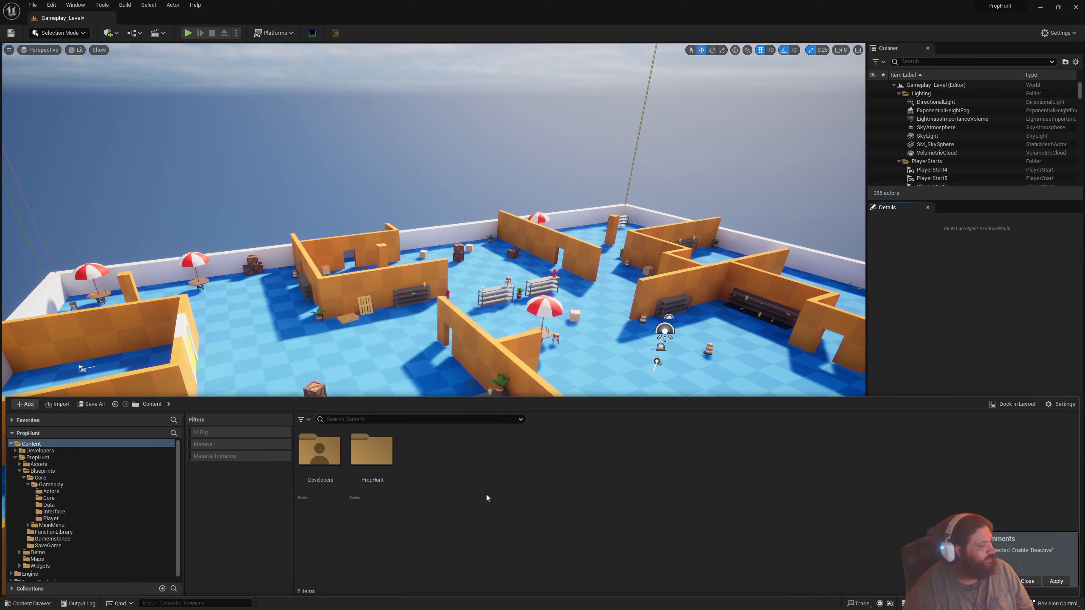
Toggle the Material and Material Instance filters on and off again for the Content folder
left_click(242, 447)
left_click(243, 447)
left_click(252, 455)
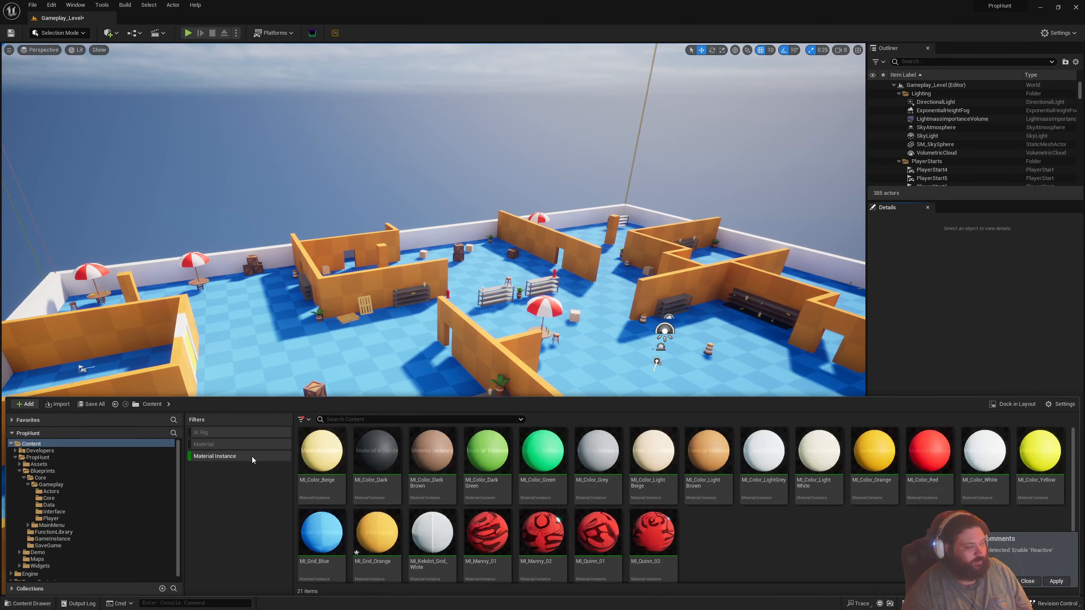
left_click(251, 455)
left_click(250, 447)
left_click(251, 446)
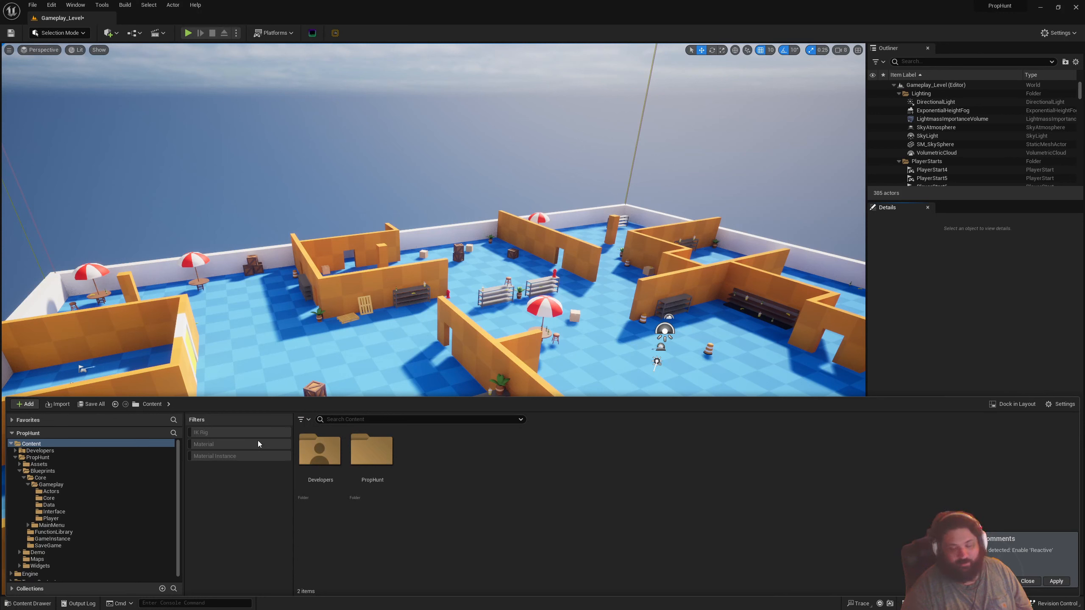
Remove the Material, Material Instance and IK Rig filters one by one from the filter list
right_click(246, 441)
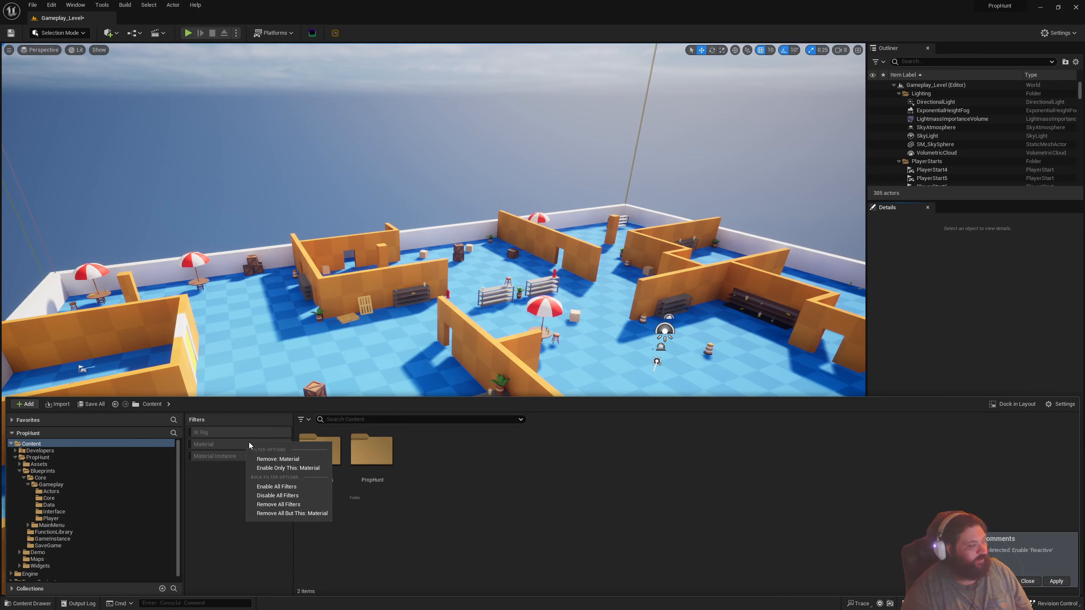
left_click(280, 455)
right_click(221, 445)
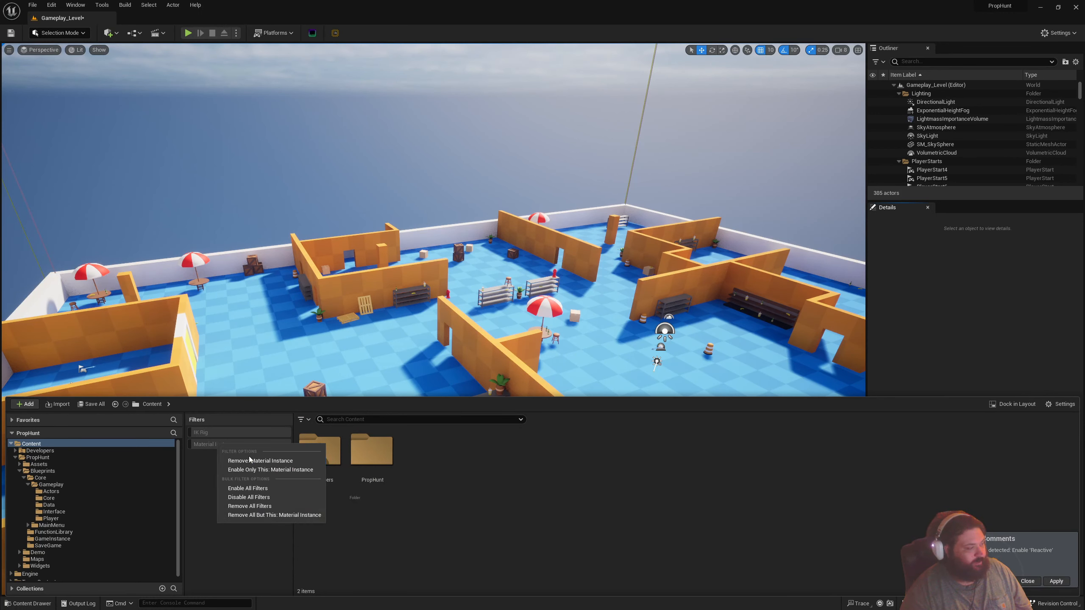
left_click(252, 459)
right_click(224, 435)
left_click(242, 450)
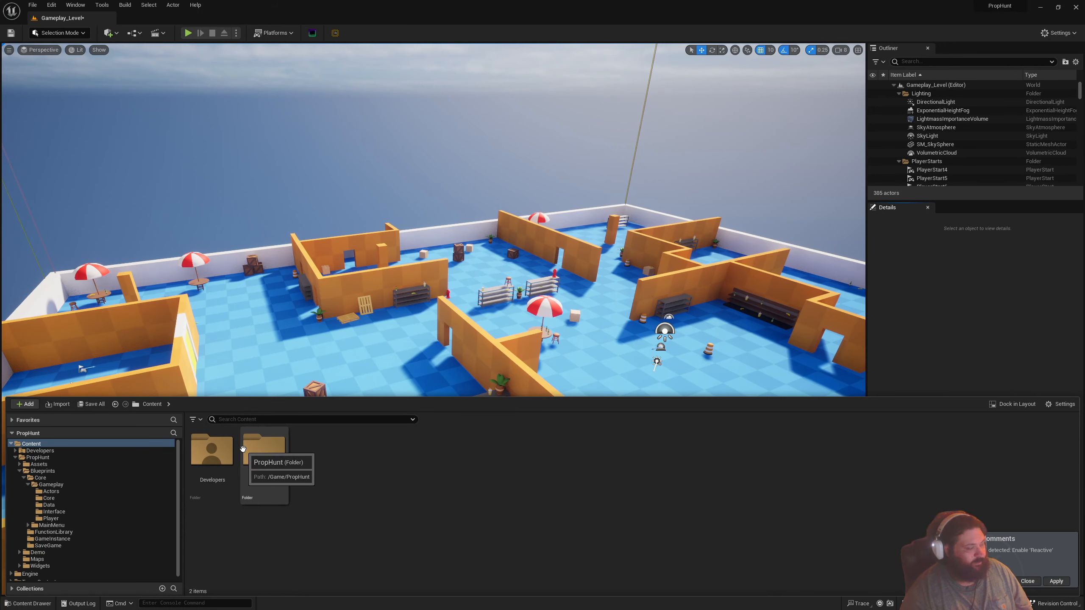
Try all the Audio type filters on the Content folder, turn them off again and close the filter options
left_click(198, 420)
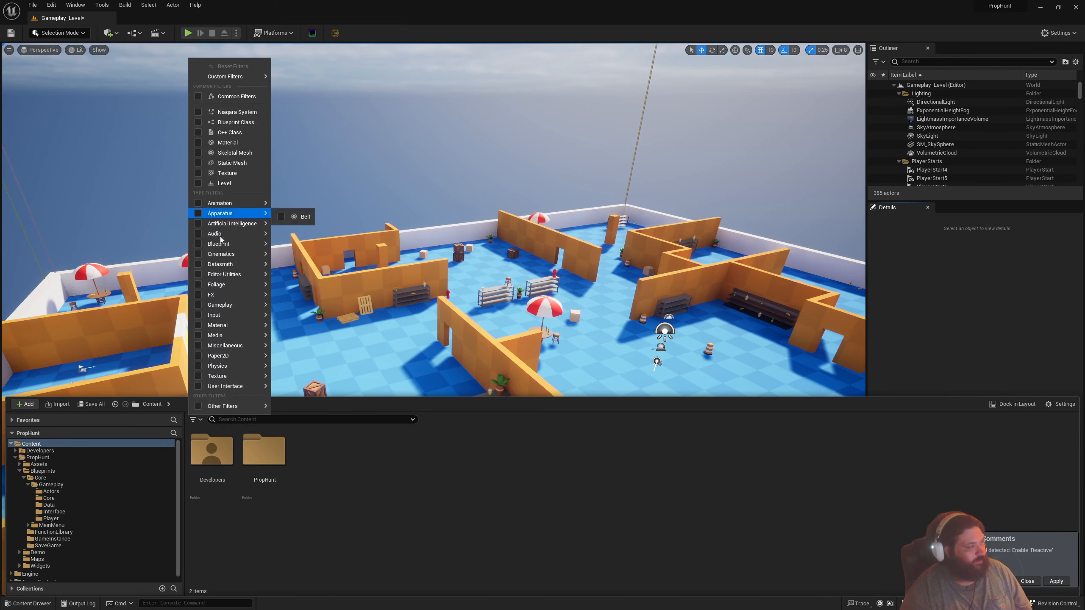
left_click(199, 234)
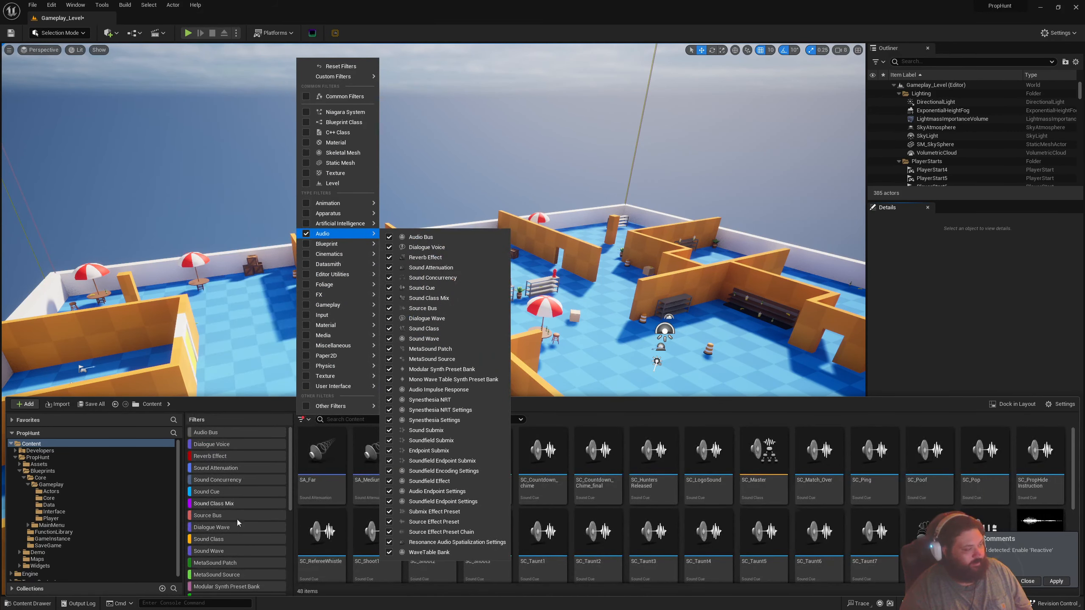
left_click(306, 234)
mouse_move(231, 345)
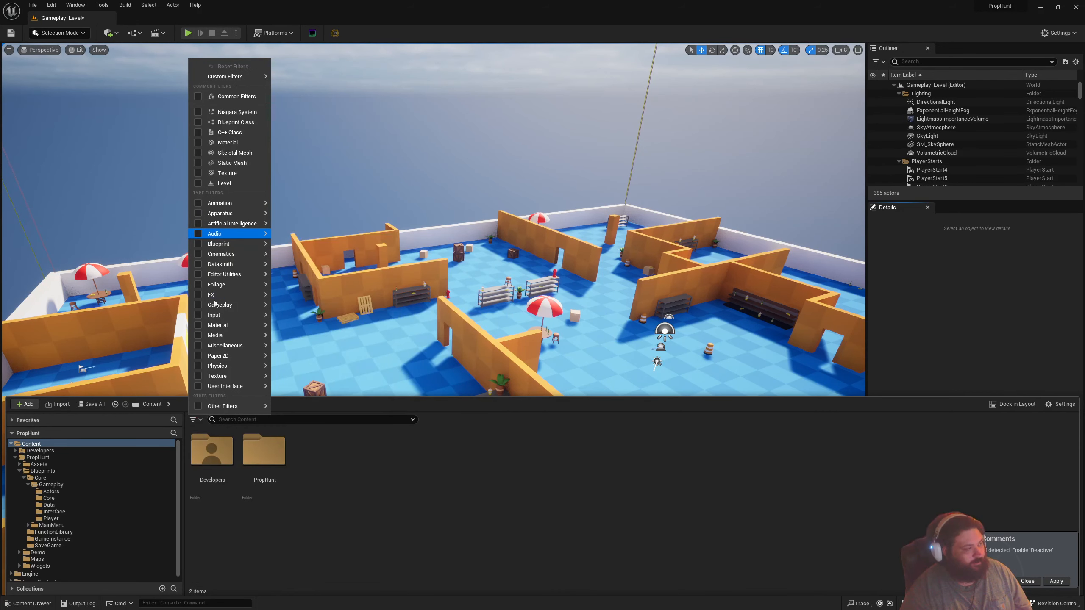
left_click(535, 460)
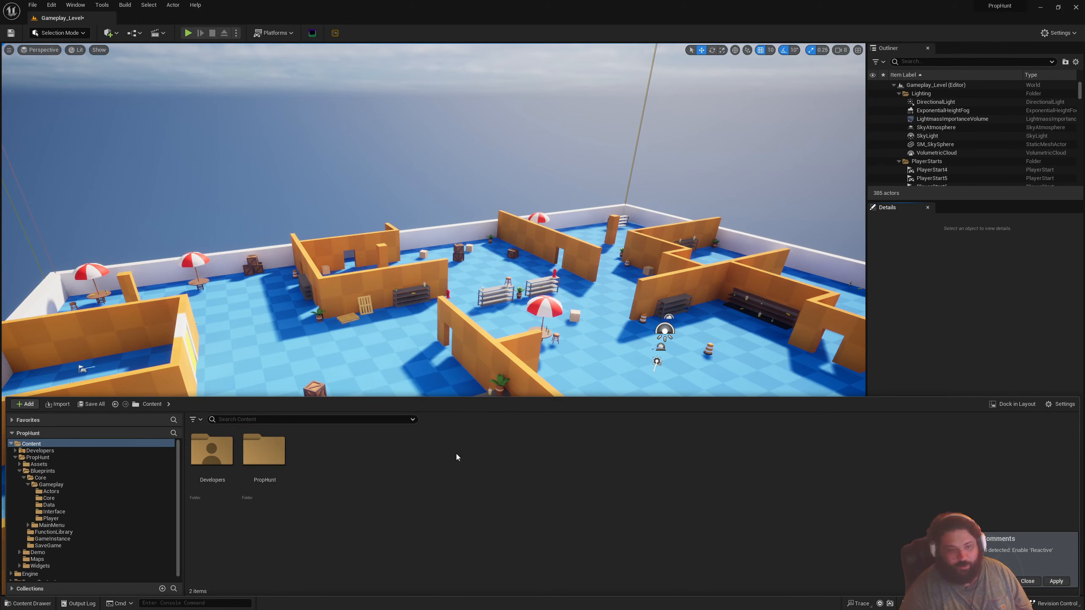
left_click(194, 419)
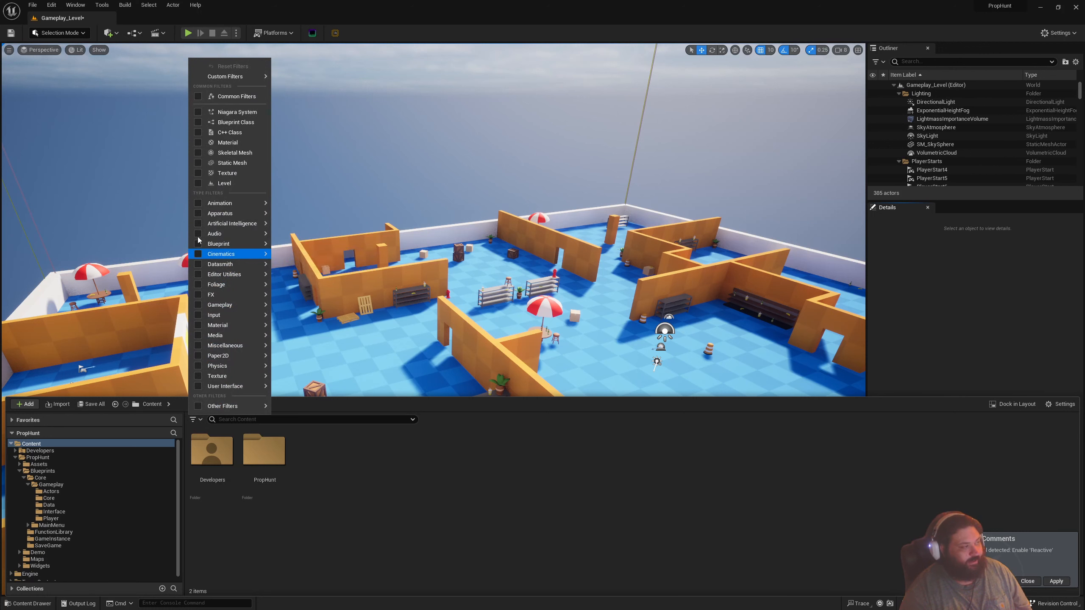
left_click(320, 545)
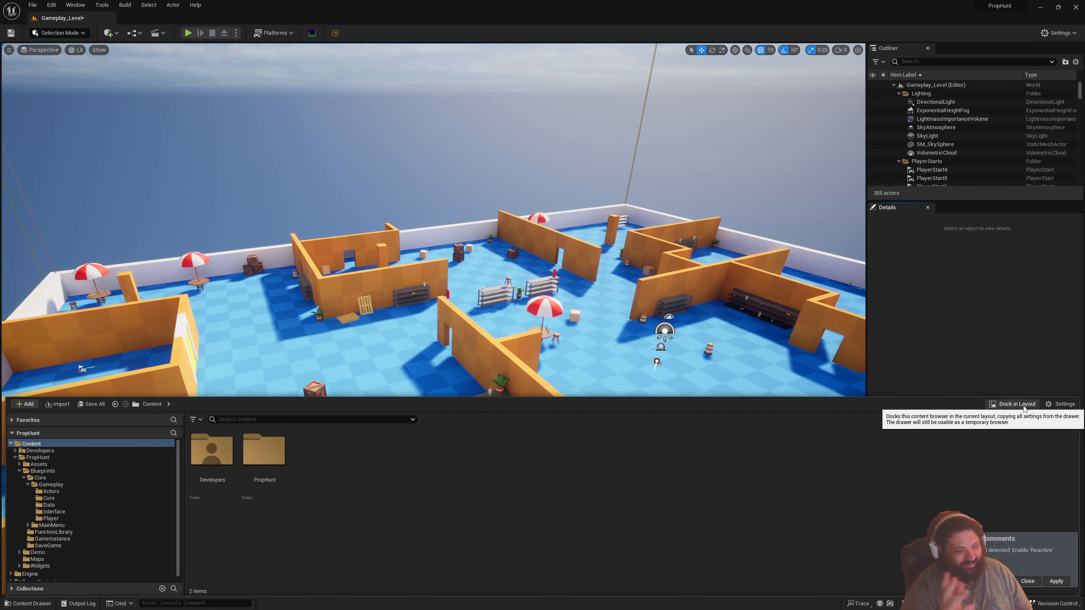
Dismiss the pending notification and reopen the Content Drawer
left_click(1026, 581)
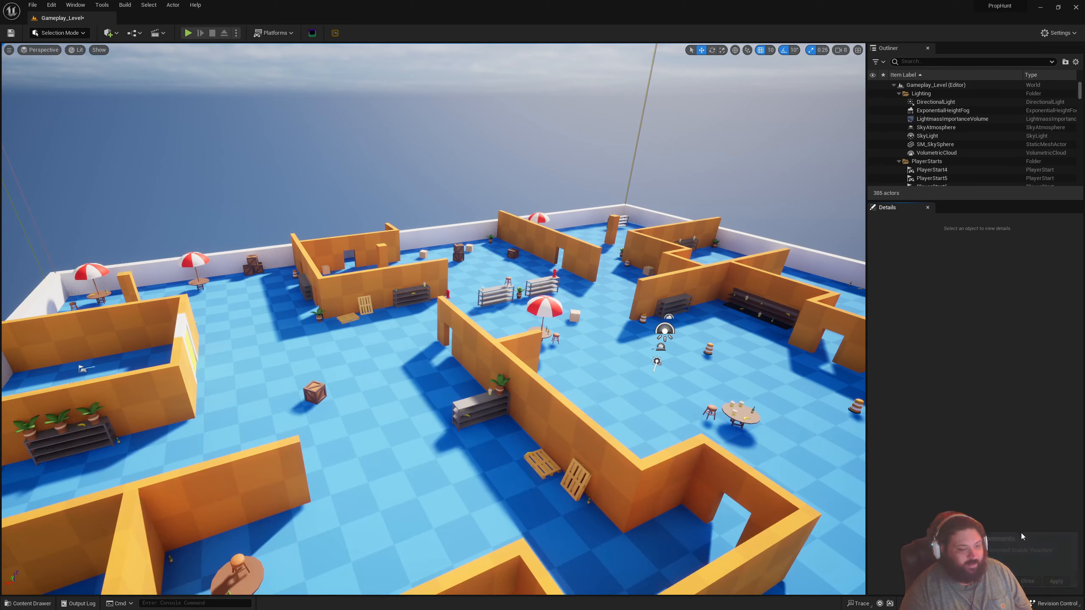
left_click(28, 604)
Try the List and Columns view types in the Content Drawer, check the column options and return to Tiles
left_click(1060, 404)
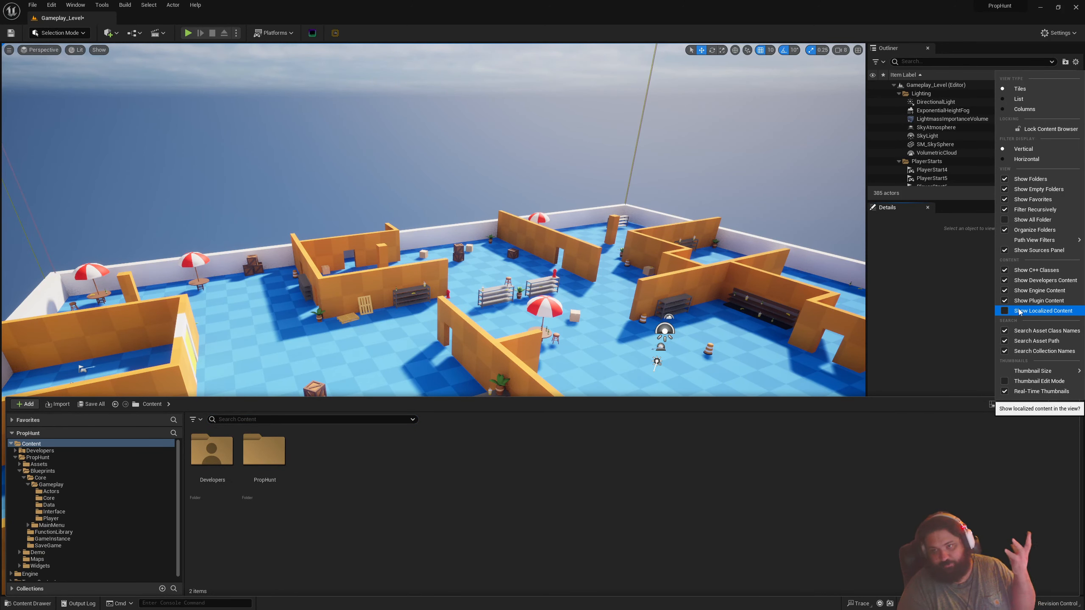
left_click(1022, 101)
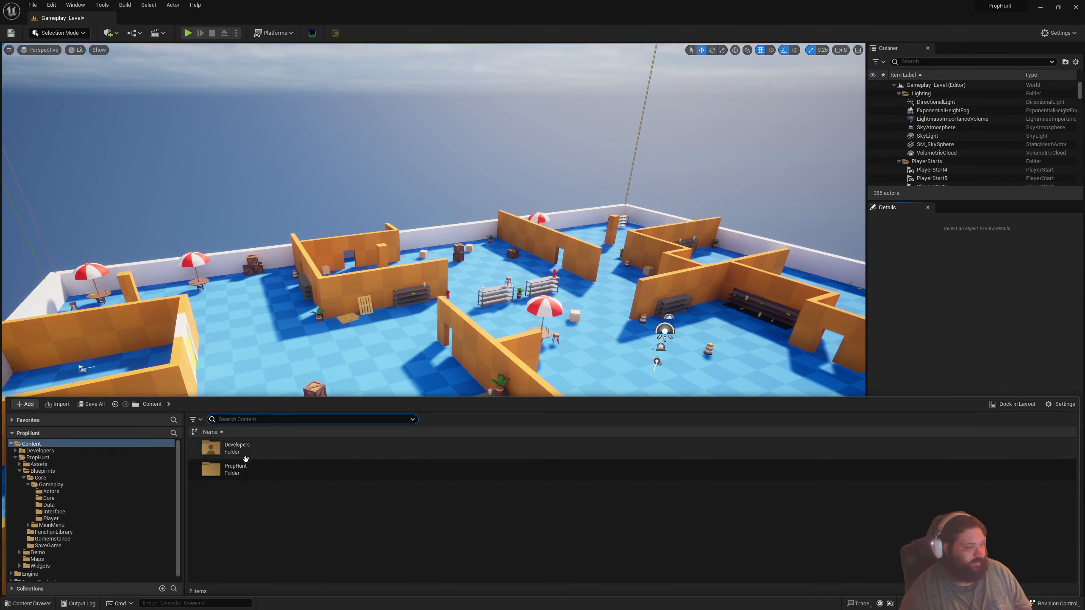
left_click(1061, 403)
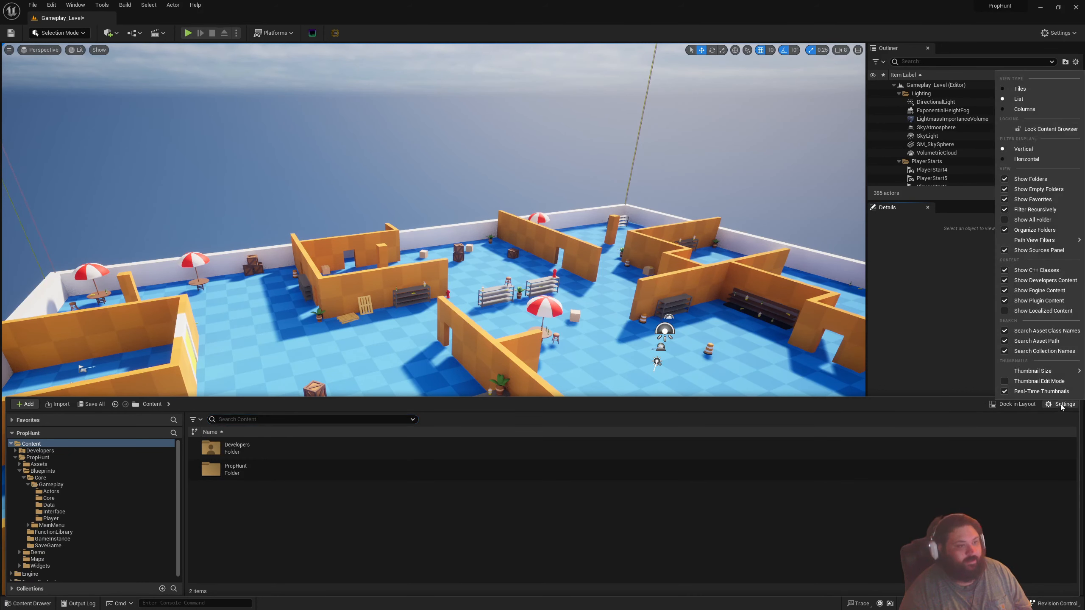
left_click(1027, 108)
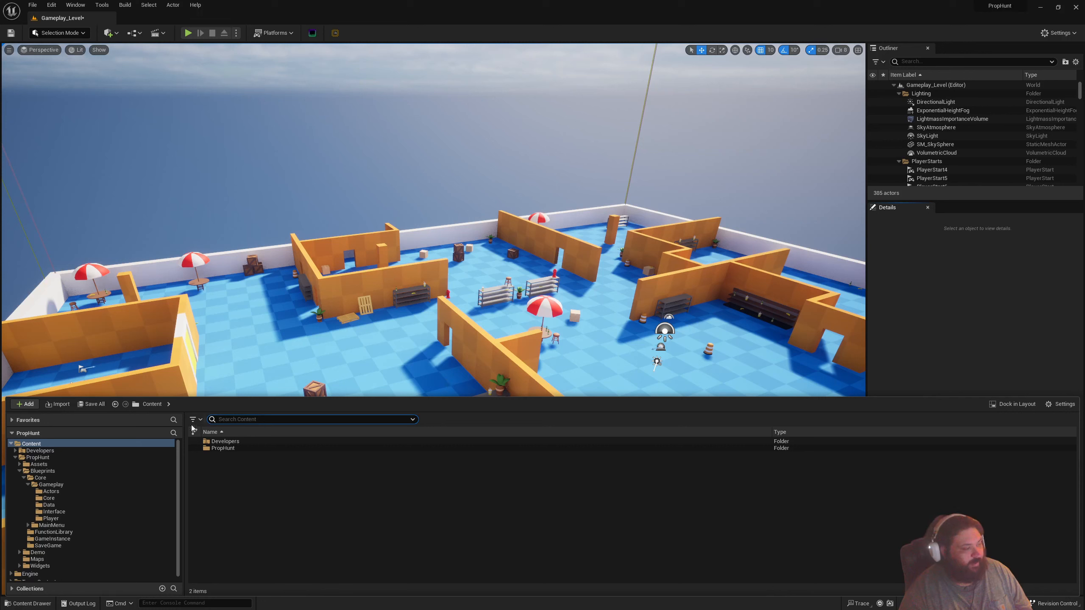
right_click(825, 429)
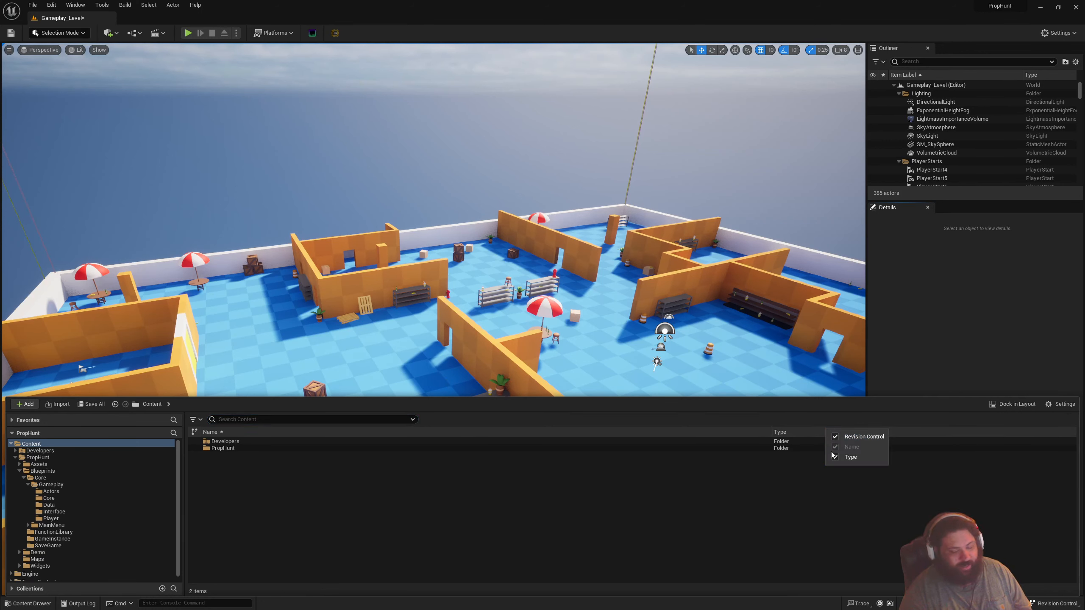
left_click(1061, 403)
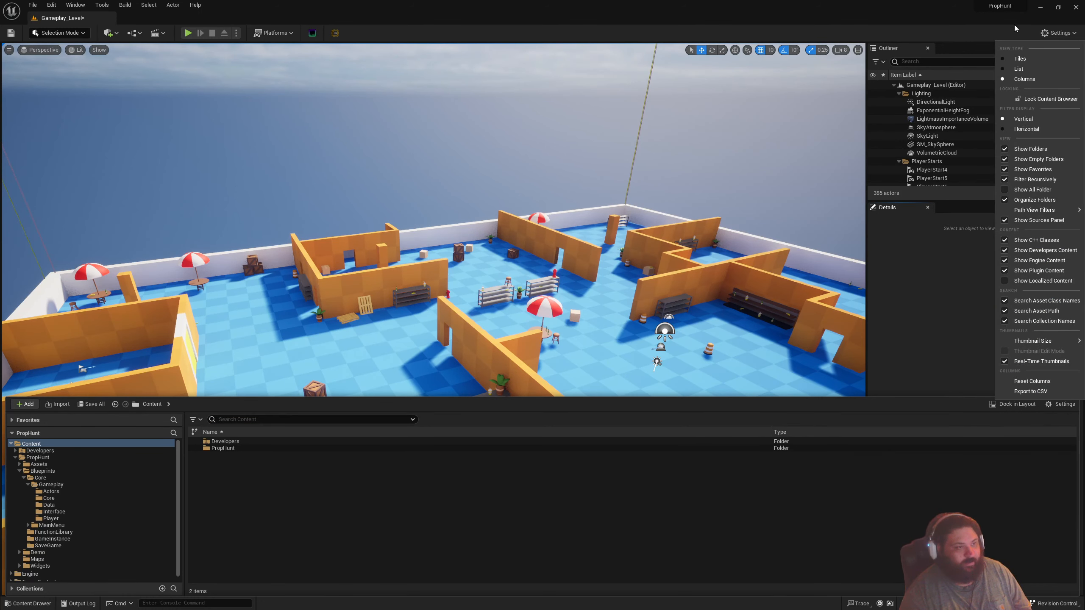
left_click(1019, 58)
Set the Content Drawer's filter display to Horizontal and add the Niagara System and C++ Class filters
left_click(1060, 404)
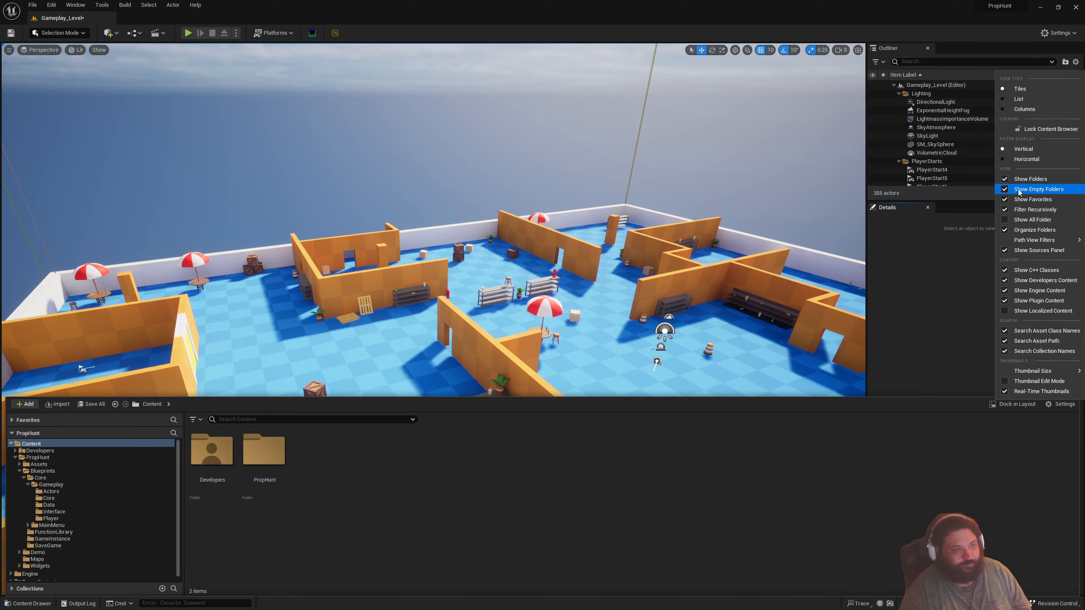
left_click(1021, 159)
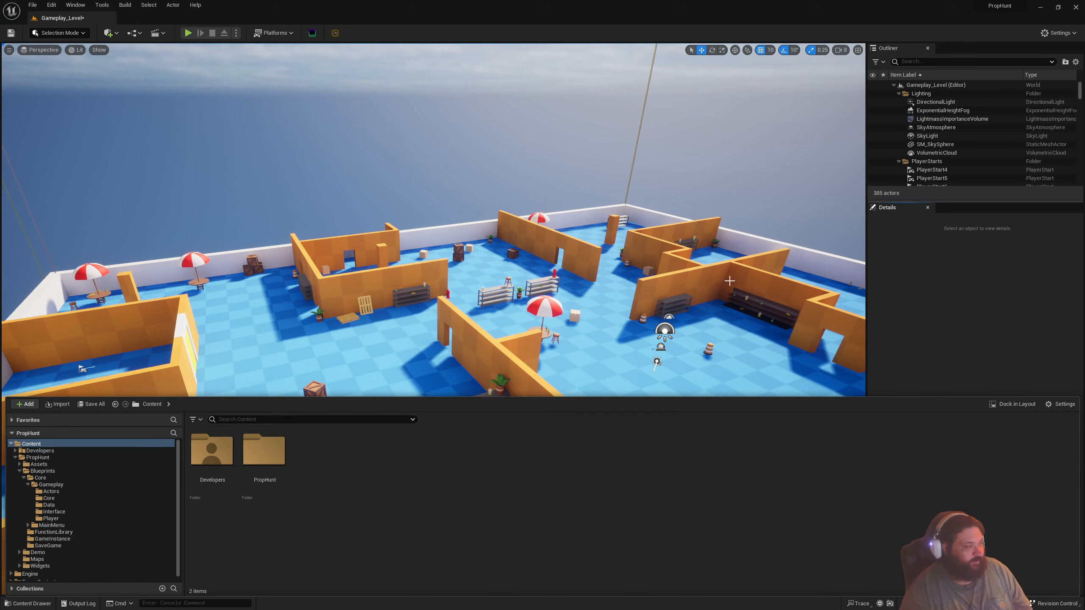
left_click(194, 419)
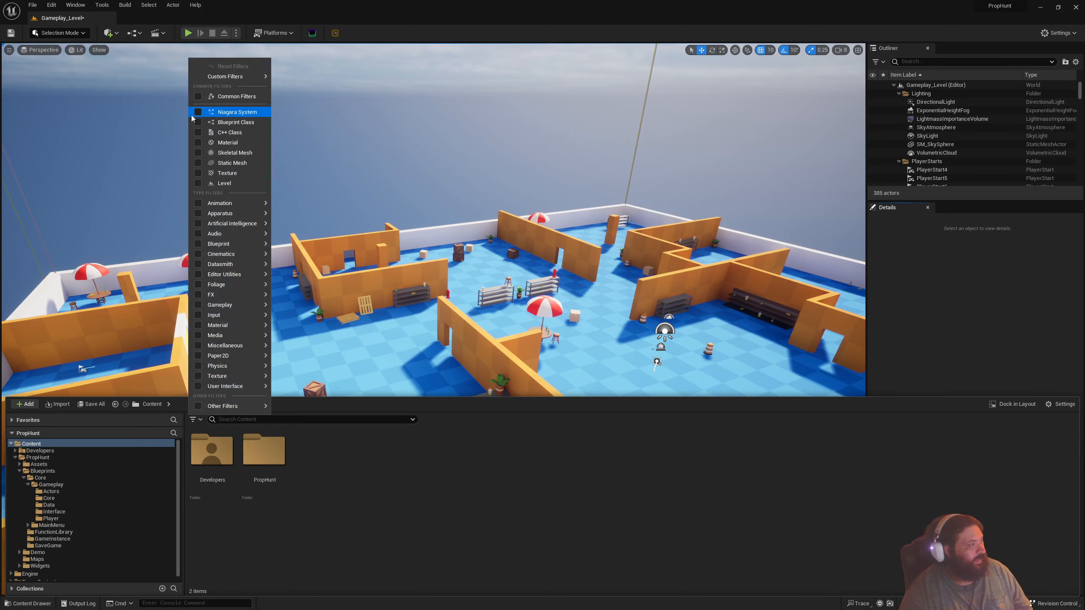
left_click(226, 112)
left_click(195, 419)
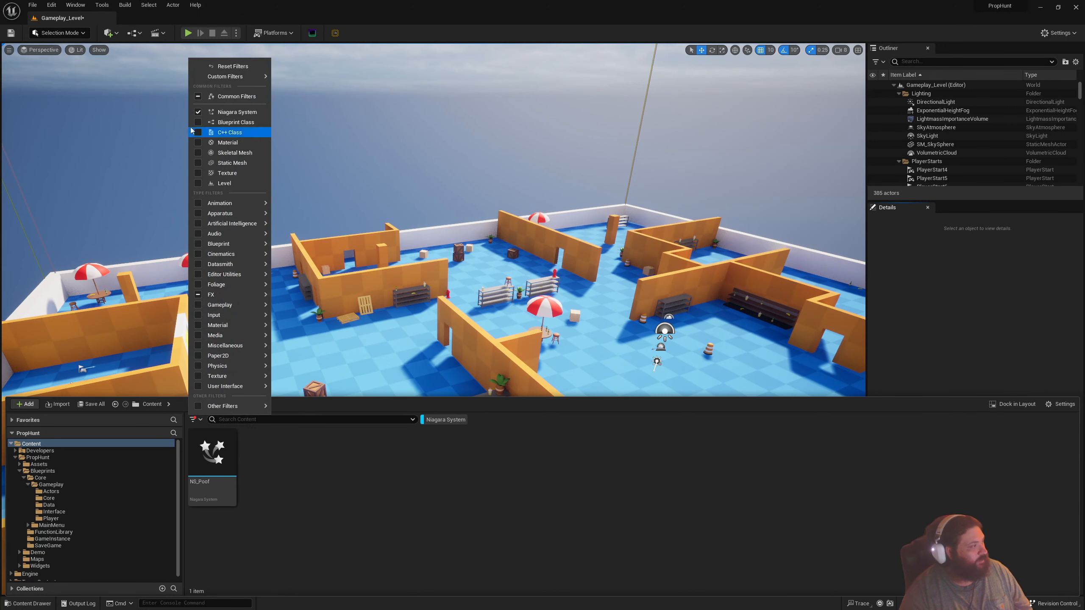
left_click(198, 134)
left_click(471, 437)
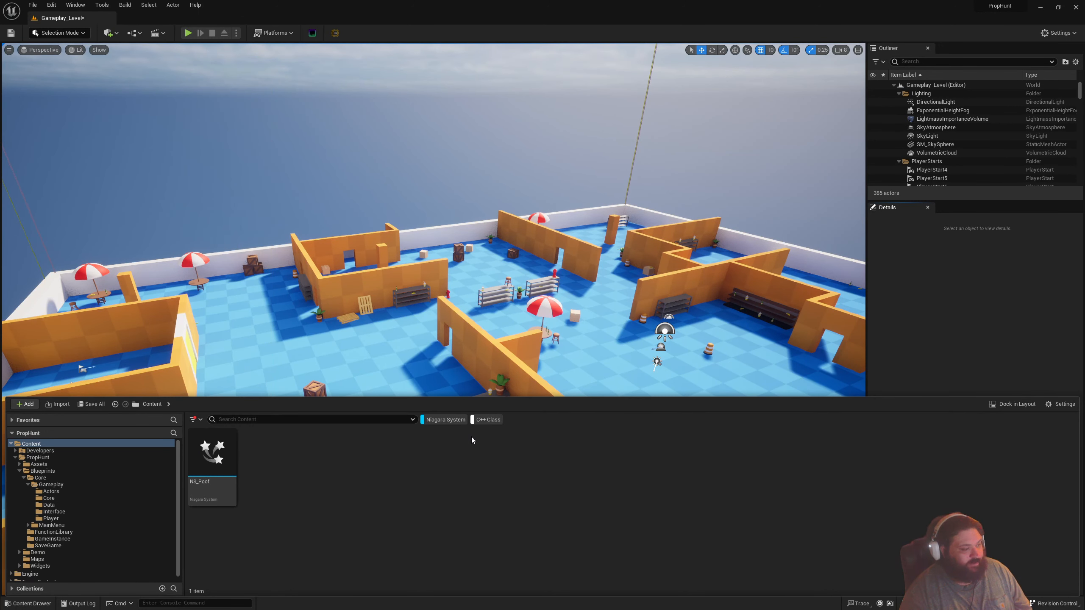
Switch the filter display to Vertical and back to Horizontal, and turn off the Niagara System and C++ Class filters
left_click(1057, 409)
left_click(1028, 147)
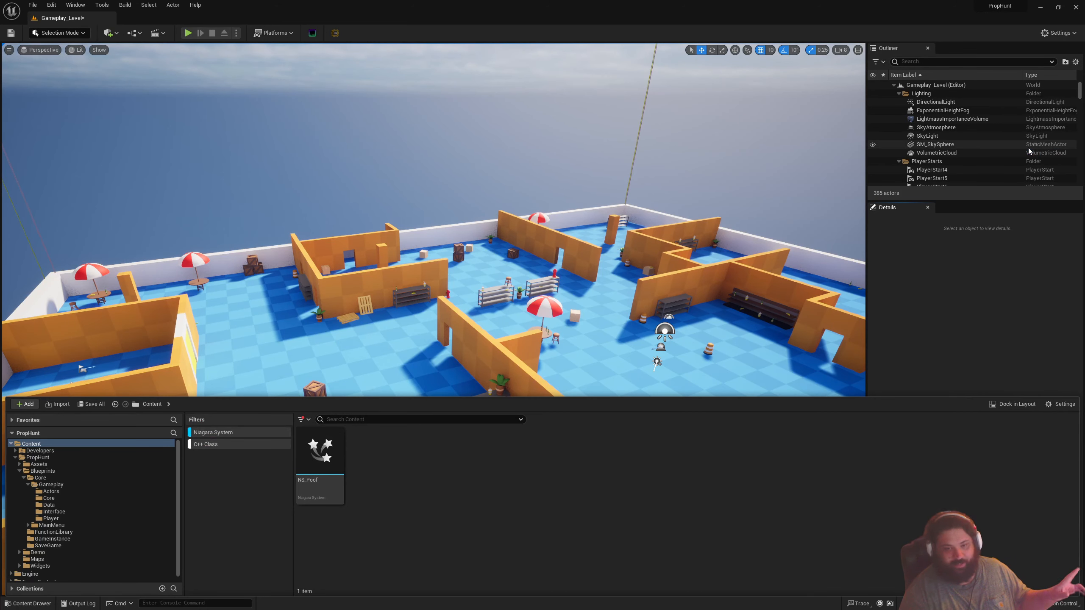
left_click(1048, 406)
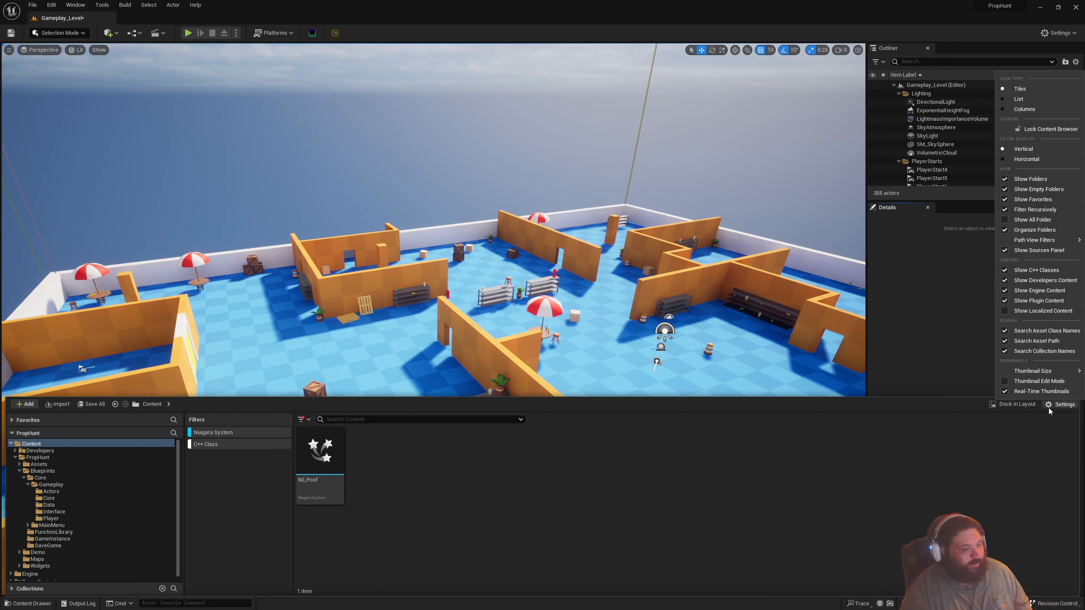
left_click(1016, 159)
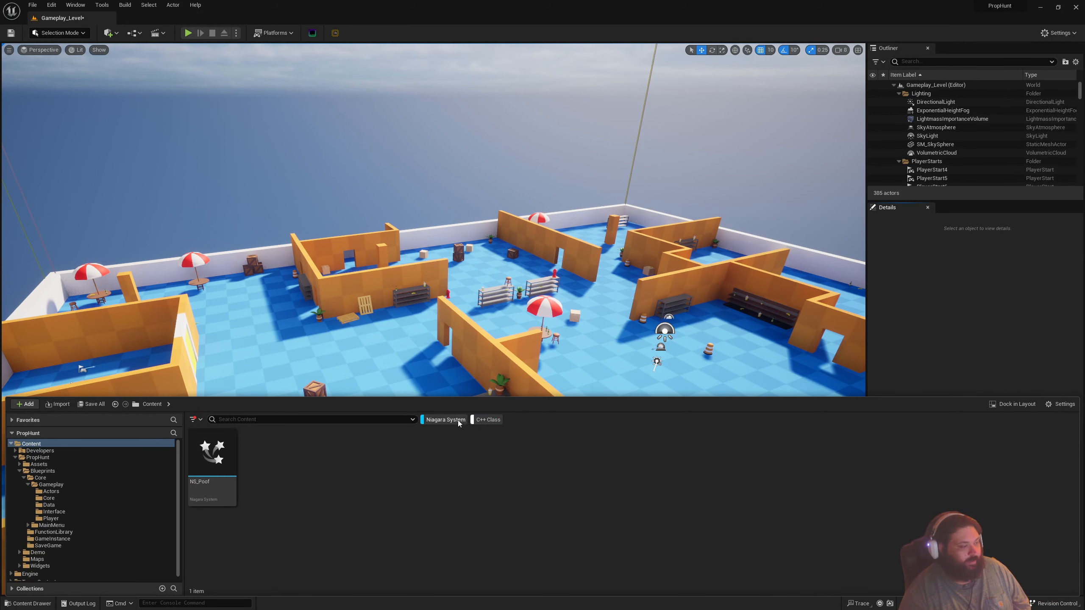
left_click(446, 419)
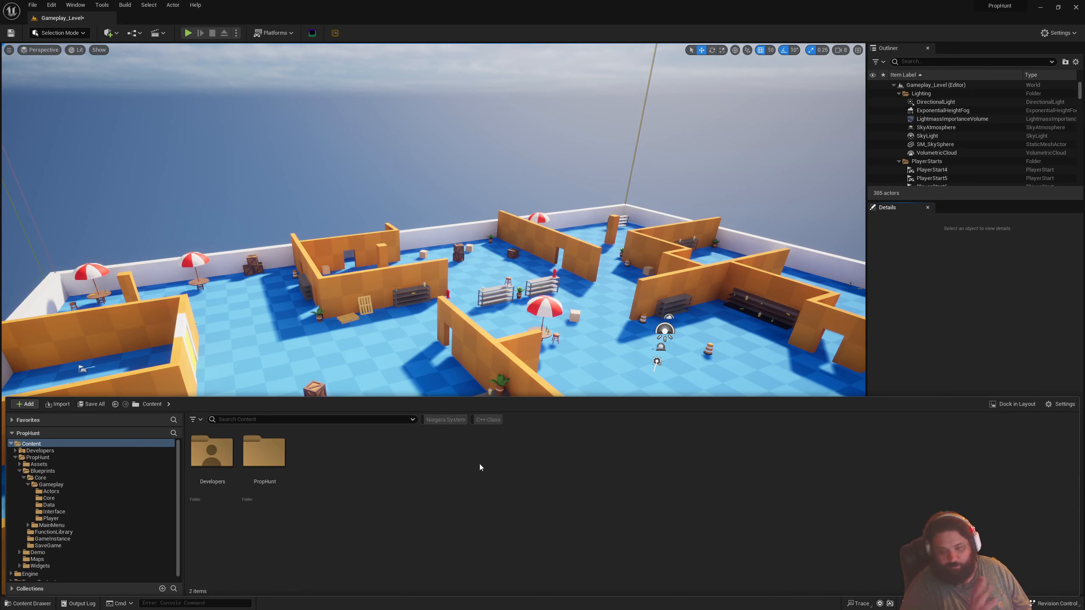
Toggle the Show All Folder option on and off, and hide the Favorites section in the Content Drawer
left_click(1059, 404)
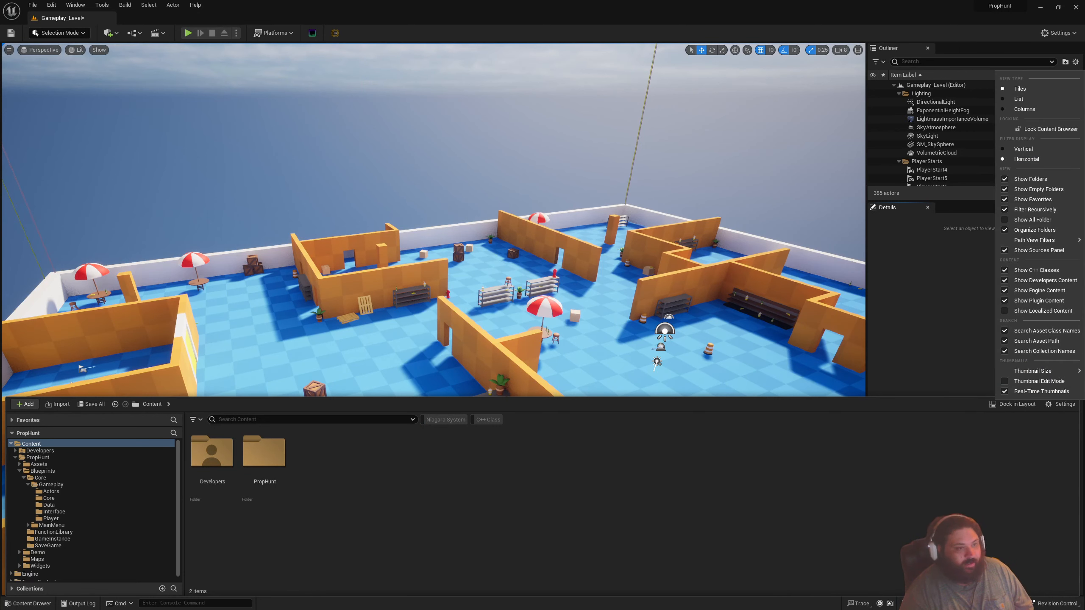
left_click(1005, 220)
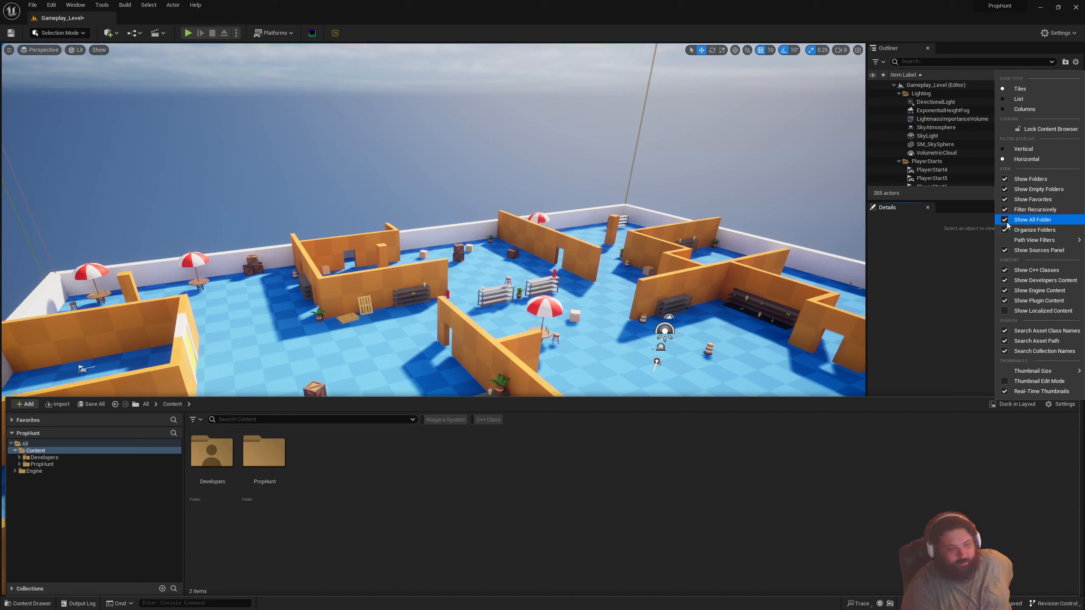
left_click(1007, 223)
mouse_move(1042, 241)
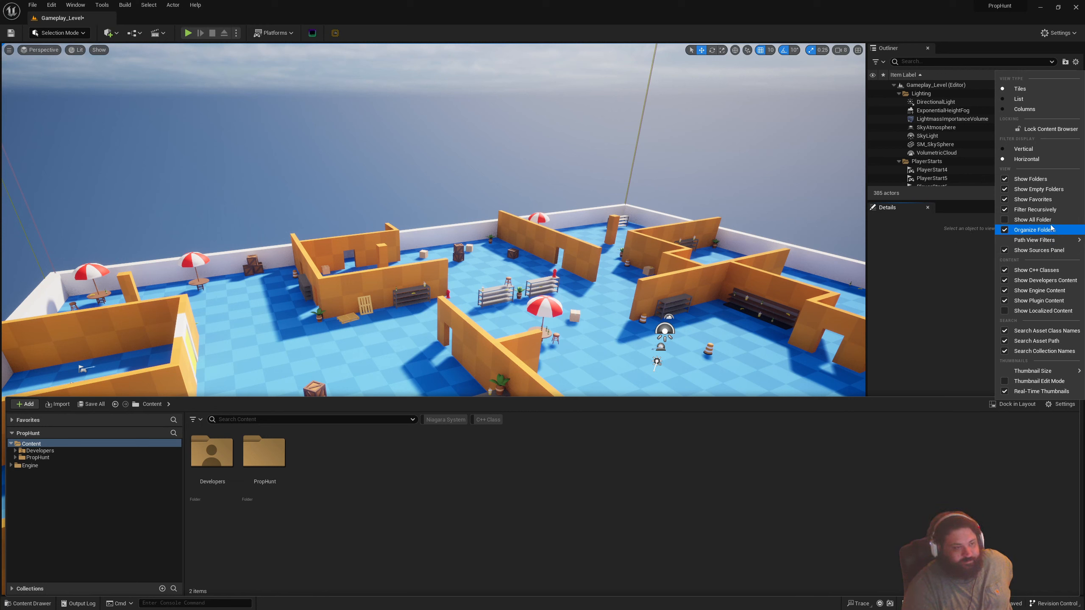
left_click(1004, 200)
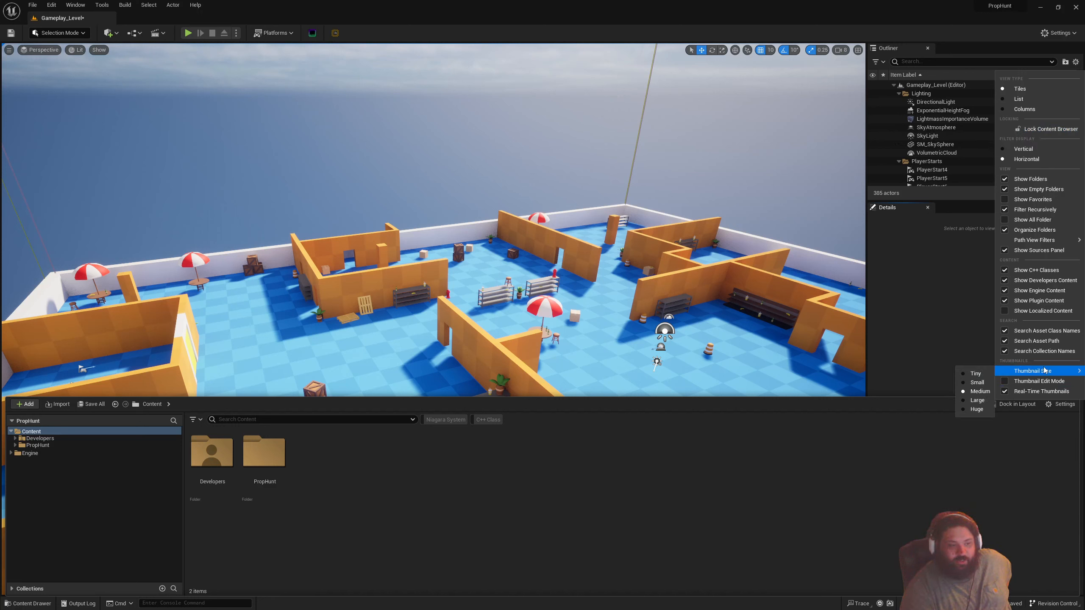
left_click(404, 484)
Enlarge the content thumbnails to Huge and set the thumbnail size back to Medium
scroll(415, 492, "up", 2, "ctrl")
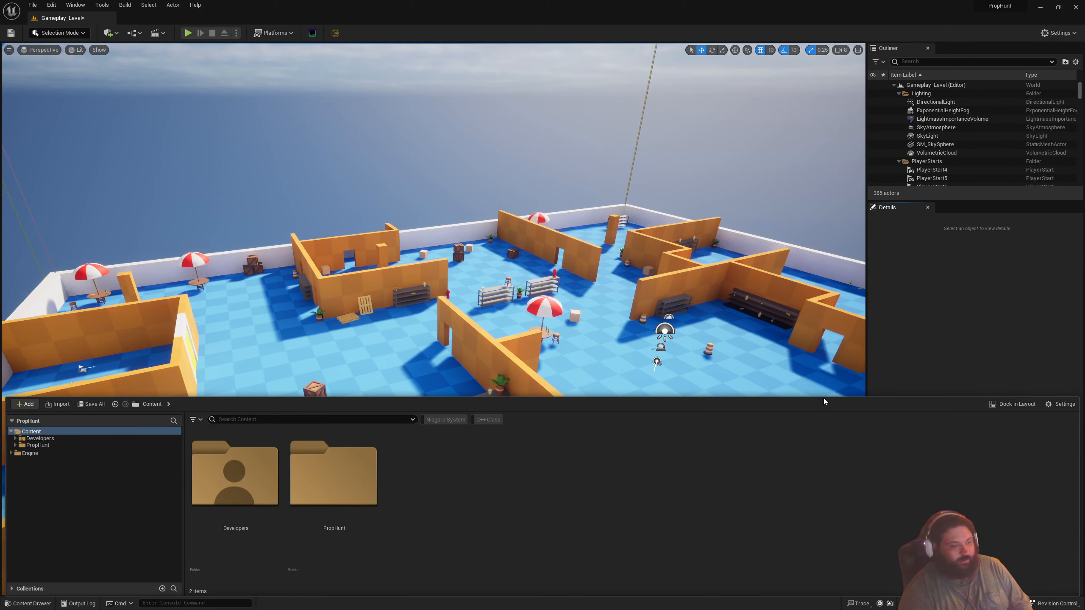
left_click(1061, 404)
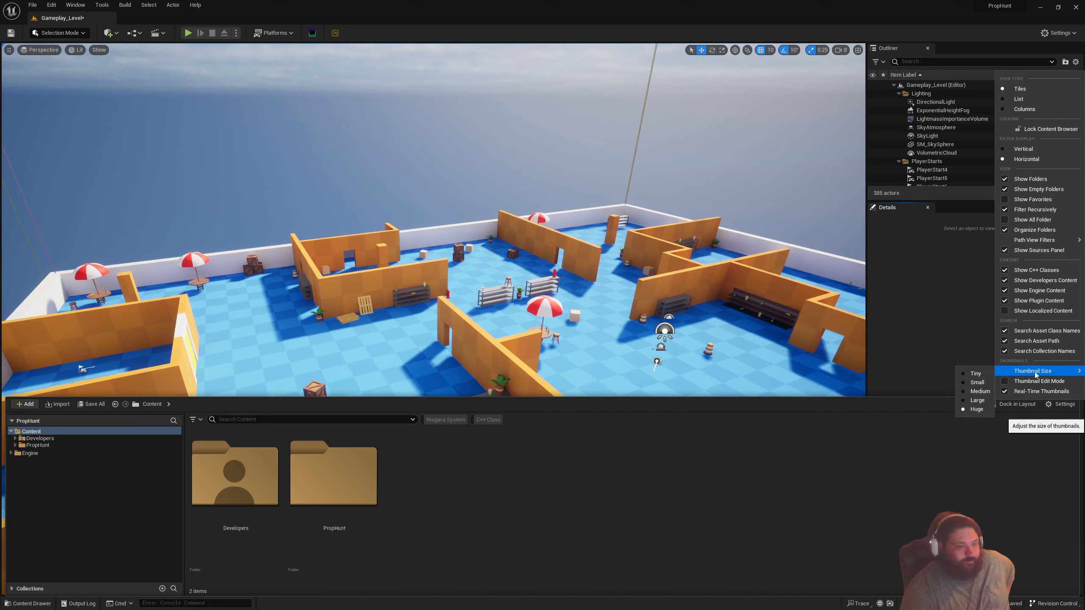
left_click(979, 391)
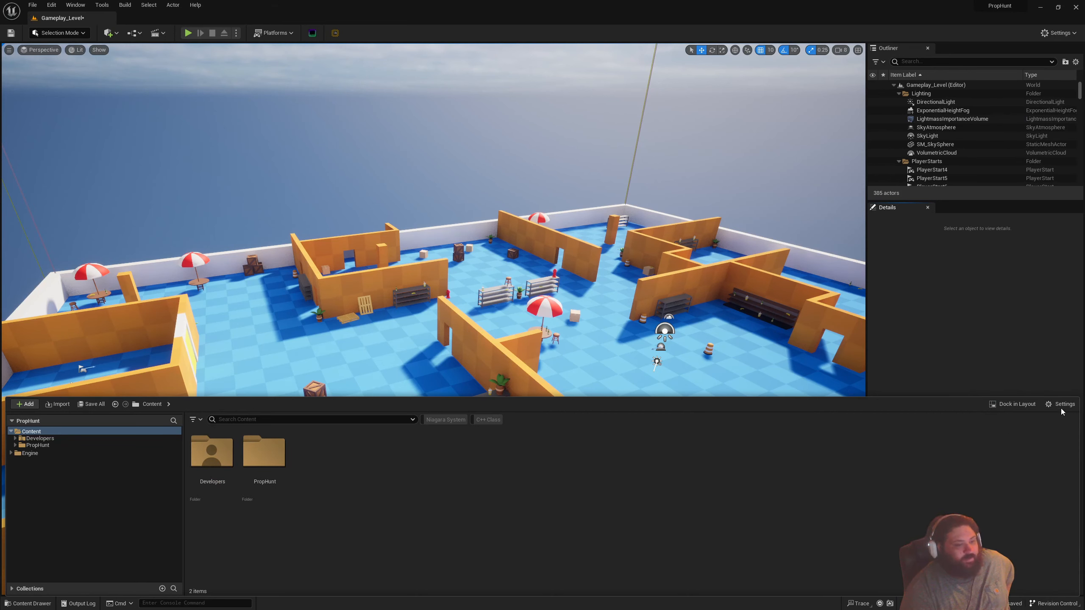
Check the Content Drawer's display settings, then browse the Plugins window's full list and its Installed category, and close it
left_click(1061, 404)
mouse_move(1051, 372)
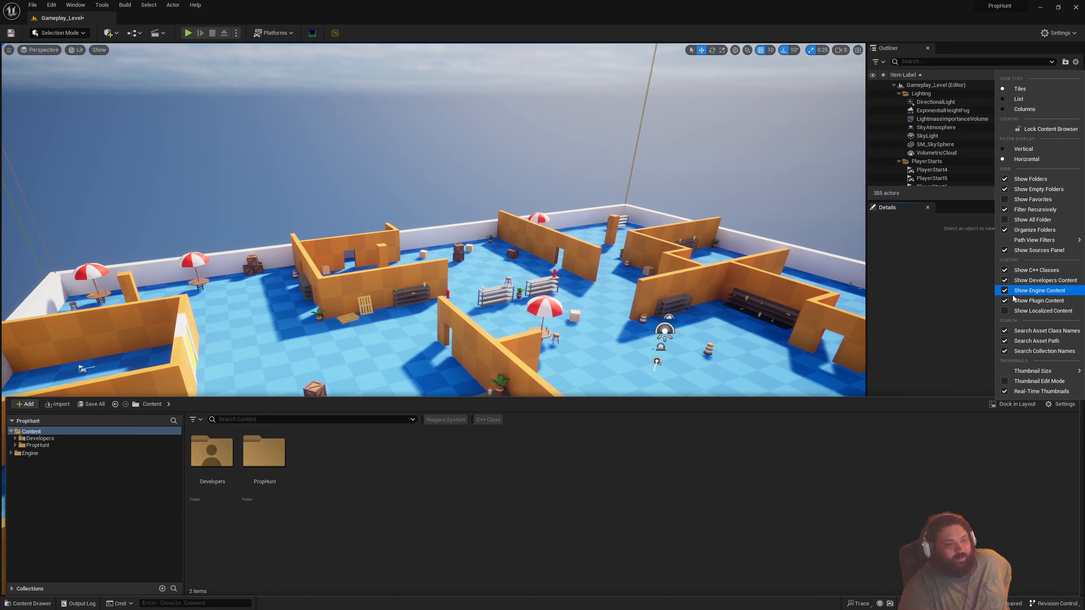
left_click(51, 4)
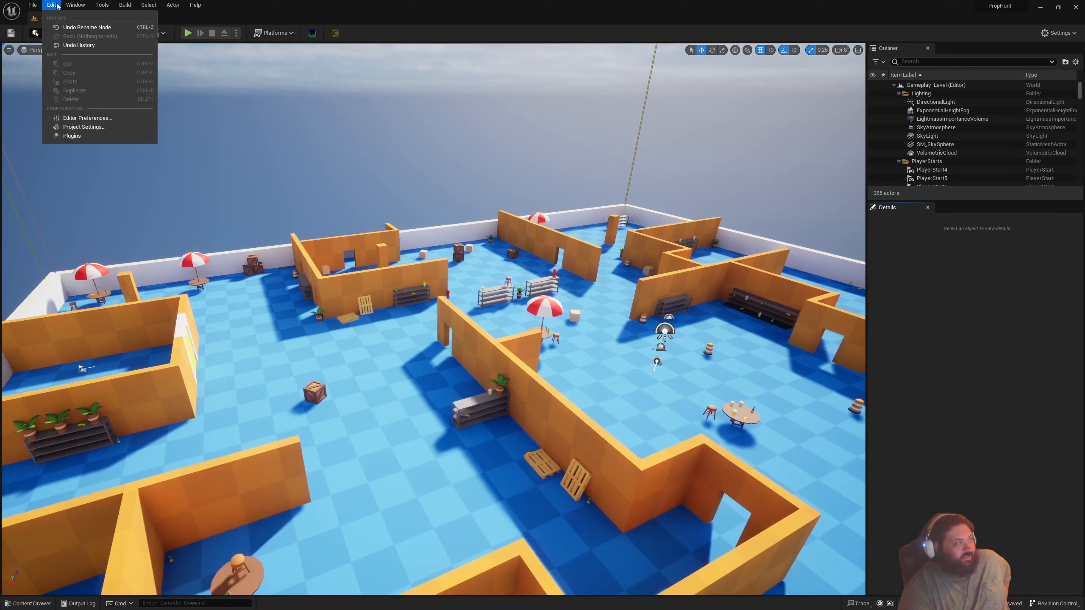
left_click(91, 144)
scroll(610, 318, "down", 10)
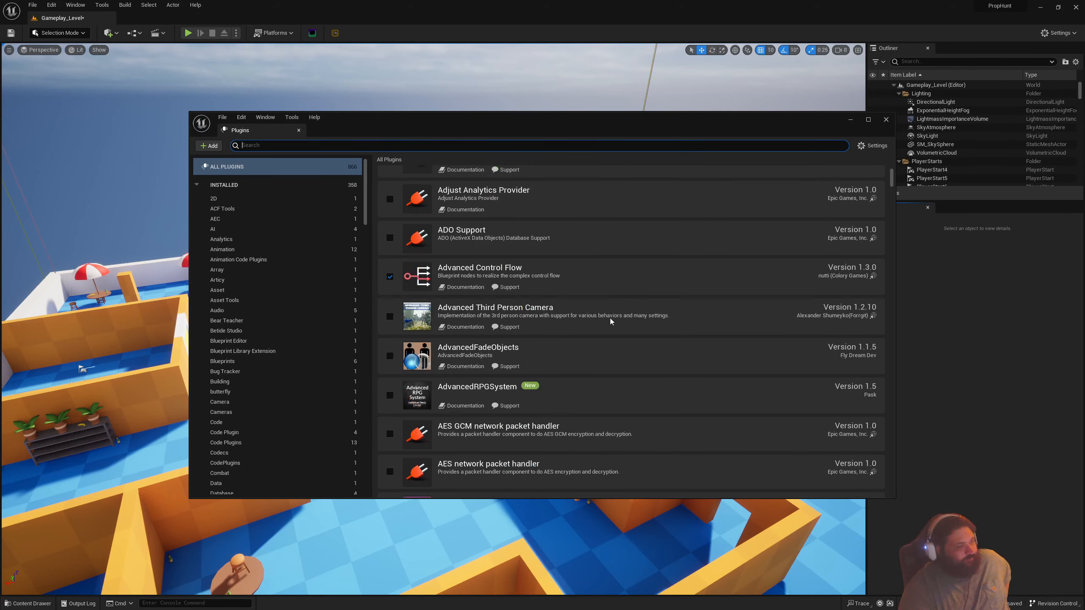
scroll(613, 315, "up", 3)
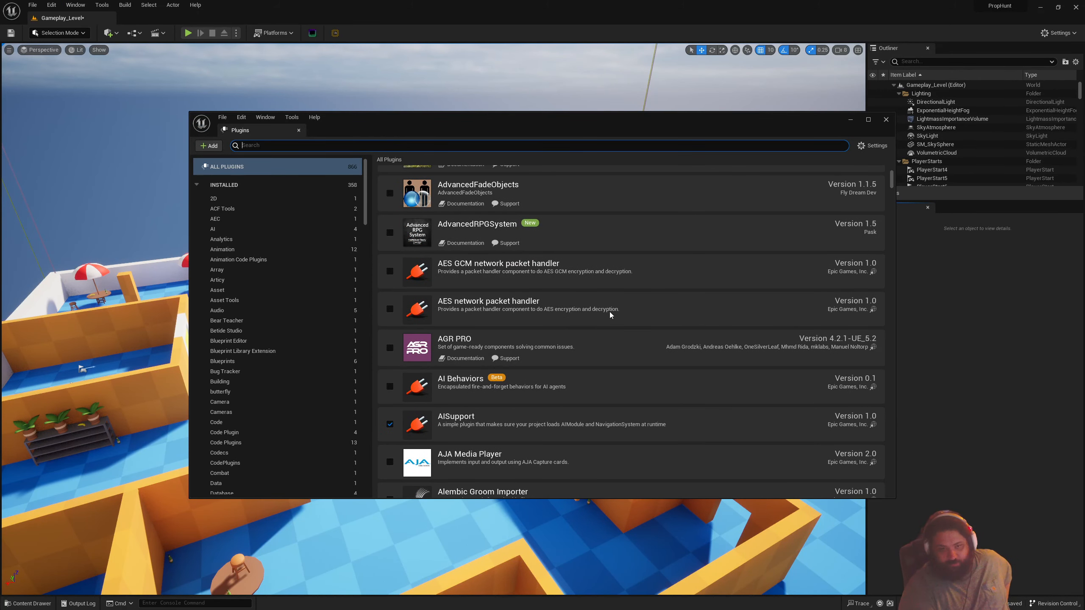
left_click(224, 185)
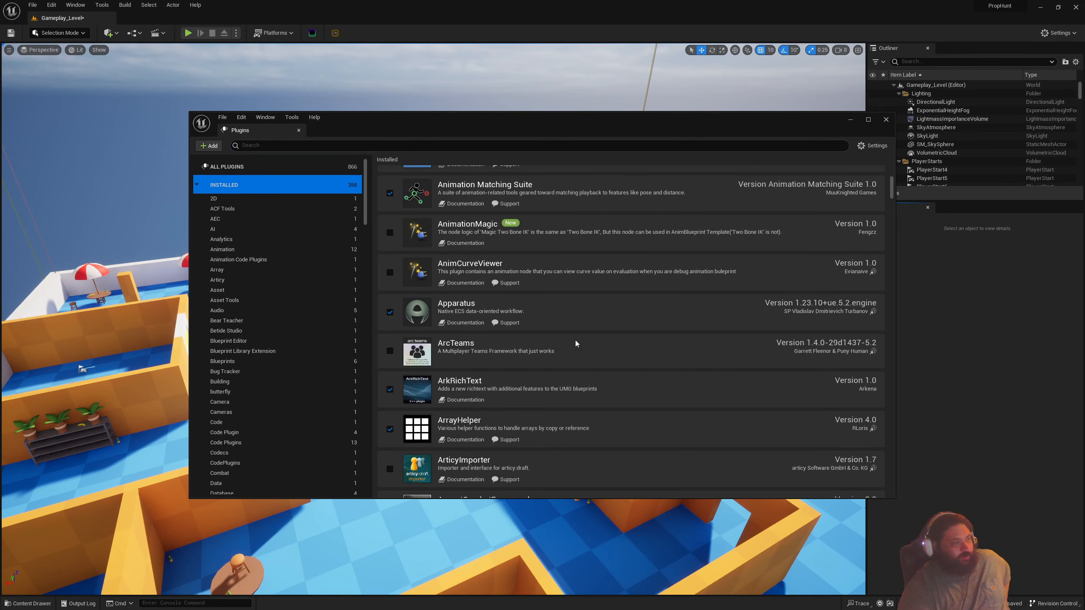
scroll(632, 286, "up", 2)
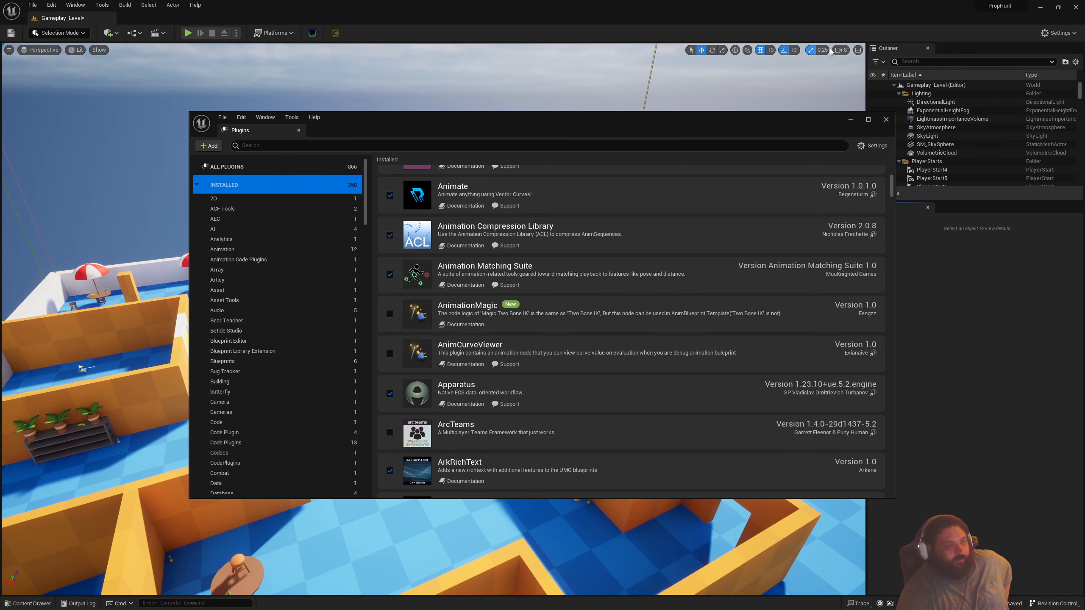
left_click(885, 119)
Reopen the Content Drawer, expand the Engine folder and its Plugins subfolder, and look through the plugin folders
left_click(30, 603)
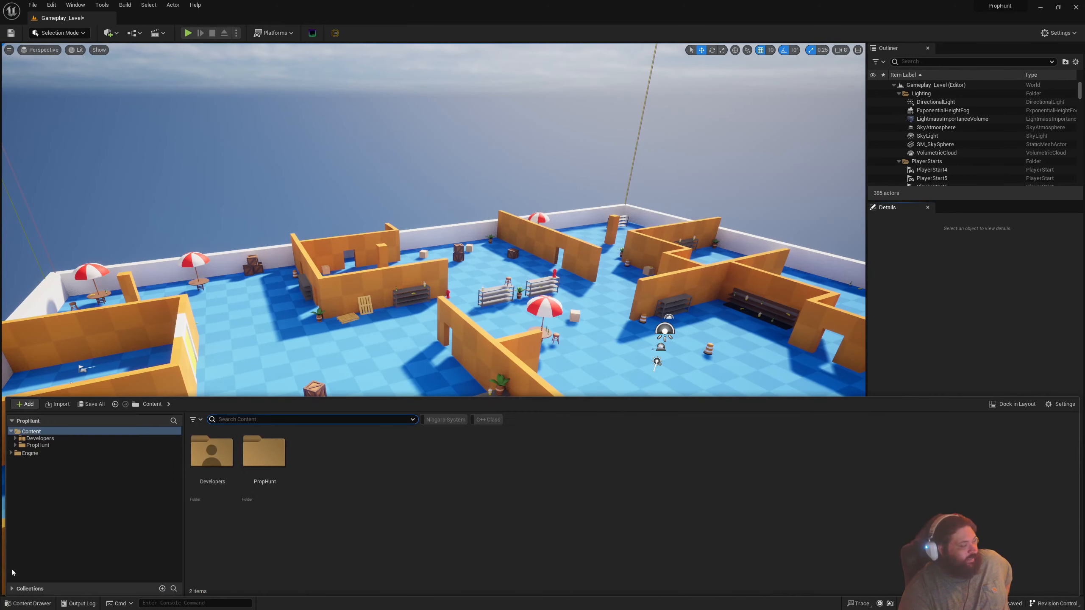
left_click(11, 452)
left_click(16, 473)
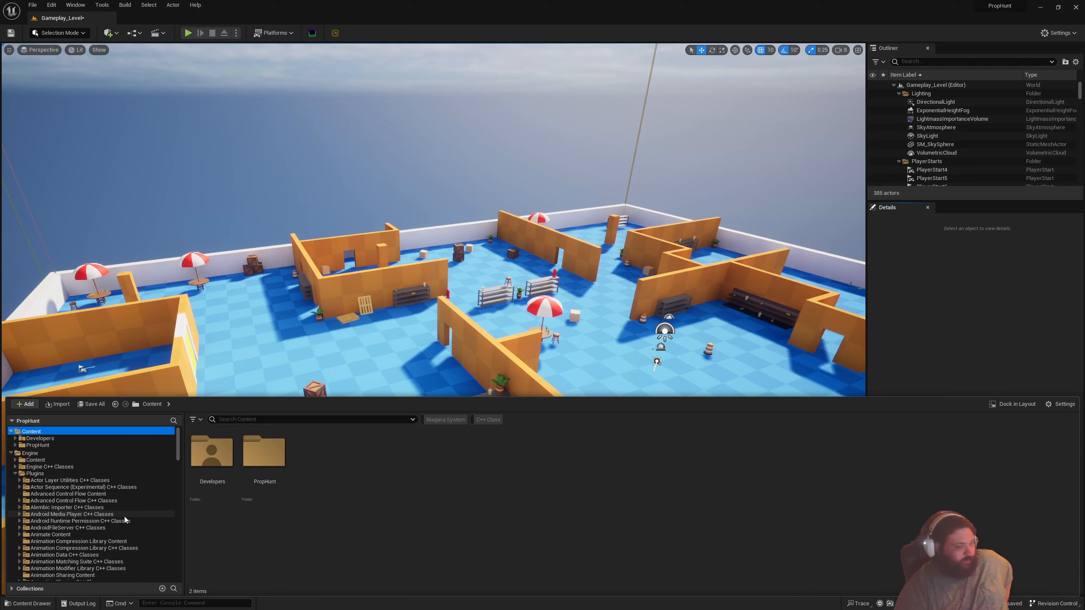
scroll(117, 517, "down", 10)
scroll(113, 519, "up", 12)
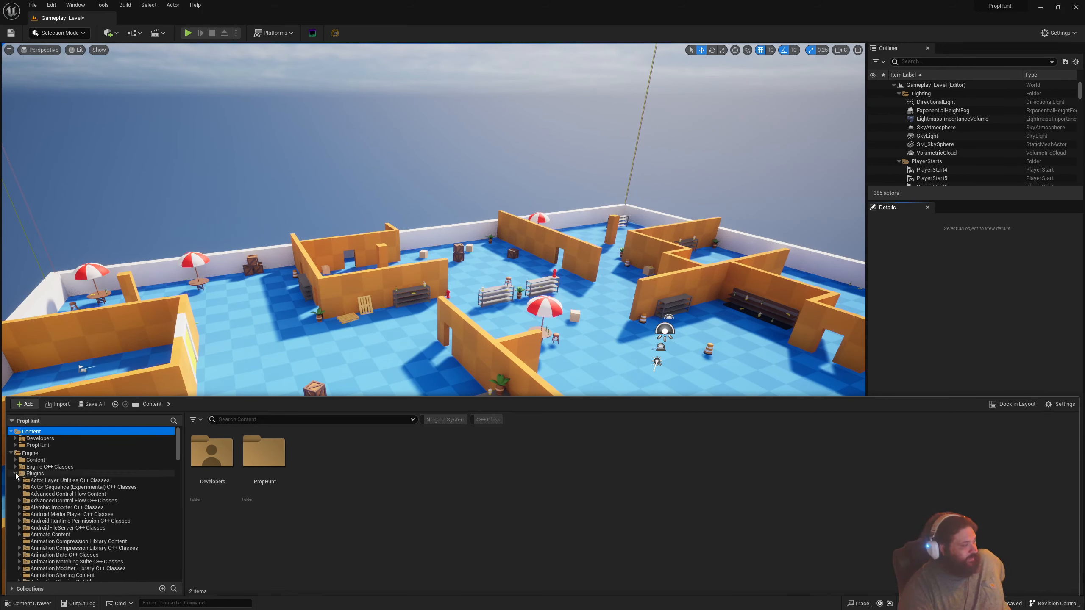
scroll(78, 522, "down", 3)
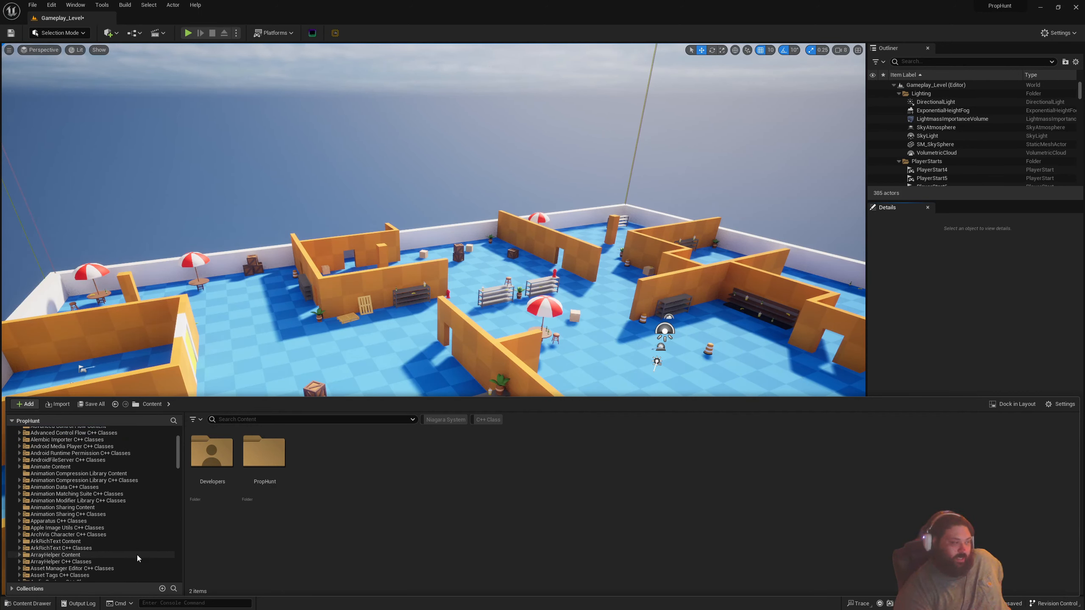
View the contents of the AndroidFileServer C++ Classes, ArkRichText Content and ArkRichText C++ Classes folders
left_click(105, 460)
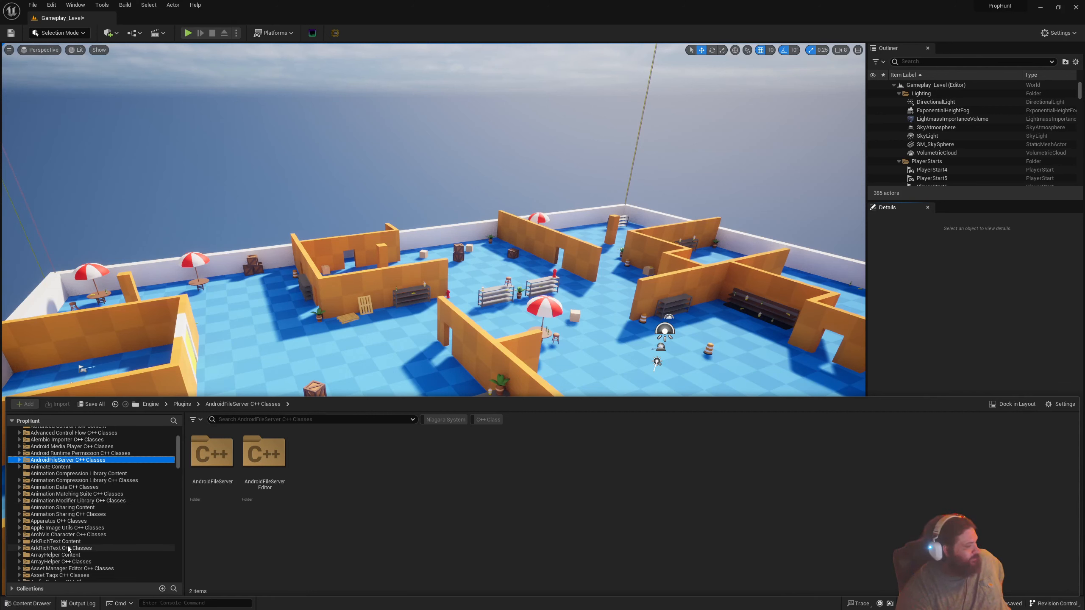
left_click(50, 541)
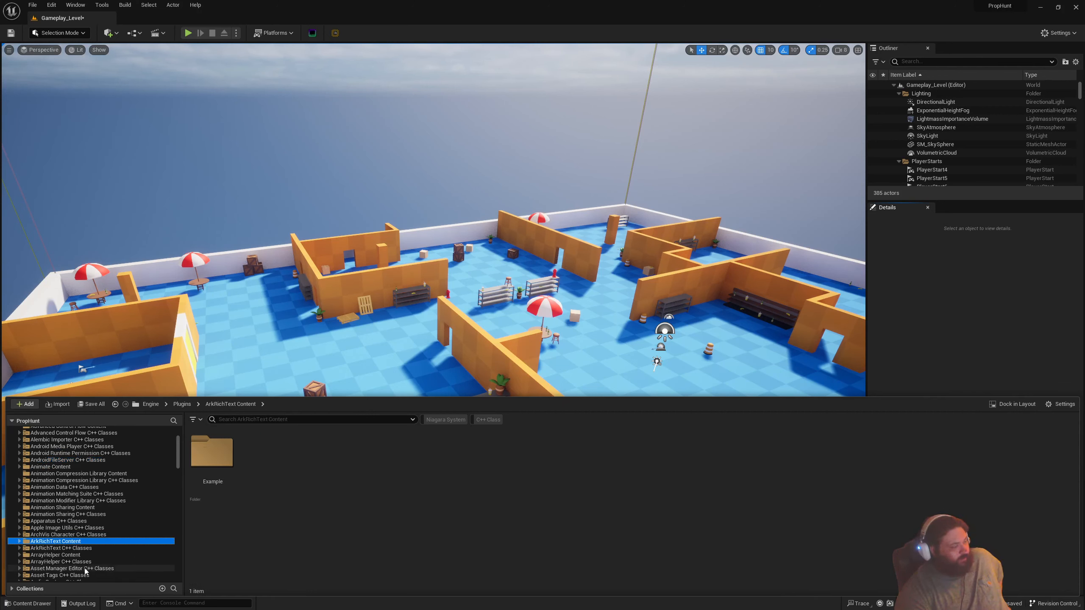
left_click(66, 549)
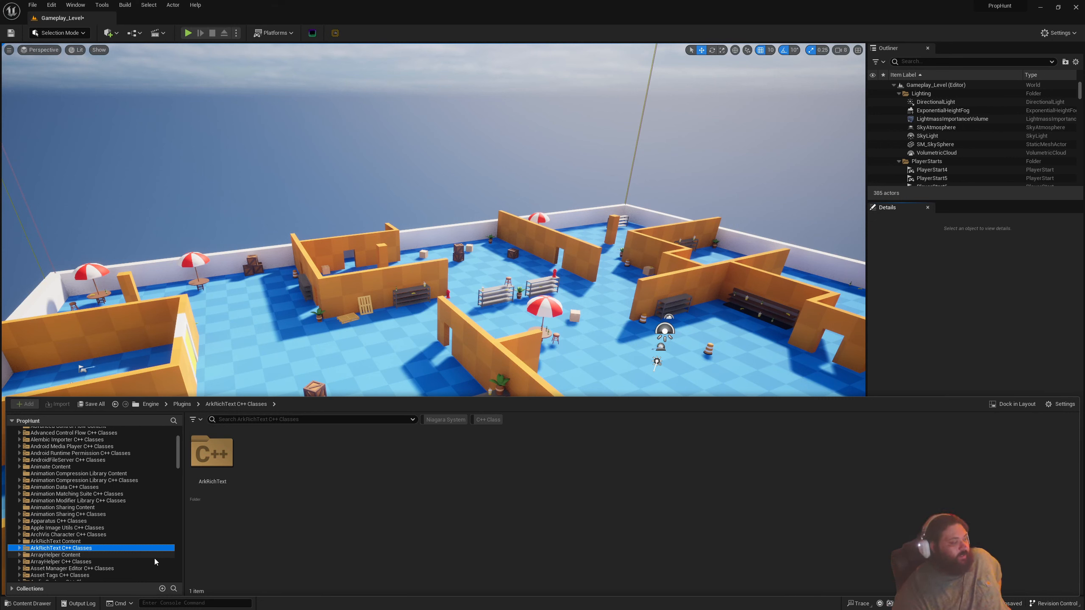
Browse ArkRichText Content through Example and Console down to the Widget folder, and go back up the folder path
left_click(144, 542)
left_click(232, 455)
double_click(233, 454)
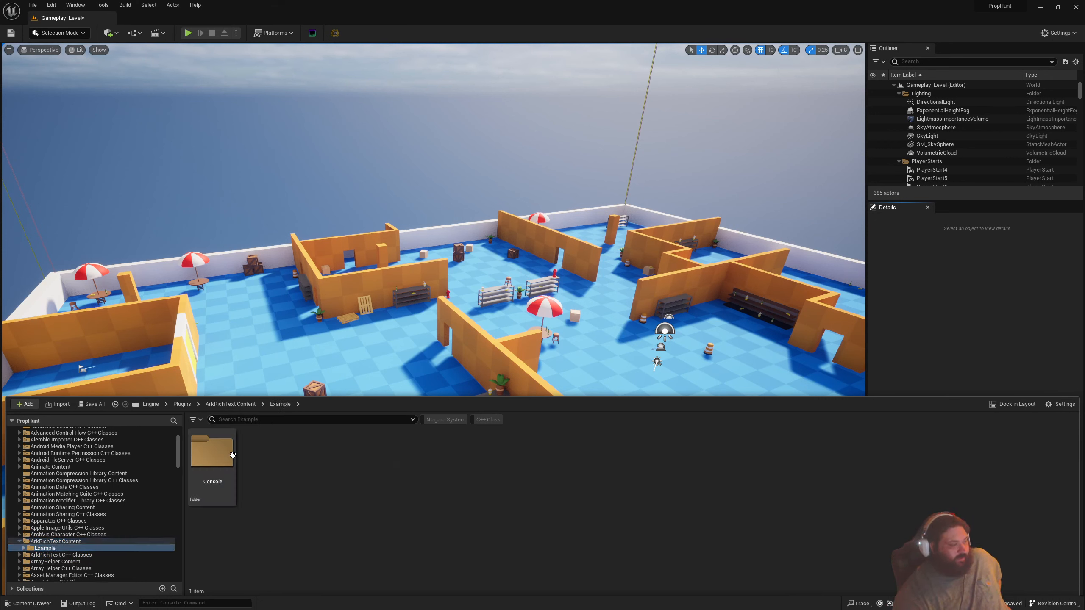
double_click(231, 454)
double_click(329, 465)
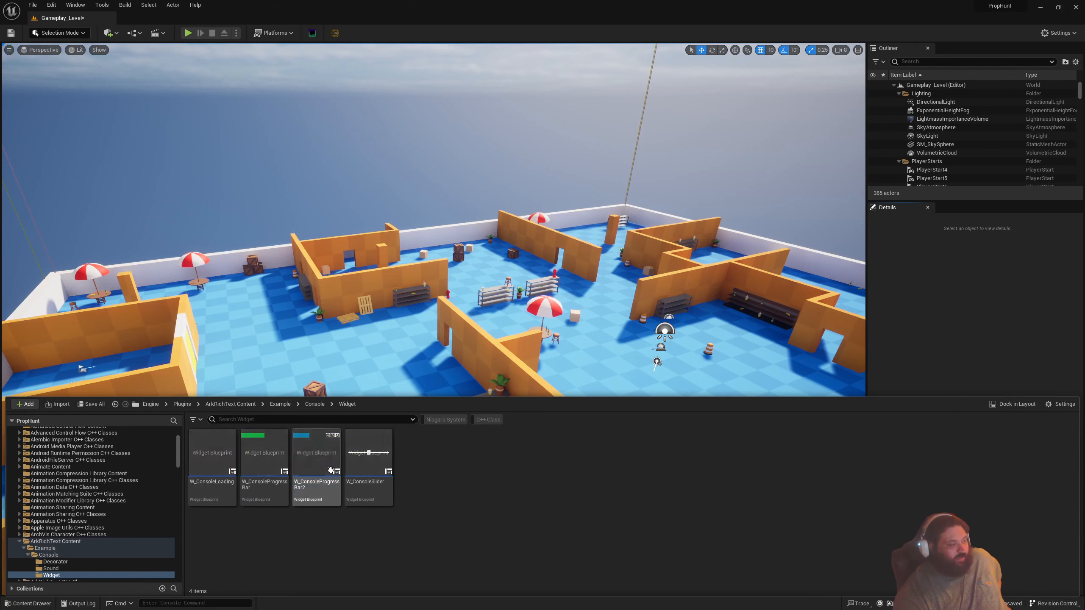
key("alt+Left")
key("alt+Left")
key("alt+Left")
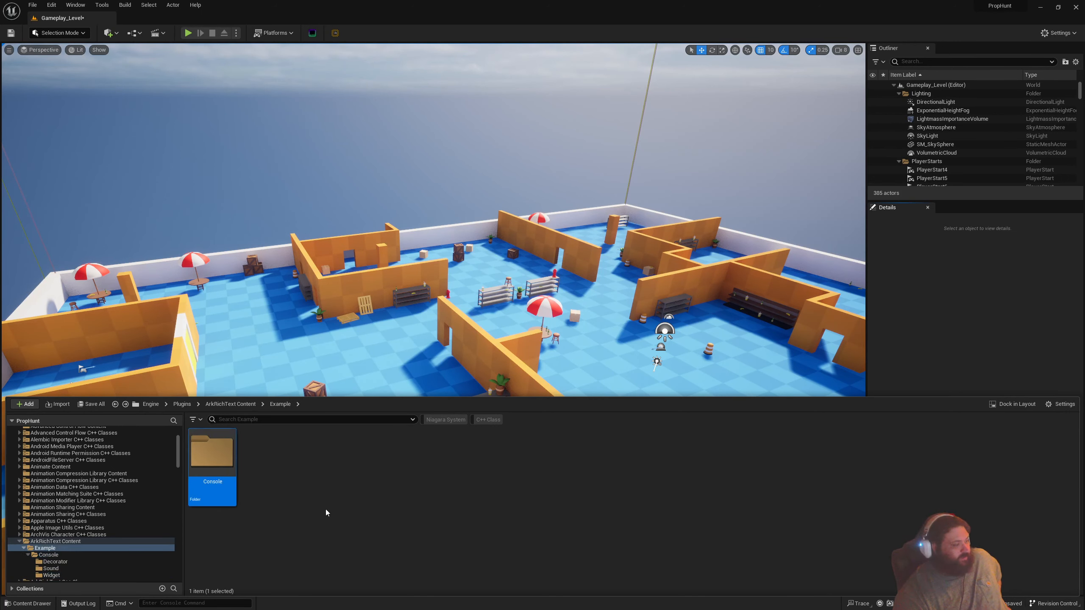
Collapse the ArkRichText Content, Plugins and Engine folders in the Content Drawer's folder tree
left_click(19, 542)
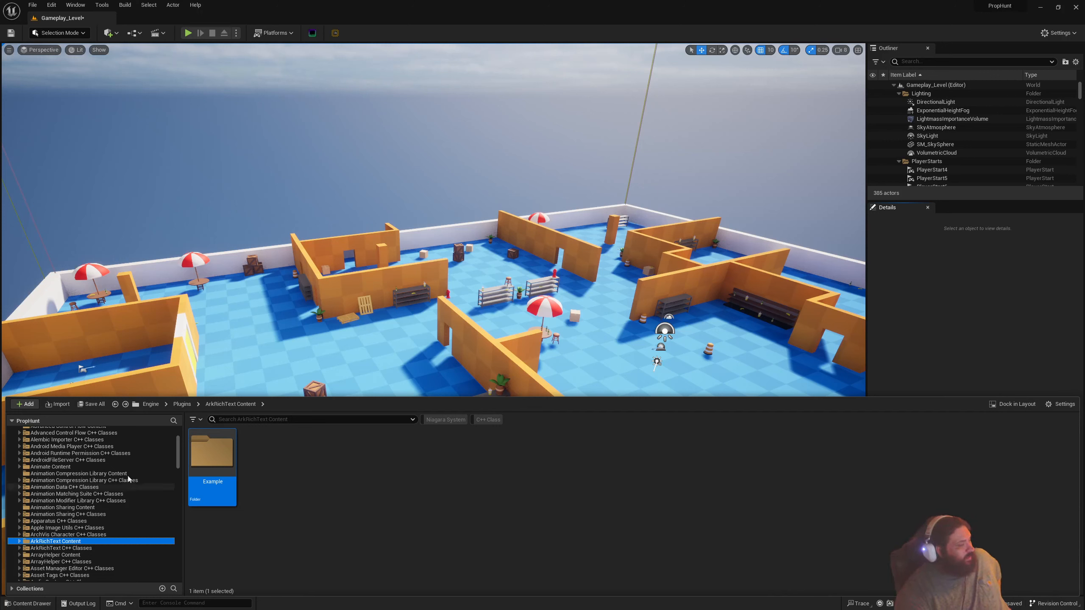
scroll(75, 465, "up", 3)
left_click(16, 473)
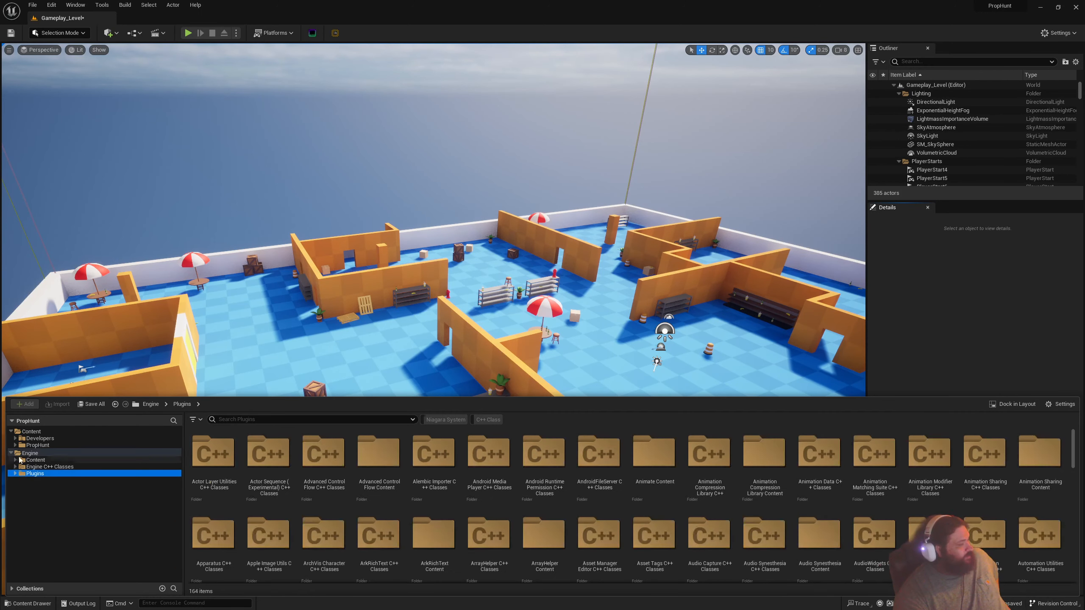
left_click(11, 453)
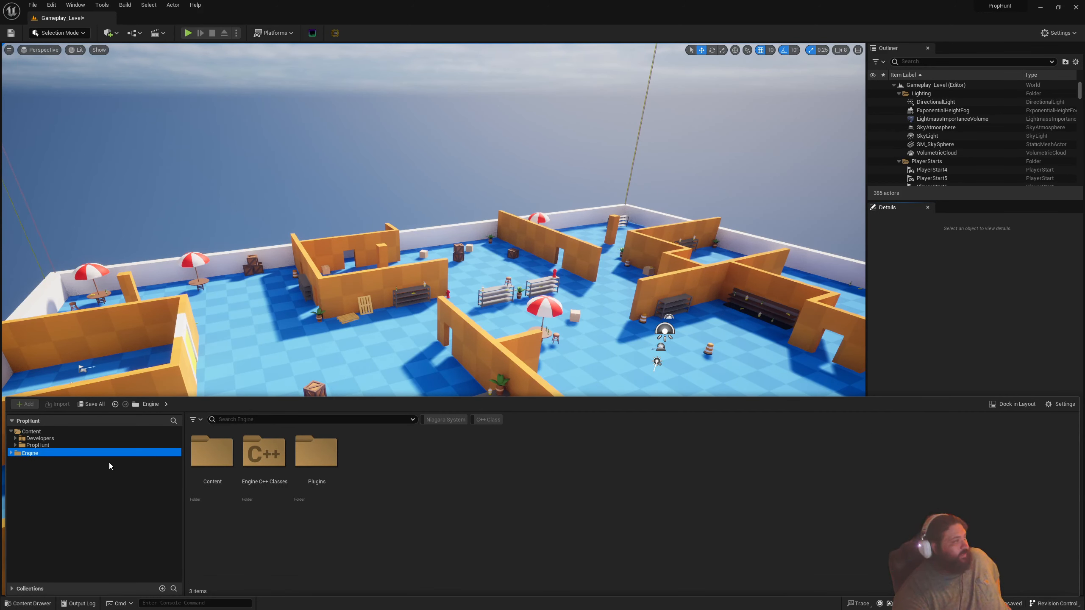